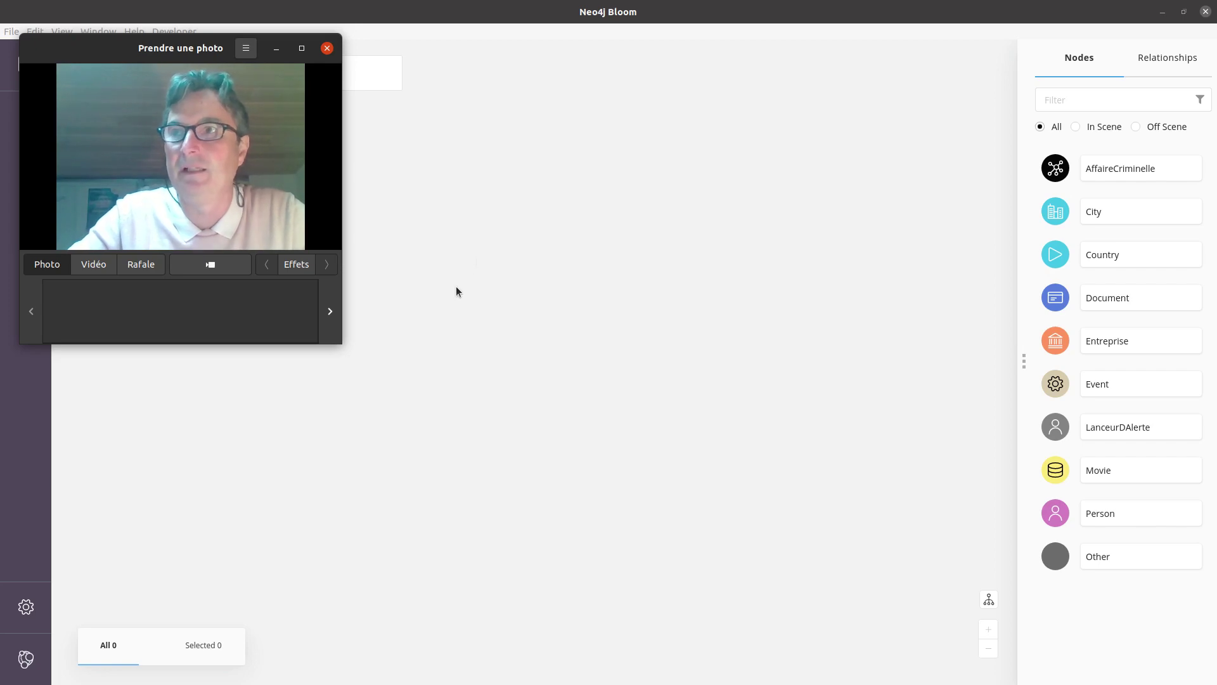
# Run a full-text search of the graph for "portman" and deselect the resulting node
pyautogui.hotkey('alt', 'F4')
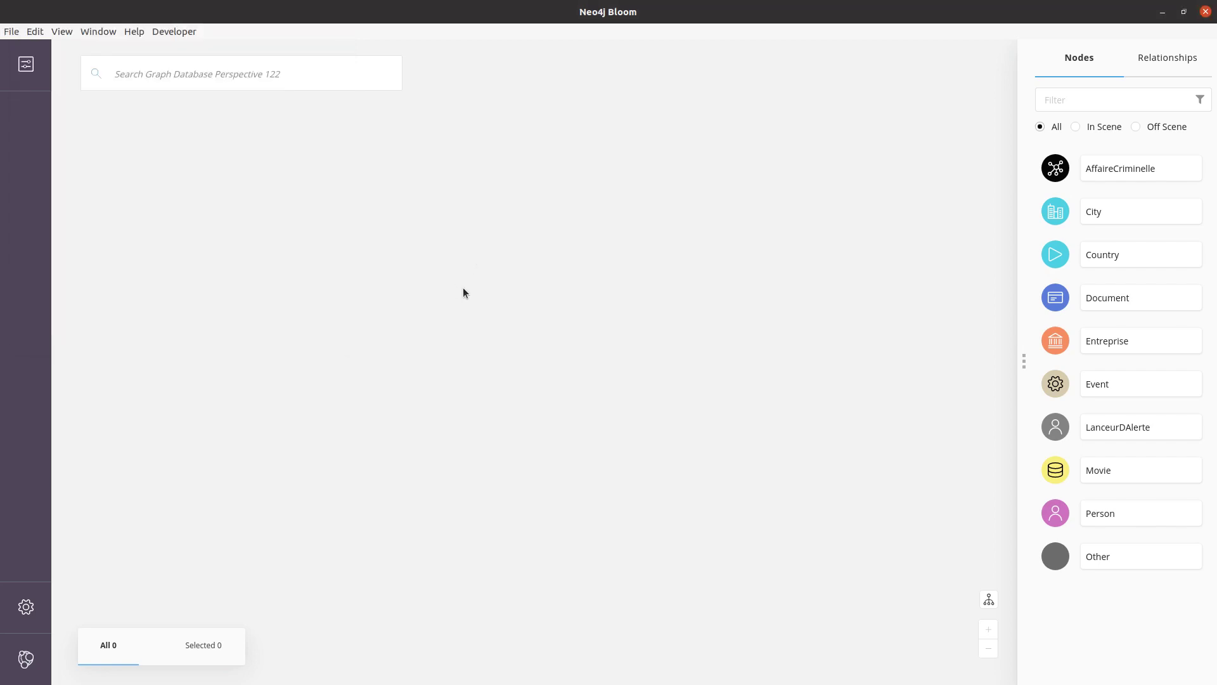
pyautogui.click(201, 74)
pyautogui.write('po')
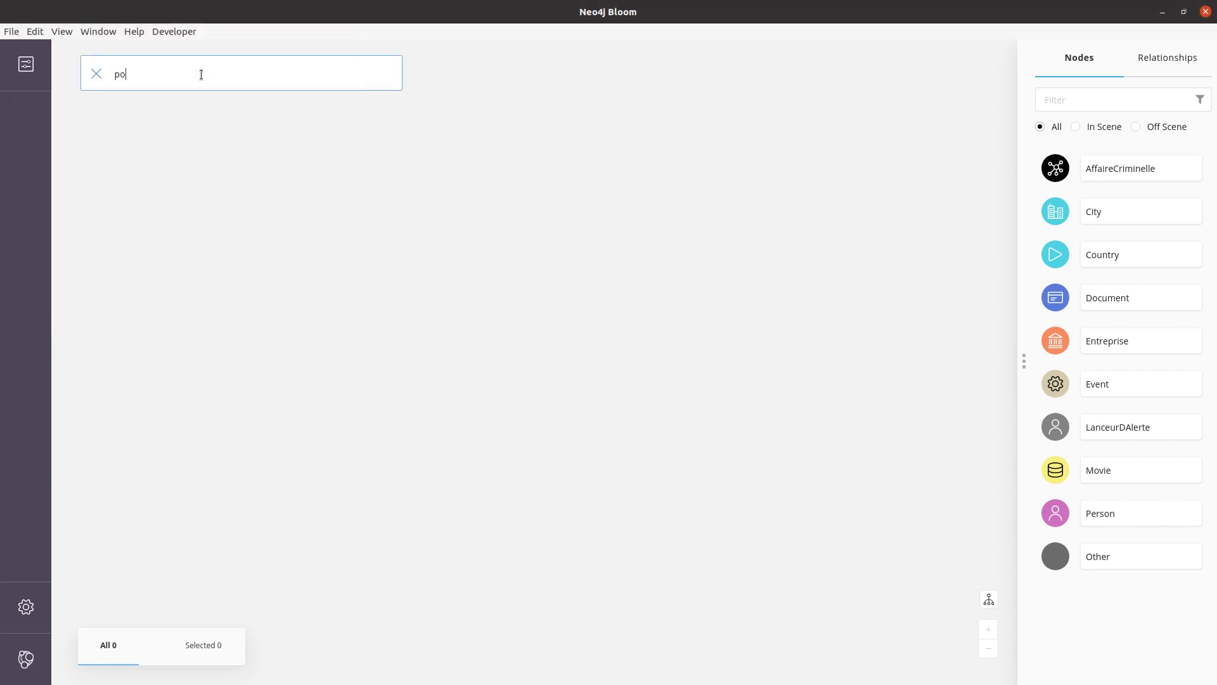
pyautogui.write('rtman')
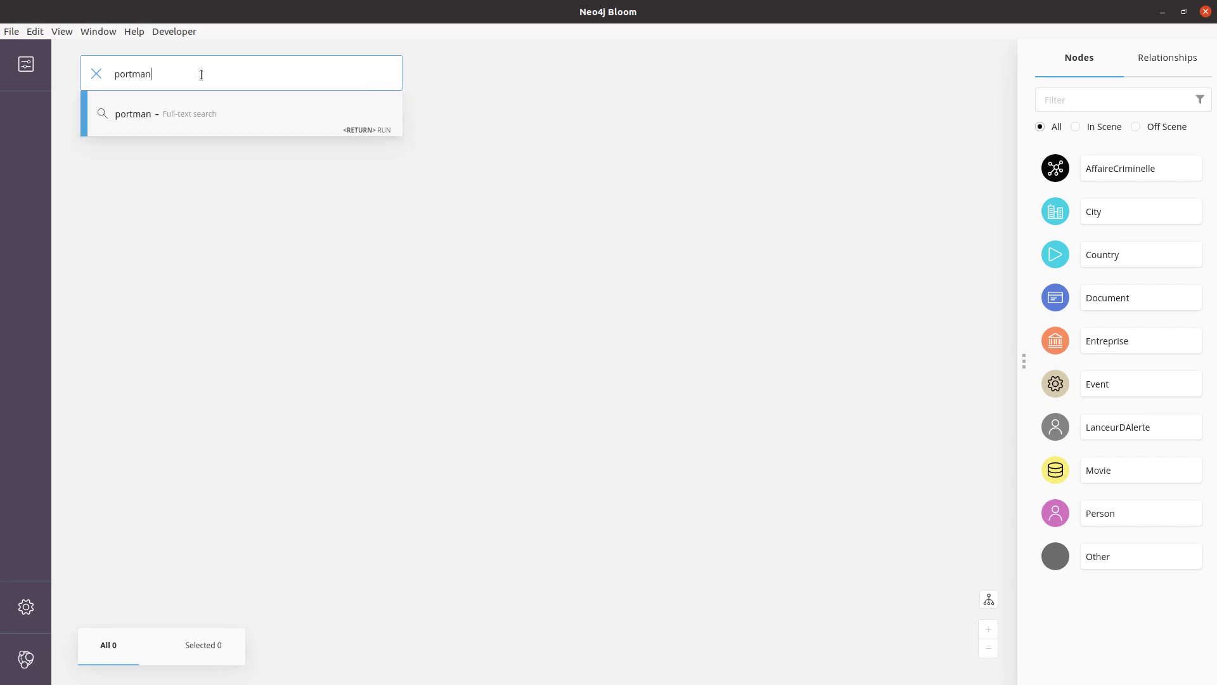
pyautogui.press('Return')
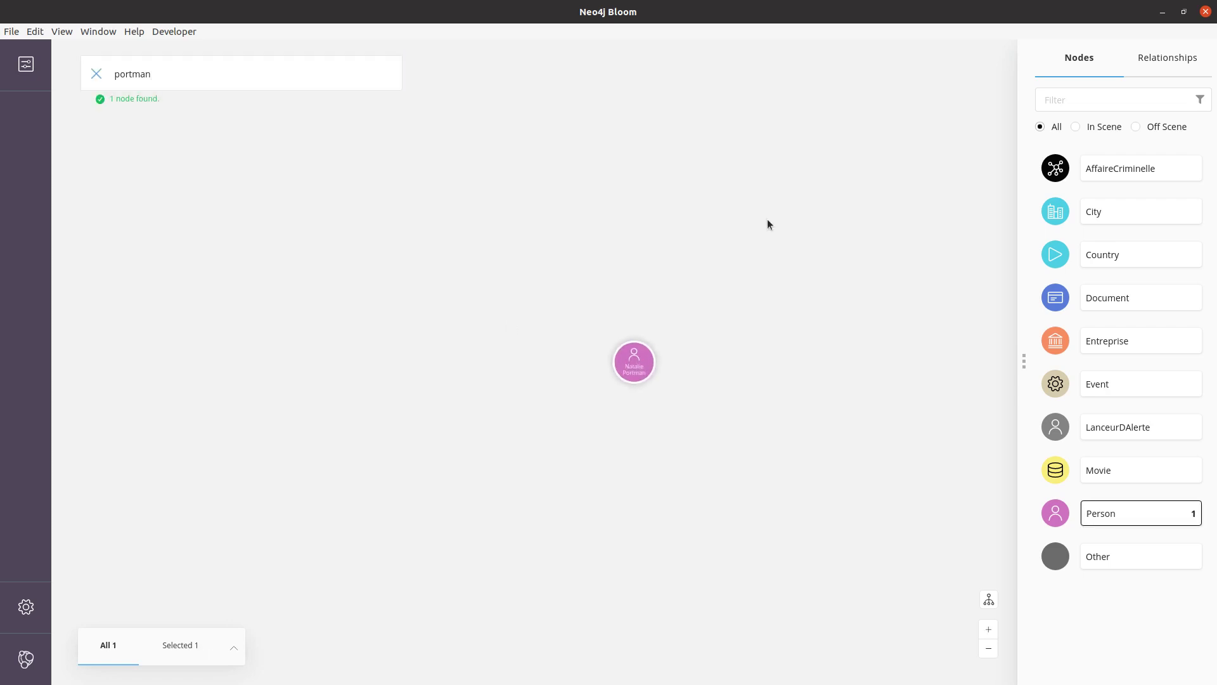
pyautogui.scroll(6, 579, 463)
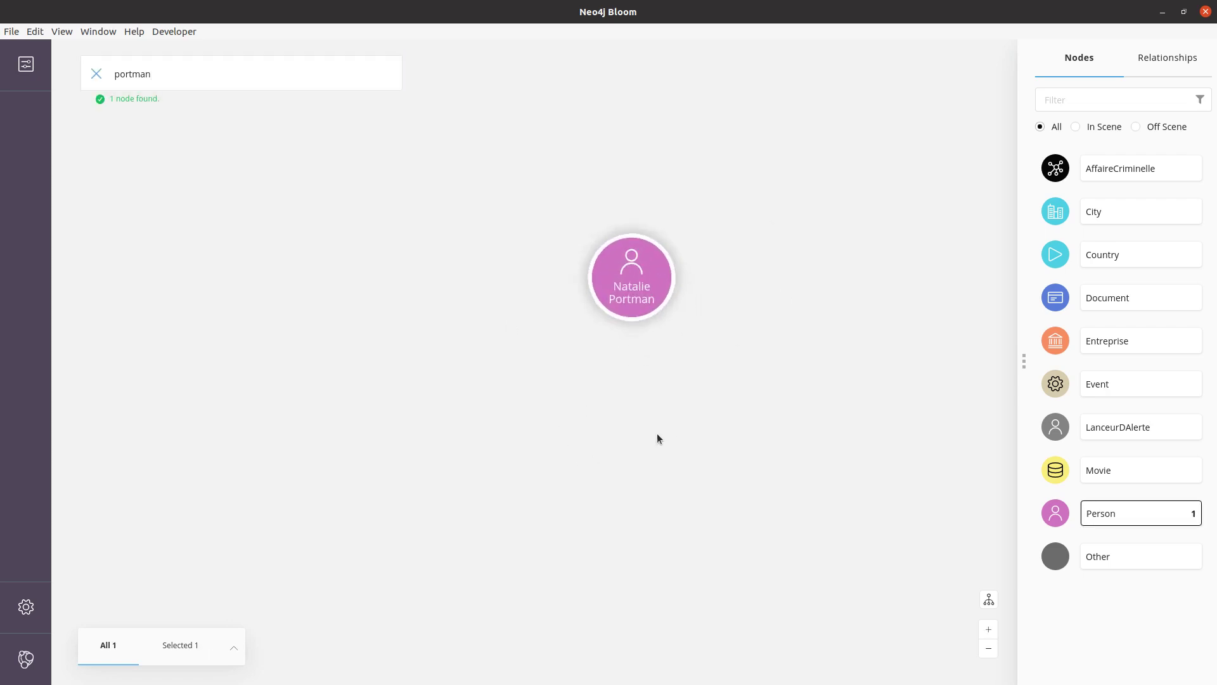
pyautogui.scroll(-5, 678, 355)
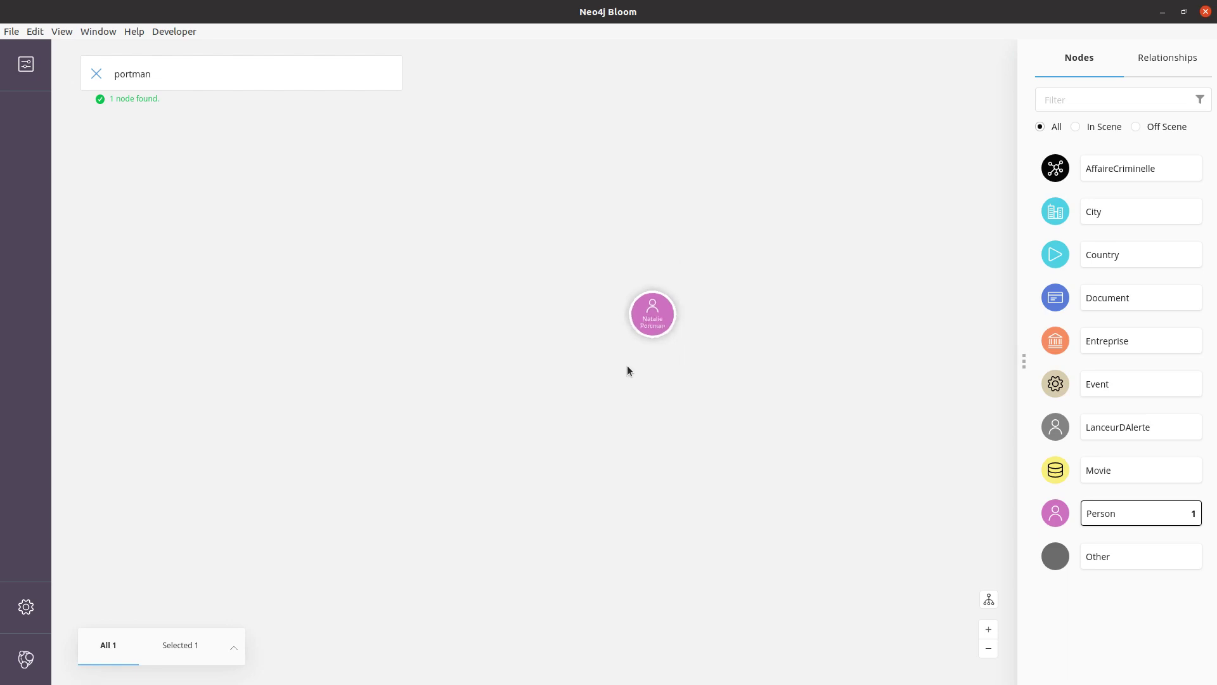
pyautogui.click(695, 294)
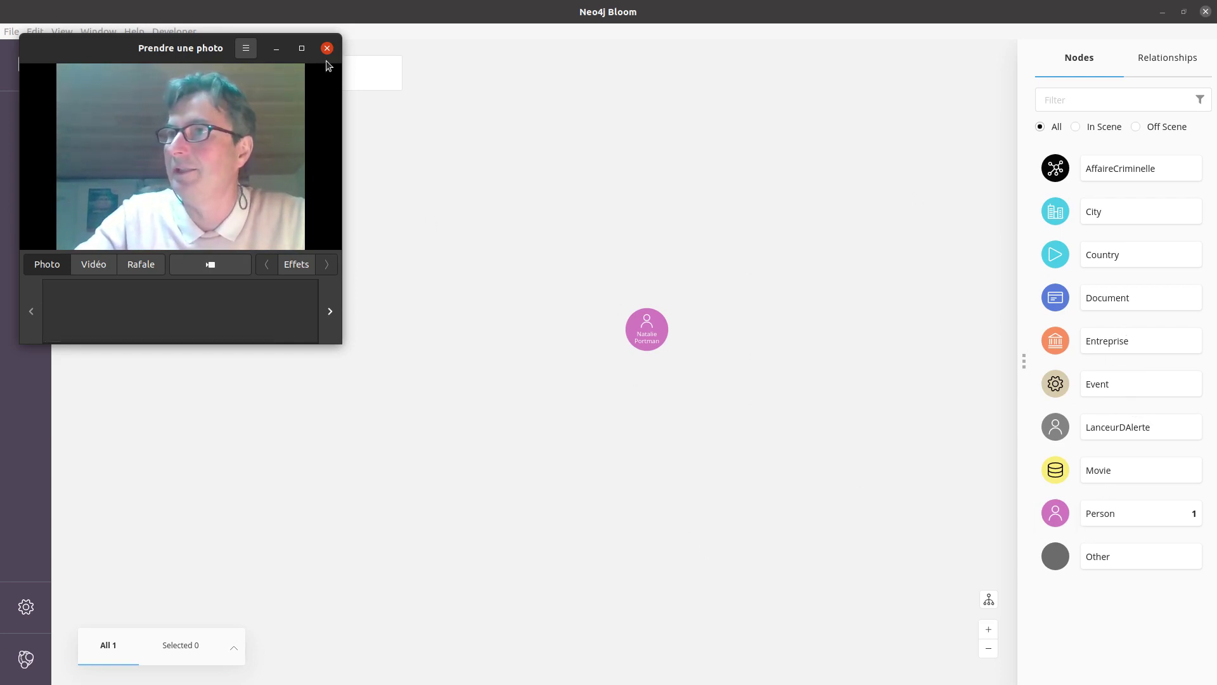
# Expand all relationships of the Natalie Portman node
pyautogui.click(277, 49)
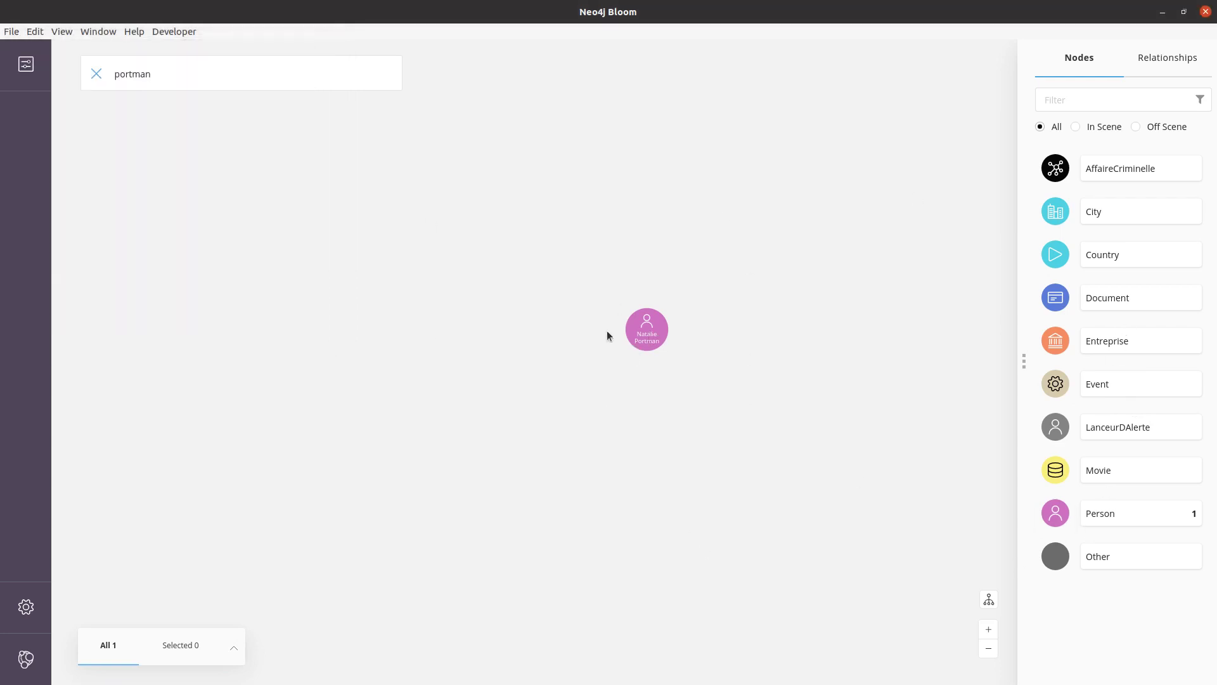
pyautogui.moveTo(650, 334); pyautogui.dragTo(497, 358)
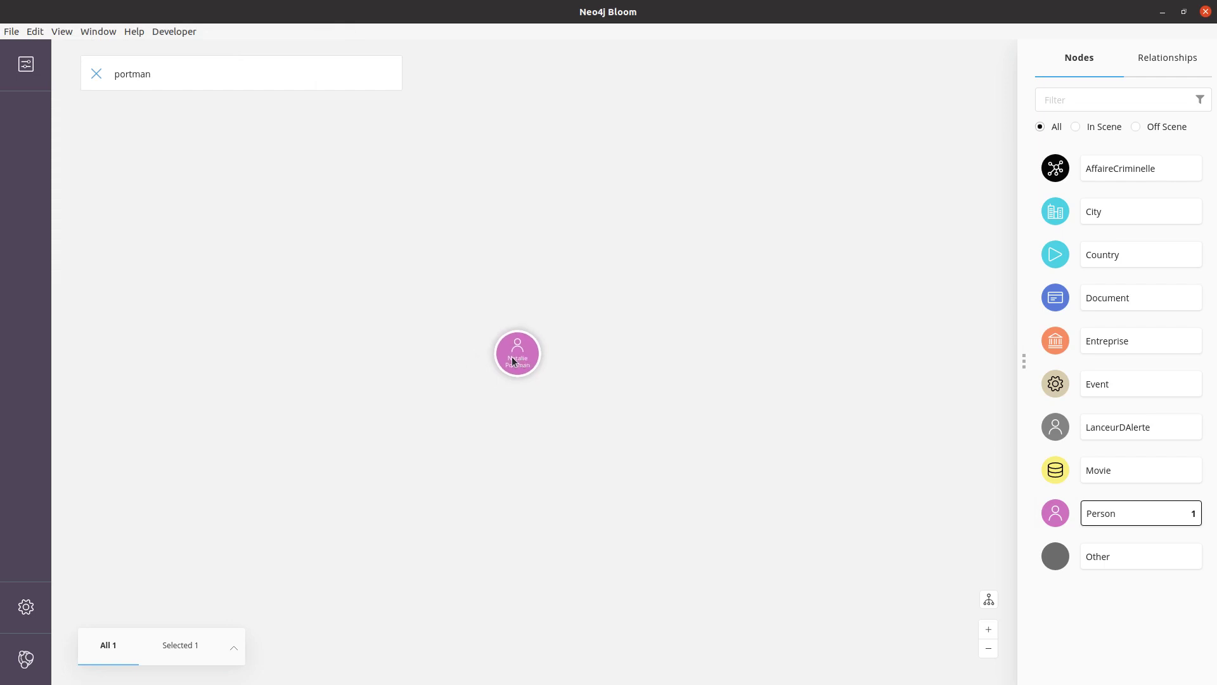
pyautogui.rightClick(513, 357)
pyautogui.moveTo(554, 463)
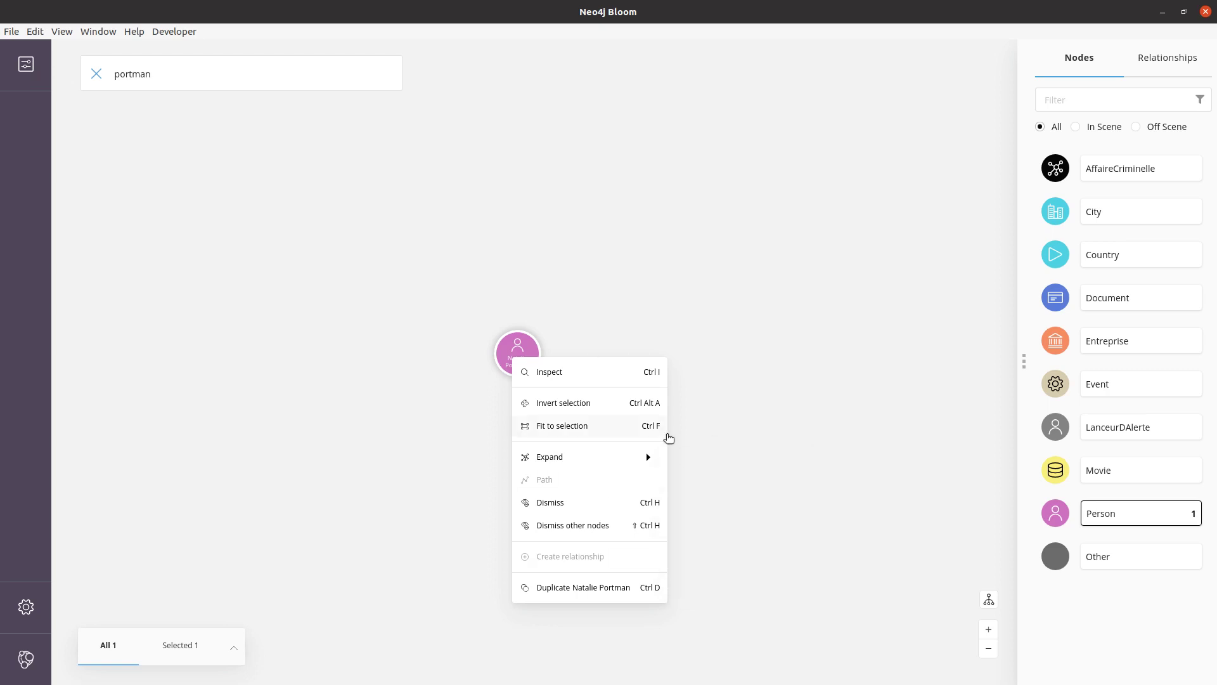
pyautogui.moveTo(647, 457)
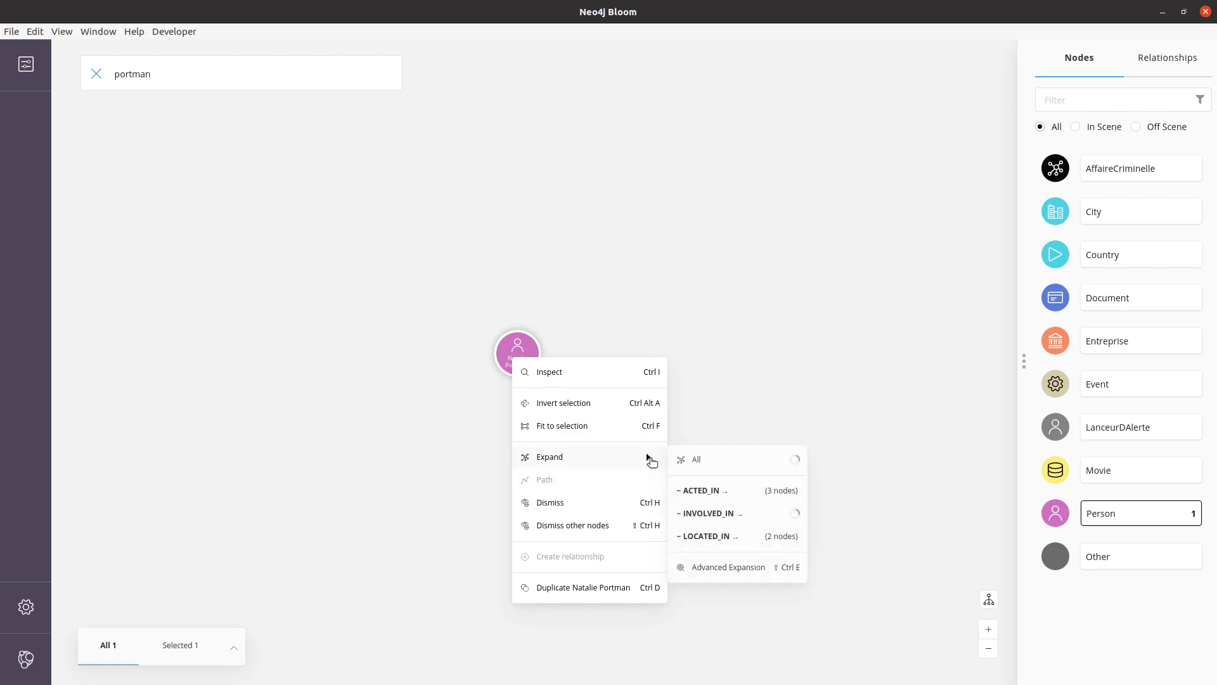
pyautogui.click(703, 464)
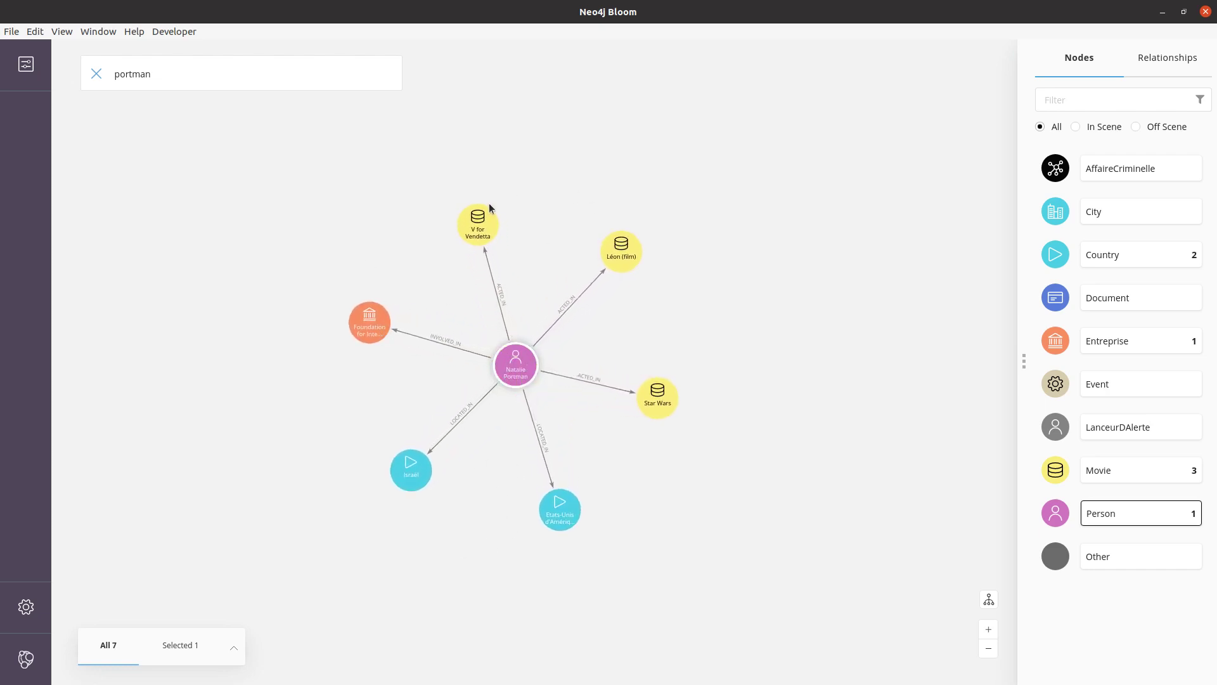
# Spread the connected movie, country and foundation nodes around Natalie Portman, placing Israël below the foundation node
pyautogui.click(485, 233)
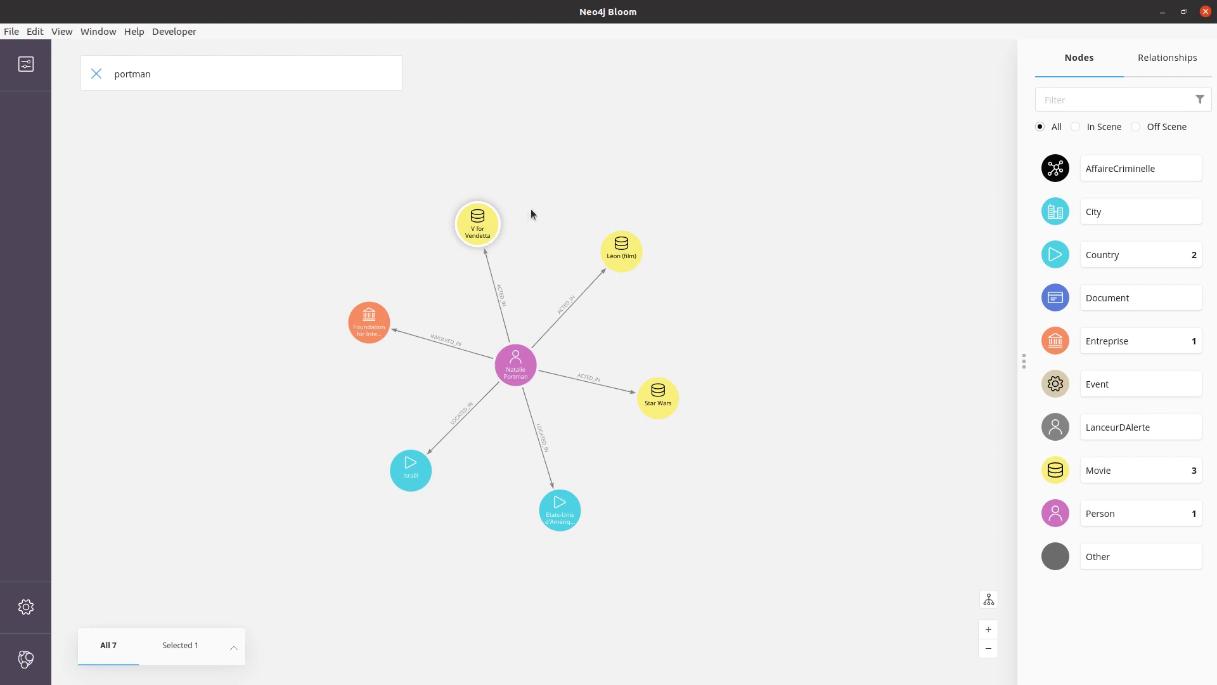
pyautogui.click(624, 271)
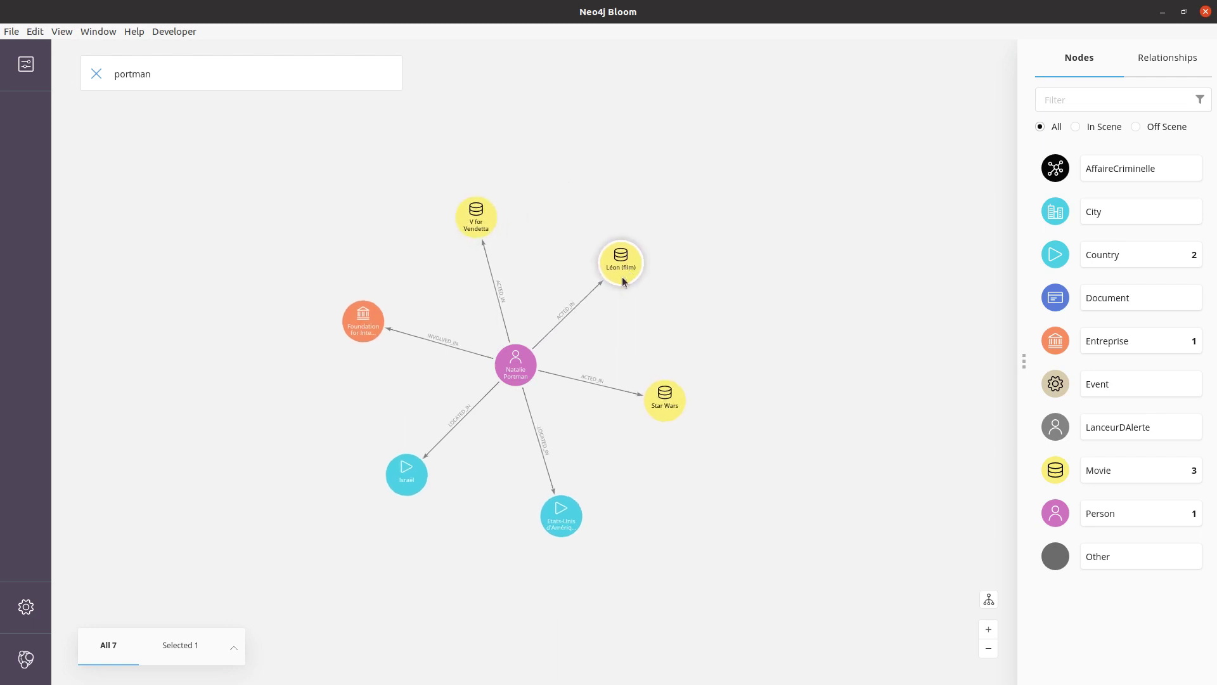
pyautogui.click(671, 412)
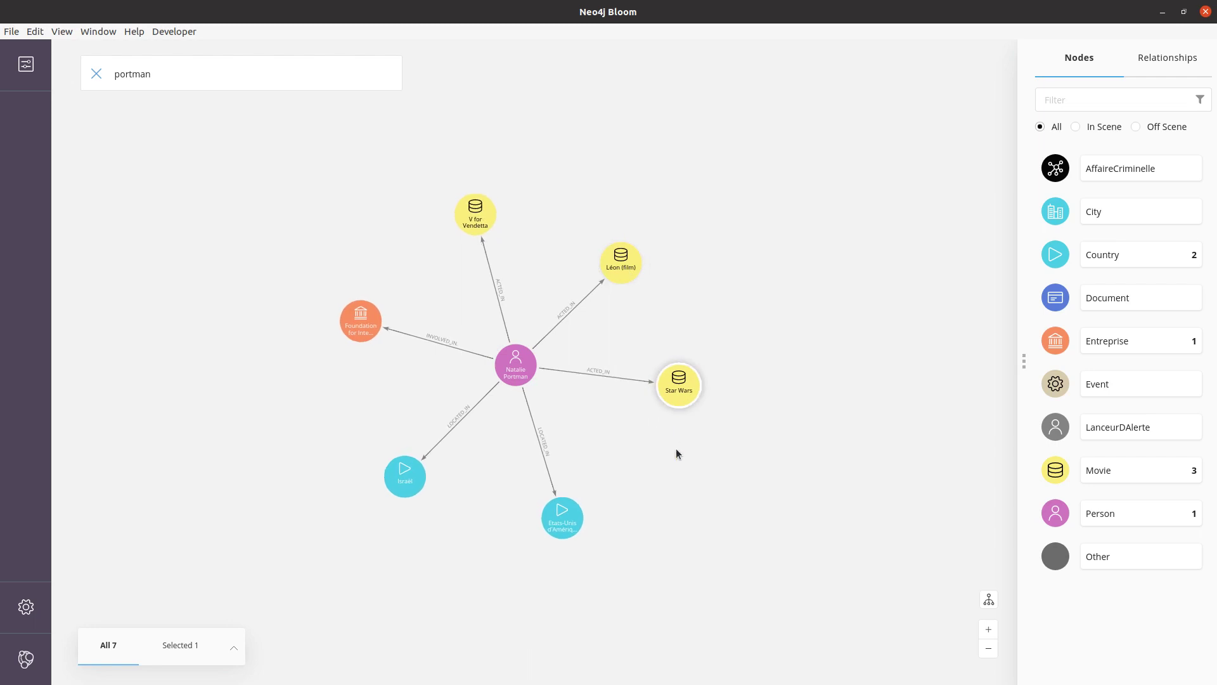
pyautogui.click(578, 528)
pyautogui.moveTo(412, 486); pyautogui.dragTo(338, 422)
pyautogui.click(350, 304)
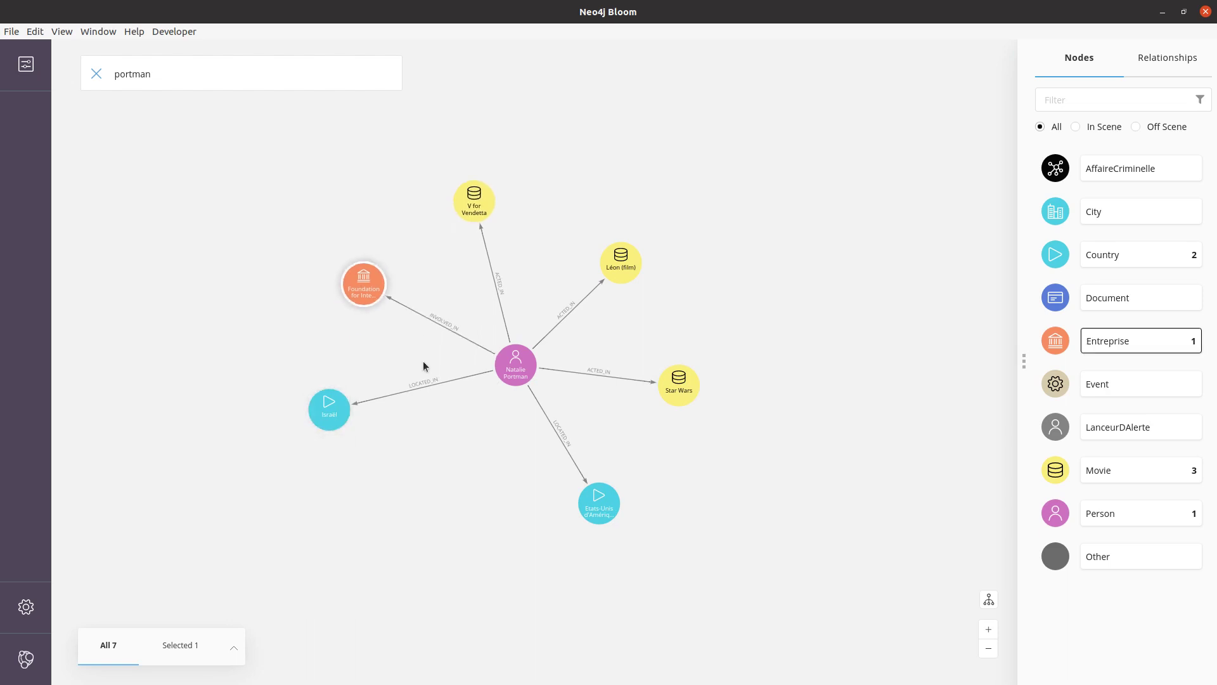
pyautogui.moveTo(620, 409); pyautogui.dragTo(822, 376)
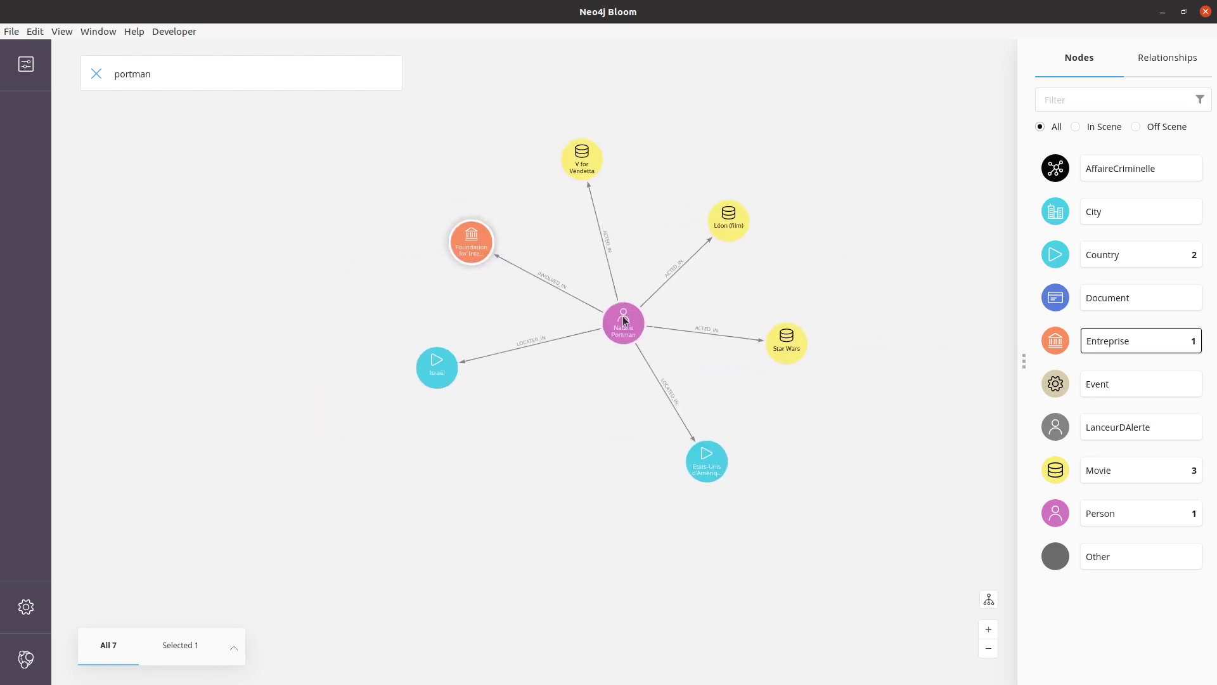
# Inspect the Natalie Portman node's properties and open its Wikipedia url
pyautogui.click(618, 330)
pyautogui.doubleClick(620, 330)
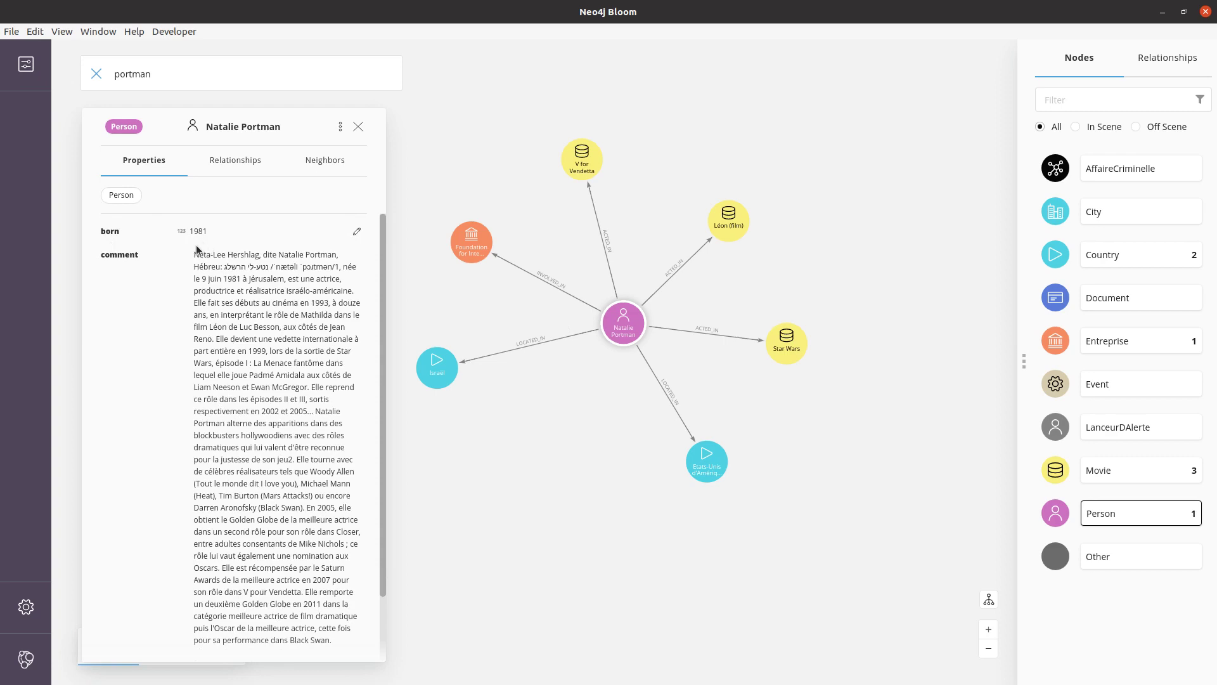
pyautogui.scroll(-3, 225, 551)
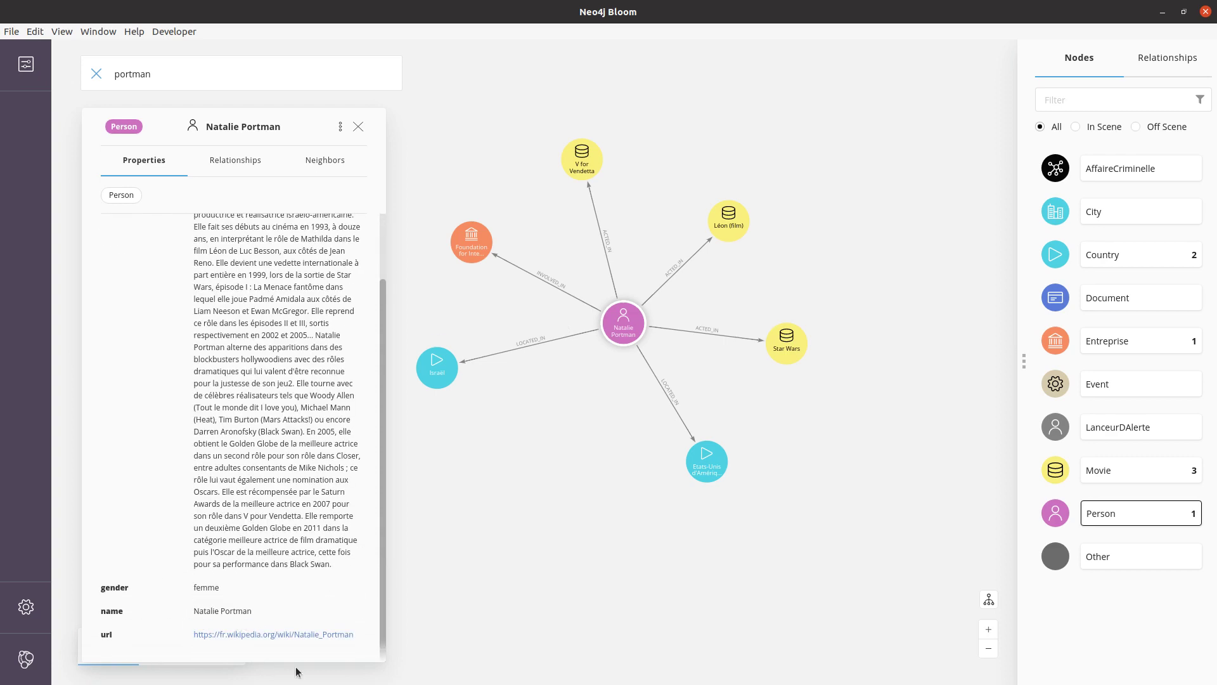
pyautogui.click(246, 625)
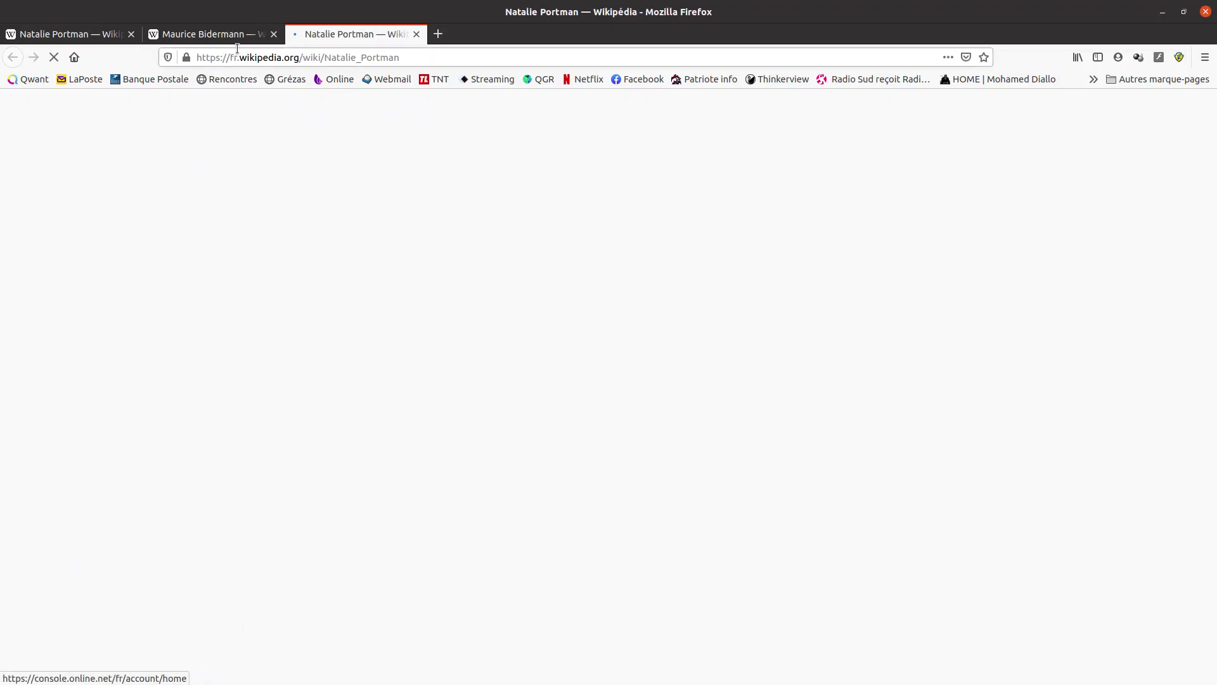
# Close the extra browser tabs, look over the Natalie Portman article, and return to the graph in Neo4j Bloom with the node details closed
pyautogui.click(273, 35)
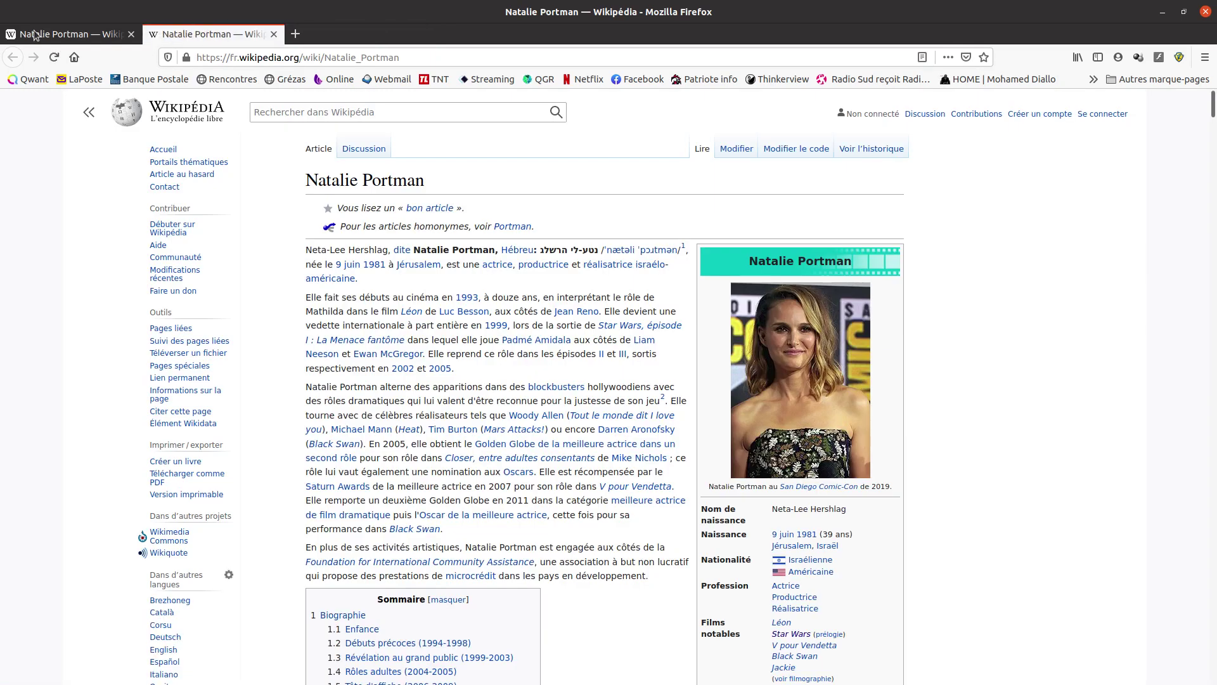
pyautogui.middleClick(197, 36)
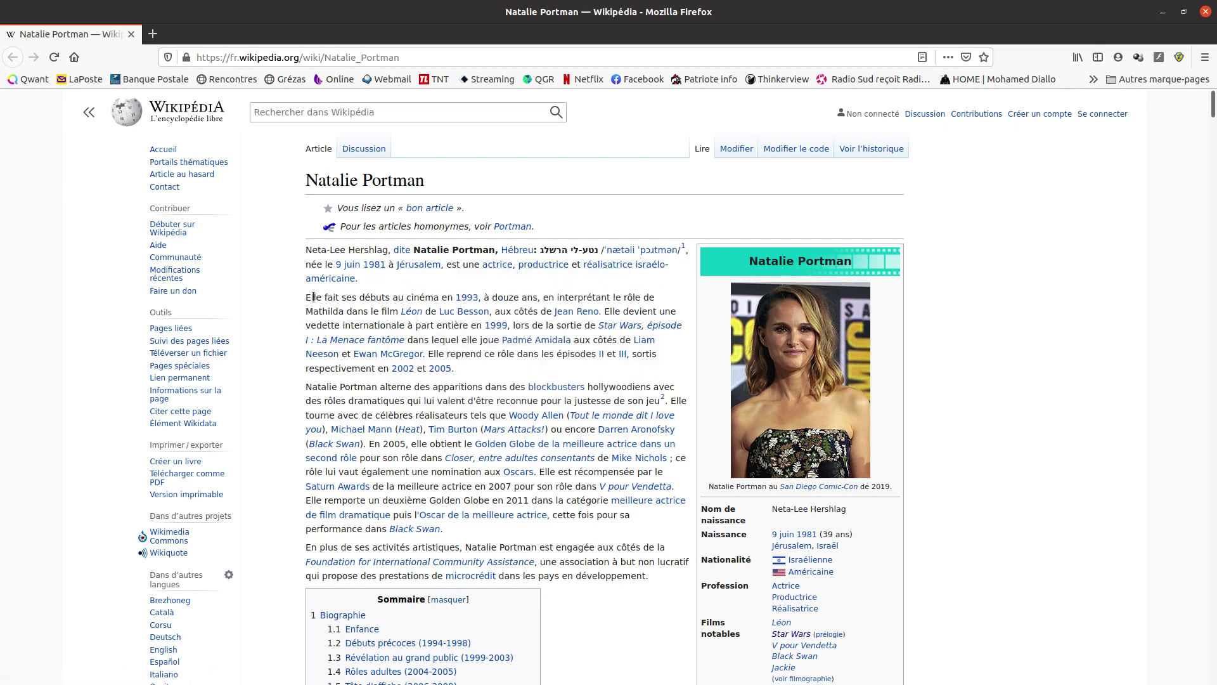
pyautogui.scroll(-5, 369, 356)
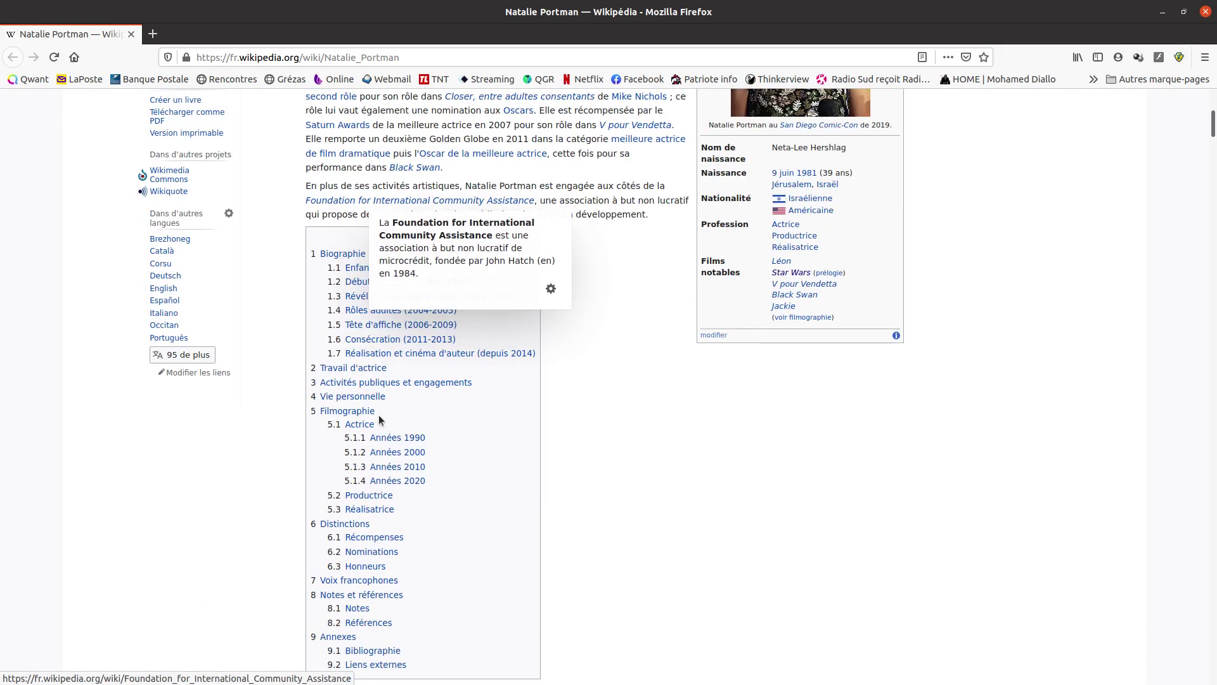
pyautogui.scroll(4, 381, 420)
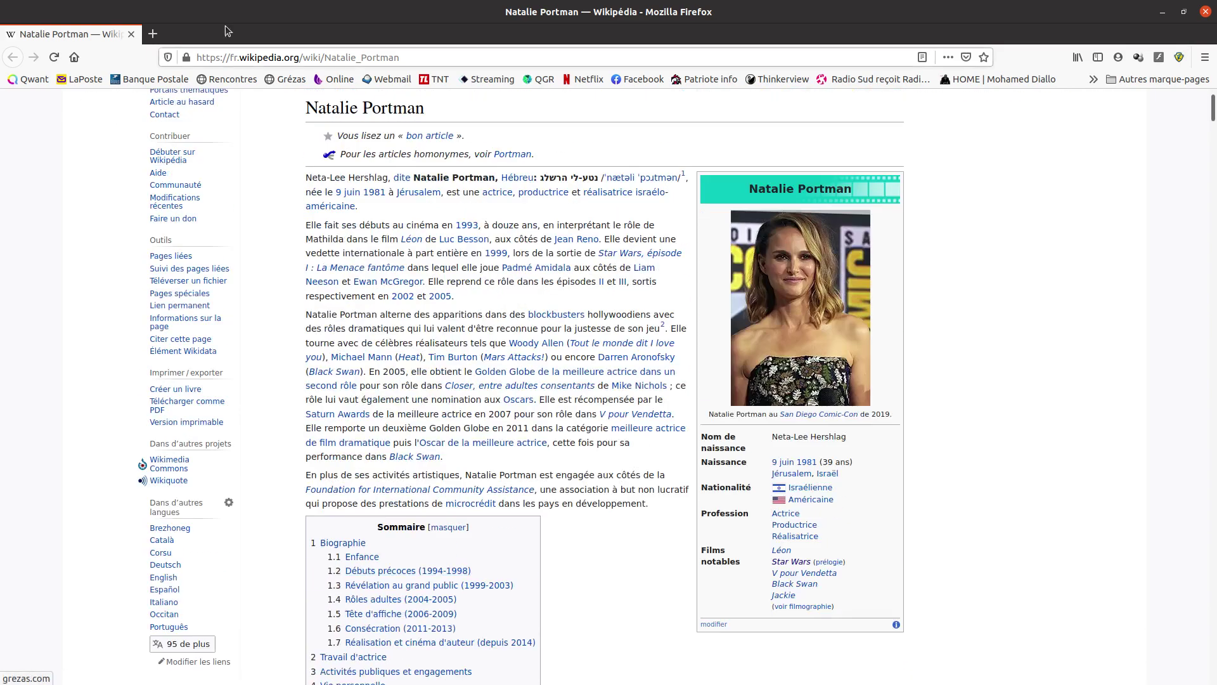
pyautogui.click(1163, 12)
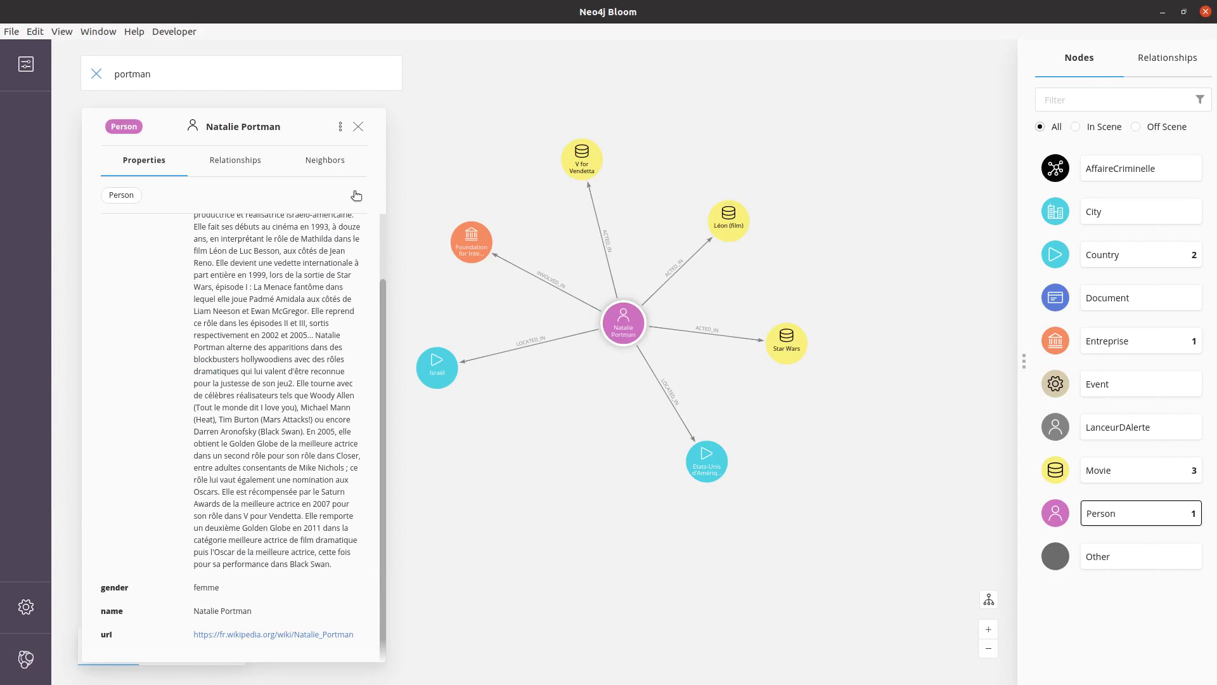
pyautogui.click(359, 127)
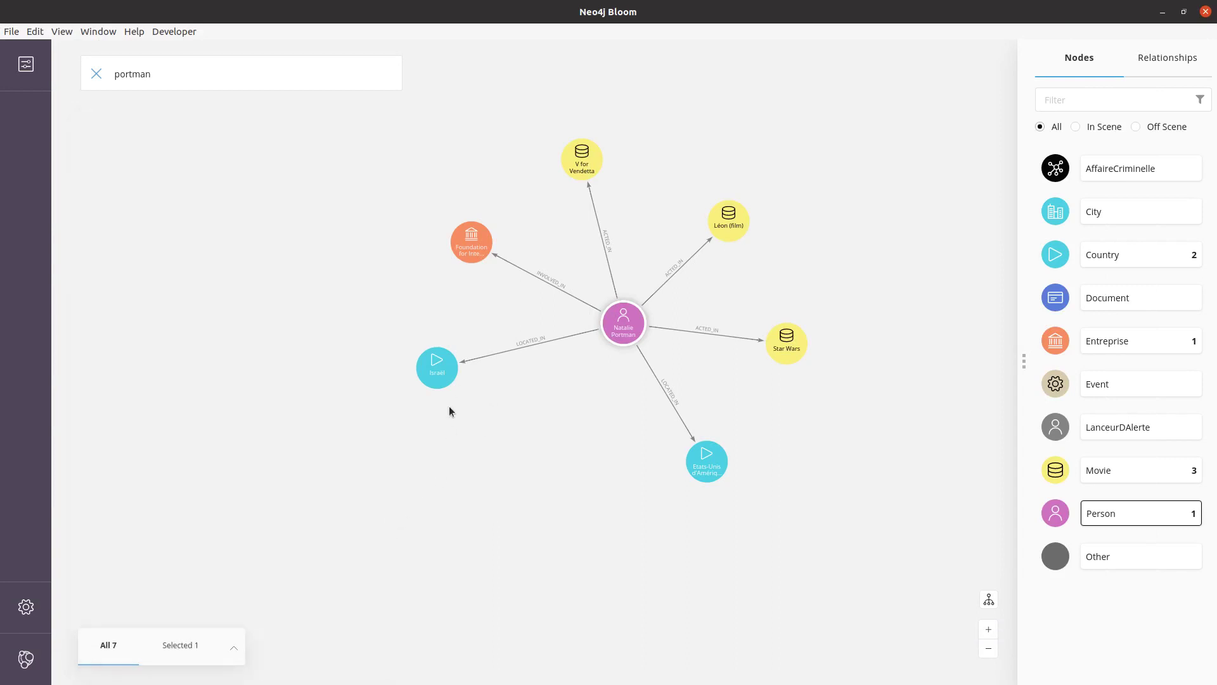
# Move the Israël node closer to Natalie Portman and the États-Unis node just below Star Wars
pyautogui.click(428, 363)
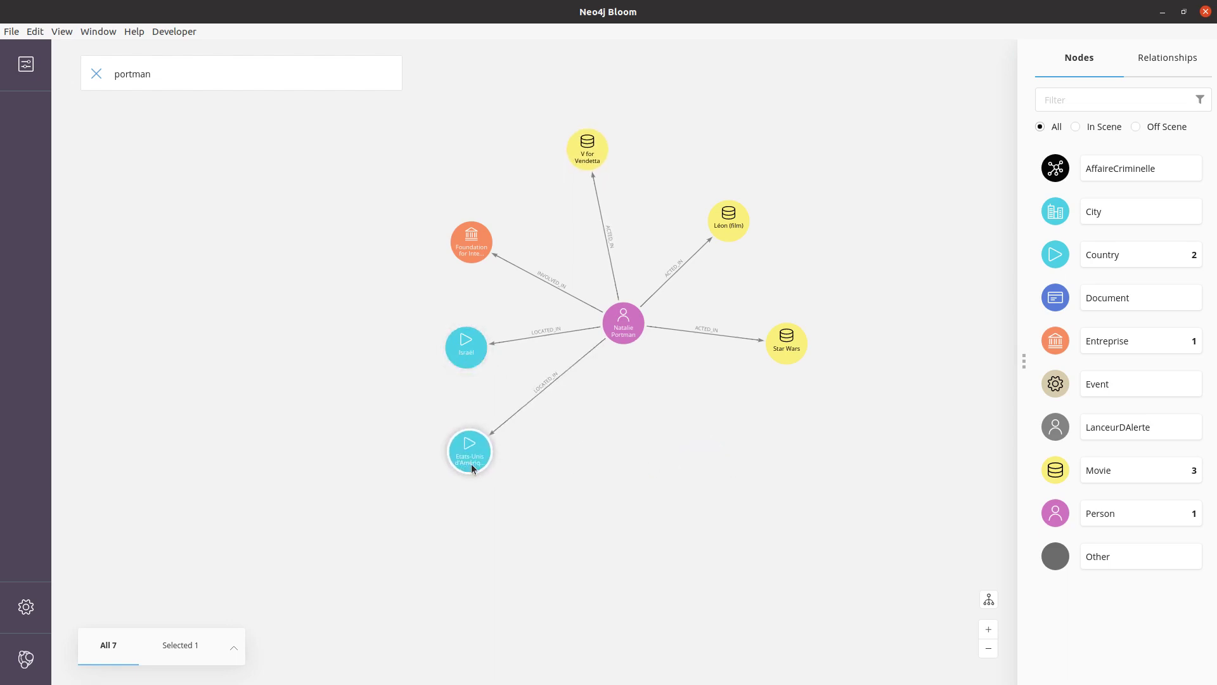
pyautogui.moveTo(735, 447); pyautogui.dragTo(808, 422)
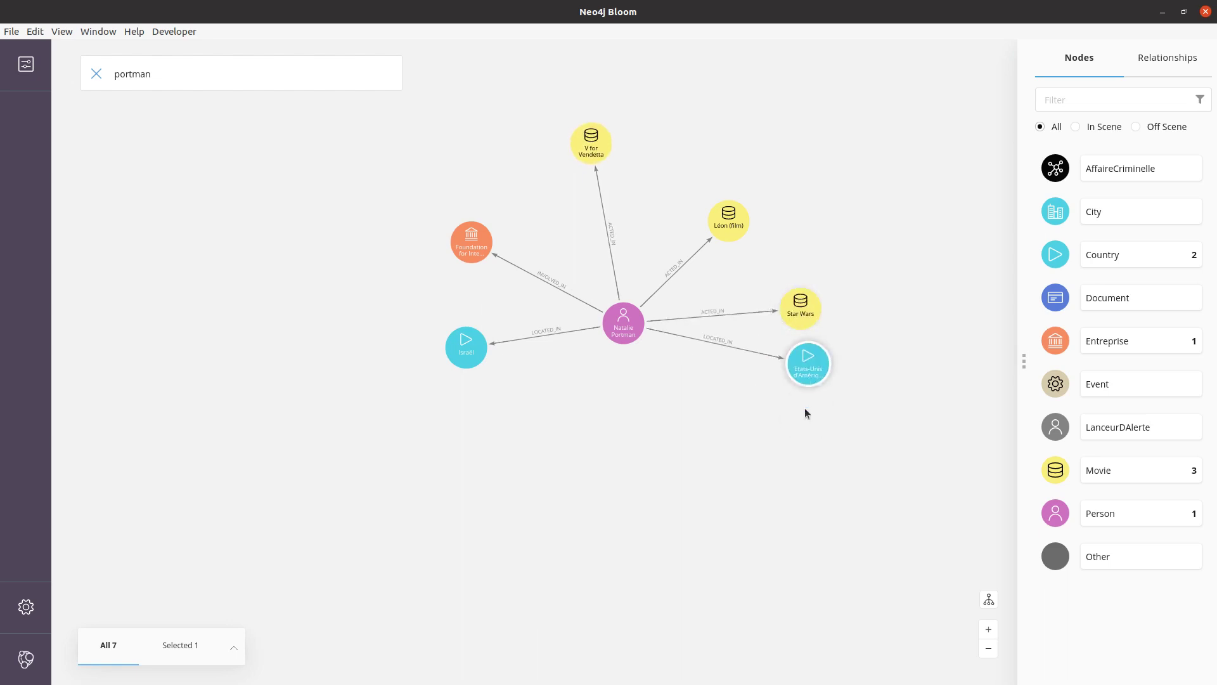
# Collapse the node legend to widen the scene and expand all relationships of the Léon (film) node
pyautogui.click(731, 231)
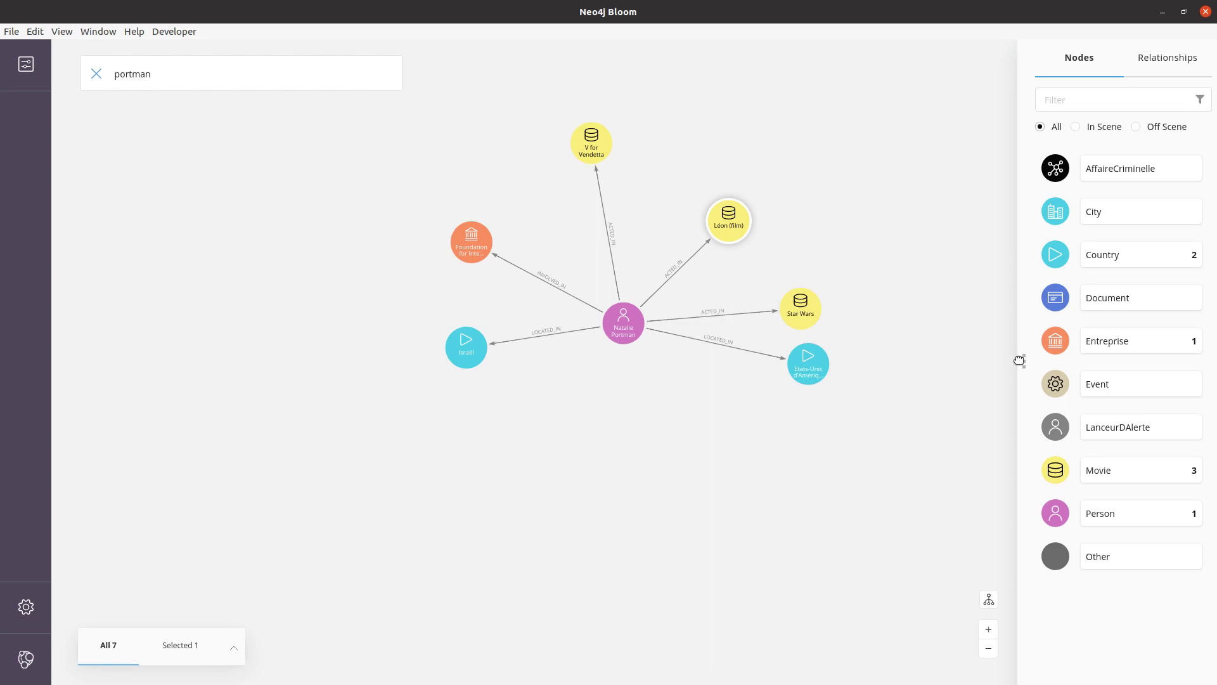
pyautogui.moveTo(1019, 360); pyautogui.dragTo(1214, 352)
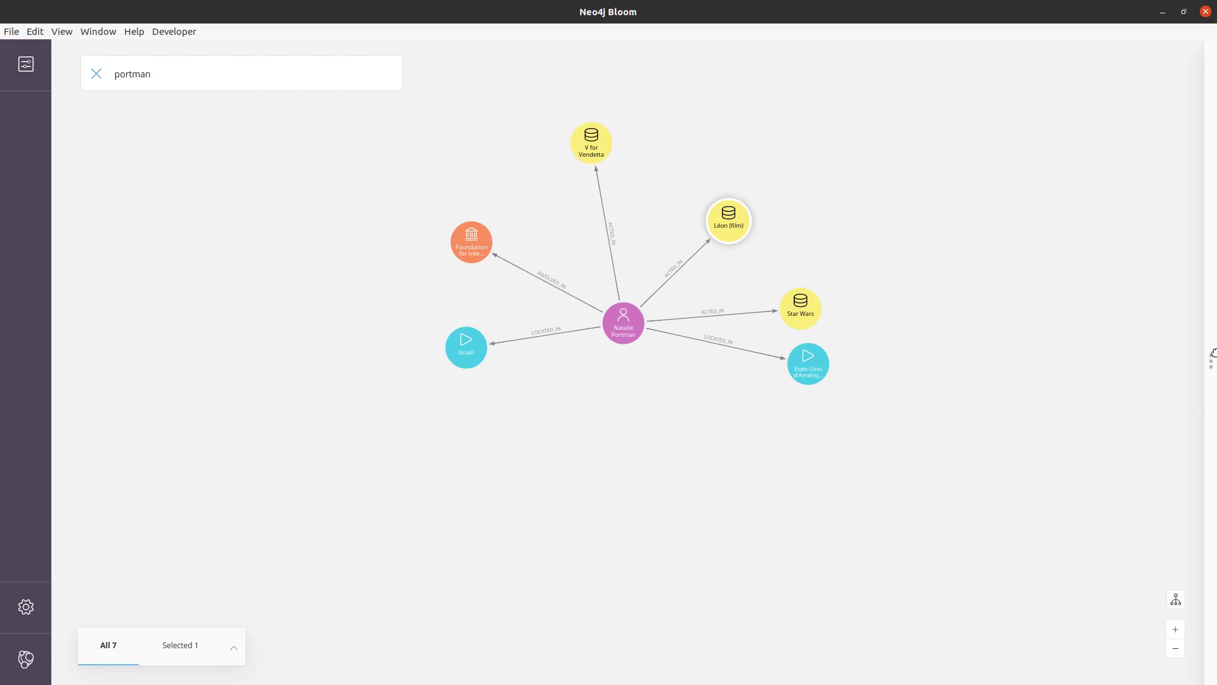
pyautogui.rightClick(738, 229)
pyautogui.moveTo(764, 326)
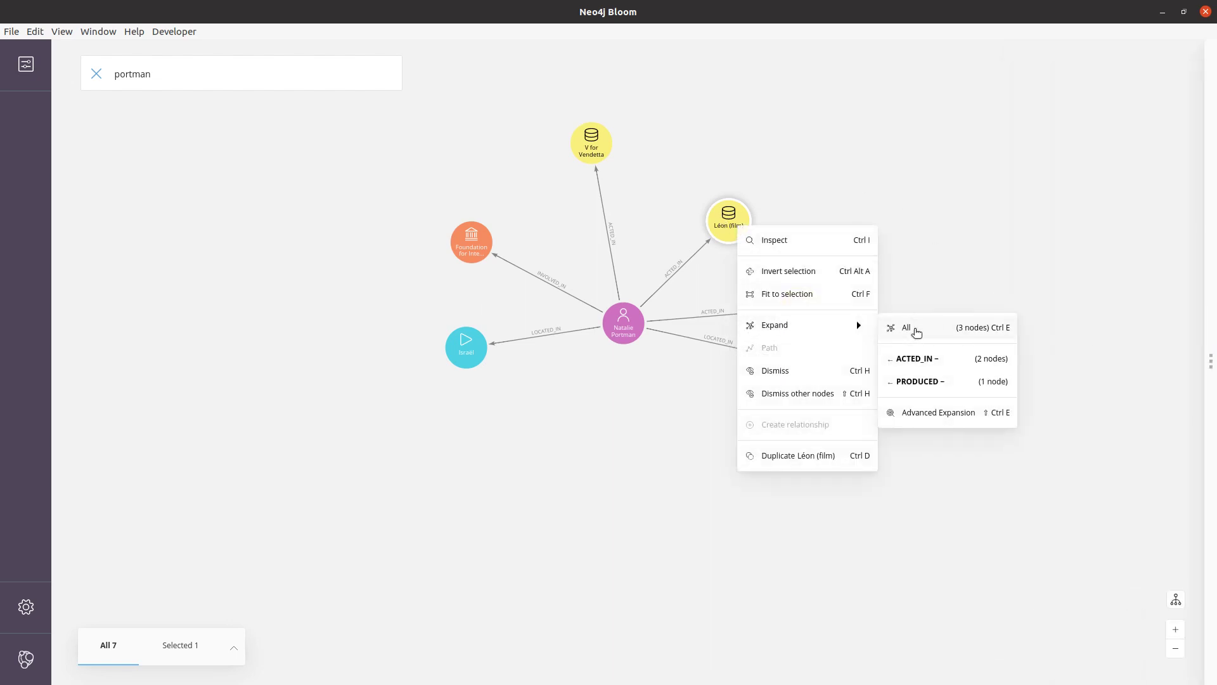
pyautogui.click(916, 332)
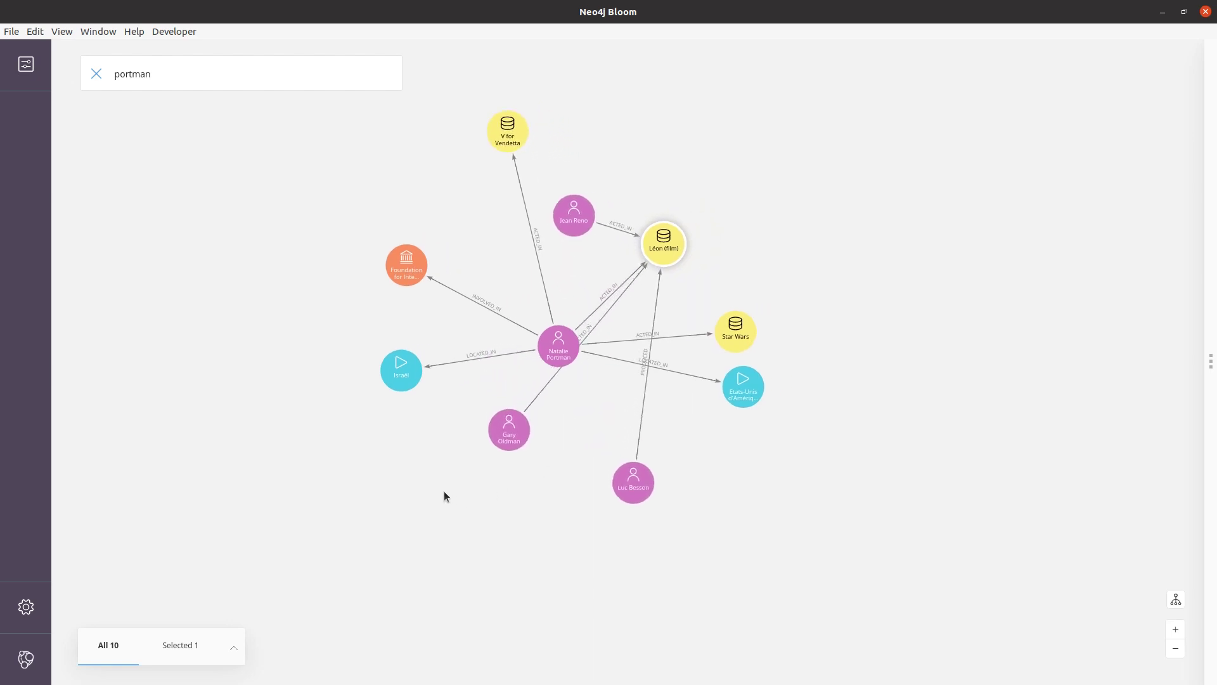
# Untangle the Léon (film) connections by placing Jean Reno to its upper right and Gary Oldman directly above it
pyautogui.moveTo(549, 192); pyautogui.dragTo(809, 209)
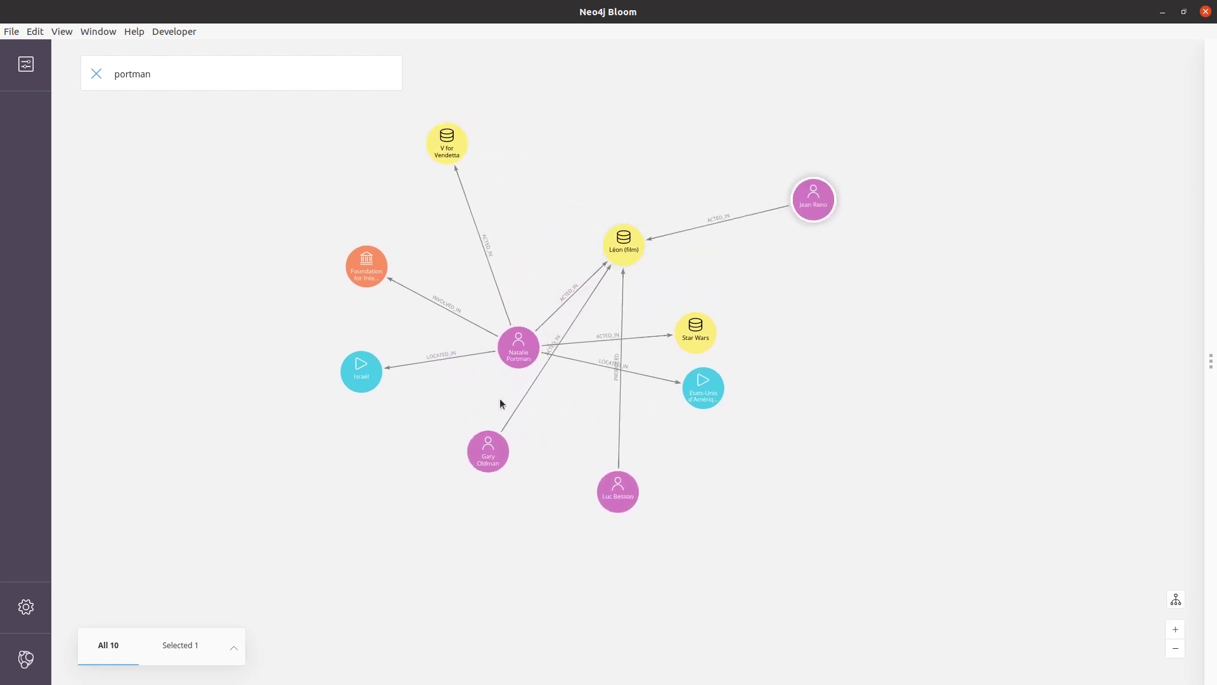
pyautogui.moveTo(483, 452); pyautogui.dragTo(625, 127)
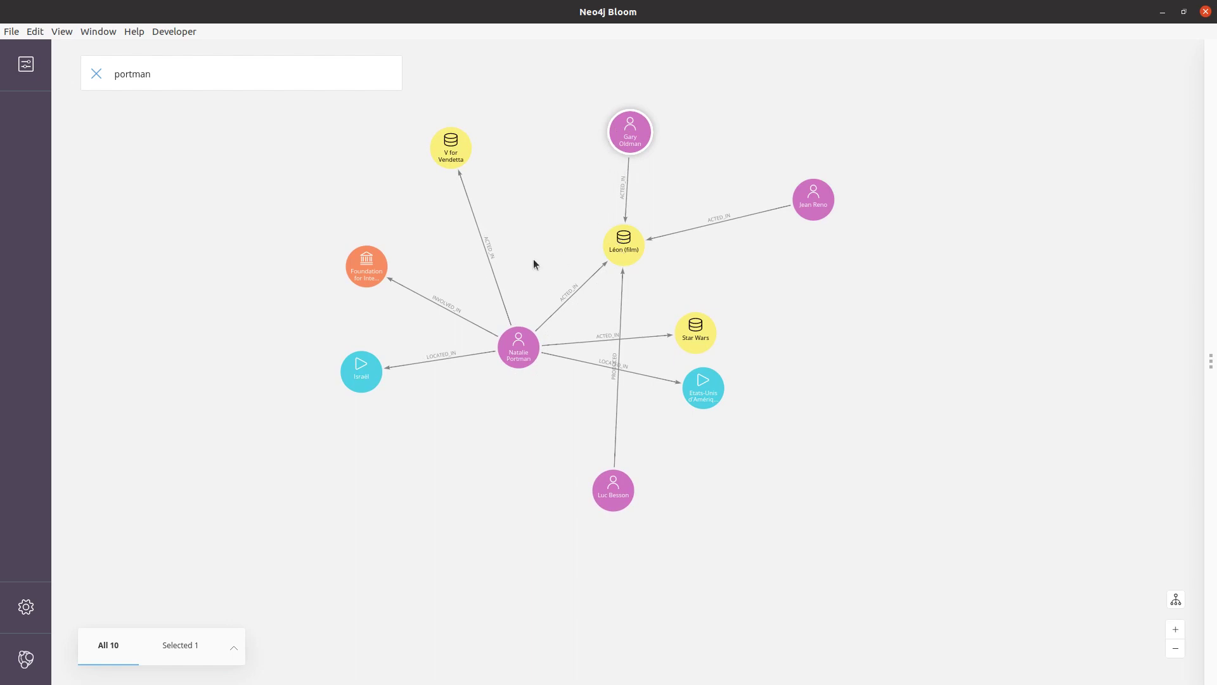
pyautogui.moveTo(573, 261); pyautogui.dragTo(653, 317)
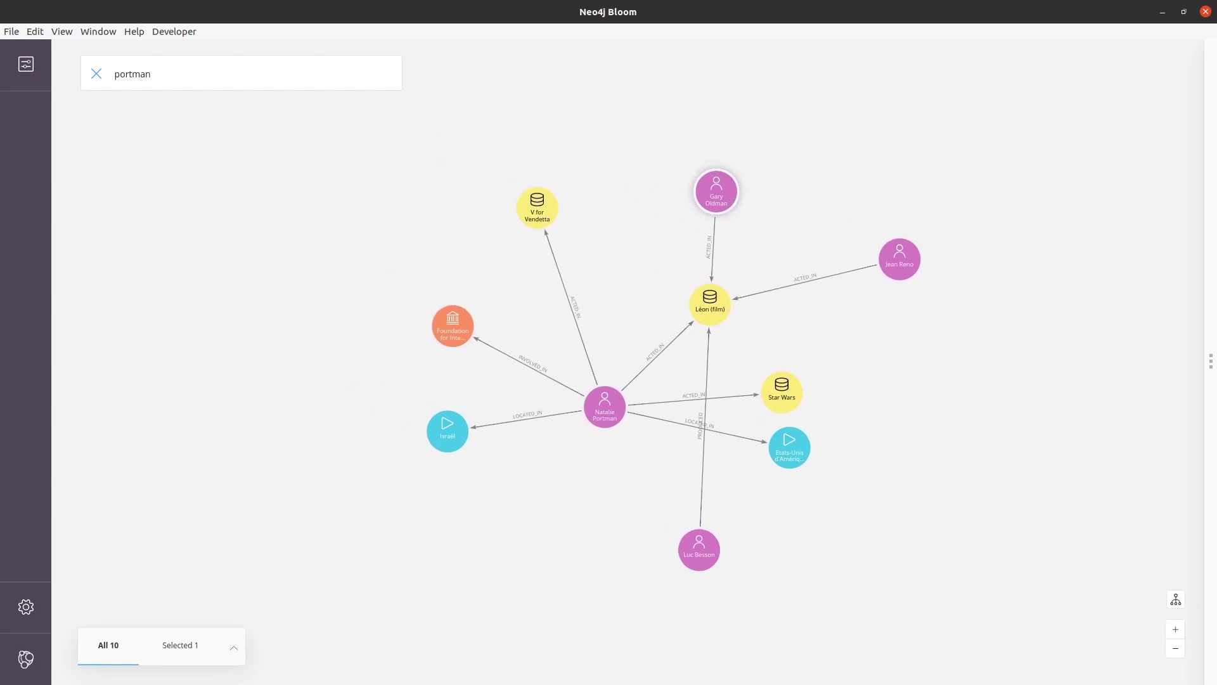
# Place the Etats-Unis node below Natalie Portman, Star Wars beside V for Vendetta, and Luc Besson to the lower right of Léon (film)
pyautogui.hotkey('alt', 'Tab')
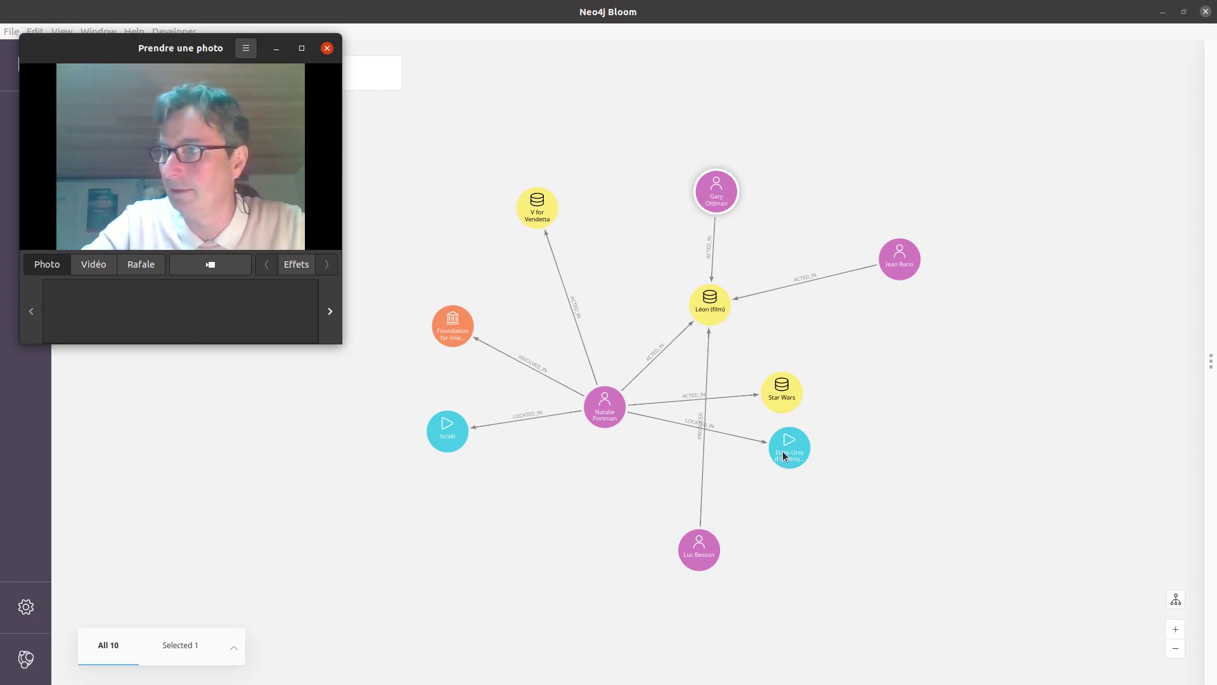
pyautogui.moveTo(785, 454); pyautogui.dragTo(585, 492)
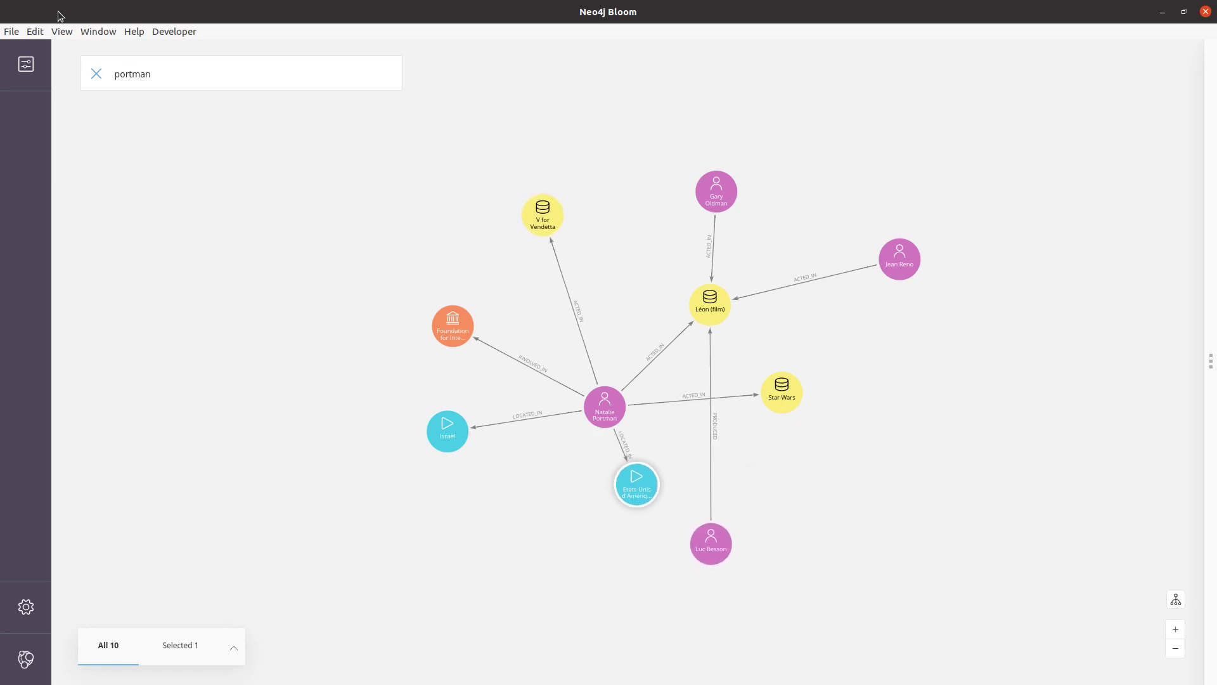
pyautogui.moveTo(793, 399); pyautogui.dragTo(645, 211)
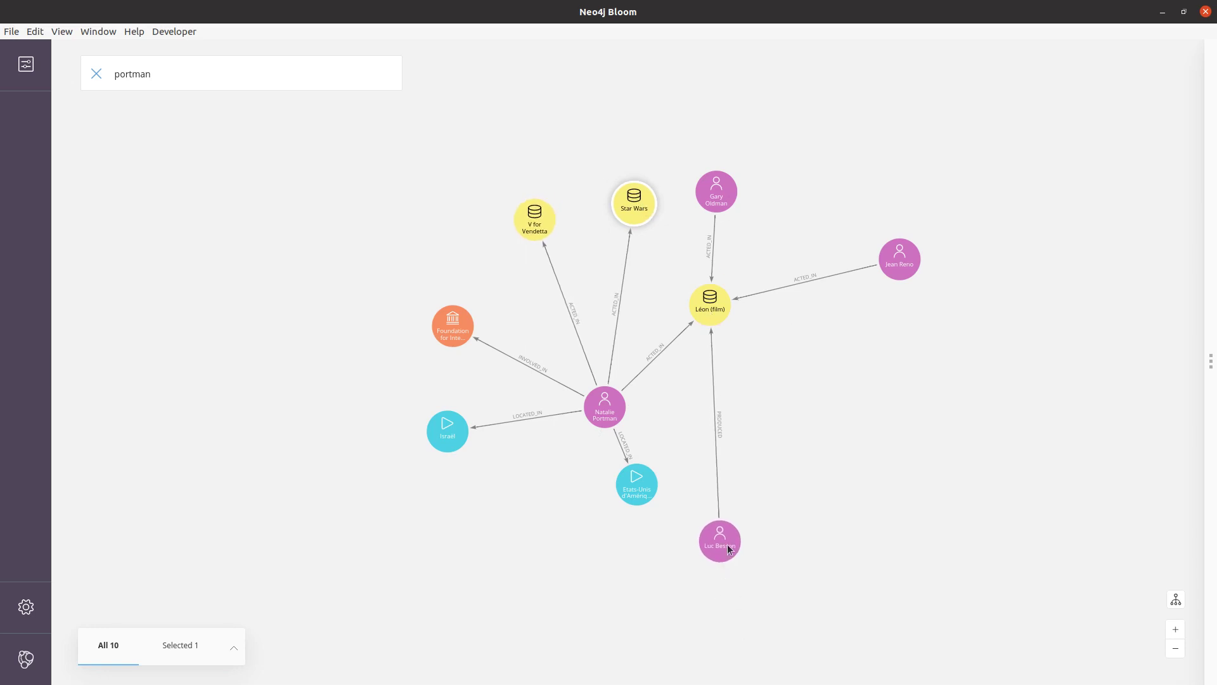
pyautogui.moveTo(728, 549); pyautogui.dragTo(851, 408)
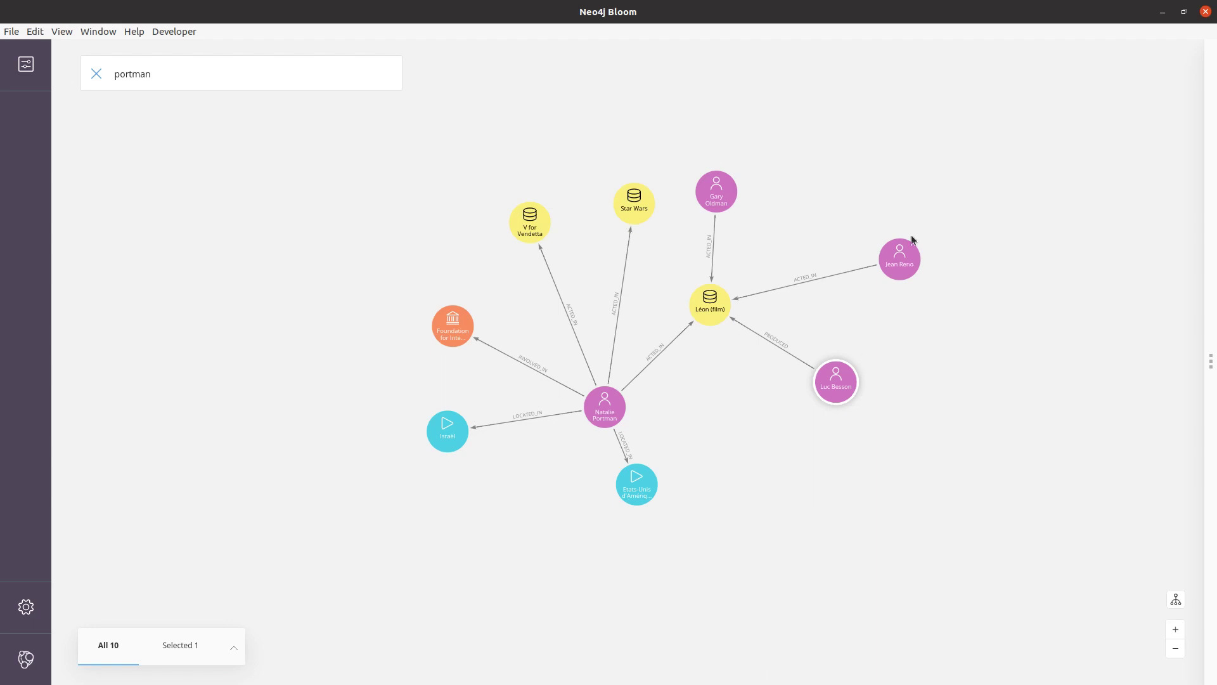
# Fan out Gary Oldman, Jean Reno and Luc Besson to the right of Léon (film), with Gary Oldman uppermost and Luc Besson lowest
pyautogui.moveTo(909, 260); pyautogui.dragTo(879, 267)
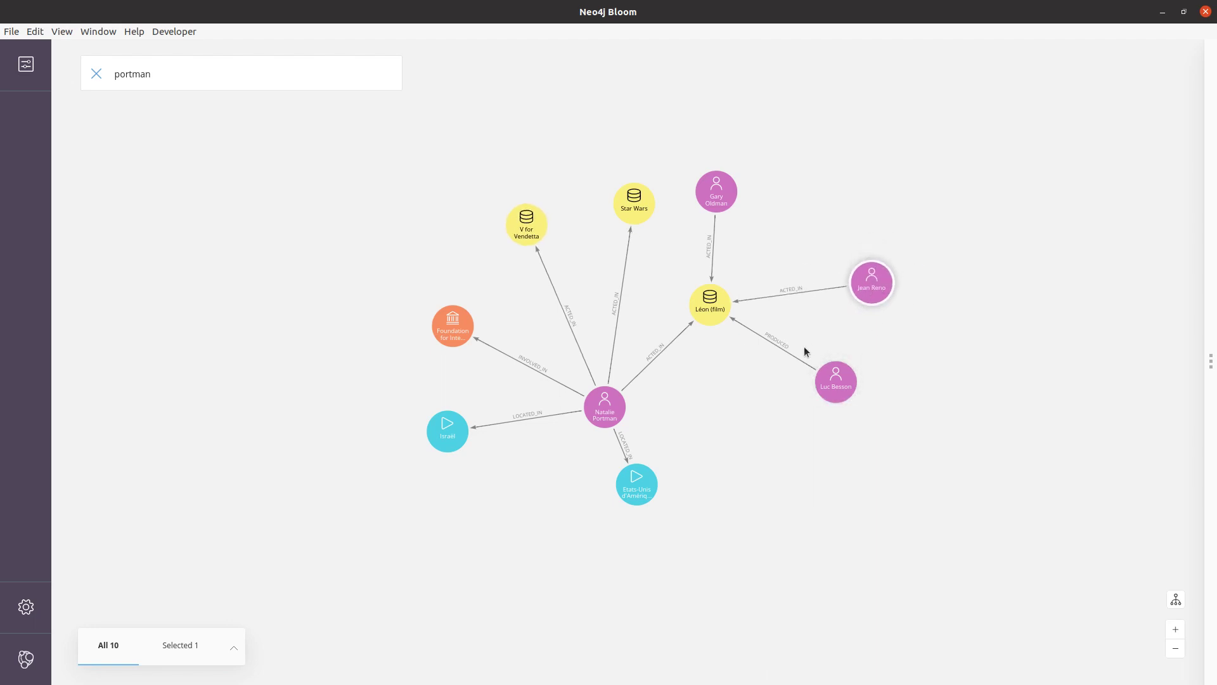
pyautogui.scroll(5, 801, 348)
pyautogui.moveTo(980, 229); pyautogui.dragTo(1008, 250)
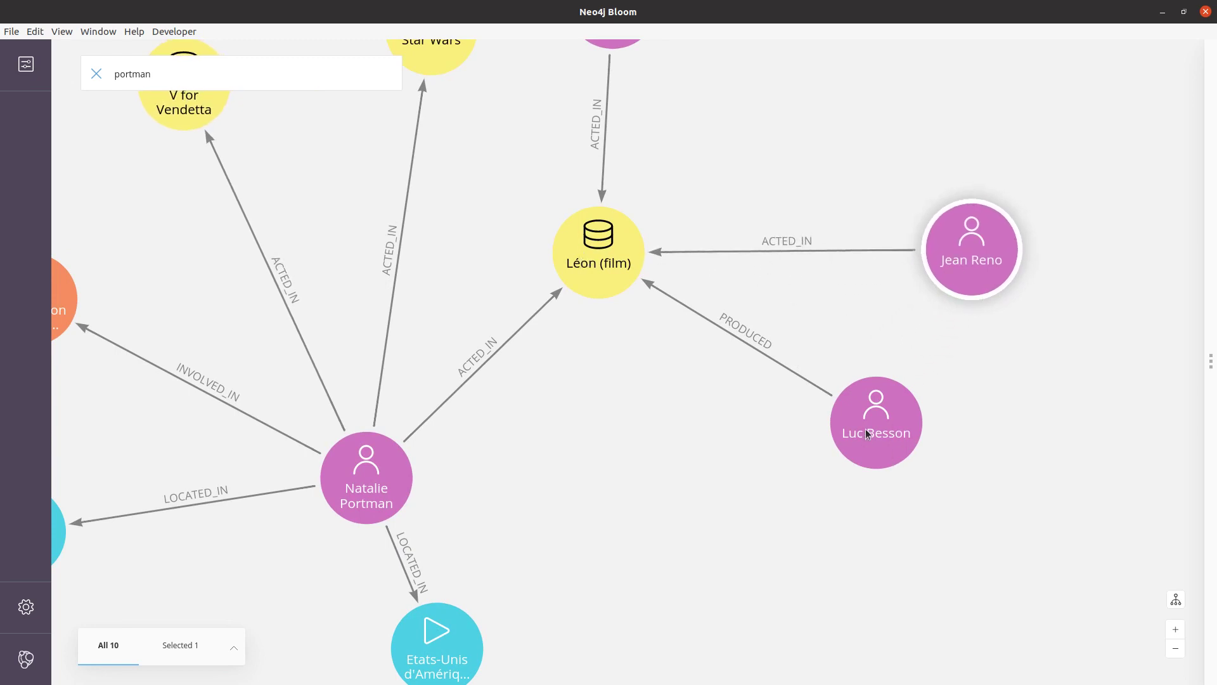
pyautogui.moveTo(867, 434); pyautogui.dragTo(873, 470)
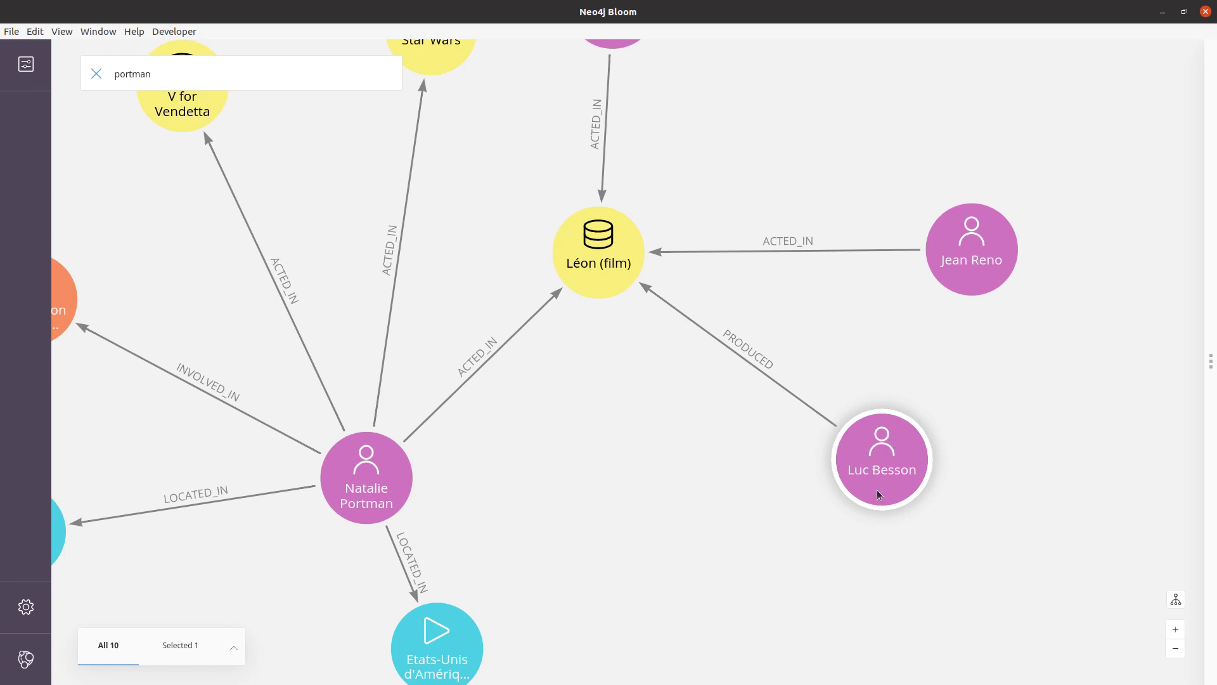
pyautogui.scroll(-2, 612, 469)
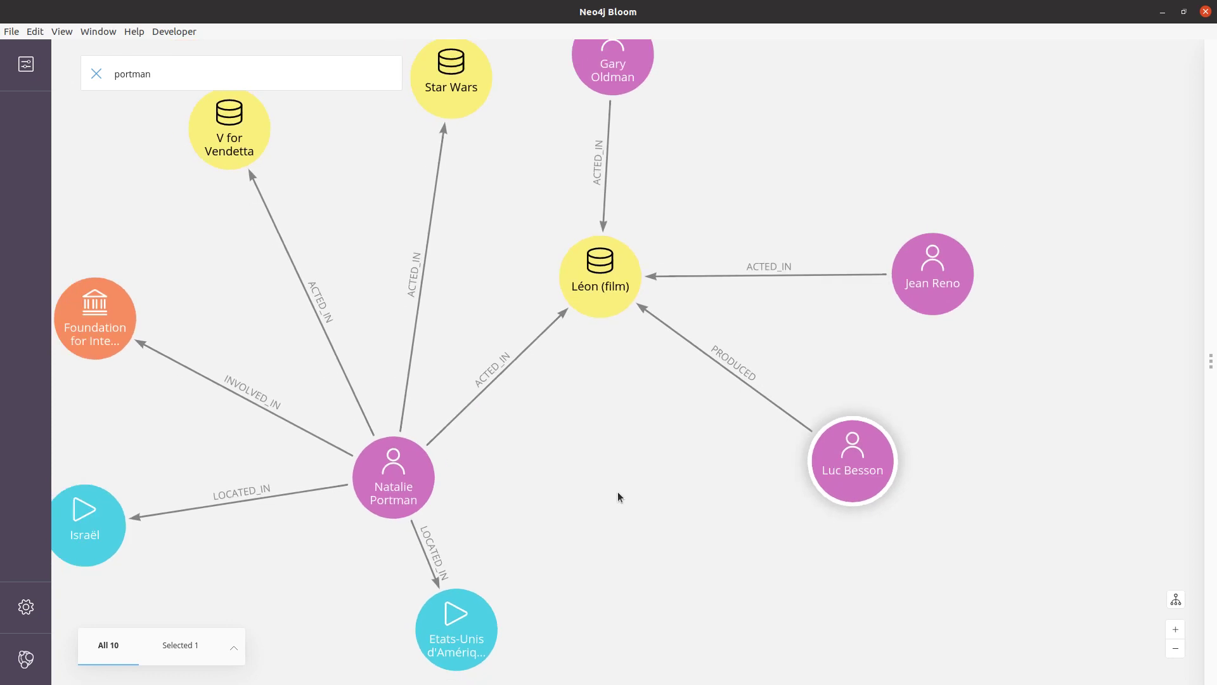
pyautogui.moveTo(612, 60); pyautogui.dragTo(867, 149)
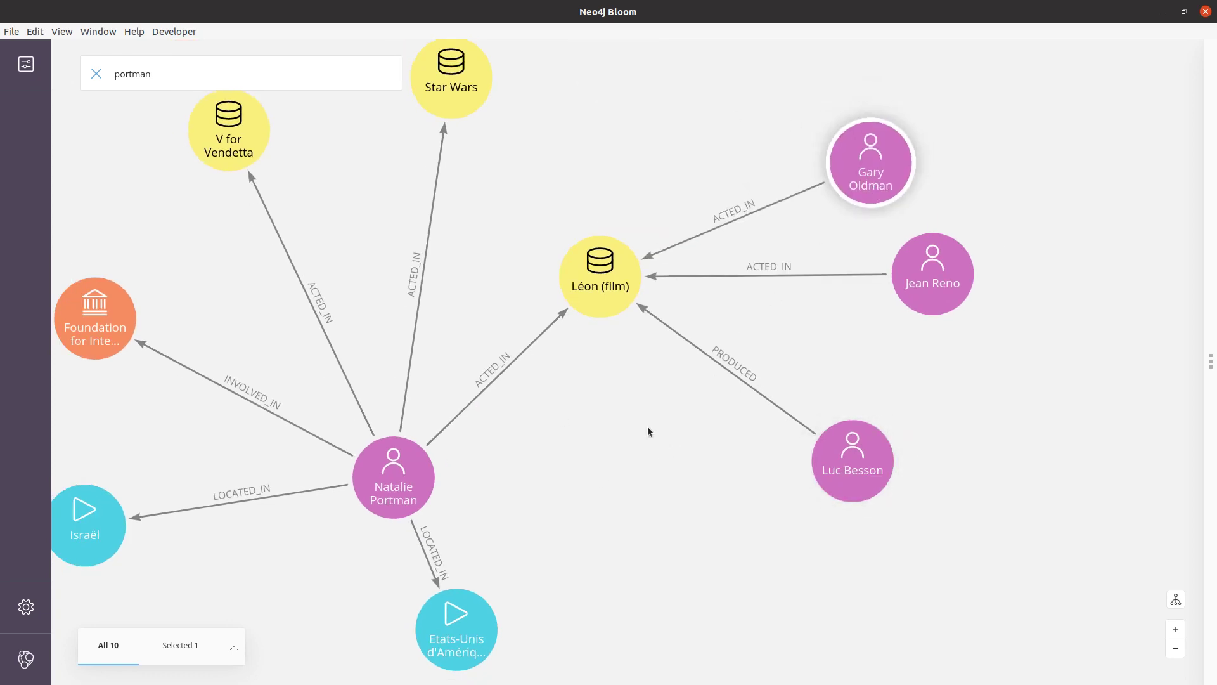
pyautogui.moveTo(606, 423); pyautogui.dragTo(761, 417)
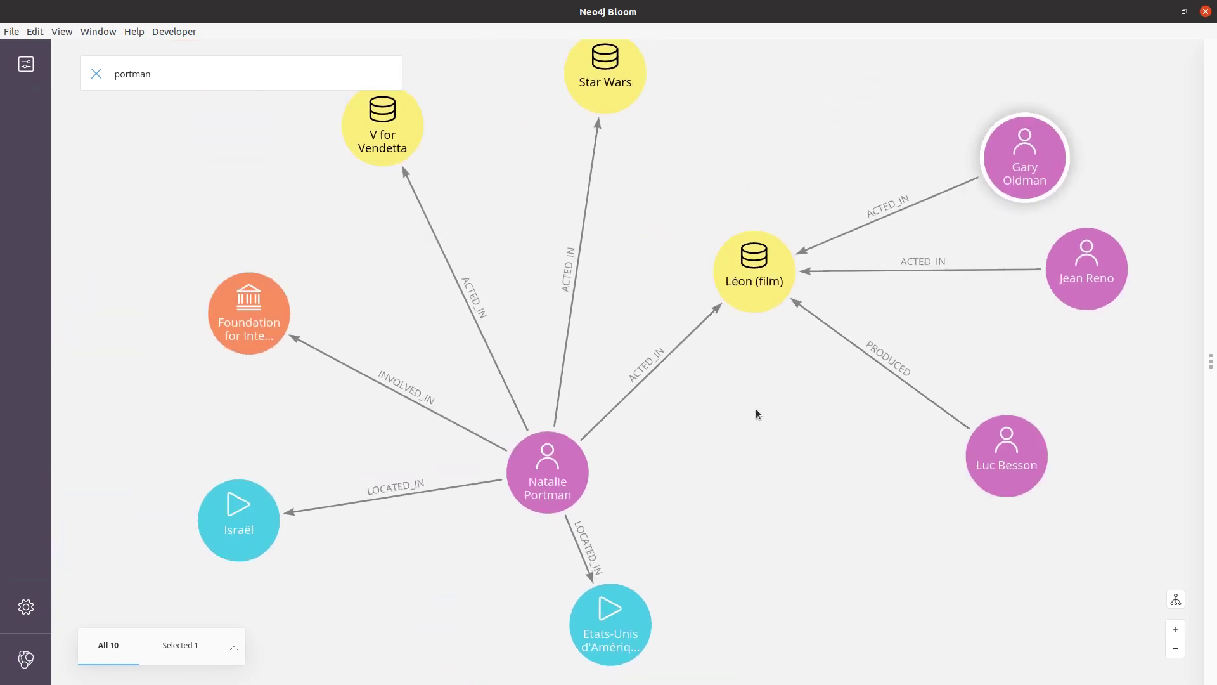
pyautogui.scroll(-1, 756, 413)
pyautogui.moveTo(965, 190); pyautogui.dragTo(915, 217)
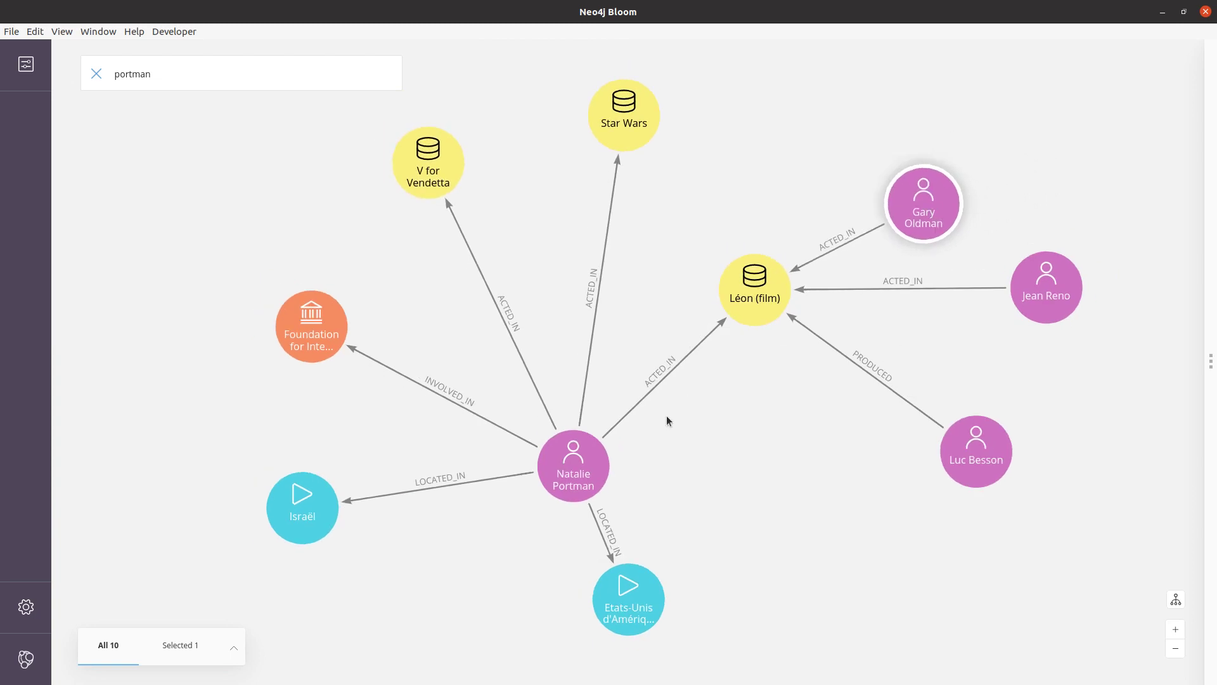
# Expand all relationships of the Gary Oldman node
pyautogui.moveTo(718, 391); pyautogui.dragTo(663, 393)
pyautogui.scroll(-1, 662, 409)
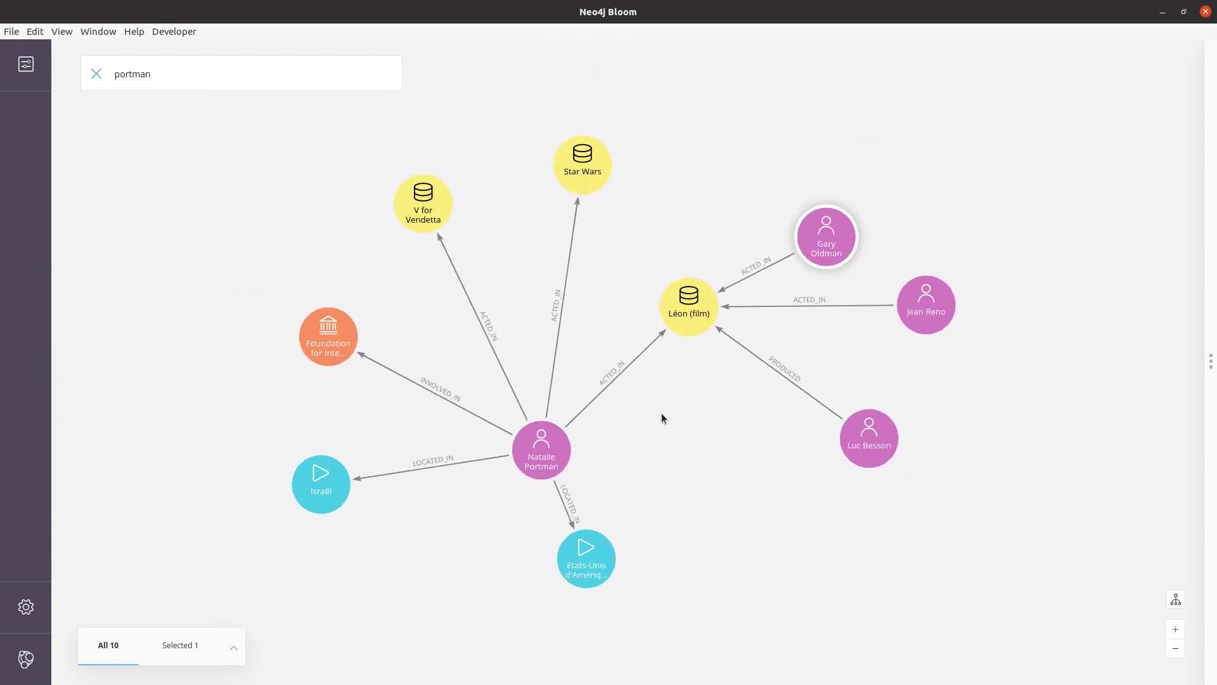
pyautogui.rightClick(839, 238)
pyautogui.moveTo(979, 340)
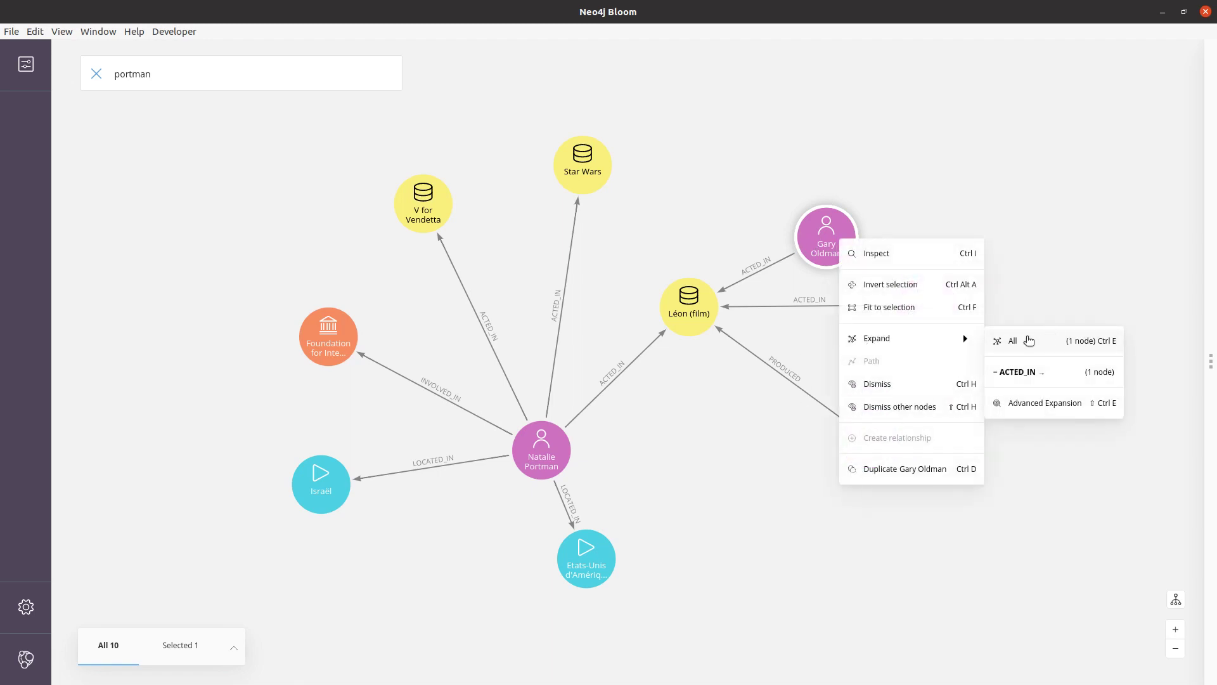
pyautogui.click(1027, 341)
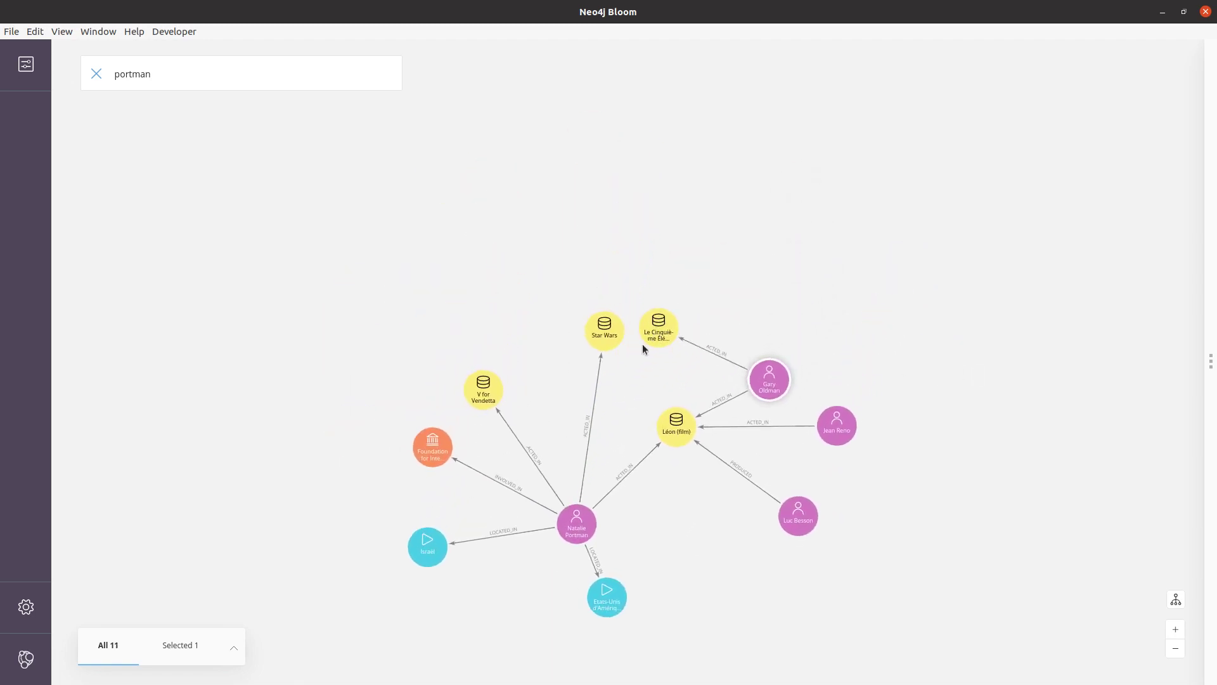
# Place Le Cinquième Élément to the upper right of Gary Oldman and lower the Jean Reno node slightly
pyautogui.moveTo(745, 231); pyautogui.dragTo(855, 355)
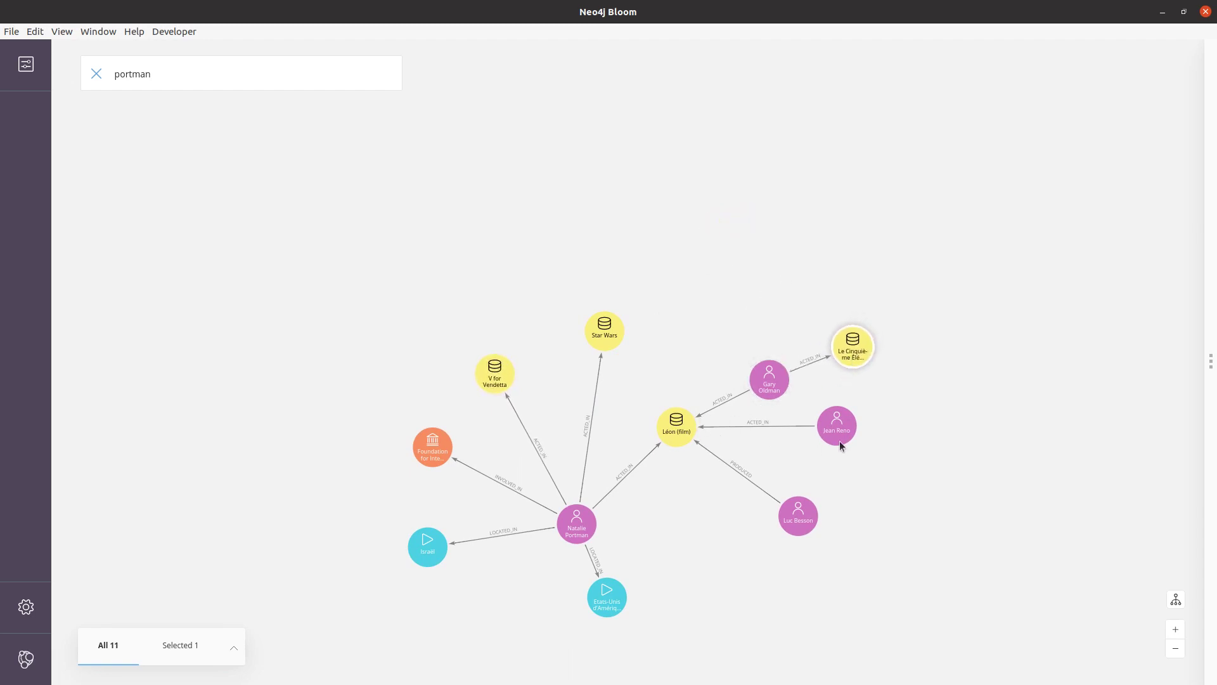
pyautogui.moveTo(846, 437); pyautogui.dragTo(851, 456)
pyautogui.moveTo(856, 353); pyautogui.dragTo(854, 313)
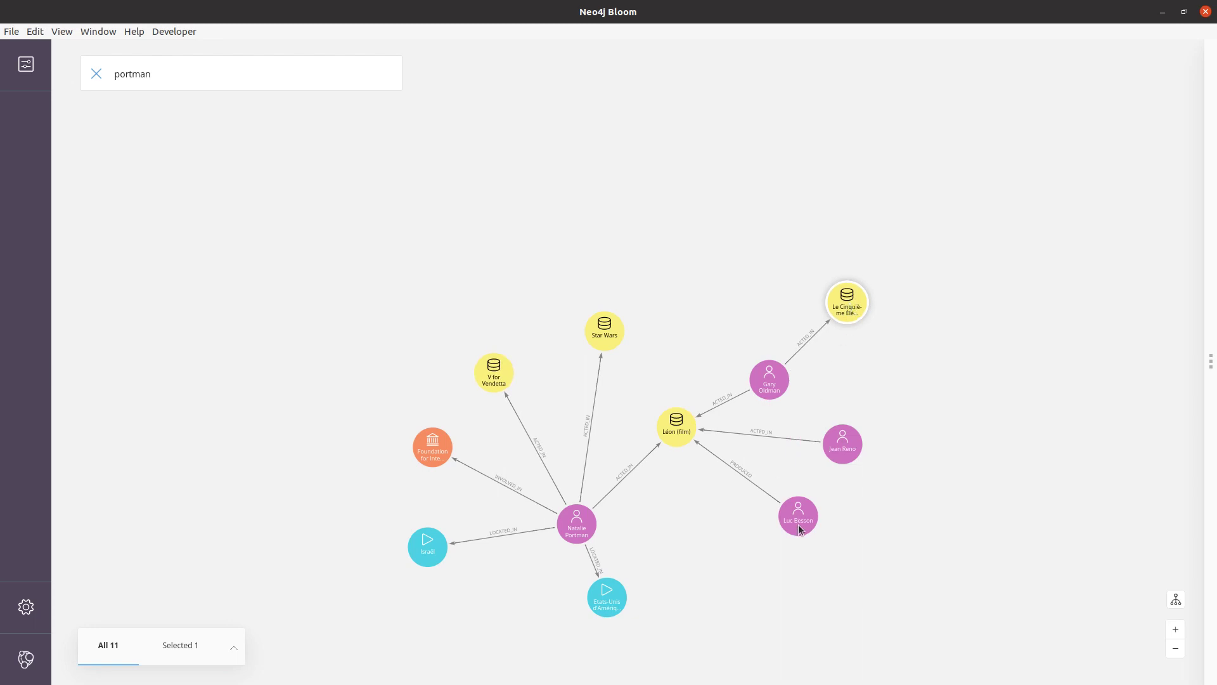
# Expand all relationships of the Luc Besson node
pyautogui.rightClick(846, 311)
pyautogui.click(801, 530)
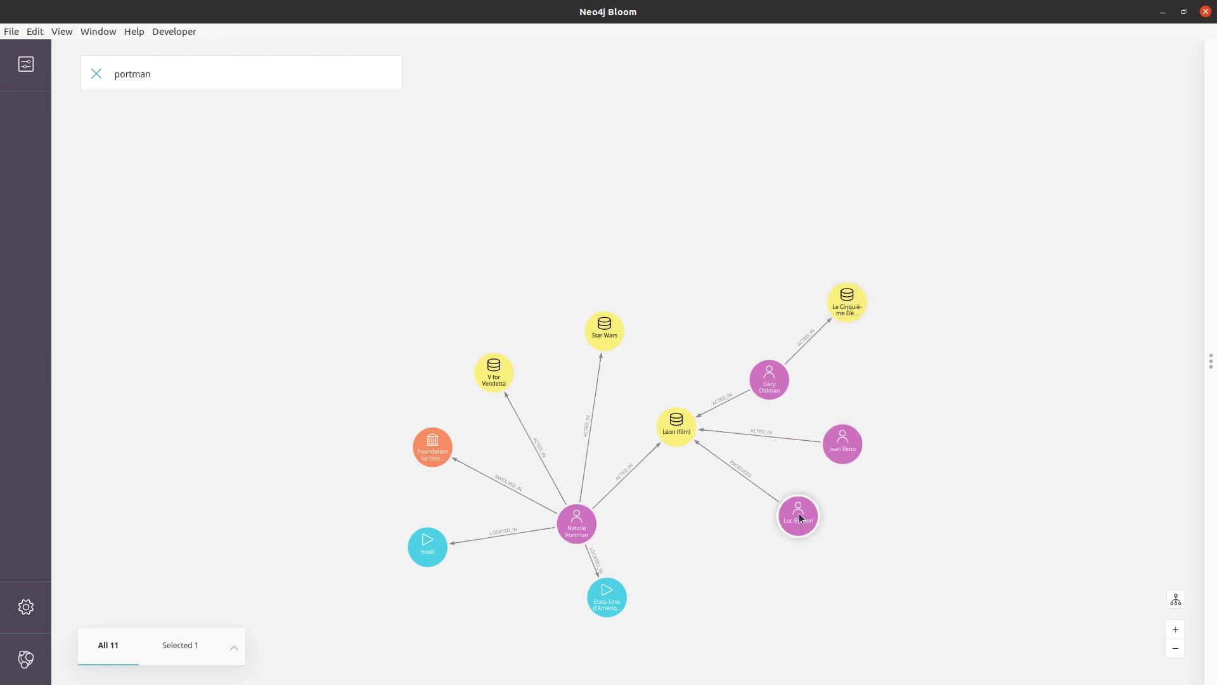
pyautogui.rightClick(798, 513)
pyautogui.moveTo(830, 534)
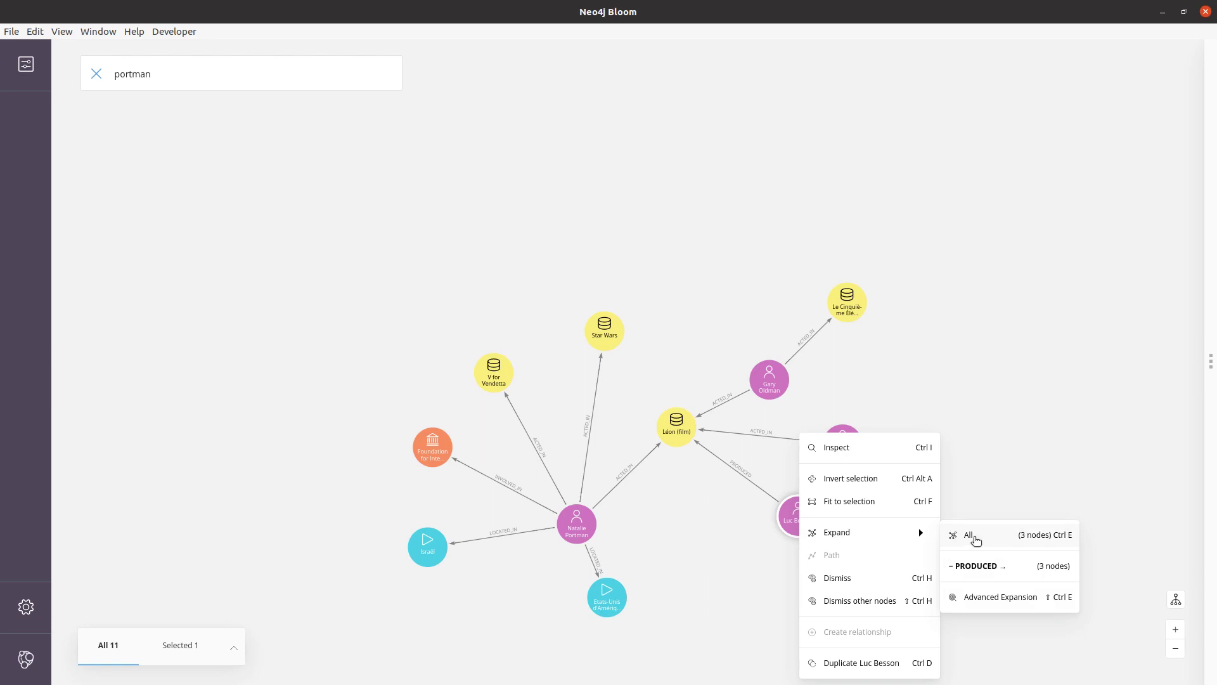
pyautogui.click(975, 538)
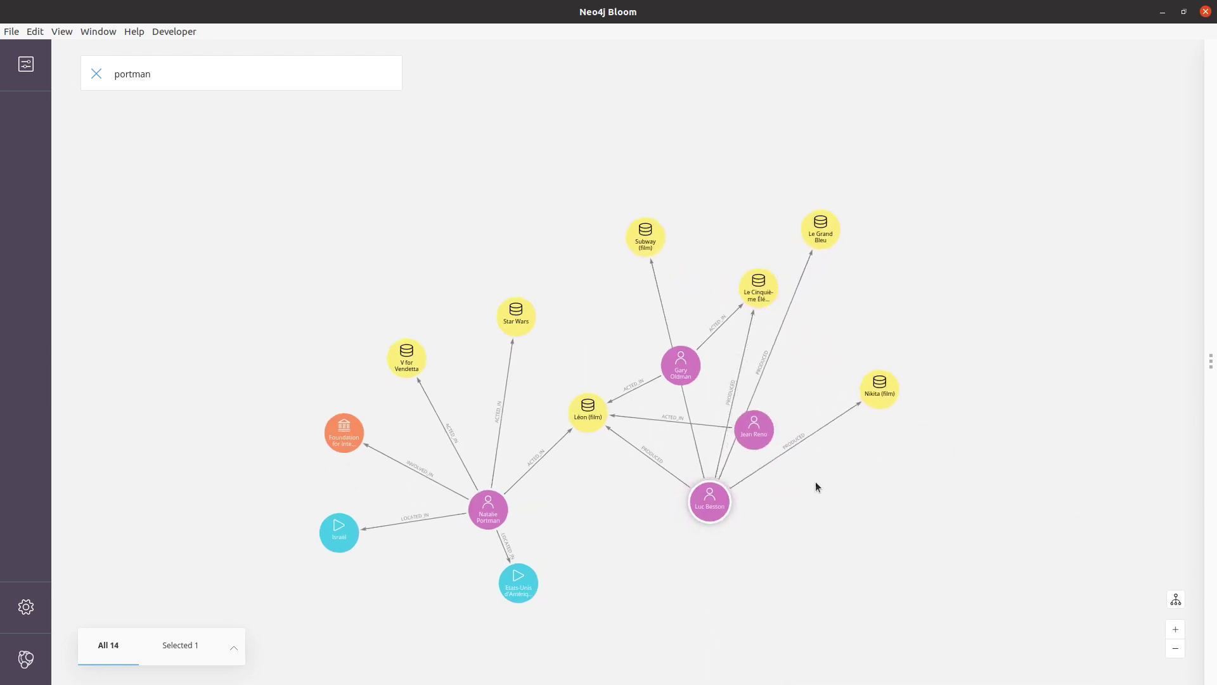
# Spread Le Cinquième Élément, Le Grand Bleu, Nikita and Subway around the right side of Luc Besson, and place Jean Reno below Léon (film)
pyautogui.scroll(3, 747, 503)
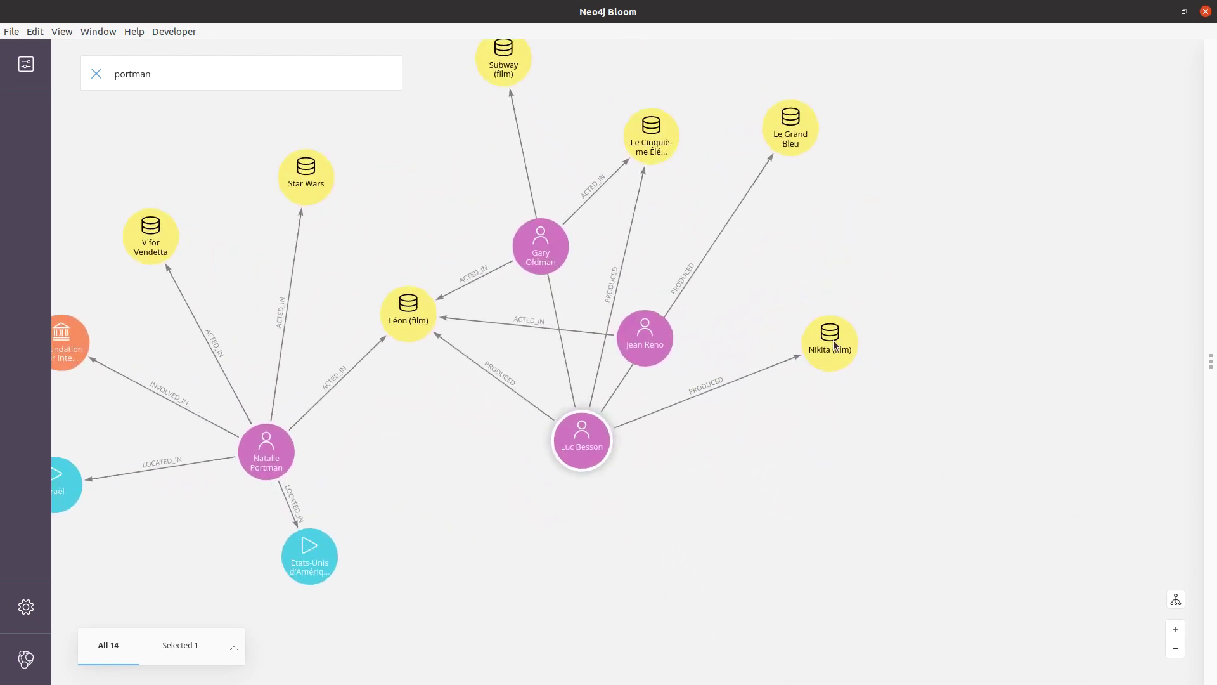
pyautogui.moveTo(833, 340); pyautogui.dragTo(883, 481)
pyautogui.moveTo(792, 133); pyautogui.dragTo(873, 329)
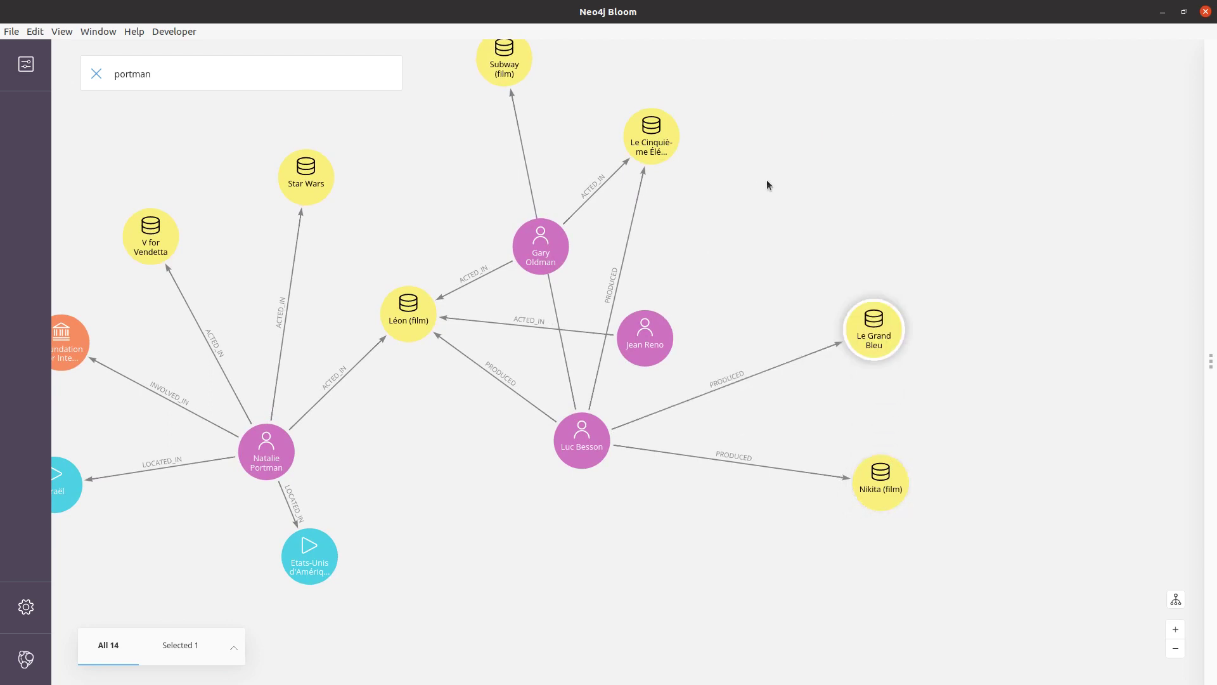
pyautogui.moveTo(674, 137); pyautogui.dragTo(822, 177)
pyautogui.moveTo(628, 349); pyautogui.dragTo(441, 494)
pyautogui.moveTo(512, 64); pyautogui.dragTo(723, 587)
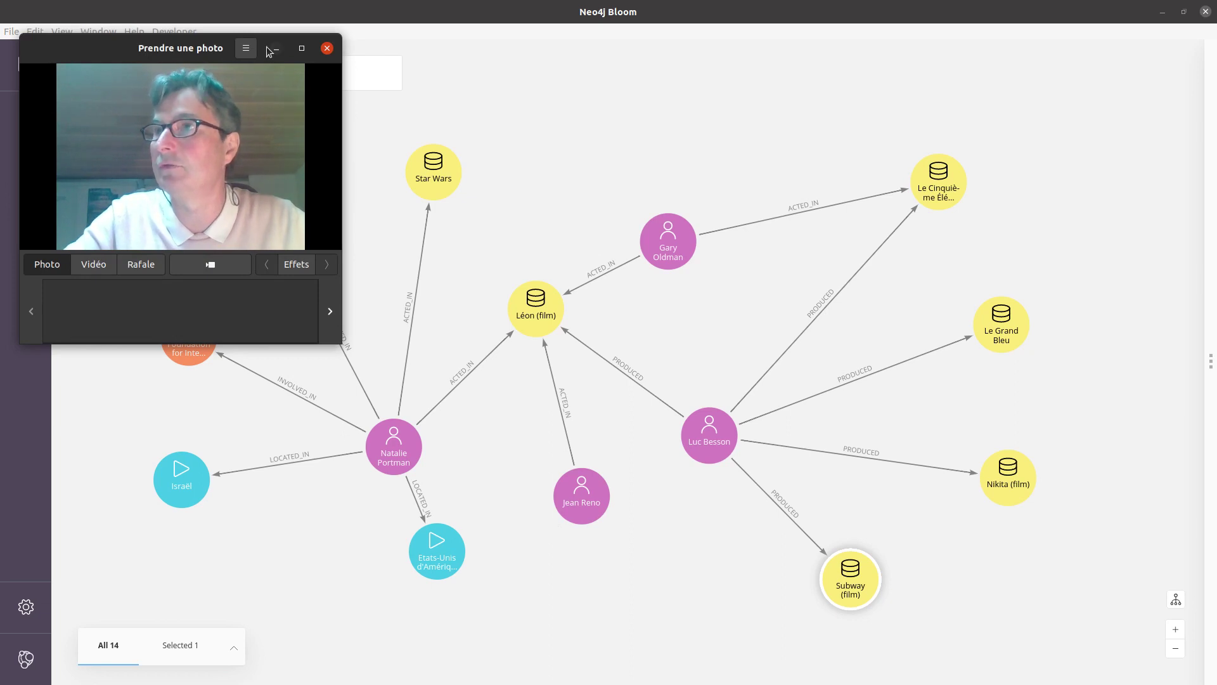
# Keep the Cheese camera window always on top and reduce its height so it covers less of the graph
pyautogui.click(246, 48)
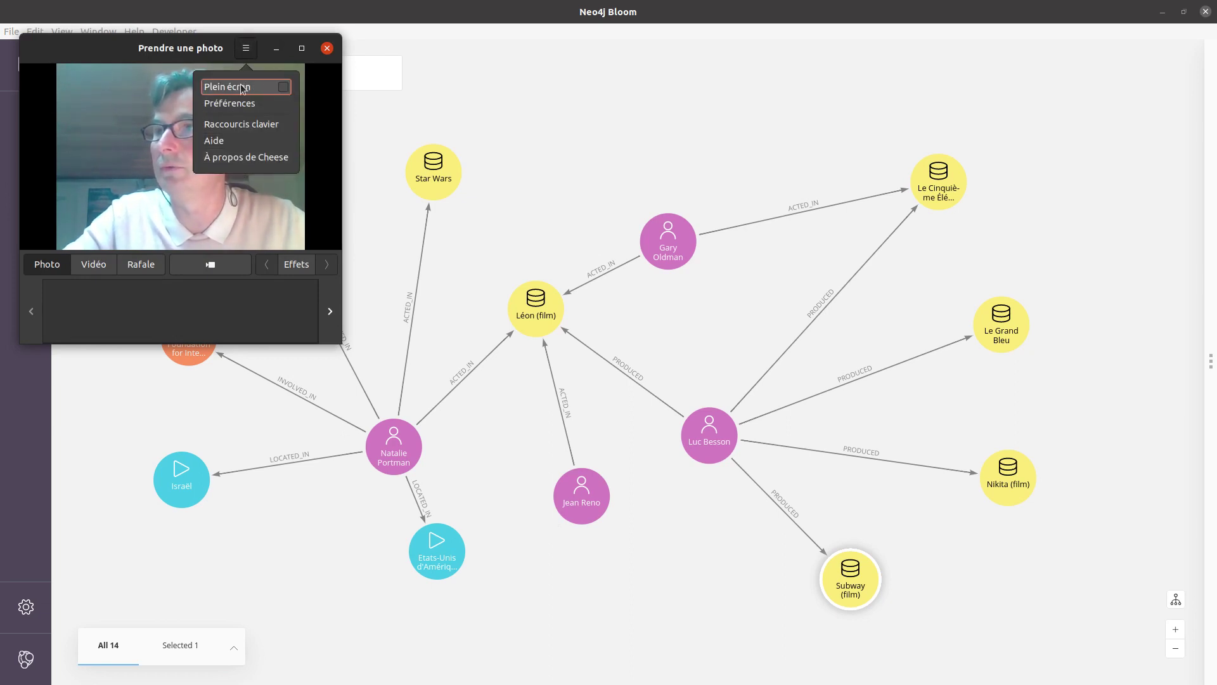
pyautogui.click(278, 51)
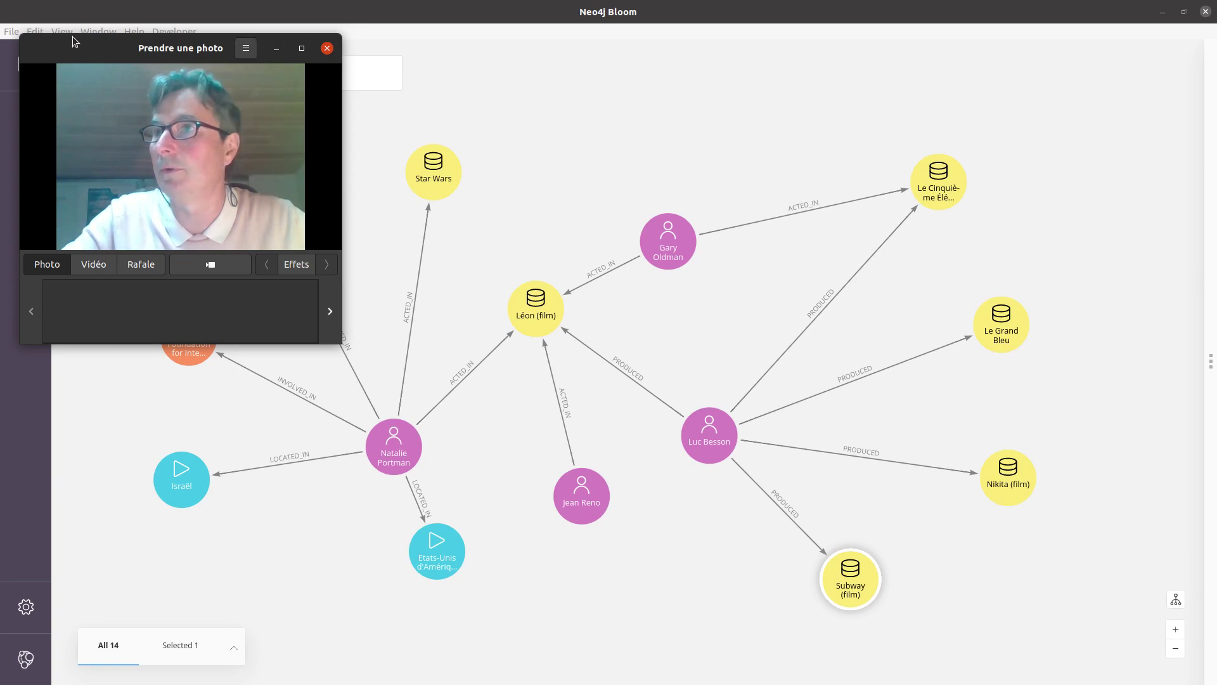
pyautogui.rightClick(113, 51)
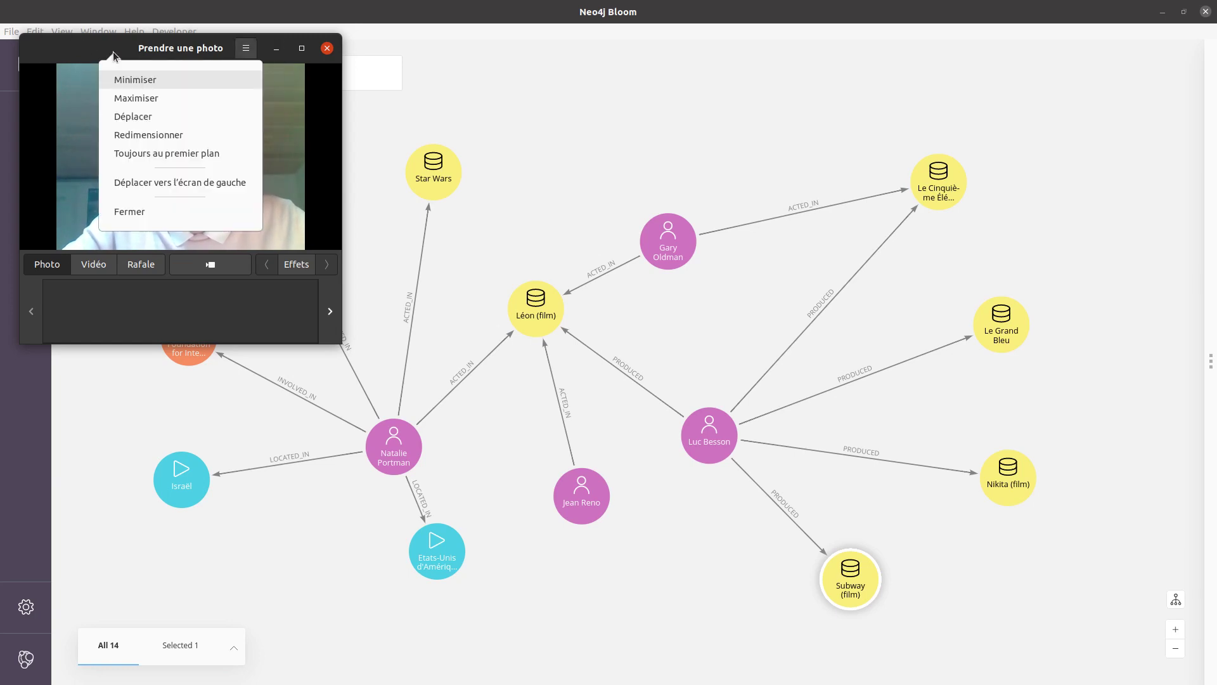
pyautogui.click(144, 154)
pyautogui.click(505, 341)
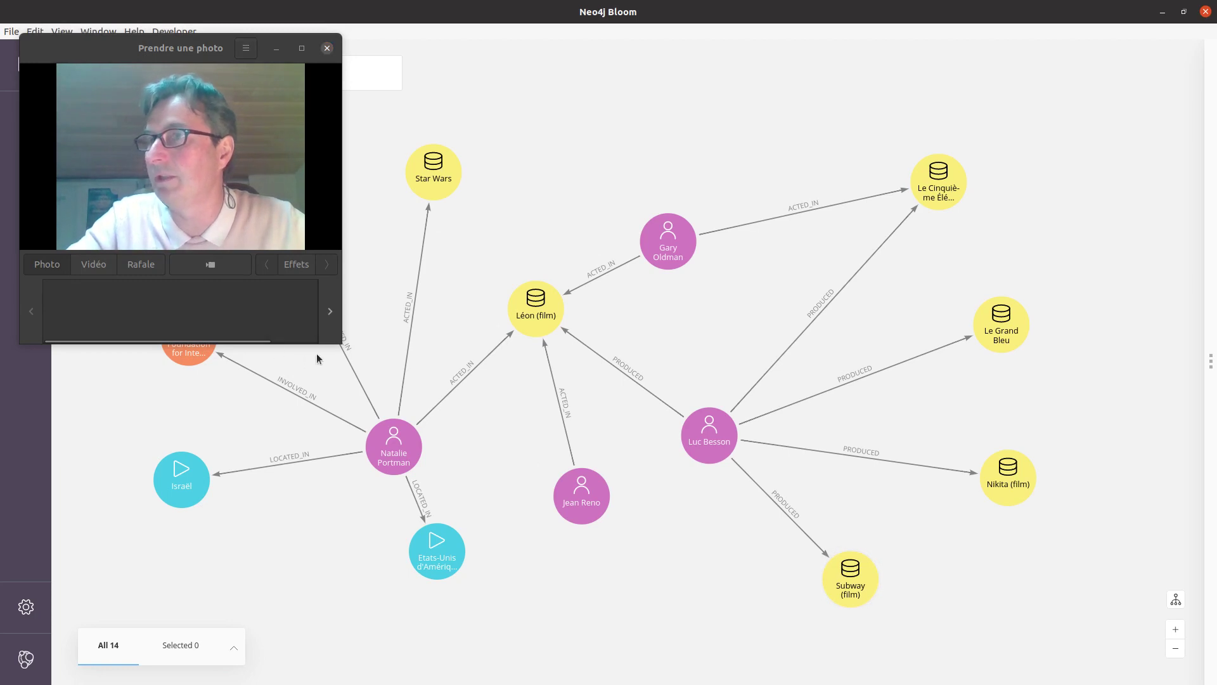
pyautogui.moveTo(214, 344); pyautogui.dragTo(213, 225)
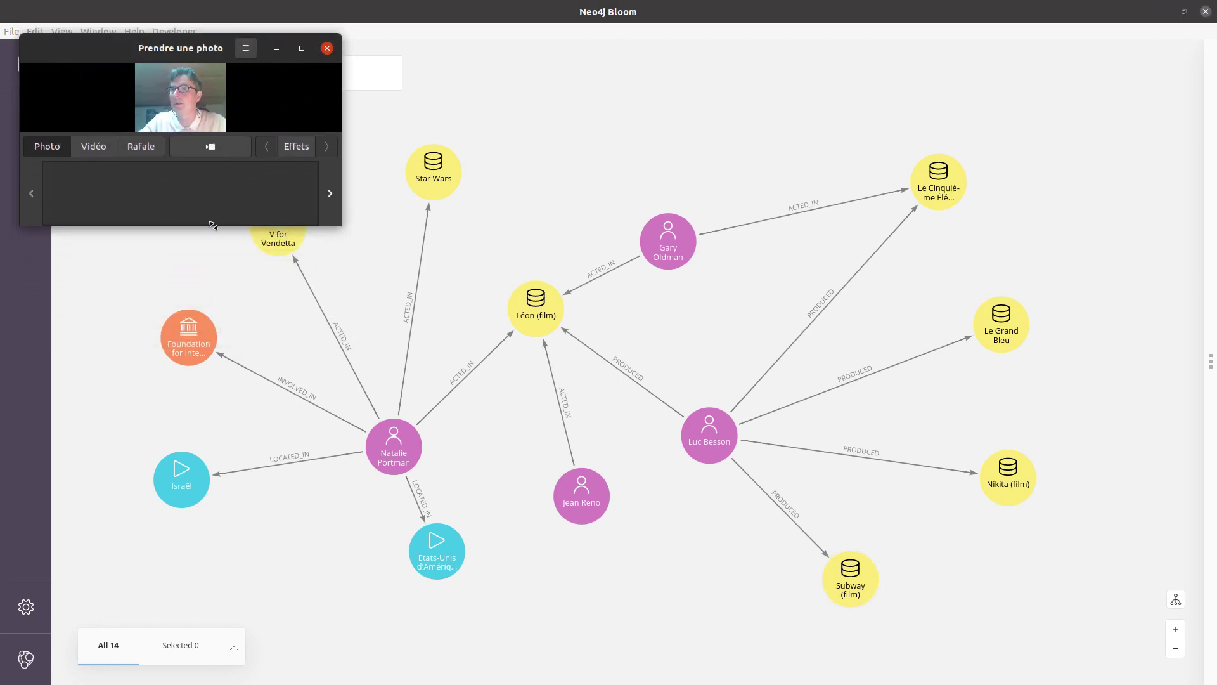
pyautogui.moveTo(288, 343); pyautogui.dragTo(355, 380)
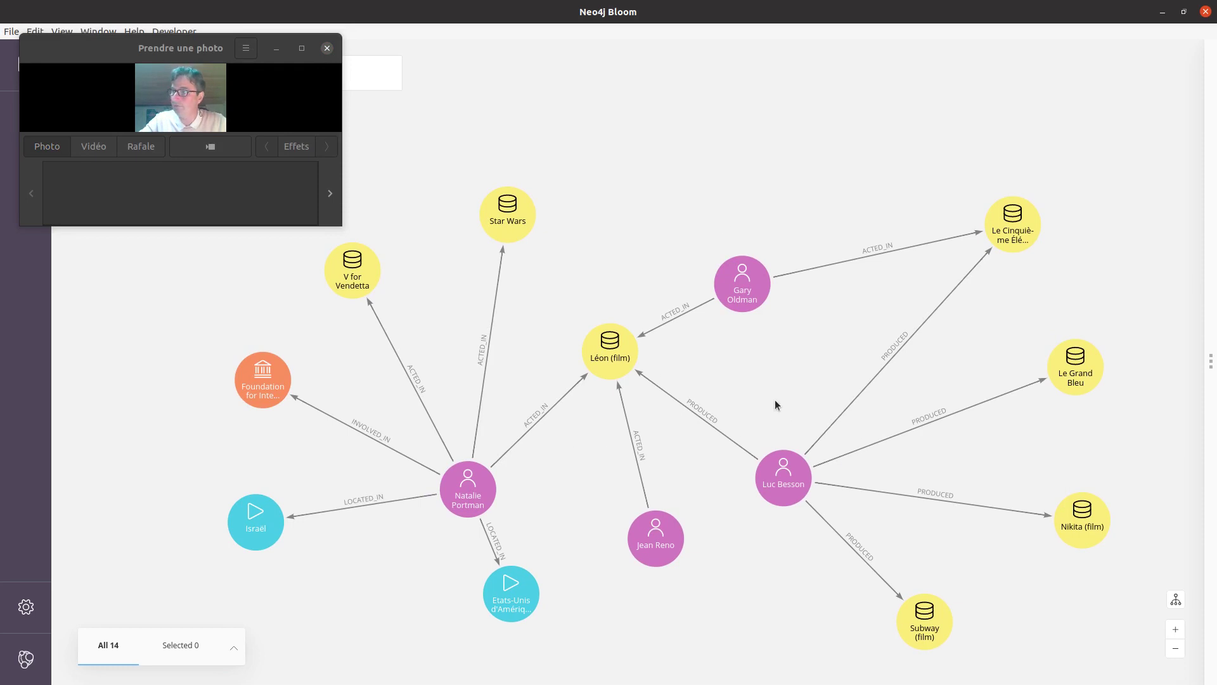
# Select every node in the scene and expand all of their relationships at once
pyautogui.moveTo(775, 402); pyautogui.dragTo(781, 347)
pyautogui.scroll(-2, 823, 424)
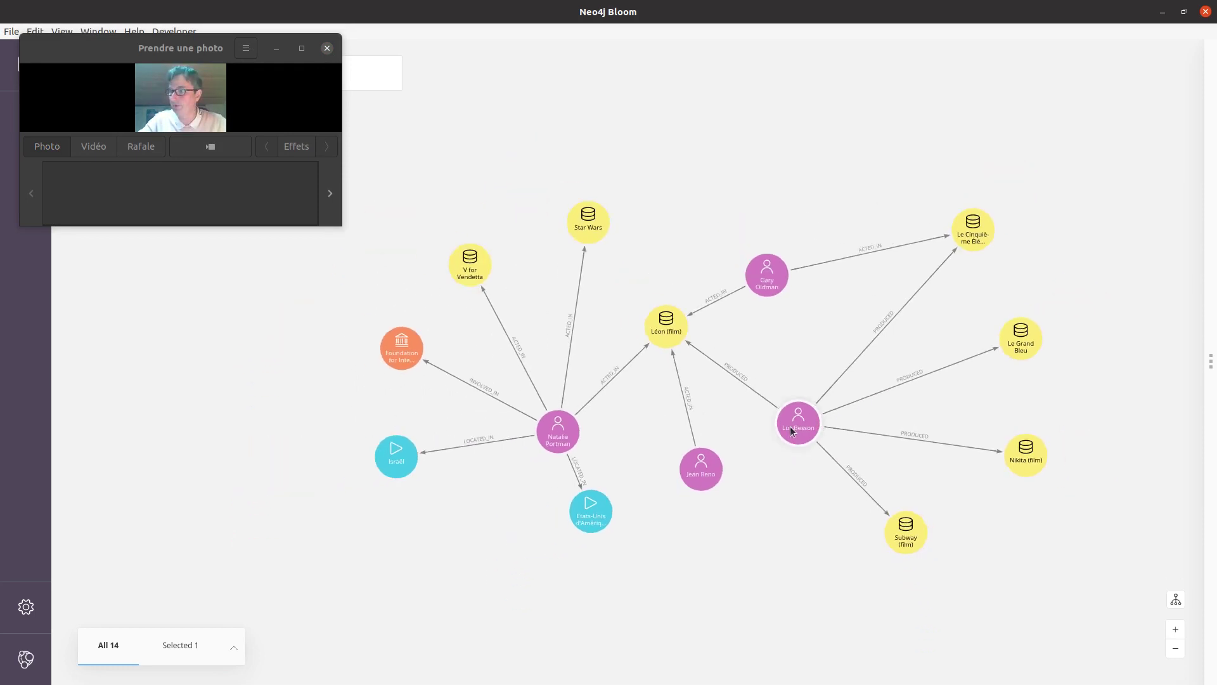
pyautogui.hotkey('ctrl', 'a')
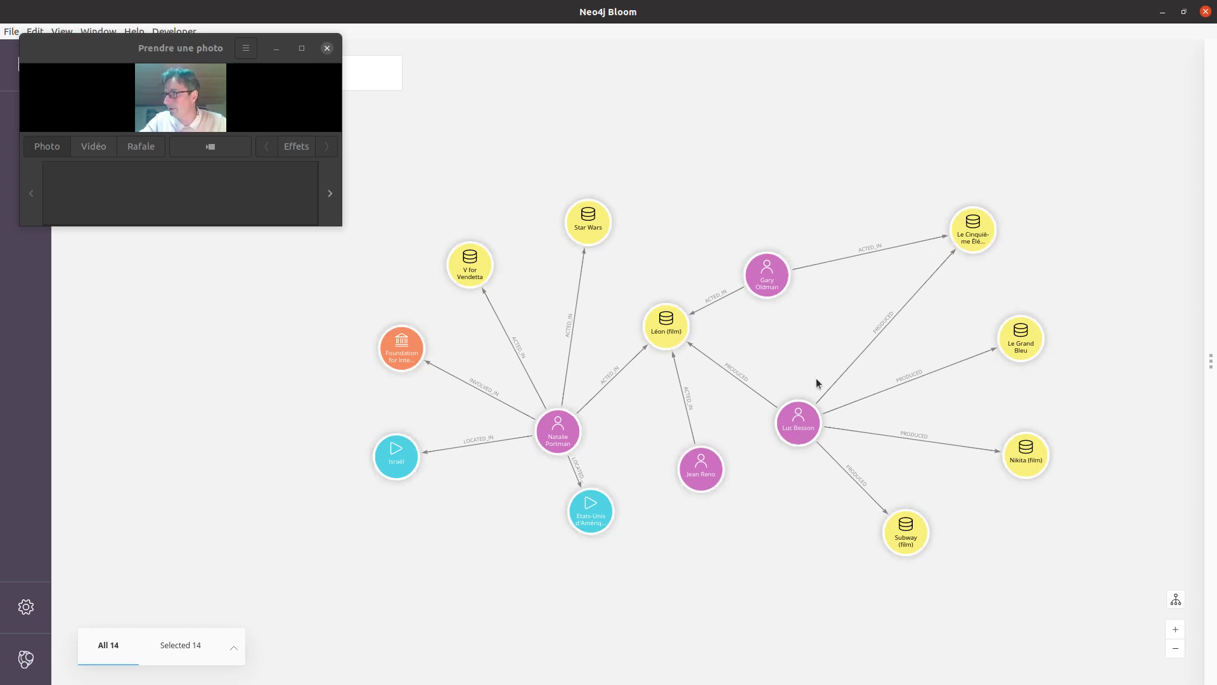
pyautogui.rightClick(670, 336)
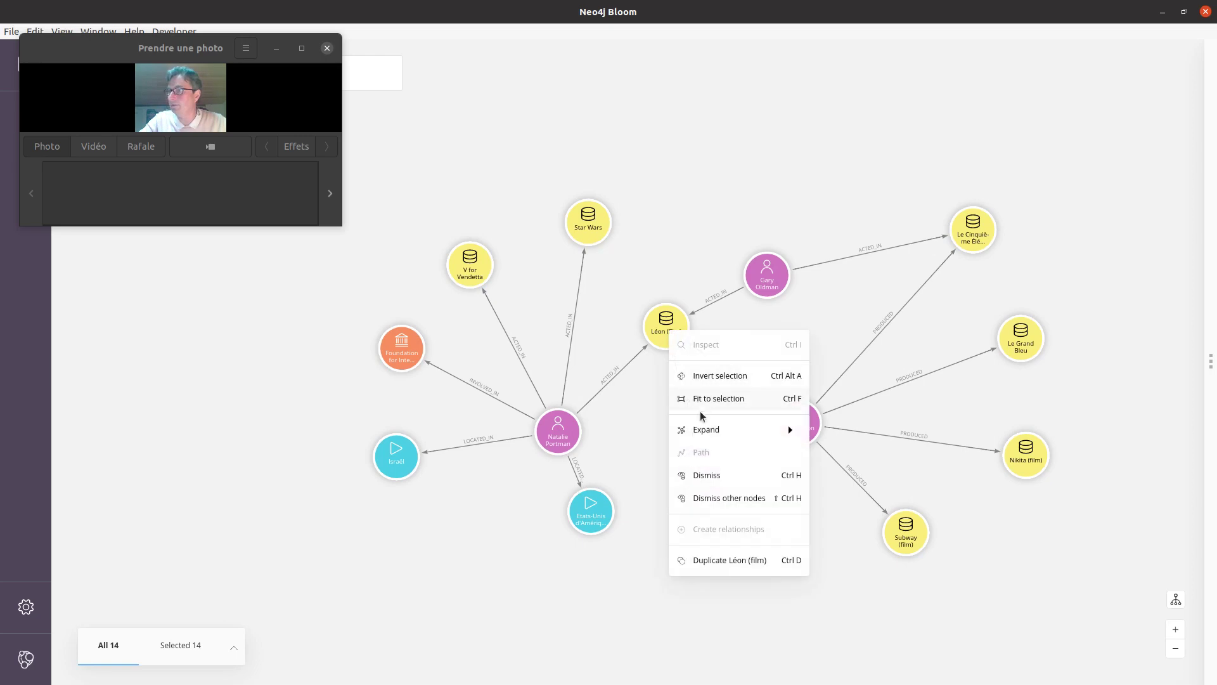
pyautogui.click(850, 432)
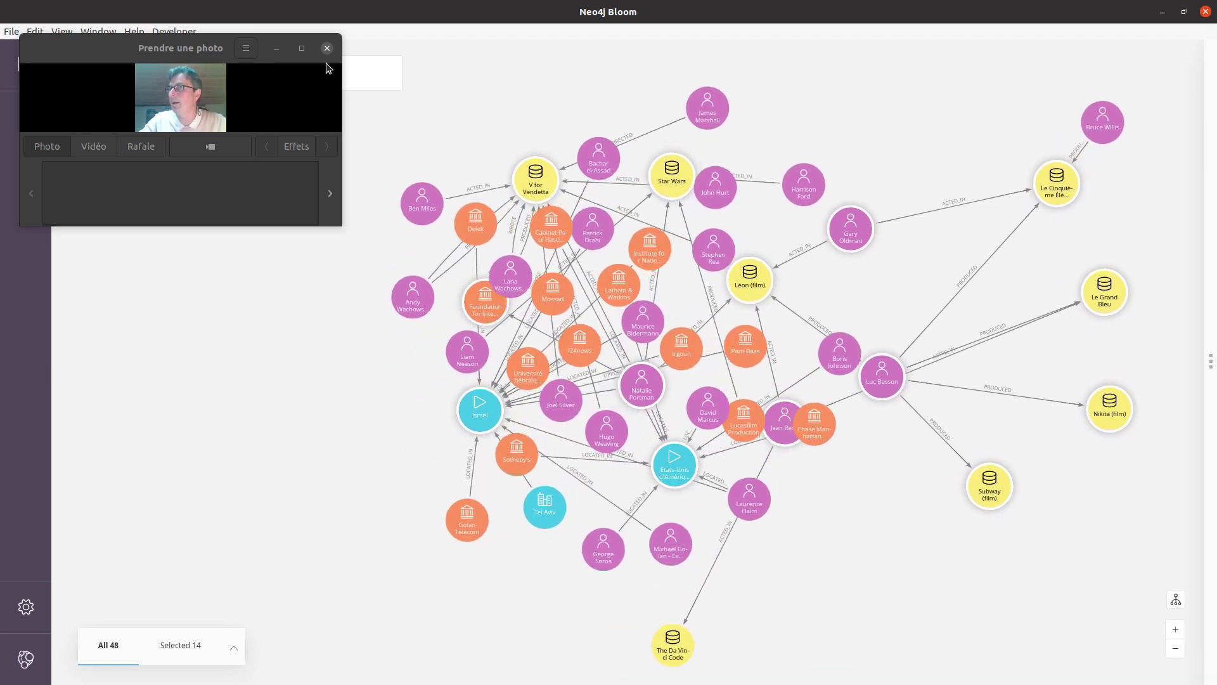
# Examine the expanded network around V for Vendetta, Star Wars, Israël and the United States, and clear the node selection
pyautogui.click(317, 111)
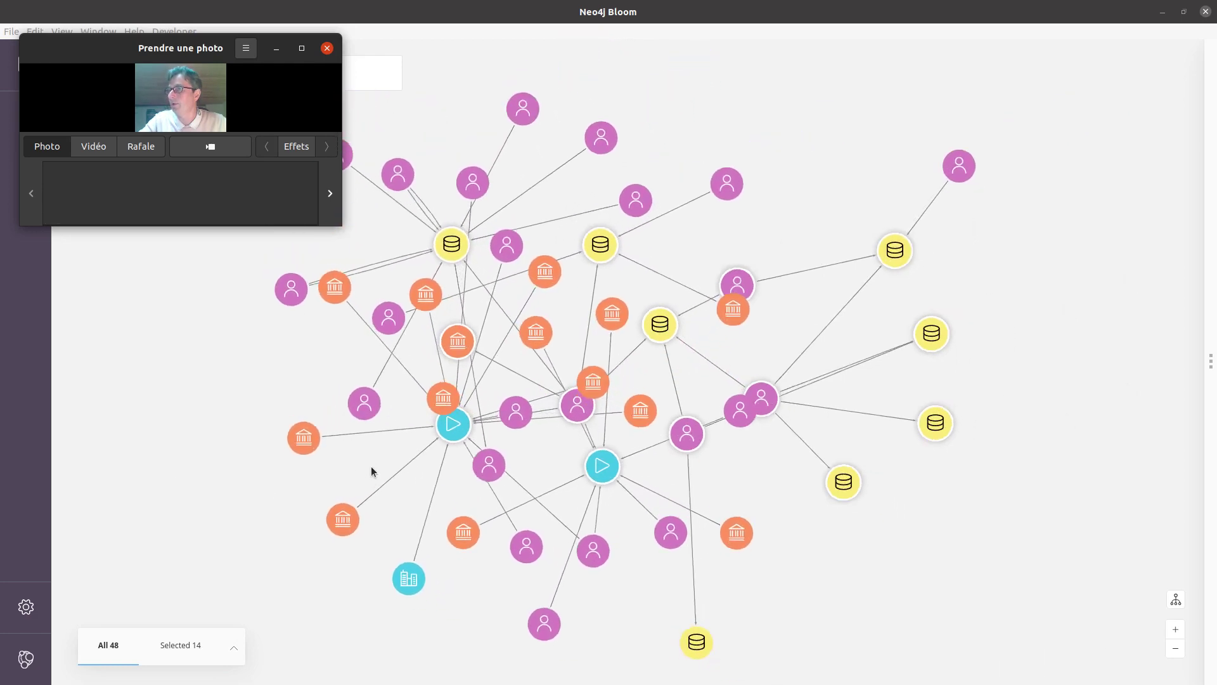
pyautogui.scroll(5, 579, 423)
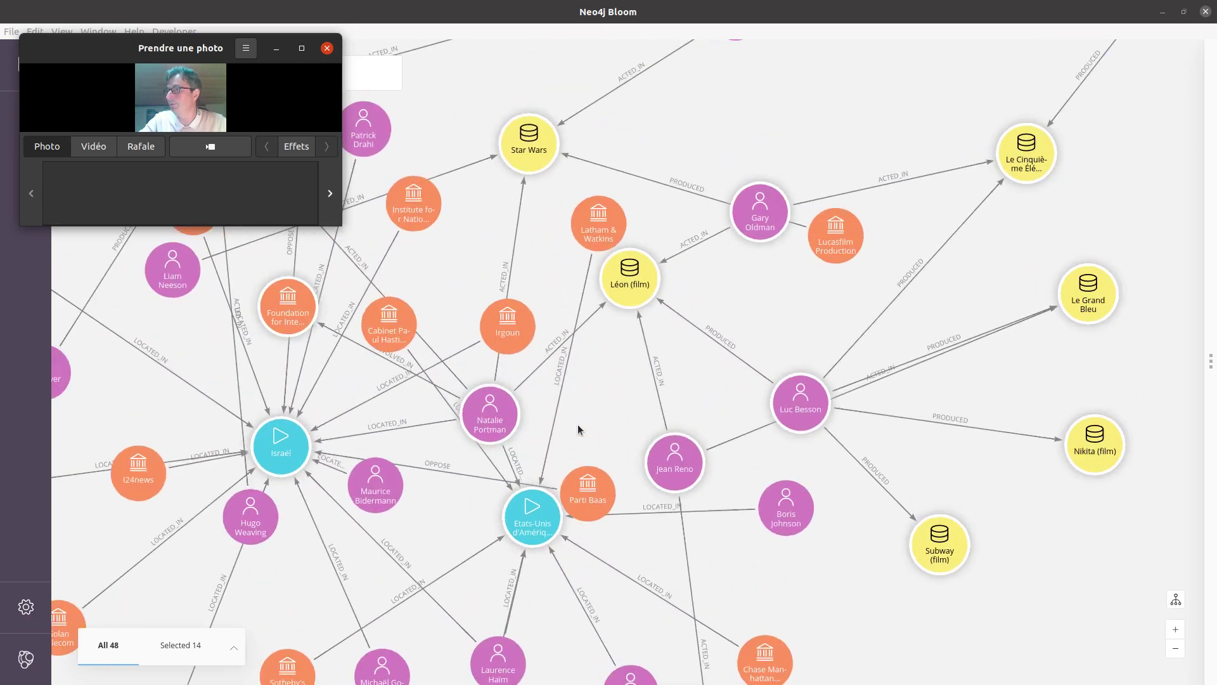
pyautogui.moveTo(598, 401); pyautogui.dragTo(758, 589)
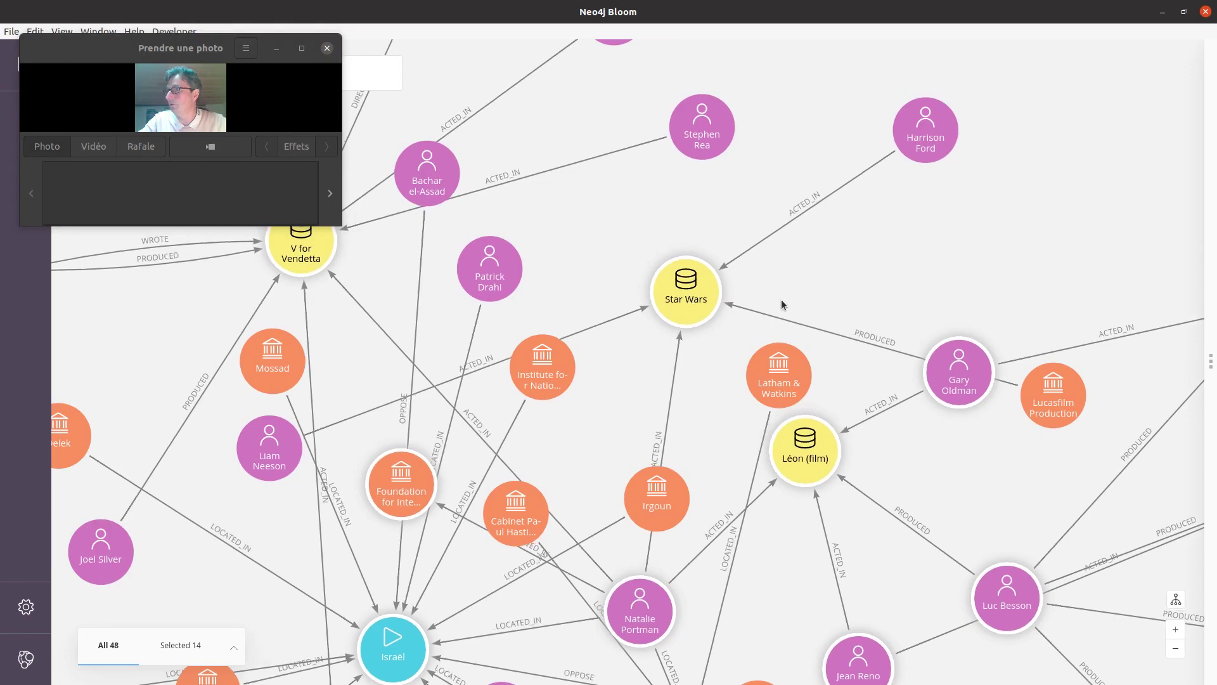
pyautogui.scroll(-3, 700, 286)
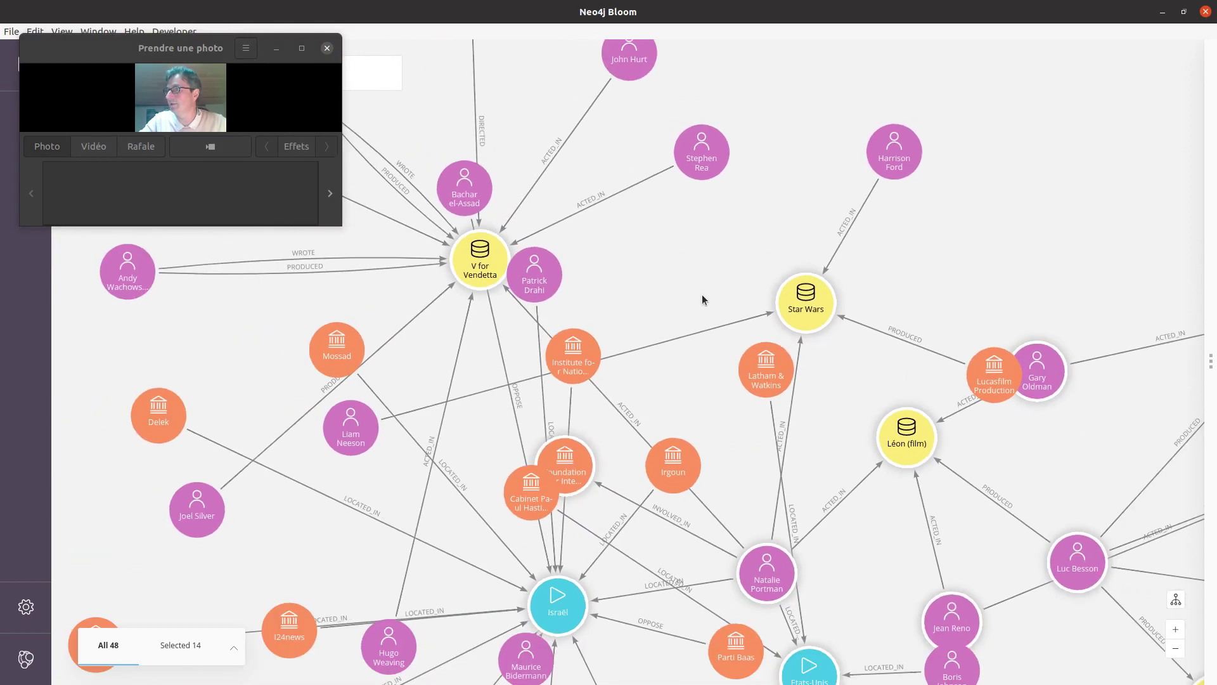
pyautogui.scroll(-1, 658, 265)
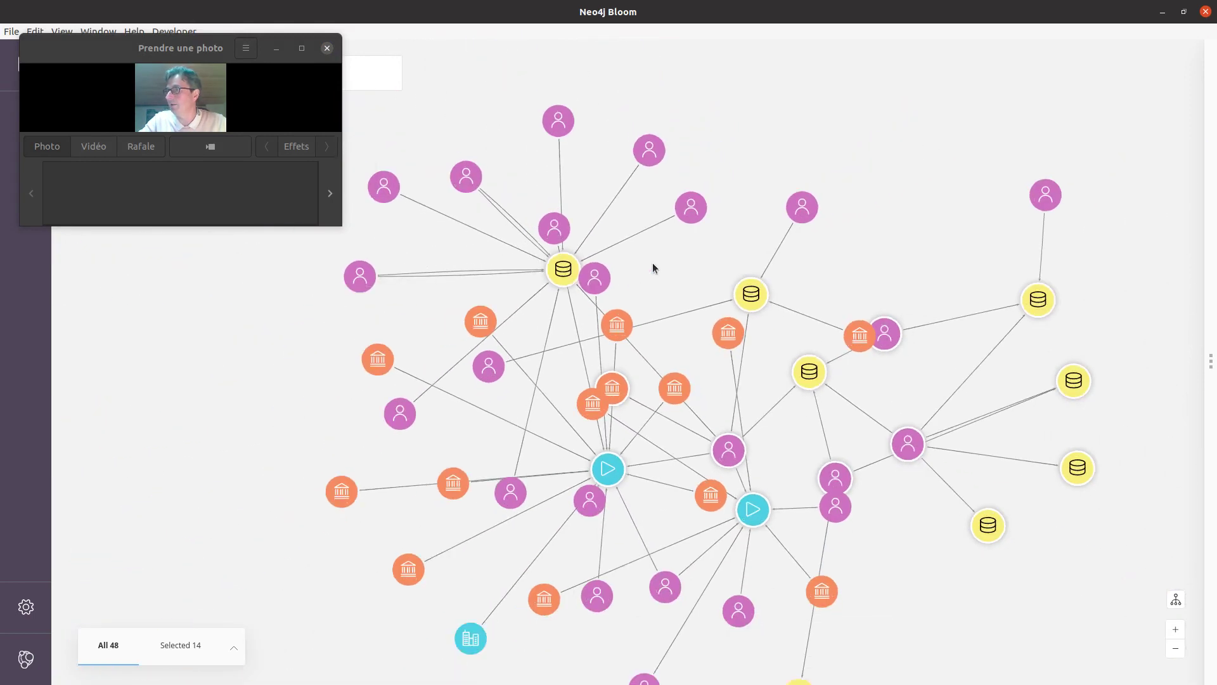
pyautogui.scroll(2, 651, 263)
pyautogui.moveTo(717, 280); pyautogui.dragTo(663, 187)
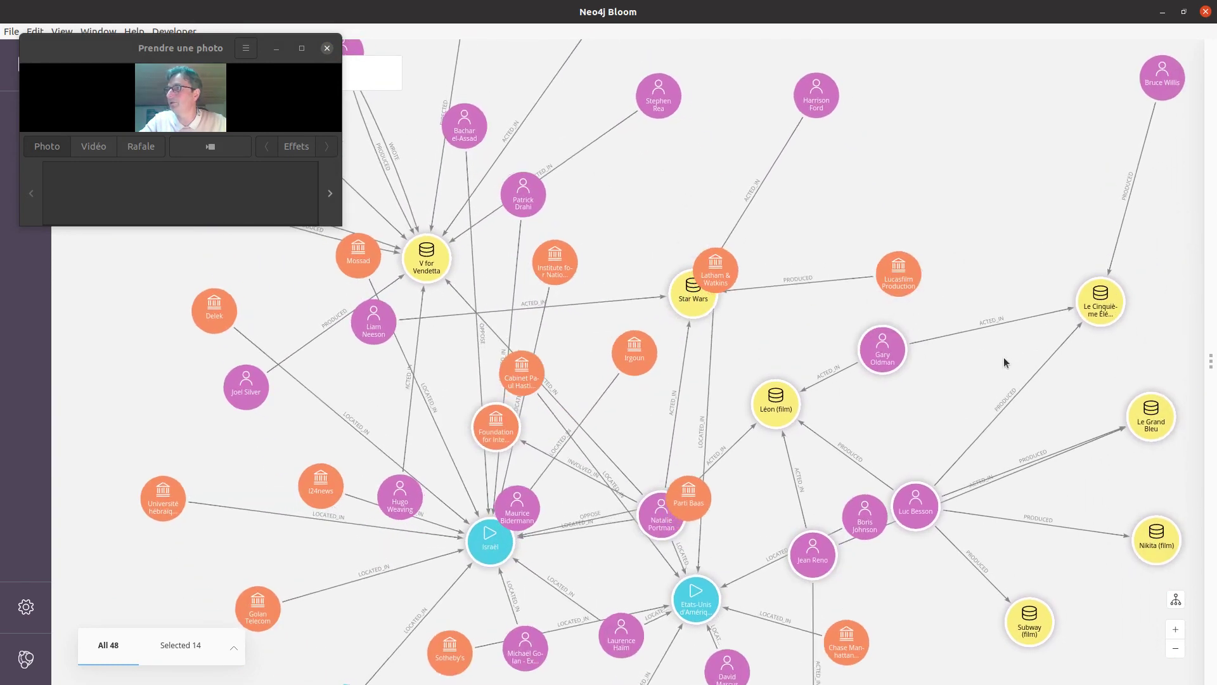
pyautogui.click(1006, 357)
pyautogui.moveTo(760, 526); pyautogui.dragTo(808, 228)
pyautogui.moveTo(602, 283); pyautogui.dragTo(581, 342)
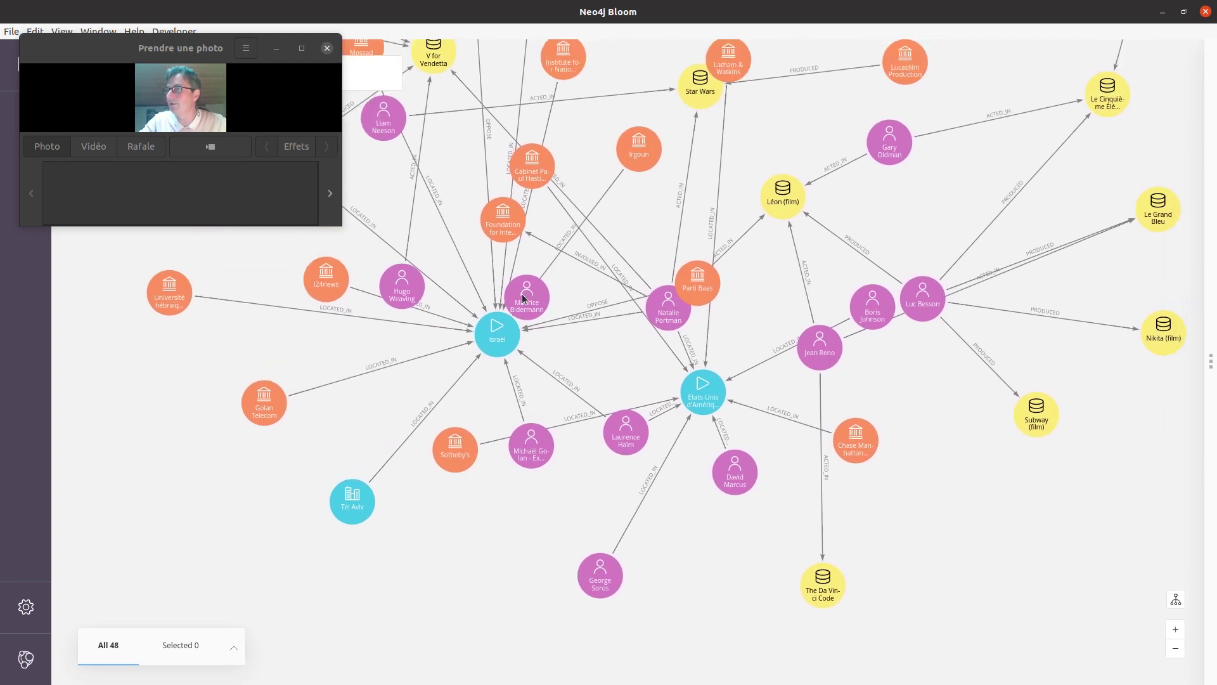
# Place Maurice Bidermann and Golan Telecom to the lower left of Israël, and Sotheby's below the United States node
pyautogui.moveTo(522, 294); pyautogui.dragTo(217, 475)
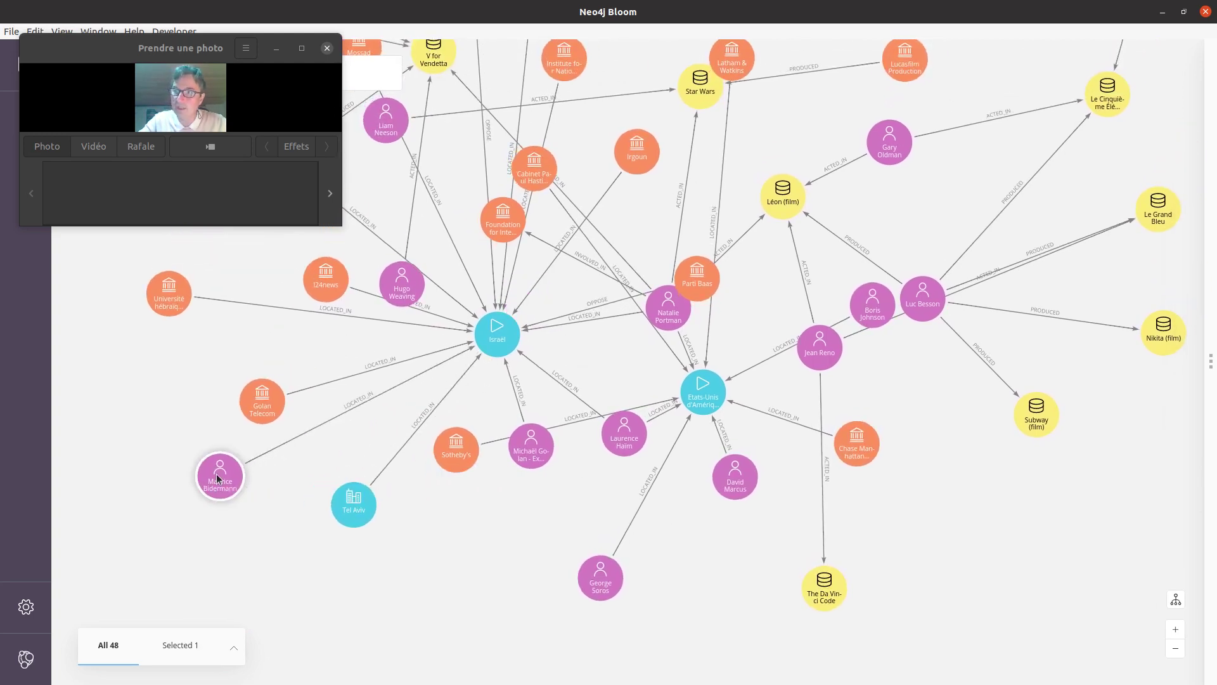
pyautogui.moveTo(253, 407); pyautogui.dragTo(234, 403)
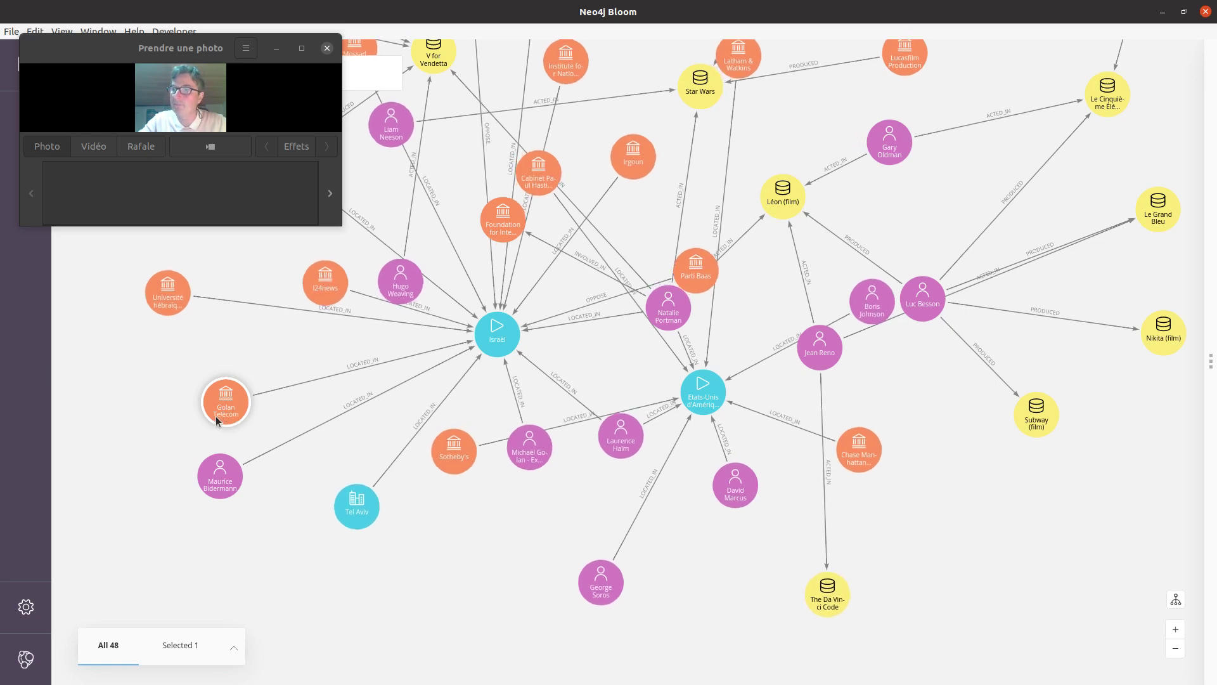
pyautogui.moveTo(454, 451); pyautogui.dragTo(709, 583)
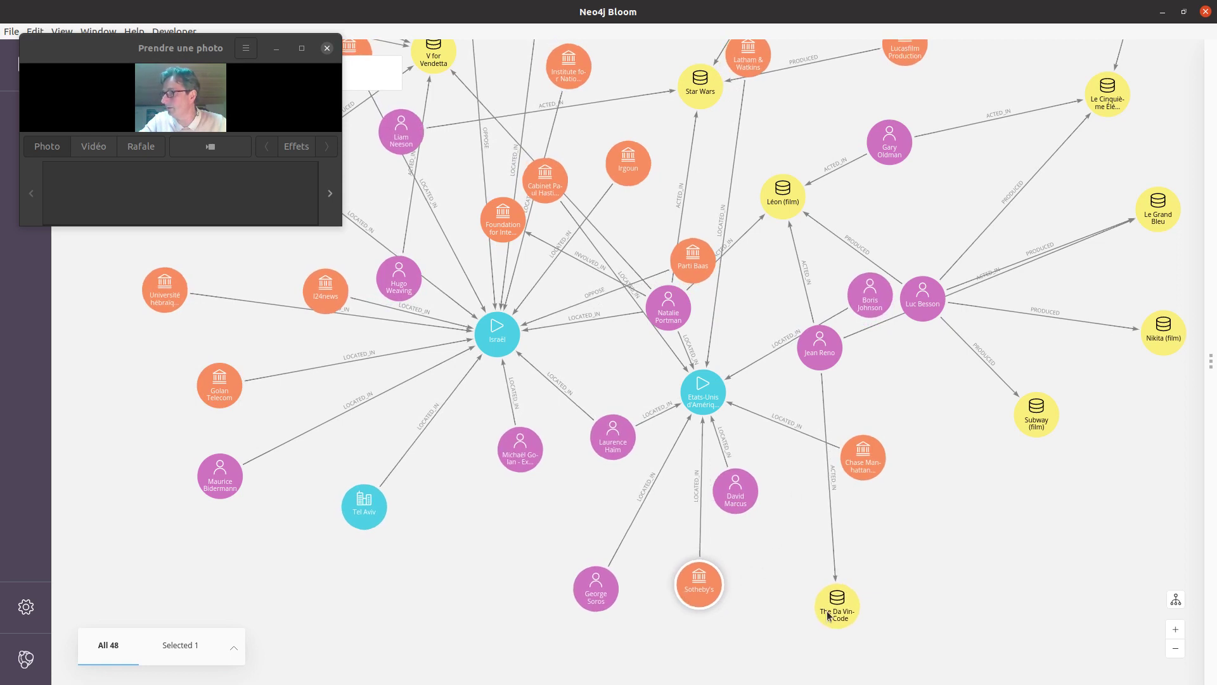
# Place The Da Vinci Code below Subway, and Chase Manhattan and David Marcus below the United States node
pyautogui.moveTo(828, 615); pyautogui.dragTo(991, 502)
pyautogui.moveTo(882, 462); pyautogui.dragTo(848, 566)
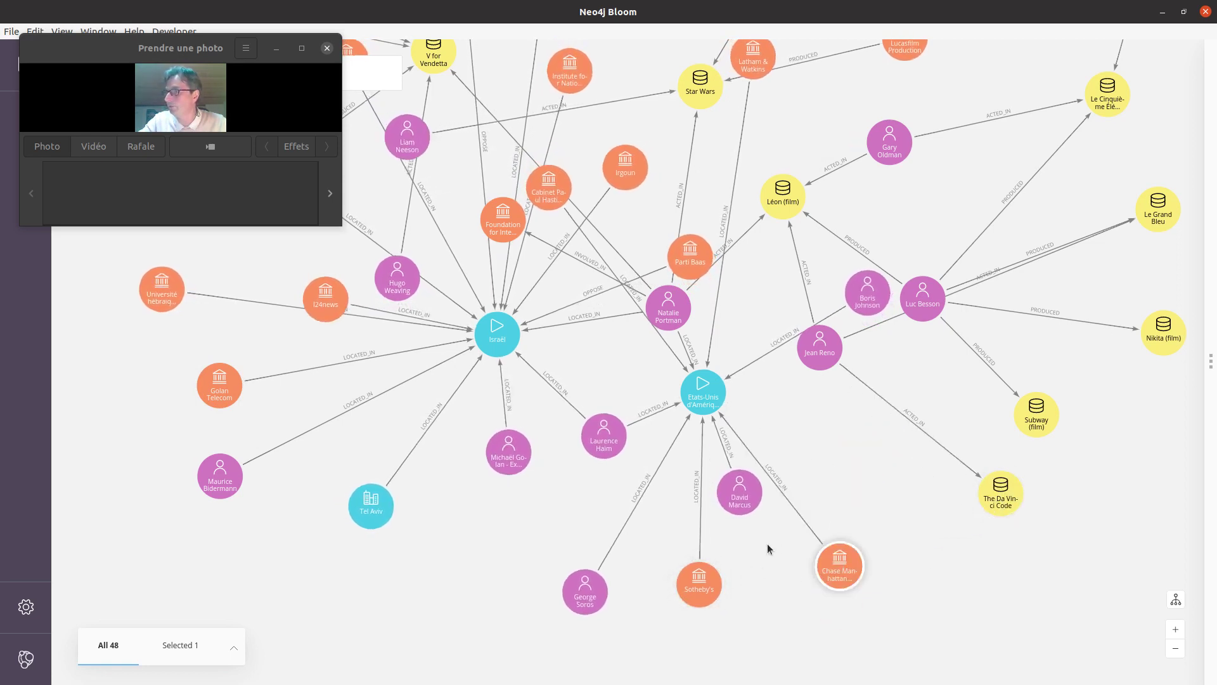
pyautogui.moveTo(749, 505); pyautogui.dragTo(752, 569)
pyautogui.moveTo(825, 471); pyautogui.dragTo(749, 507)
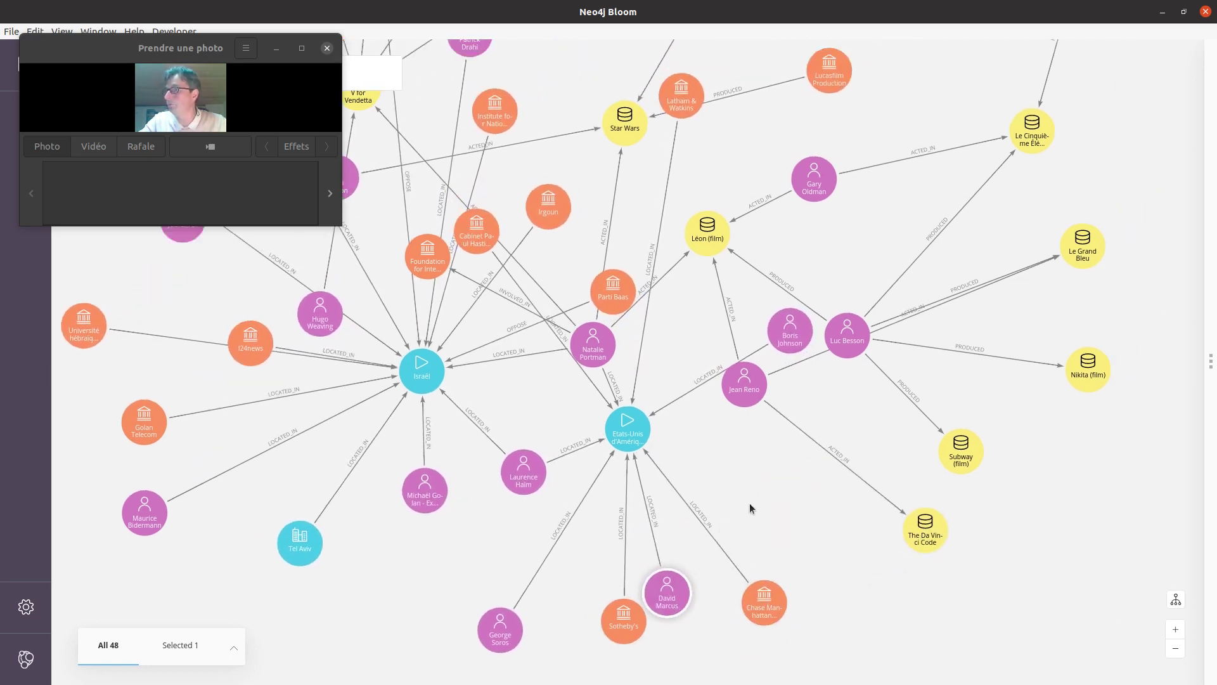
# Place Parti Baas below Israël and the "Institute for Natio..." organization beside Golan Telecom
pyautogui.moveTo(532, 371); pyautogui.dragTo(450, 357)
pyautogui.moveTo(521, 279); pyautogui.dragTo(259, 596)
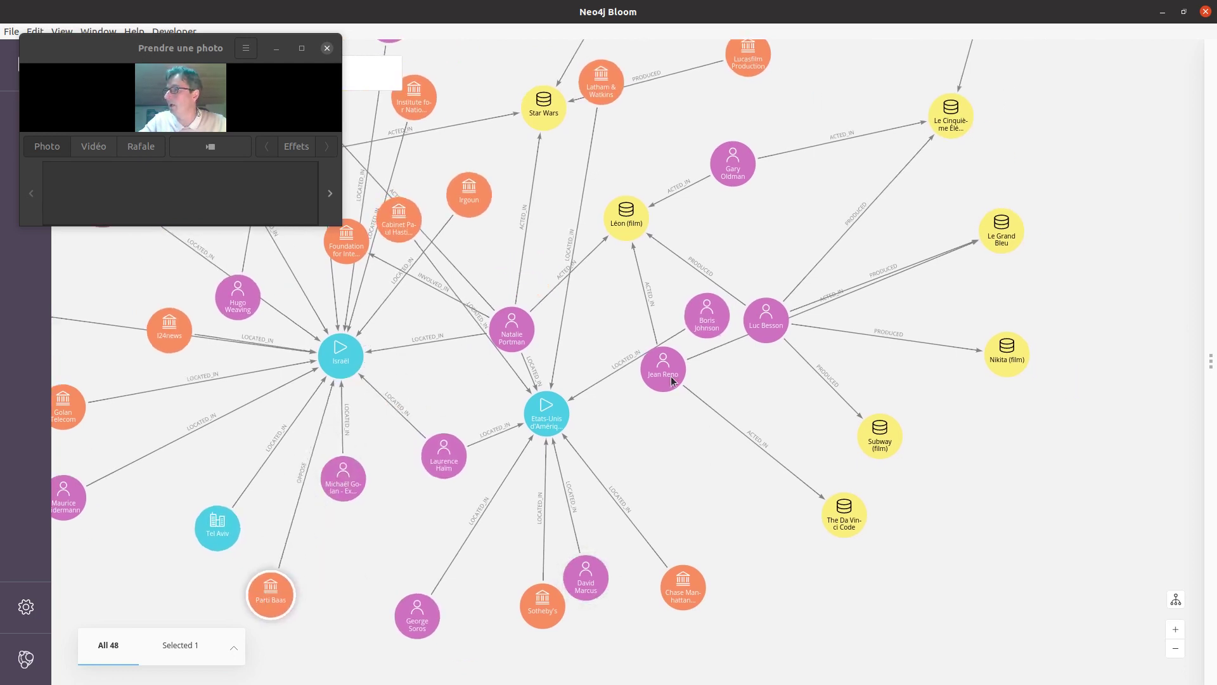
pyautogui.scroll(-2, 546, 287)
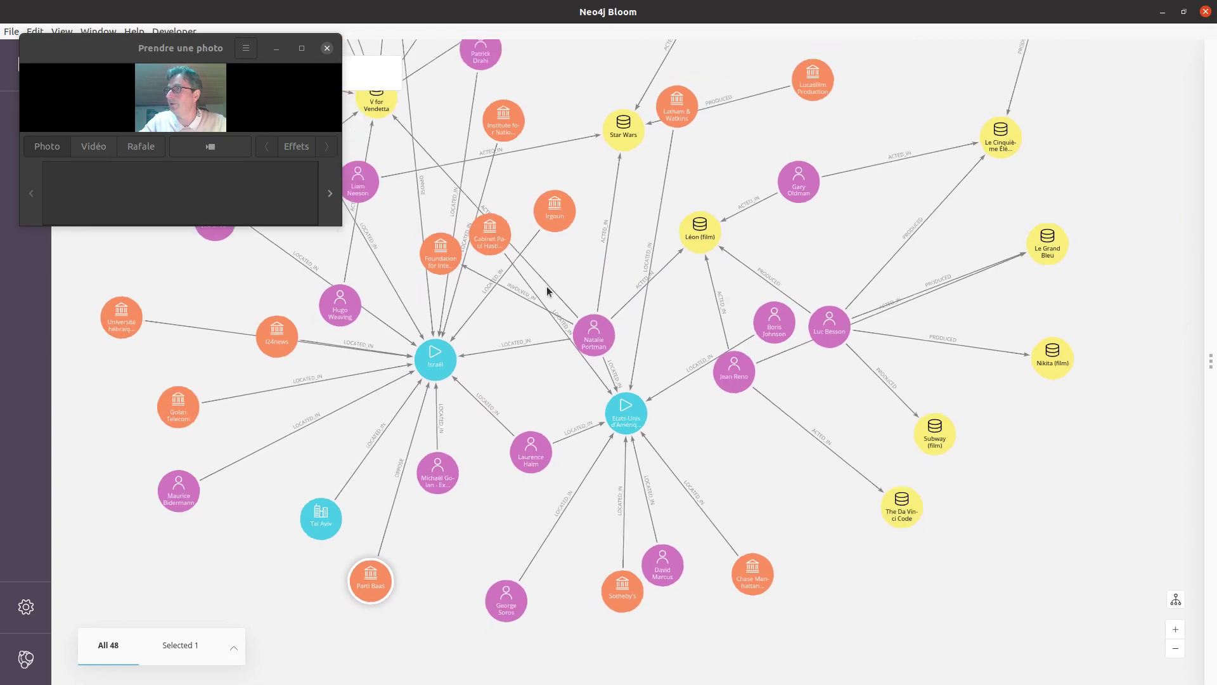
pyautogui.scroll(-2, 549, 314)
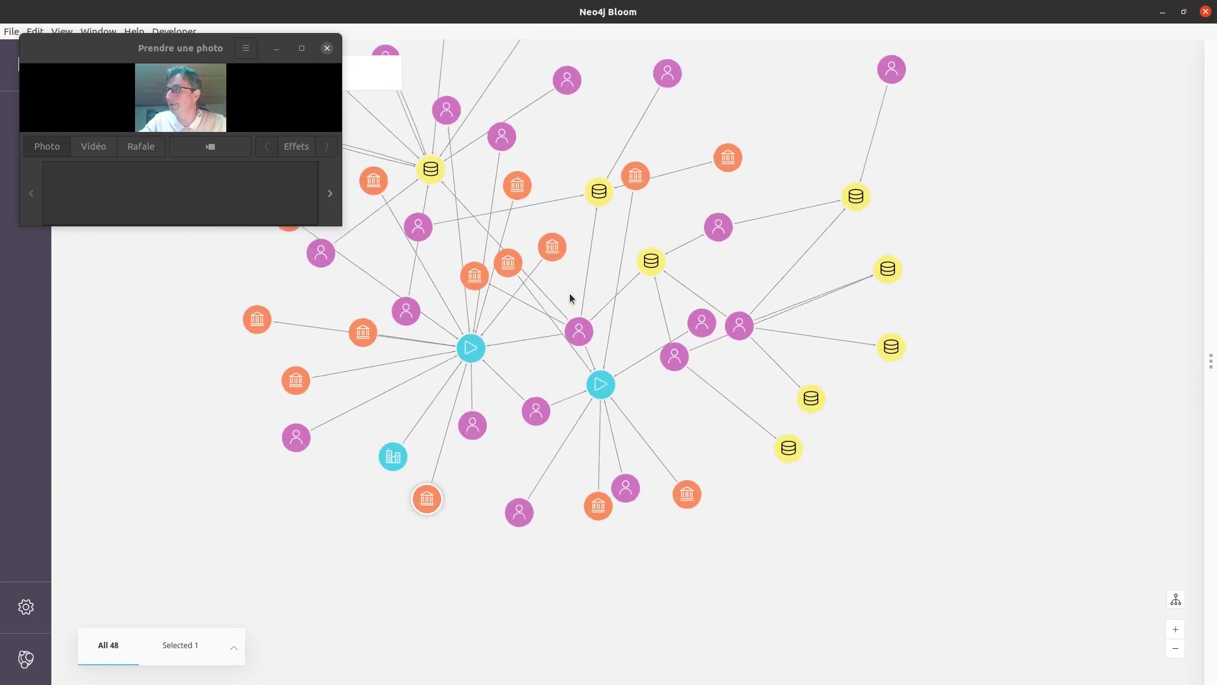
pyautogui.moveTo(570, 293); pyautogui.dragTo(610, 357)
pyautogui.scroll(3, 618, 357)
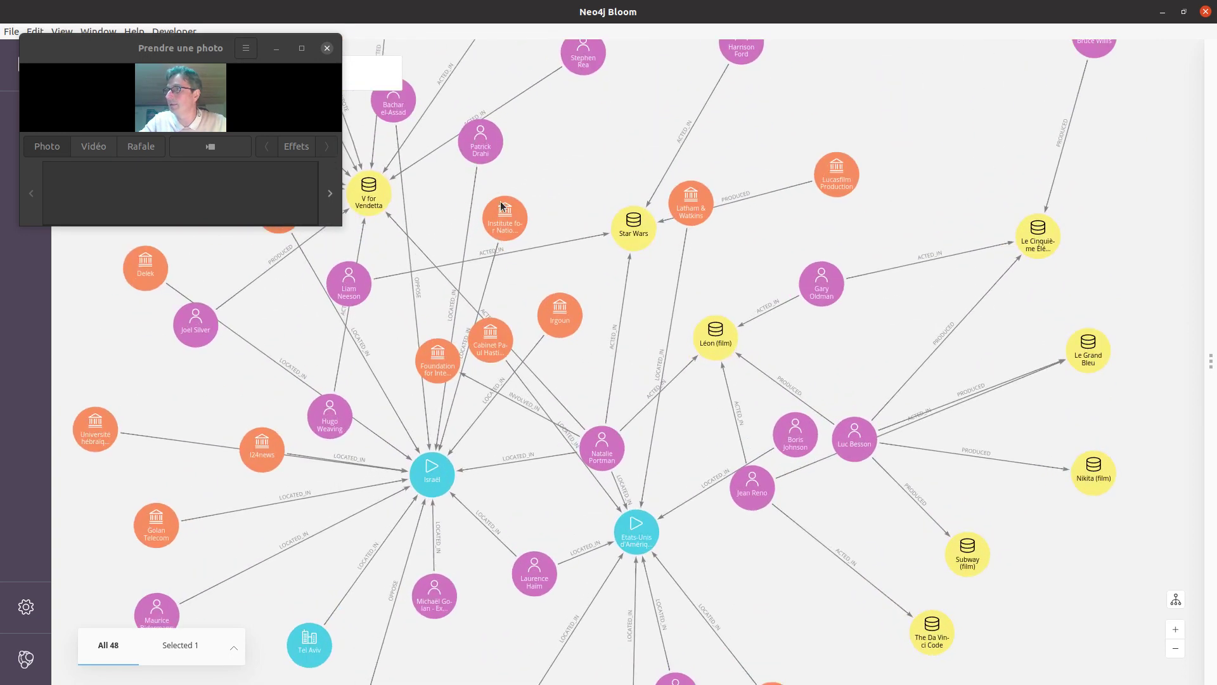
pyautogui.moveTo(255, 459); pyautogui.dragTo(230, 537)
# Arrange "Foundation for Inte...", Boris Johnson, "Cabinet Paul Hasti..." and Latham & Watkins around the lower side of the United States node
pyautogui.moveTo(436, 382); pyautogui.dragTo(660, 488)
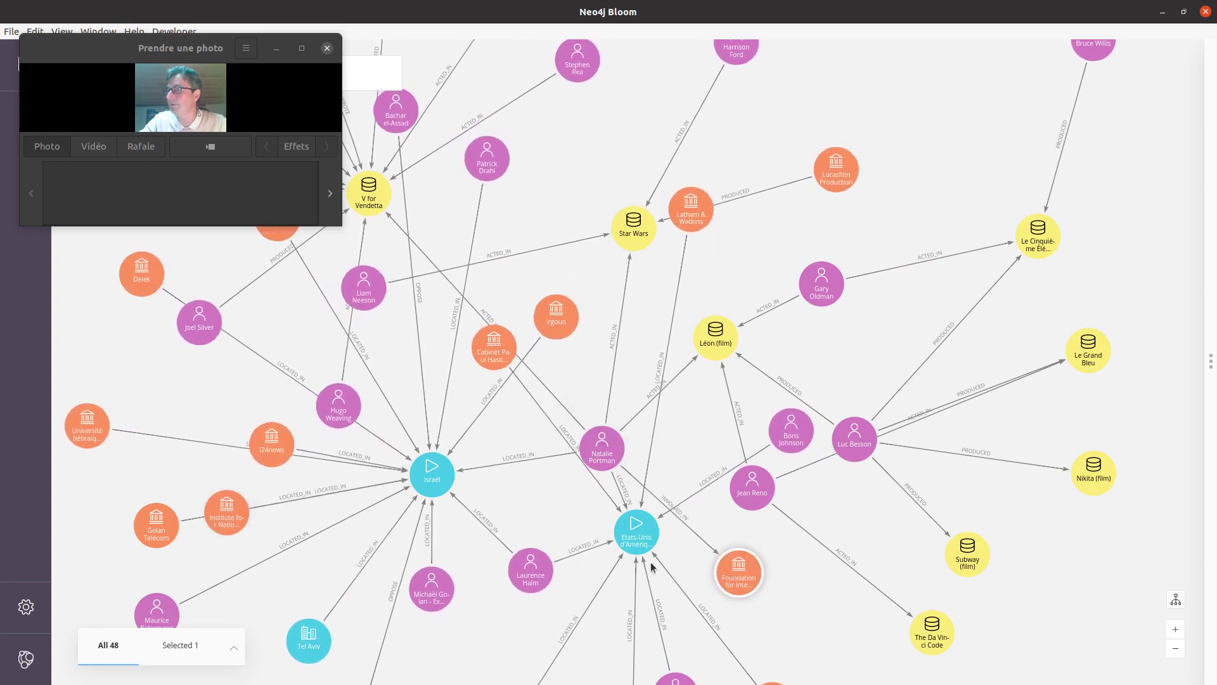
pyautogui.moveTo(782, 449); pyautogui.dragTo(774, 633)
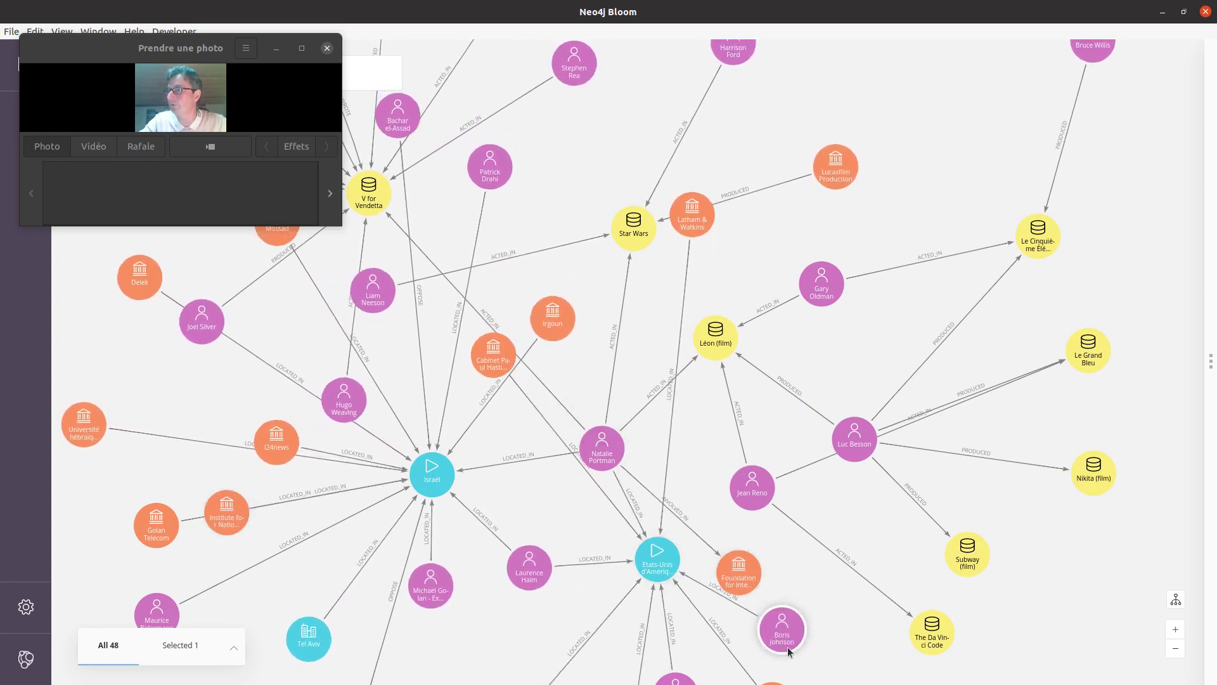
pyautogui.moveTo(839, 653); pyautogui.dragTo(842, 516)
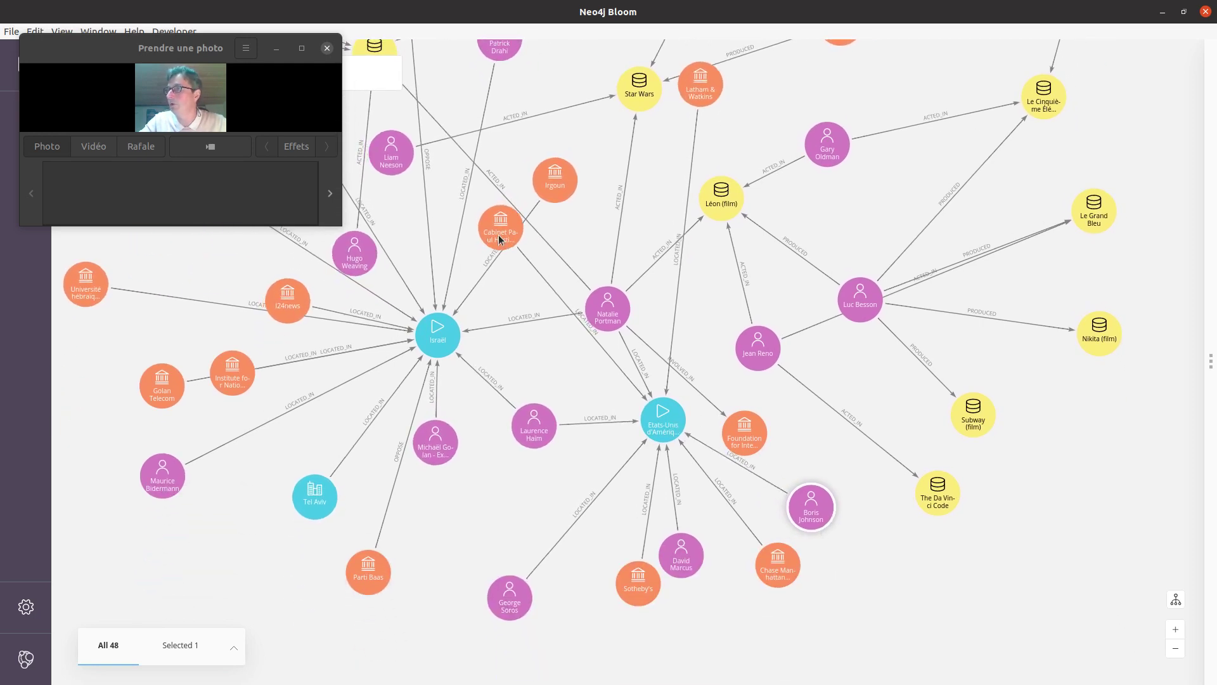
pyautogui.moveTo(499, 238); pyautogui.dragTo(497, 538)
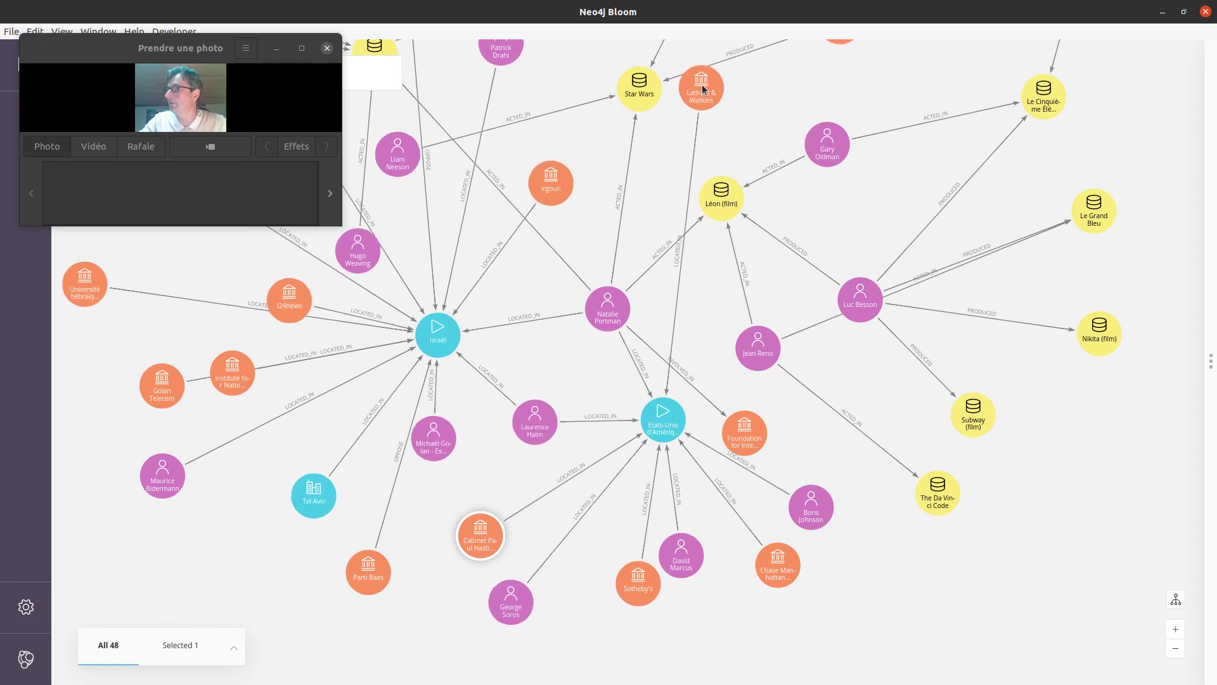
pyautogui.moveTo(701, 86); pyautogui.dragTo(755, 617)
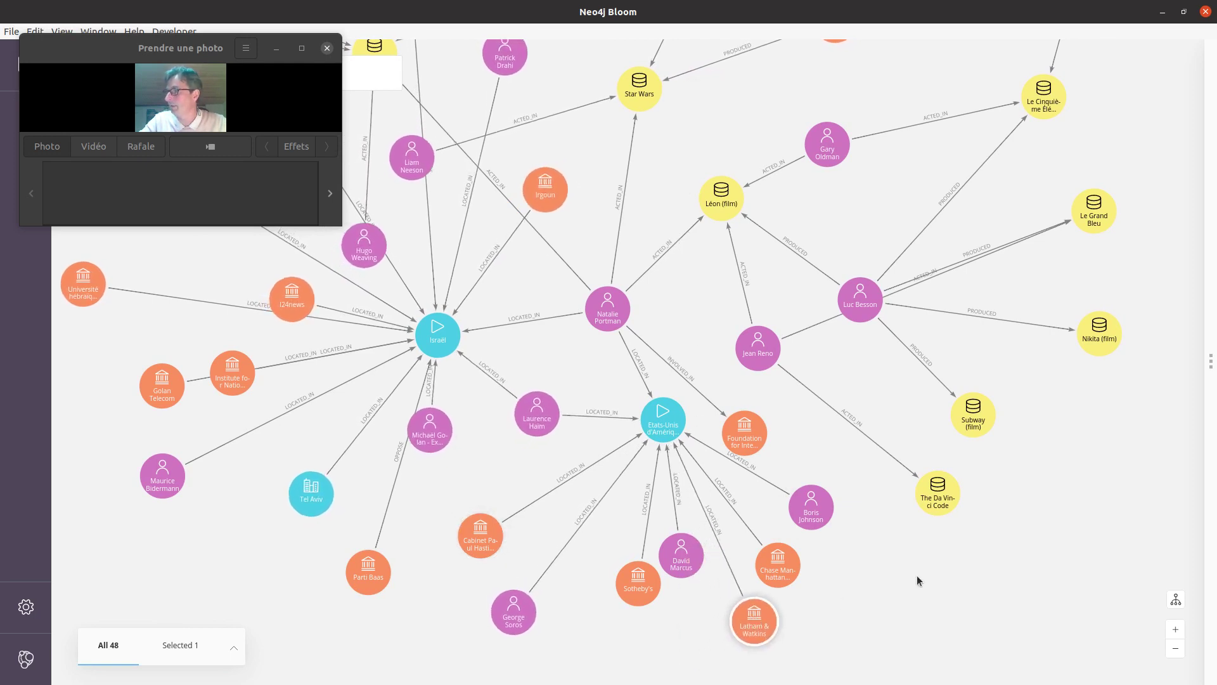
# Bring Bruce Willis and Le Cinquième Élément closer to the rest of the graph, keeping Bruce Willis above the film
pyautogui.scroll(-2, 688, 347)
pyautogui.moveTo(670, 305); pyautogui.dragTo(739, 406)
pyautogui.moveTo(1084, 73); pyautogui.dragTo(1008, 145)
pyautogui.moveTo(1038, 232); pyautogui.dragTo(1023, 277)
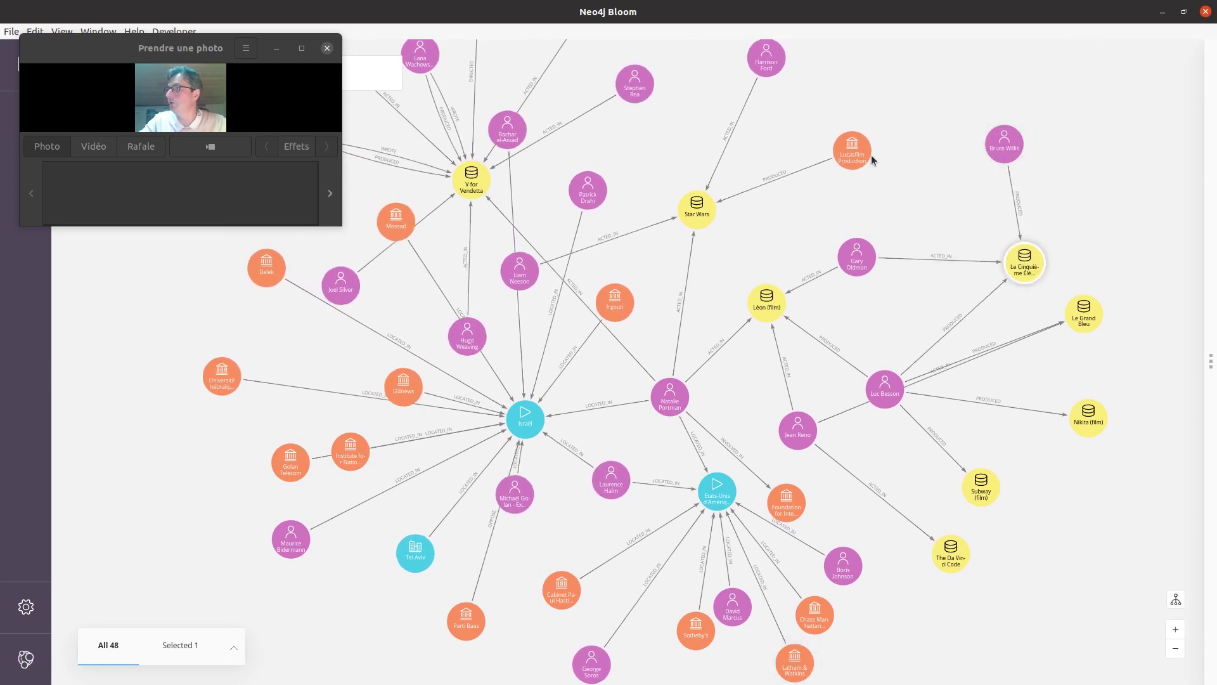
# Move Lucasfilm Production closer to Star Wars and expand all of its relationships
pyautogui.moveTo(865, 157); pyautogui.dragTo(809, 165)
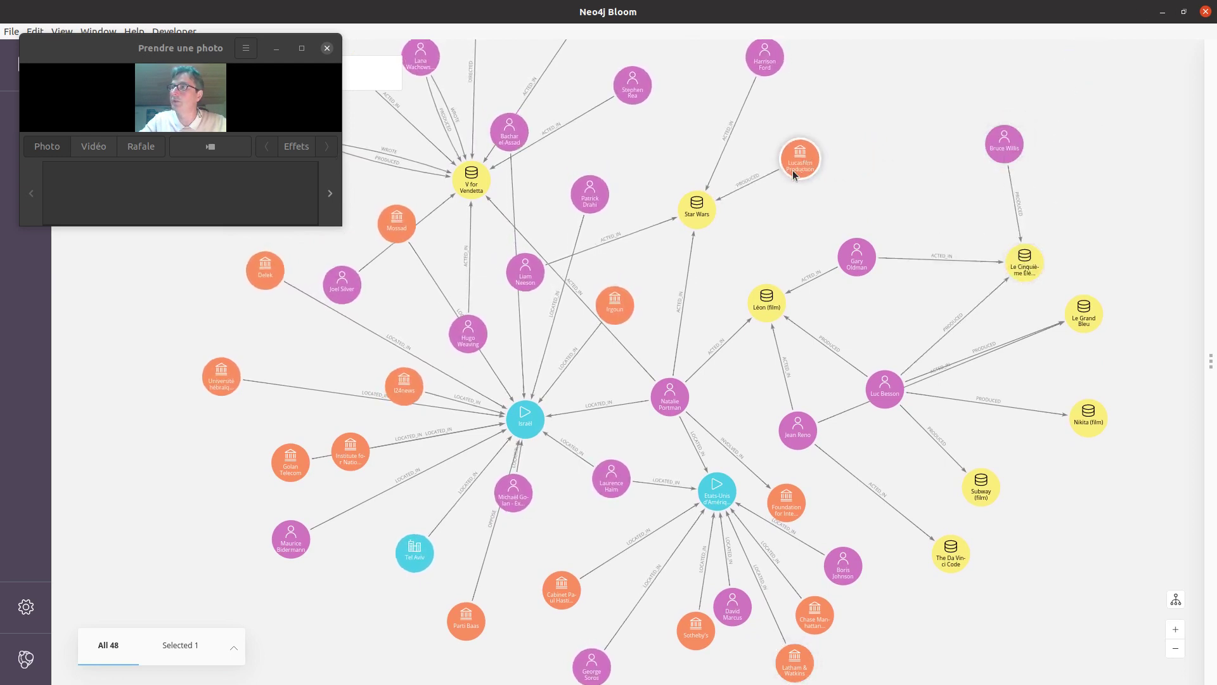
pyautogui.rightClick(799, 166)
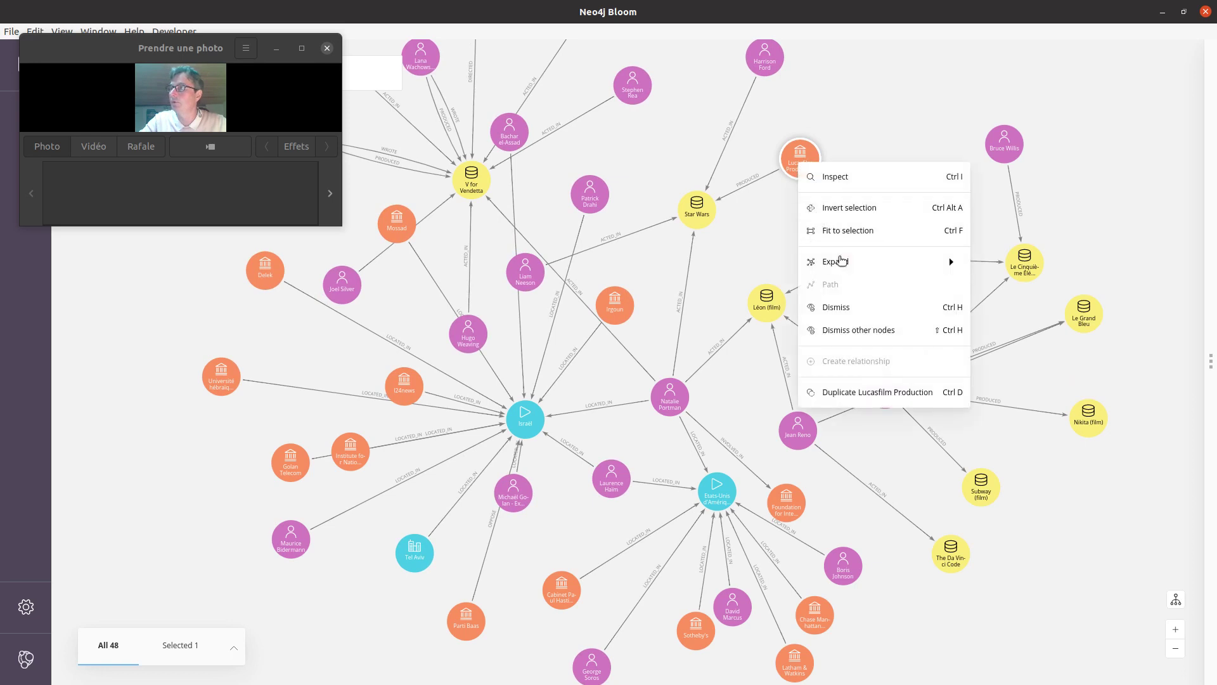
pyautogui.moveTo(843, 262)
pyautogui.click(979, 263)
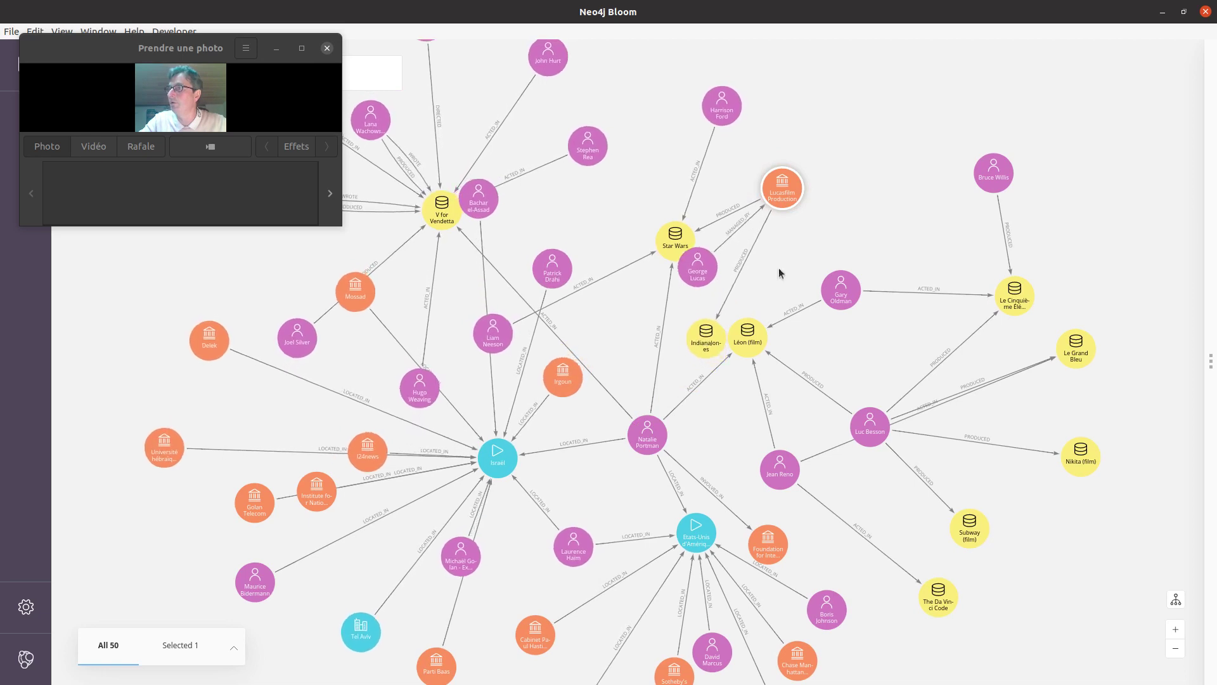
# Spread Star Wars, Indiana Jones and George Lucas around Lucasfilm Production, with George Lucas on its right
pyautogui.moveTo(665, 242); pyautogui.dragTo(710, 192)
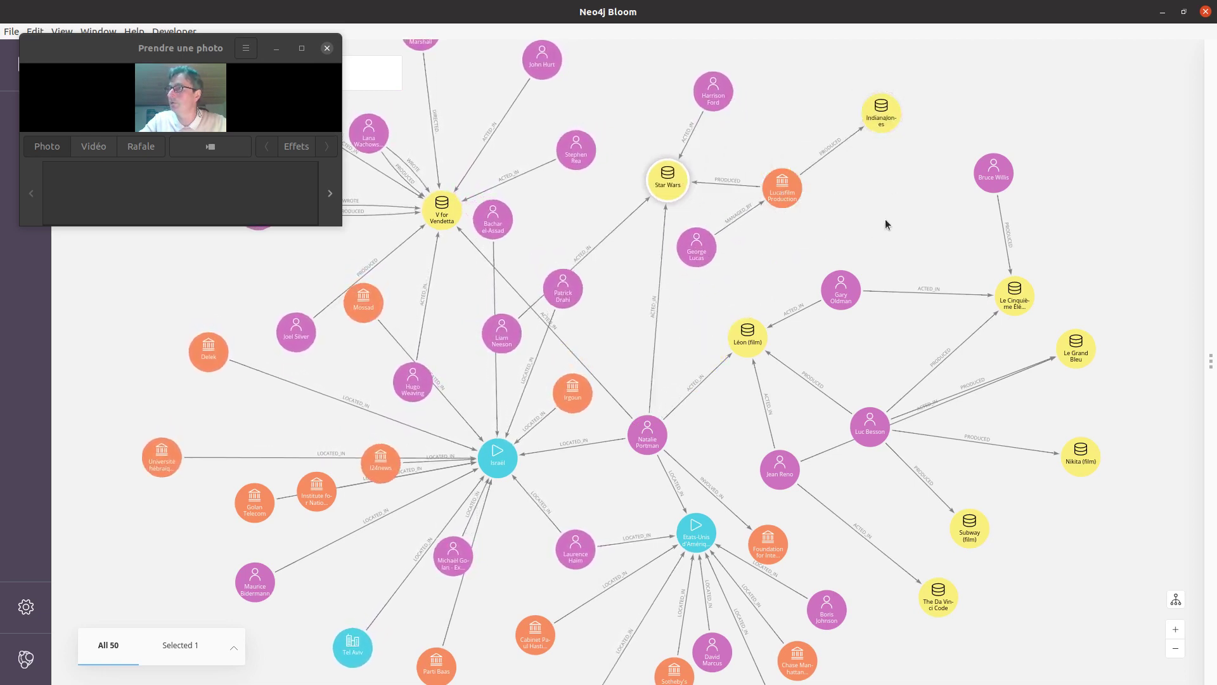
pyautogui.moveTo(702, 251); pyautogui.dragTo(926, 191)
# Examine the links between George Lucas, Lucasfilm Production, Star Wars and Natalie Portman within the whole network
pyautogui.scroll(5, 878, 227)
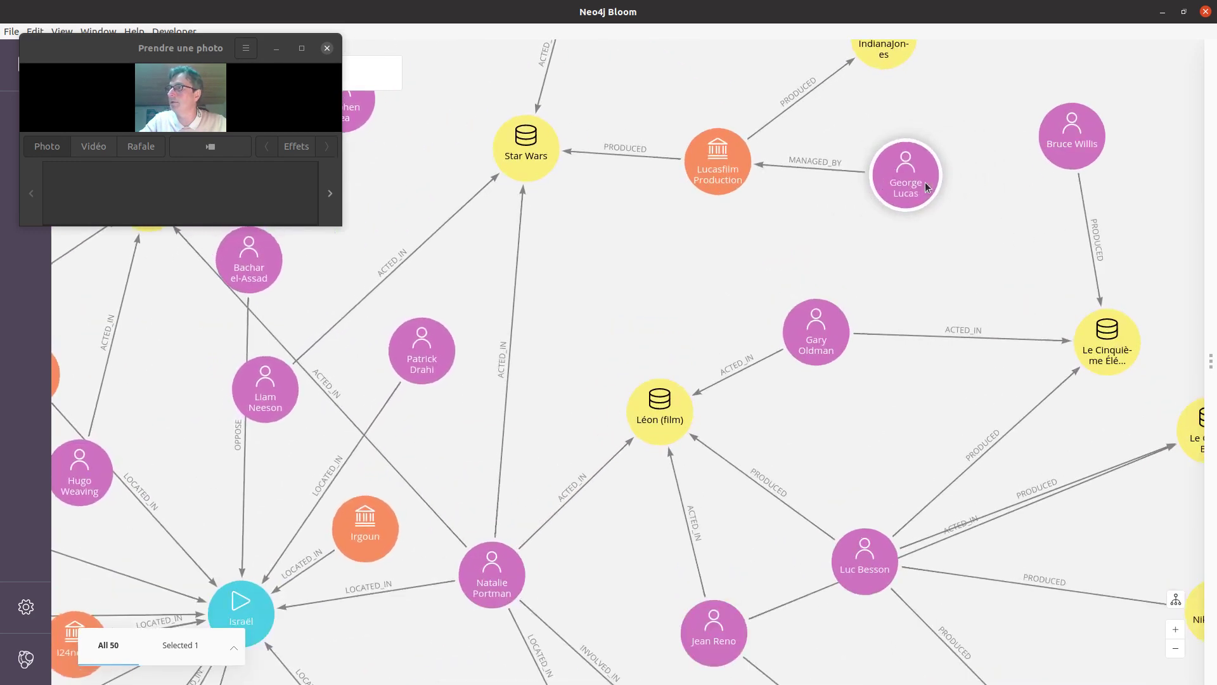
pyautogui.scroll(-5, 640, 257)
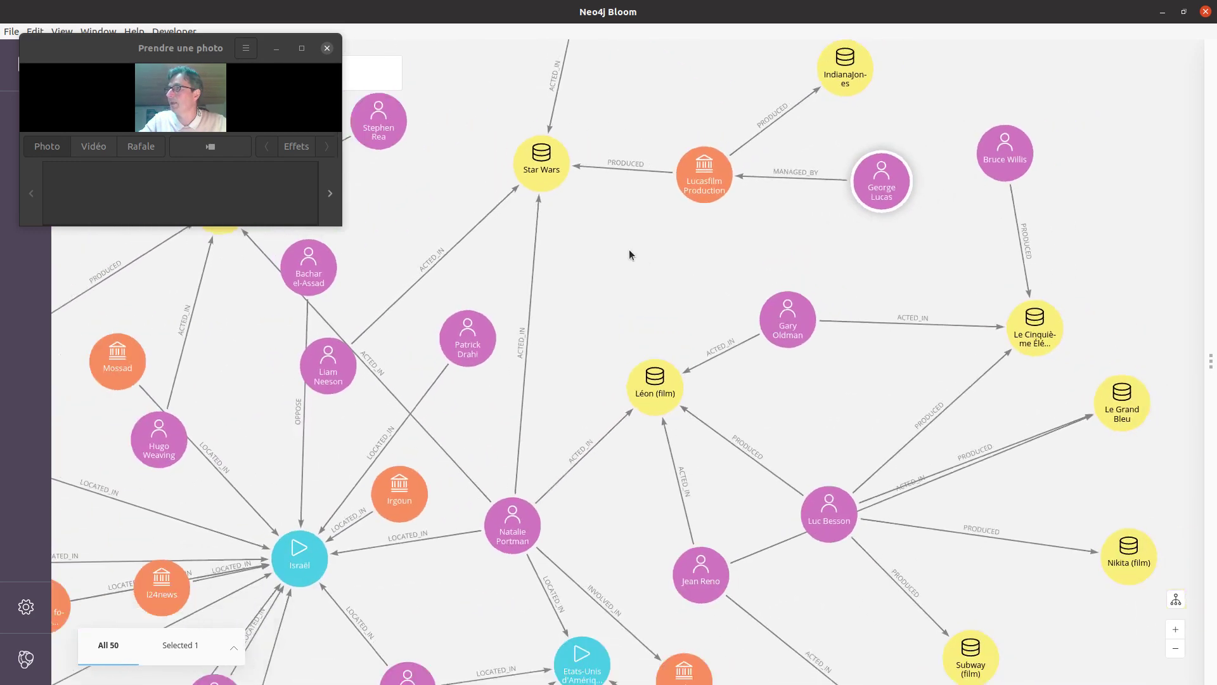
pyautogui.scroll(-2, 646, 246)
pyautogui.hscroll(-3, 641, 247)
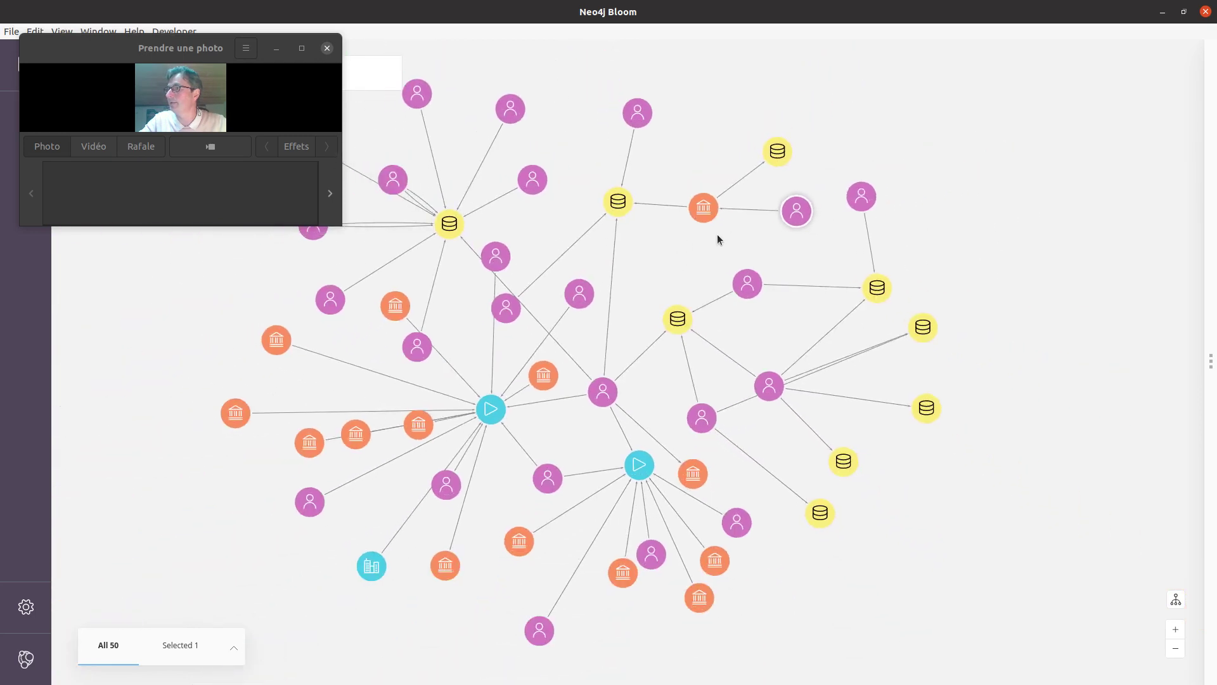
pyautogui.scroll(2, 695, 245)
pyautogui.scroll(2, 698, 239)
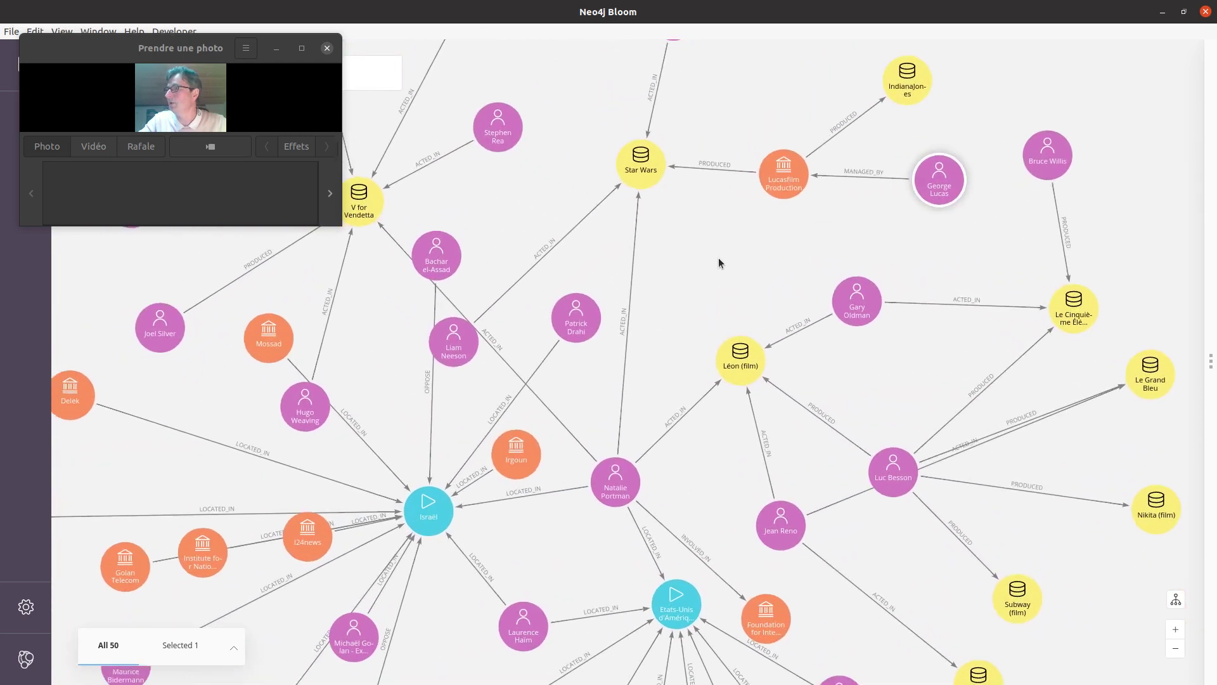
pyautogui.hscroll(-2, 718, 257)
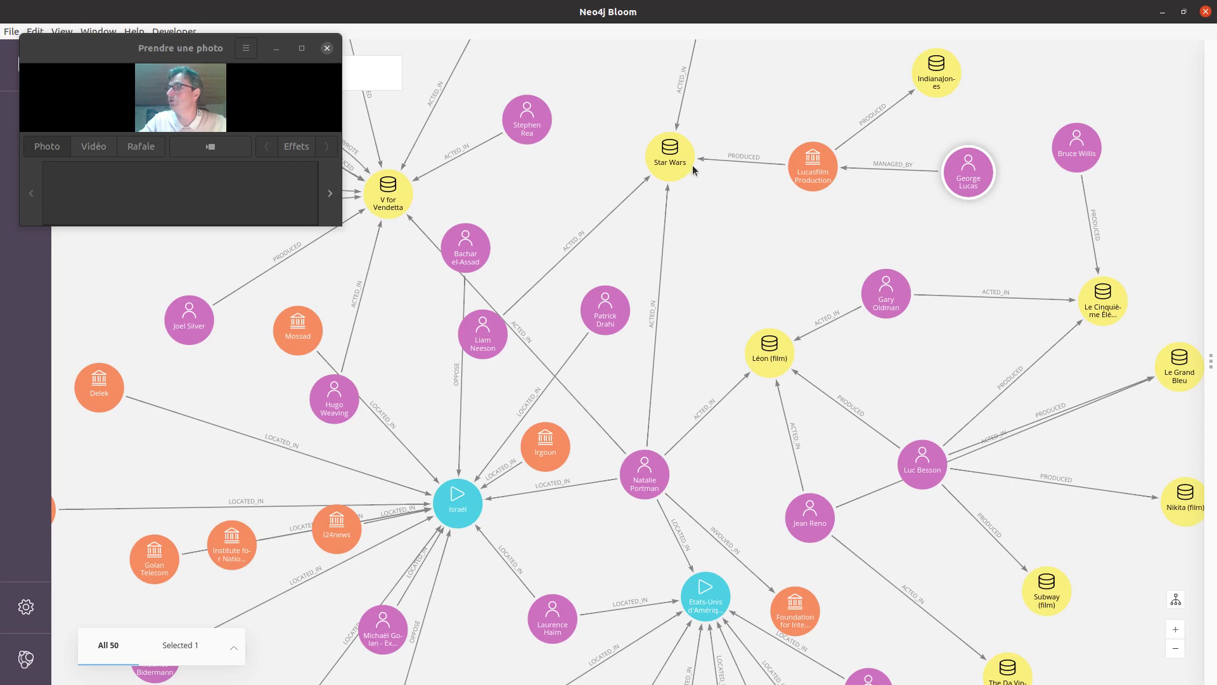
pyautogui.scroll(-2, 729, 321)
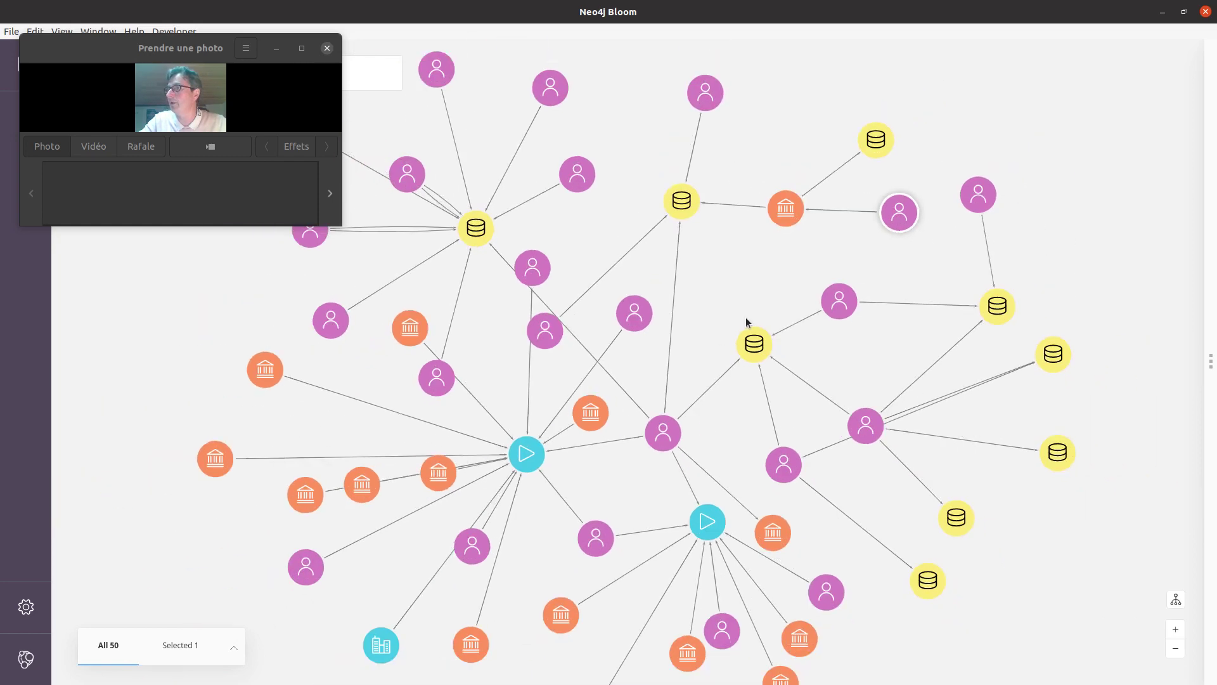
pyautogui.scroll(2, 745, 317)
pyautogui.hscroll(-2, 696, 228)
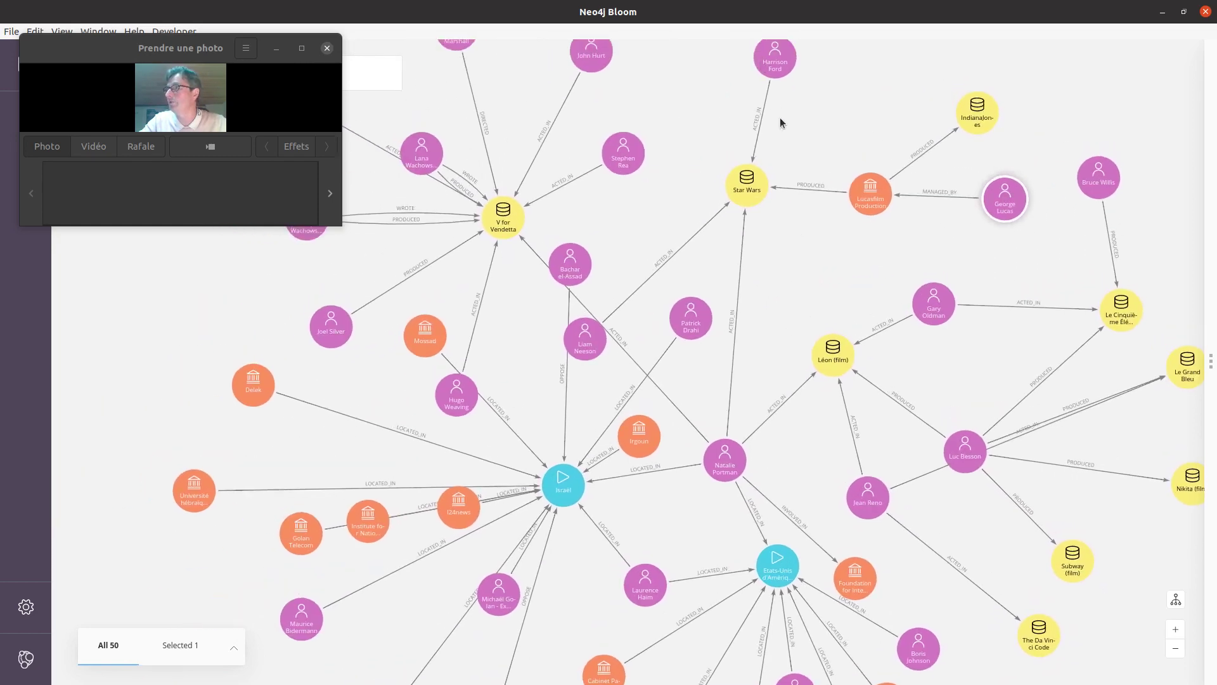
# Move Harrison Ford closer to Star Wars and expand all of his relationships
pyautogui.moveTo(775, 59); pyautogui.dragTo(793, 108)
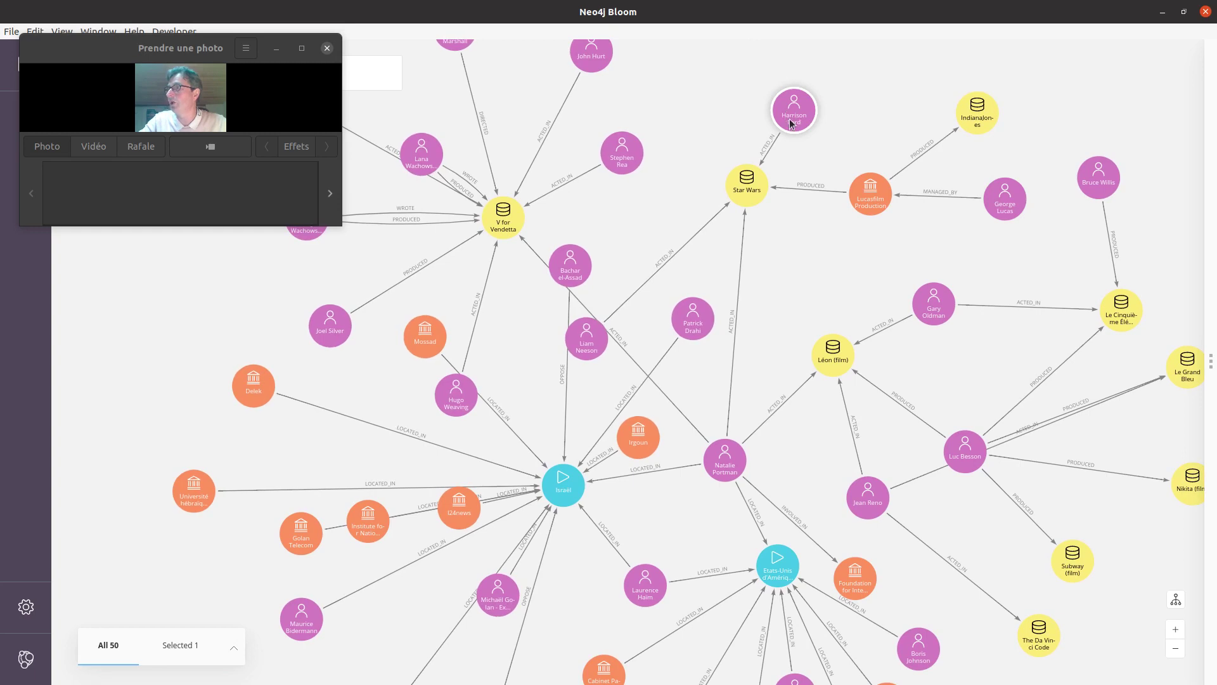
pyautogui.rightClick(792, 123)
pyautogui.moveTo(820, 225)
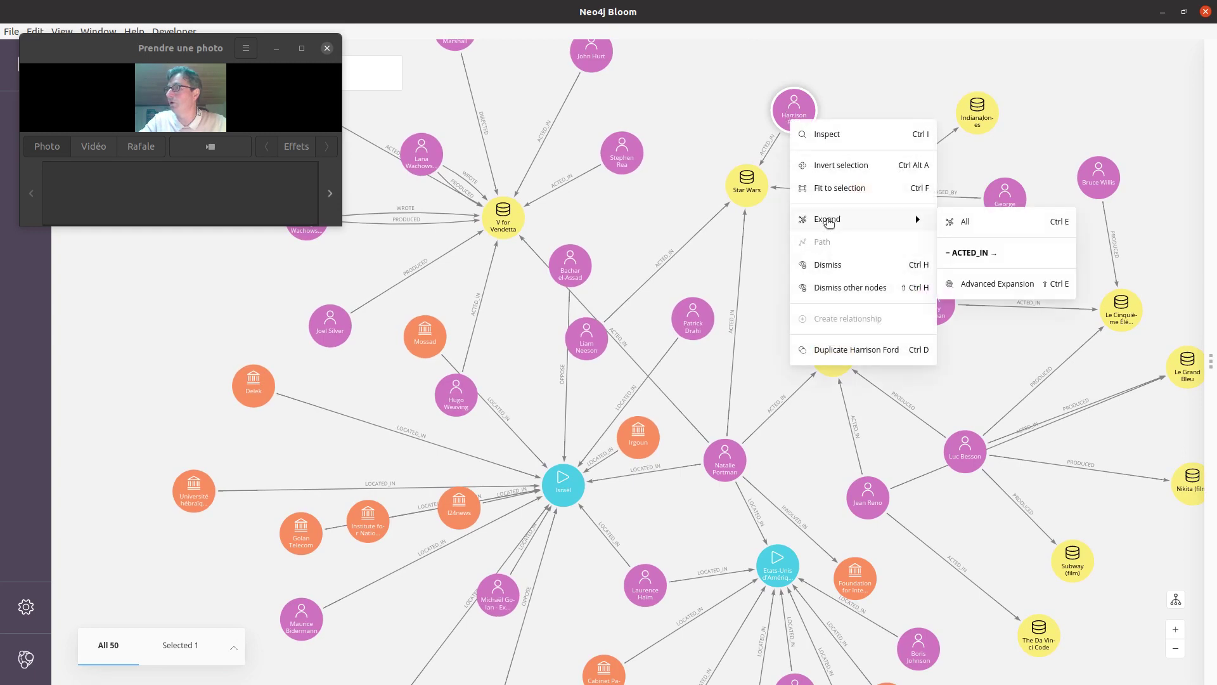
pyautogui.click(966, 223)
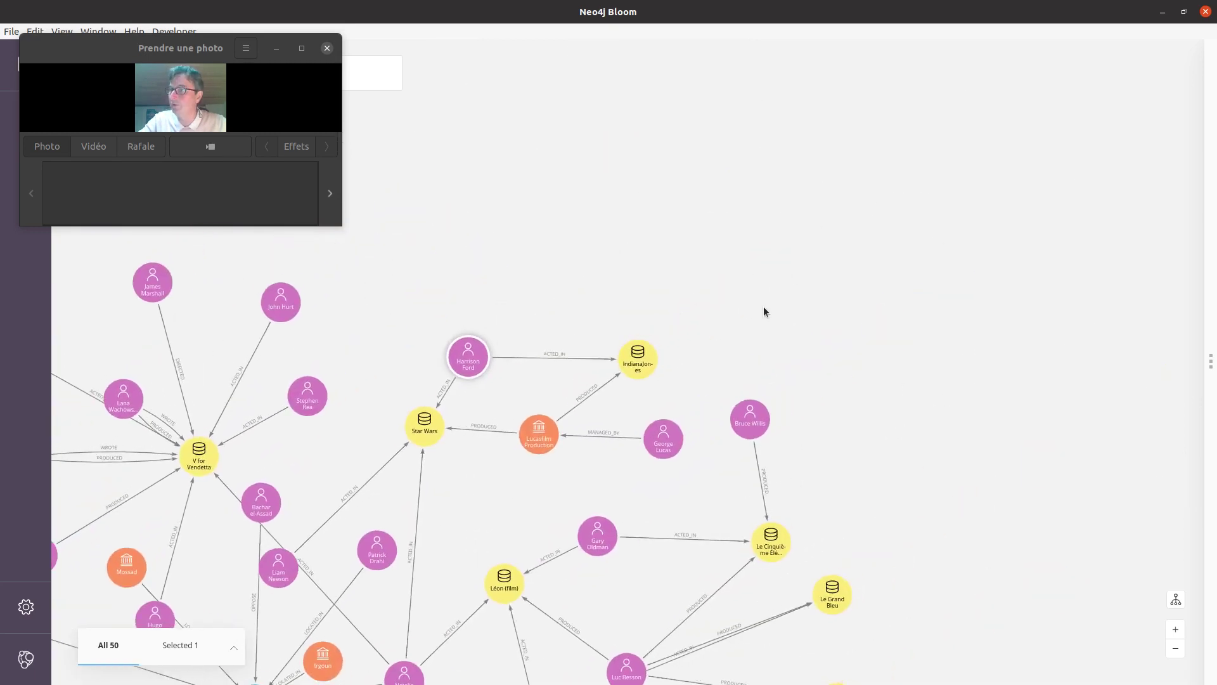
# Spread Harrison Ford and Indiana Jones up and to the right, away from Star Wars and Lucasfilm Production
pyautogui.scroll(3, 582, 446)
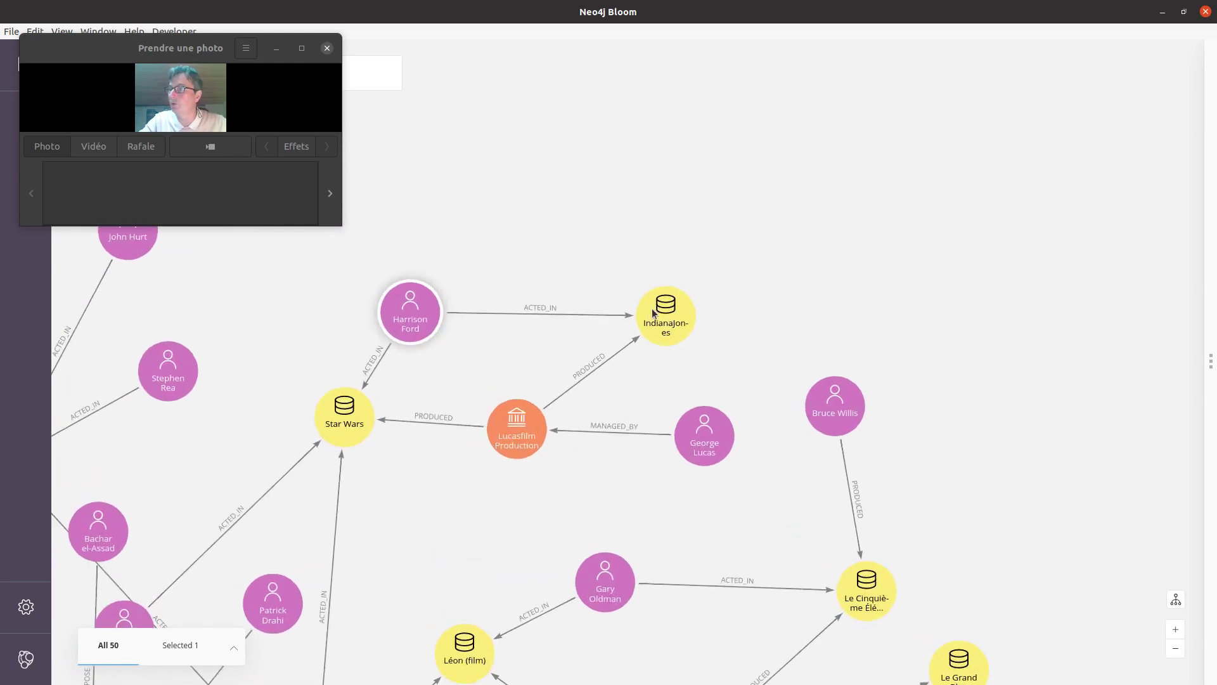
pyautogui.moveTo(412, 315); pyautogui.dragTo(596, 238)
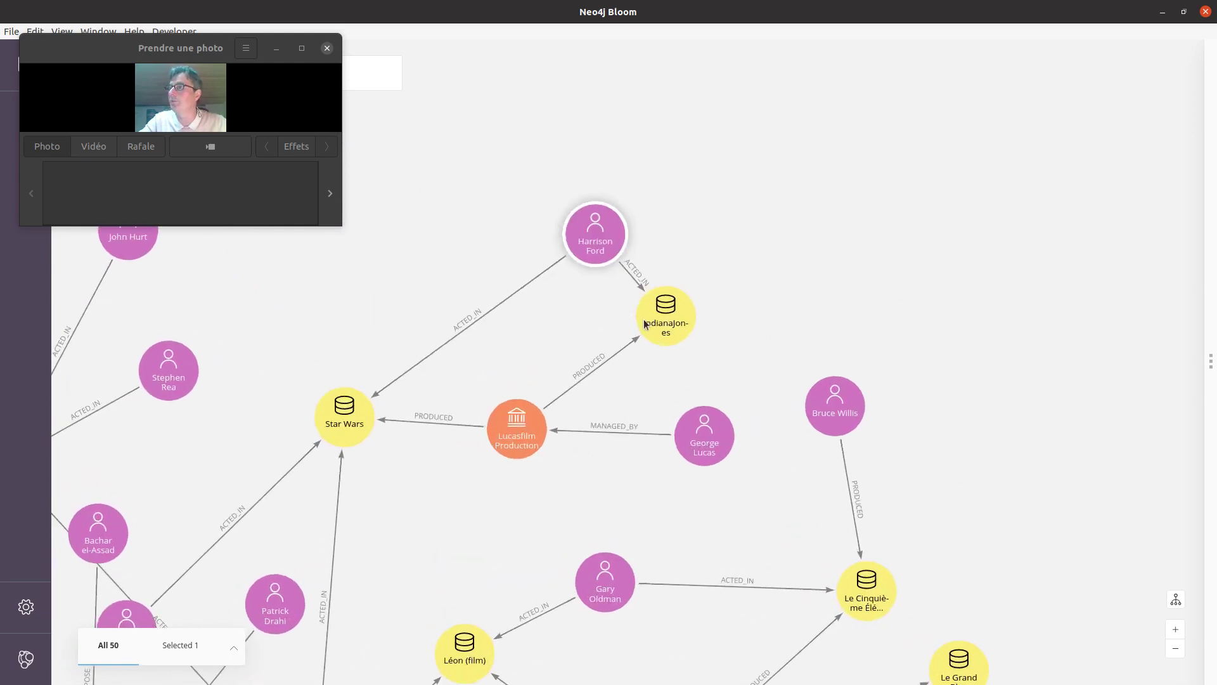
pyautogui.moveTo(665, 315); pyautogui.dragTo(897, 280)
pyautogui.moveTo(499, 361); pyautogui.dragTo(724, 223)
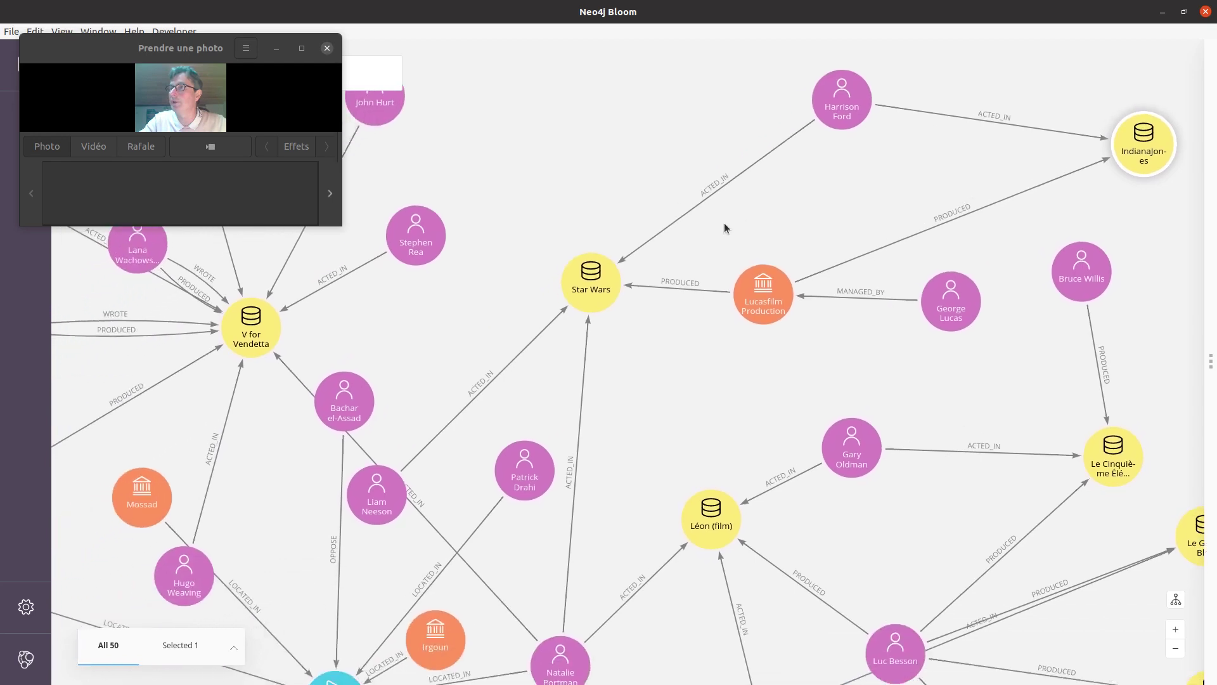
# Move Bachar el-Assad above Delek, Joel Silver between John Hurt and Harrison Ford, and Stephen Rea beside V for Vendetta
pyautogui.scroll(-2, 492, 182)
pyautogui.scroll(-2, 497, 200)
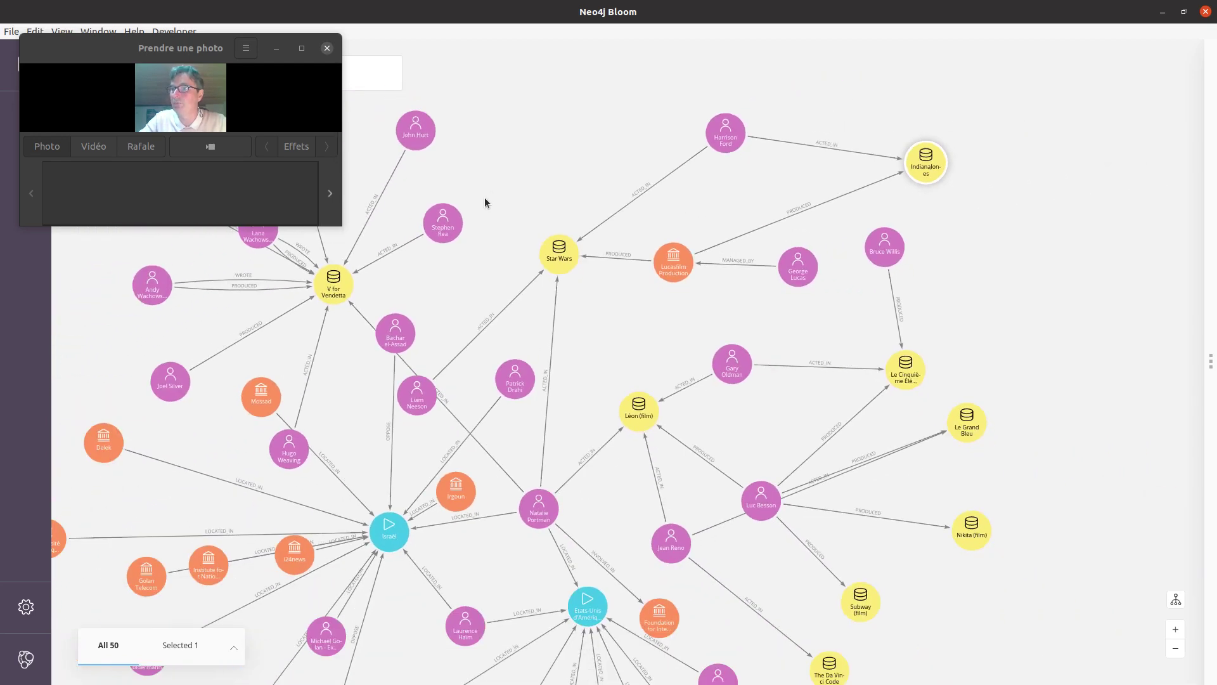
pyautogui.moveTo(405, 338); pyautogui.dragTo(104, 406)
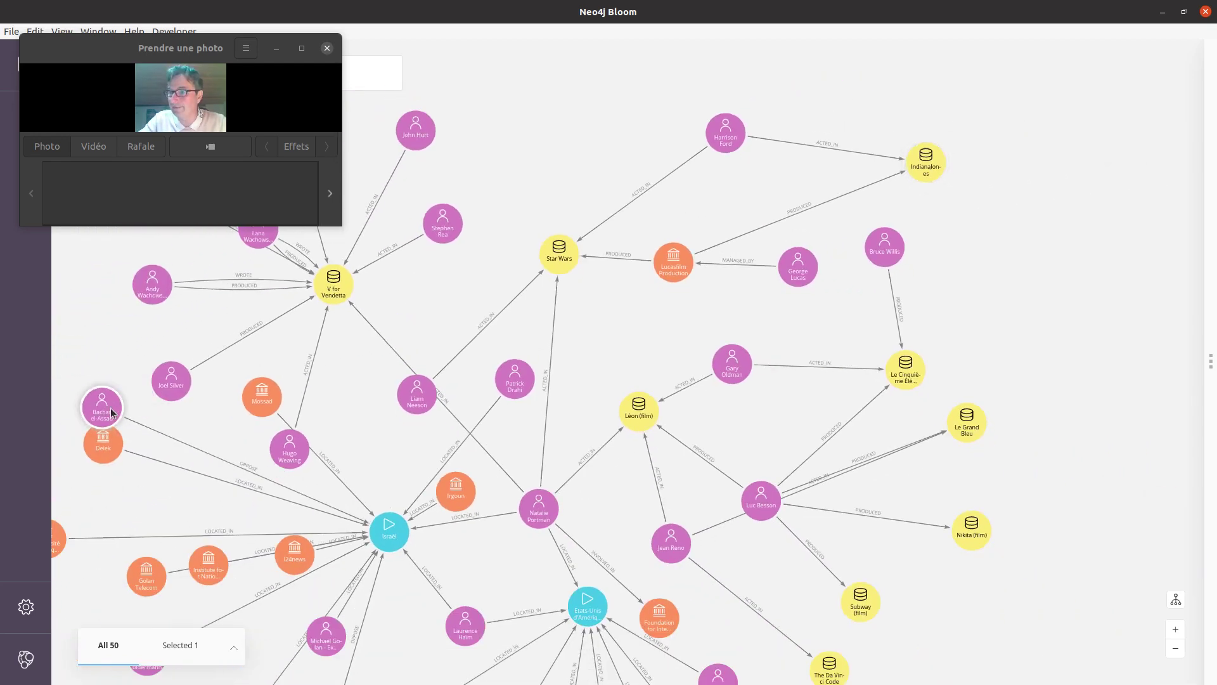
pyautogui.moveTo(171, 382); pyautogui.dragTo(613, 126)
pyautogui.moveTo(444, 231); pyautogui.dragTo(418, 279)
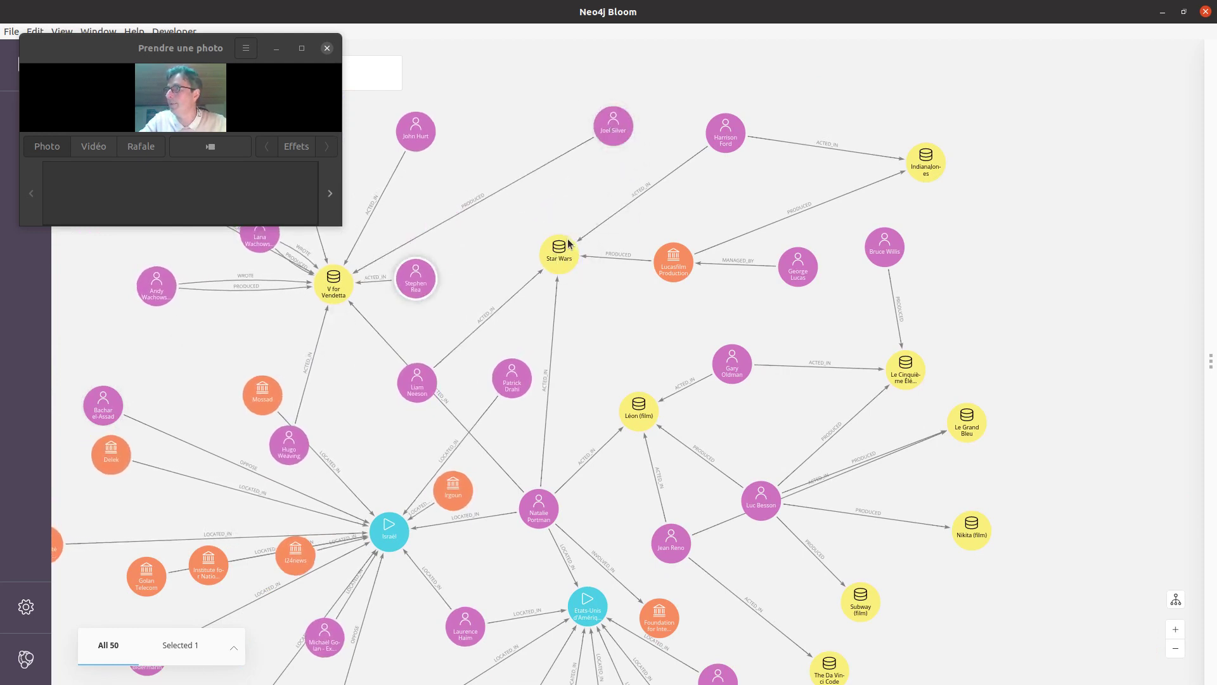
# Expand all relationships of Joel Silver
pyautogui.moveTo(556, 201); pyautogui.dragTo(573, 330)
pyautogui.rightClick(627, 258)
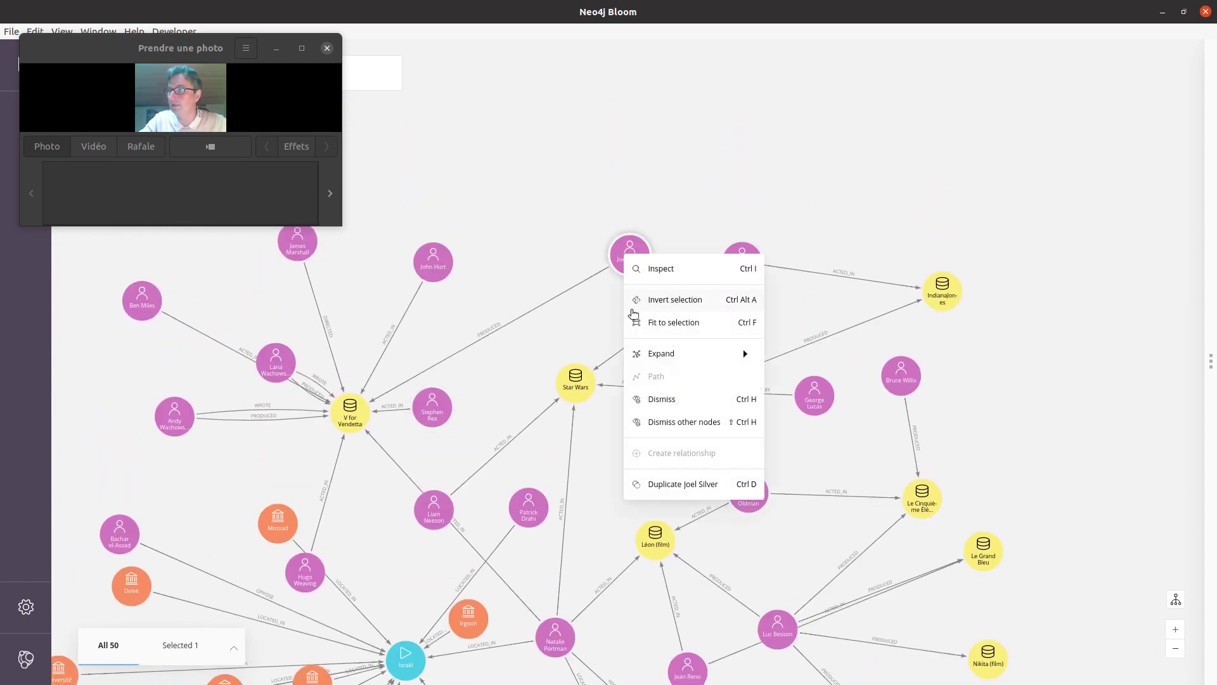
pyautogui.moveTo(763, 369)
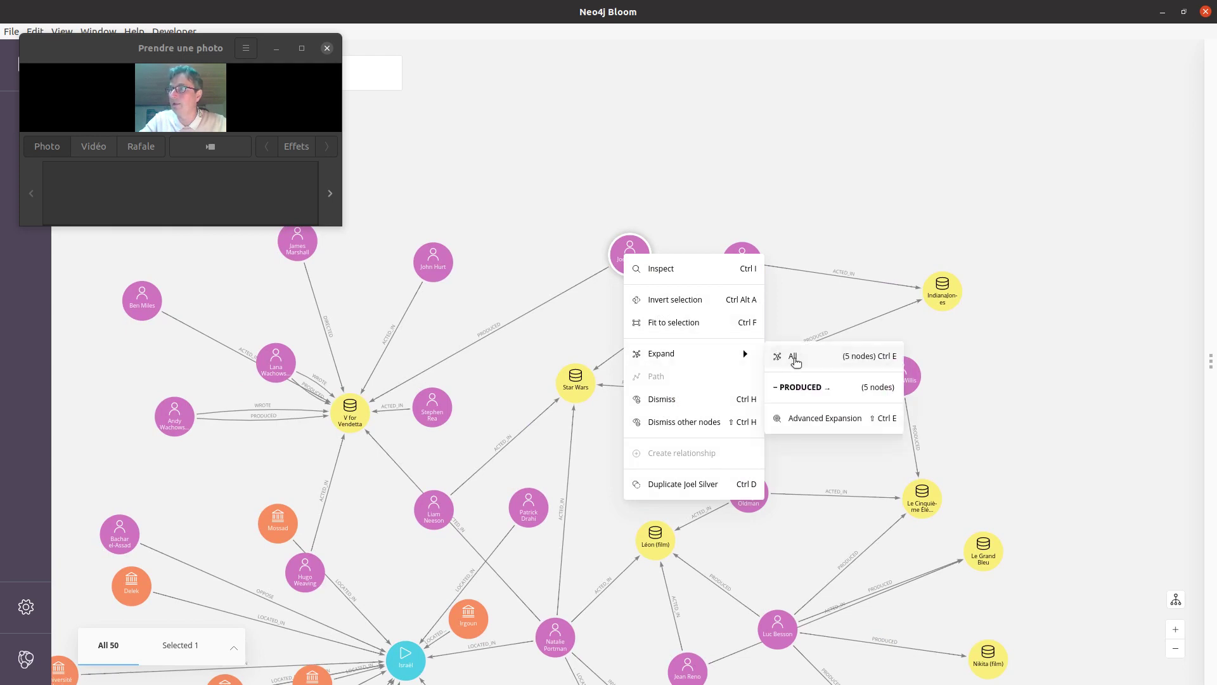
pyautogui.click(795, 356)
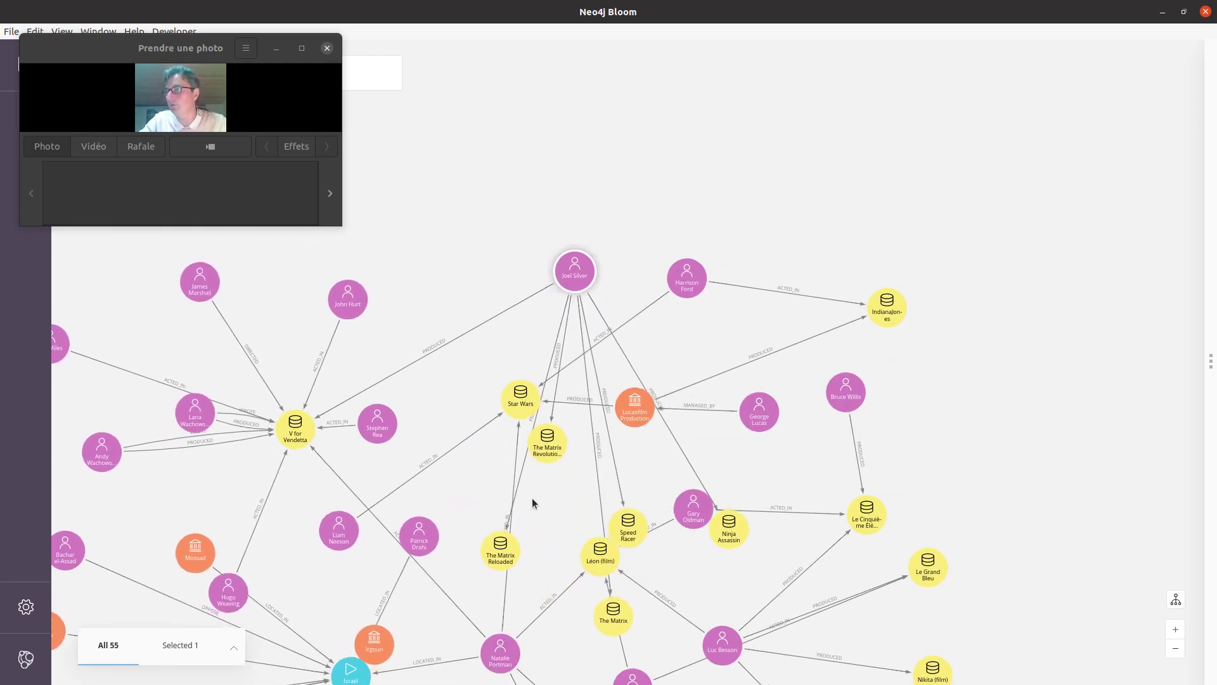
# Arrange the three Matrix films, Speed Racer and Ninja Assassin in an arc above Joel Silver
pyautogui.moveTo(553, 510); pyautogui.dragTo(614, 445)
pyautogui.moveTo(574, 358); pyautogui.dragTo(516, 130)
pyautogui.click(588, 331)
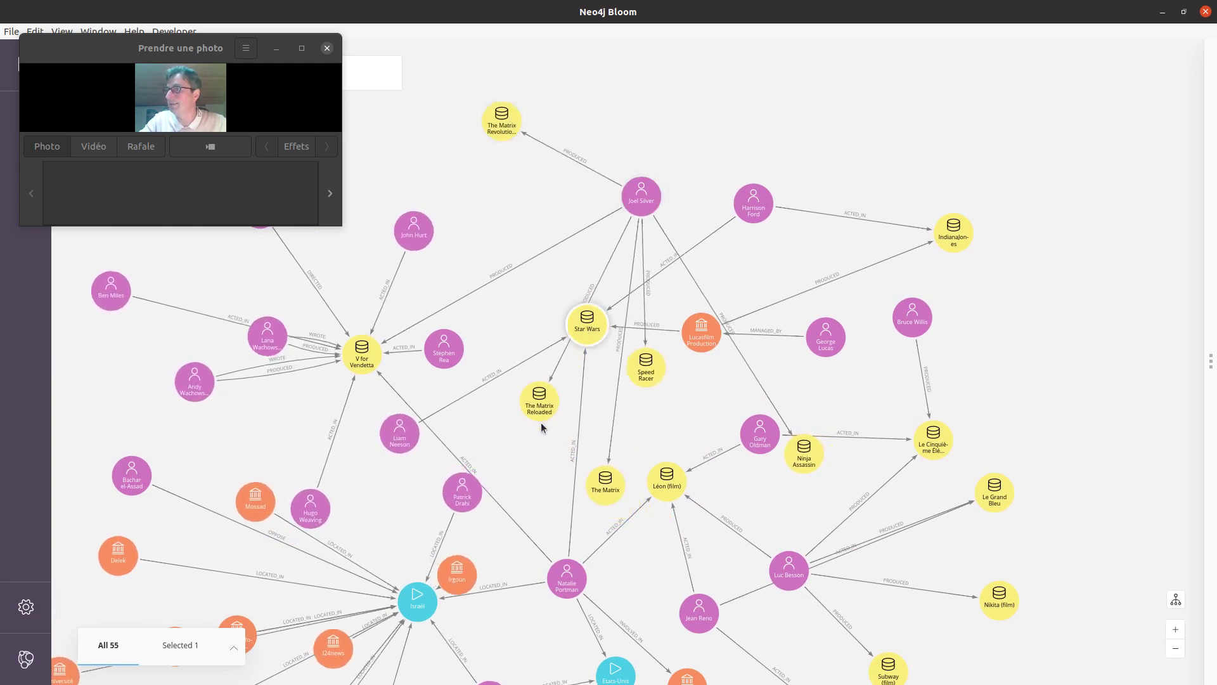
pyautogui.moveTo(594, 470); pyautogui.dragTo(752, 121)
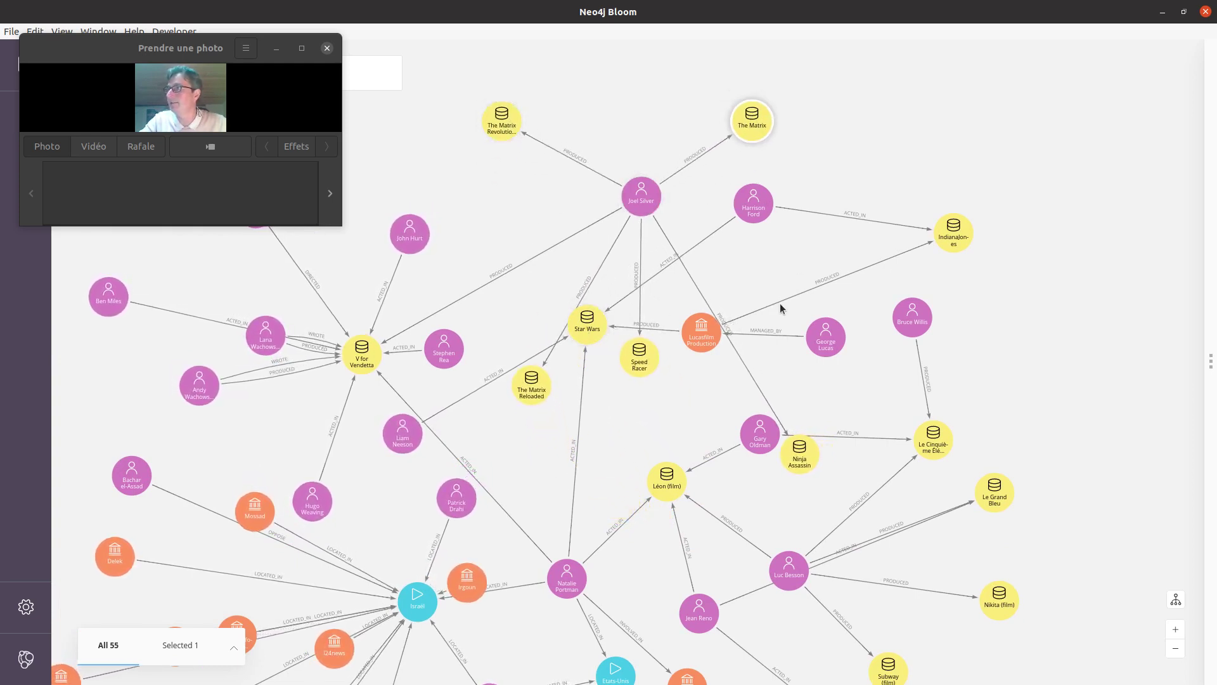
pyautogui.moveTo(647, 368); pyautogui.dragTo(833, 131)
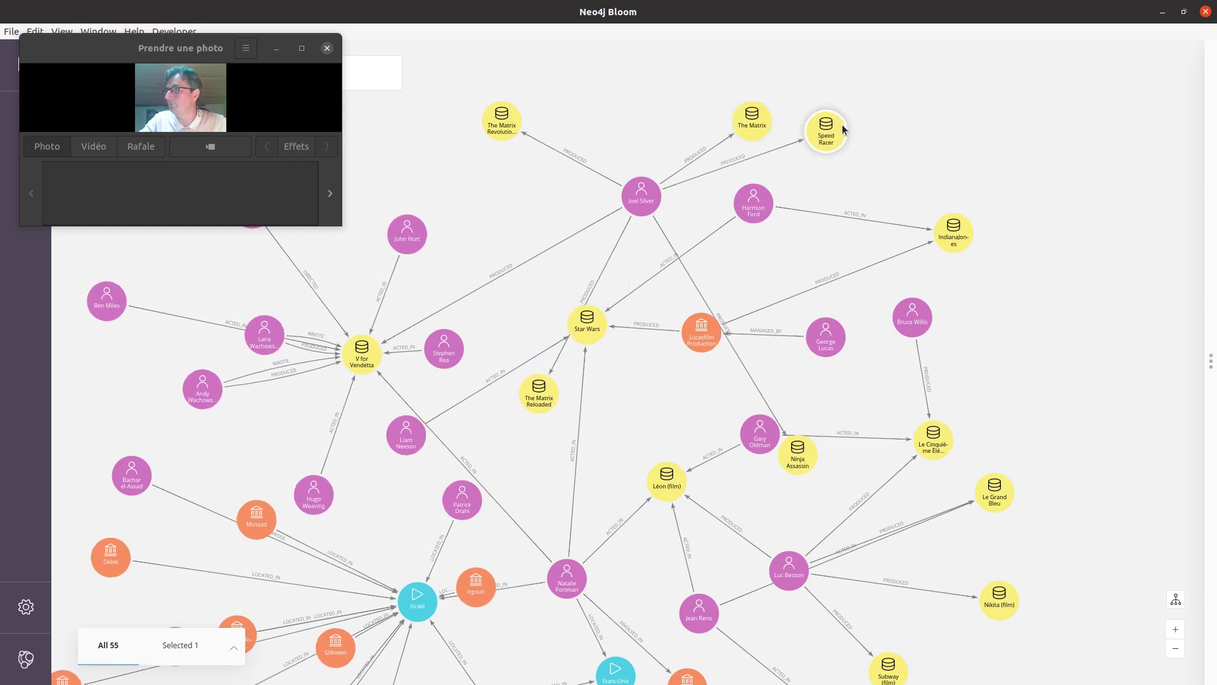
pyautogui.moveTo(543, 393); pyautogui.dragTo(623, 97)
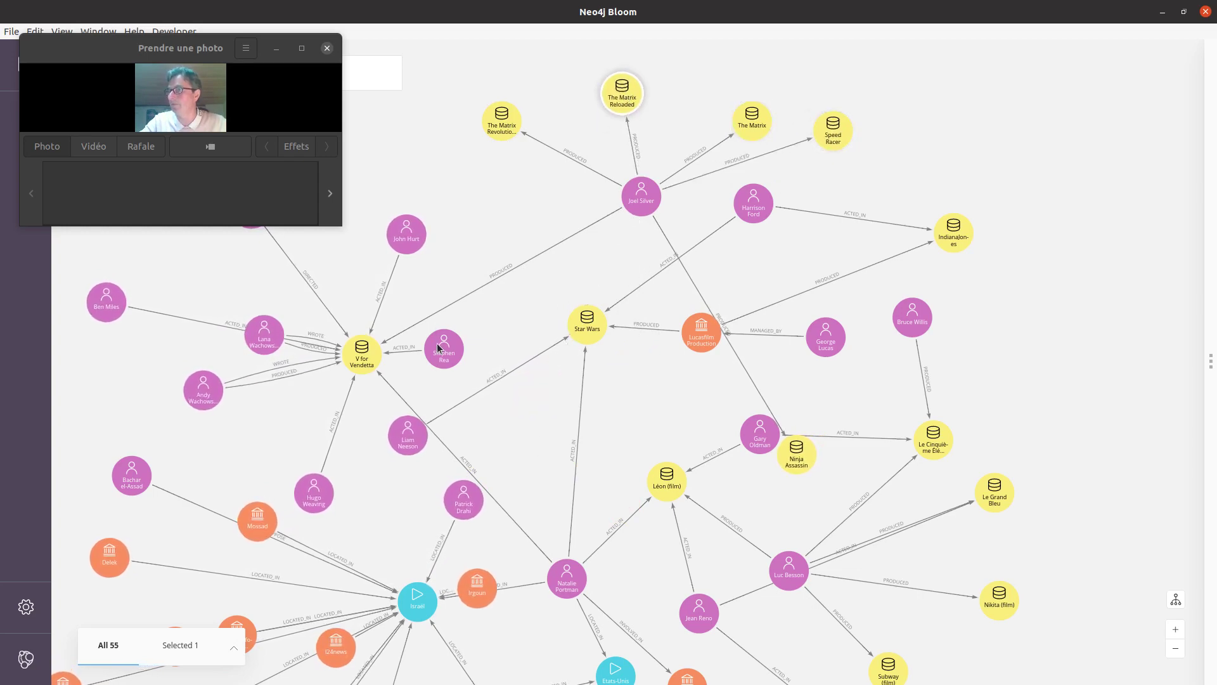
pyautogui.scroll(-2, 546, 343)
pyautogui.scroll(3, 672, 405)
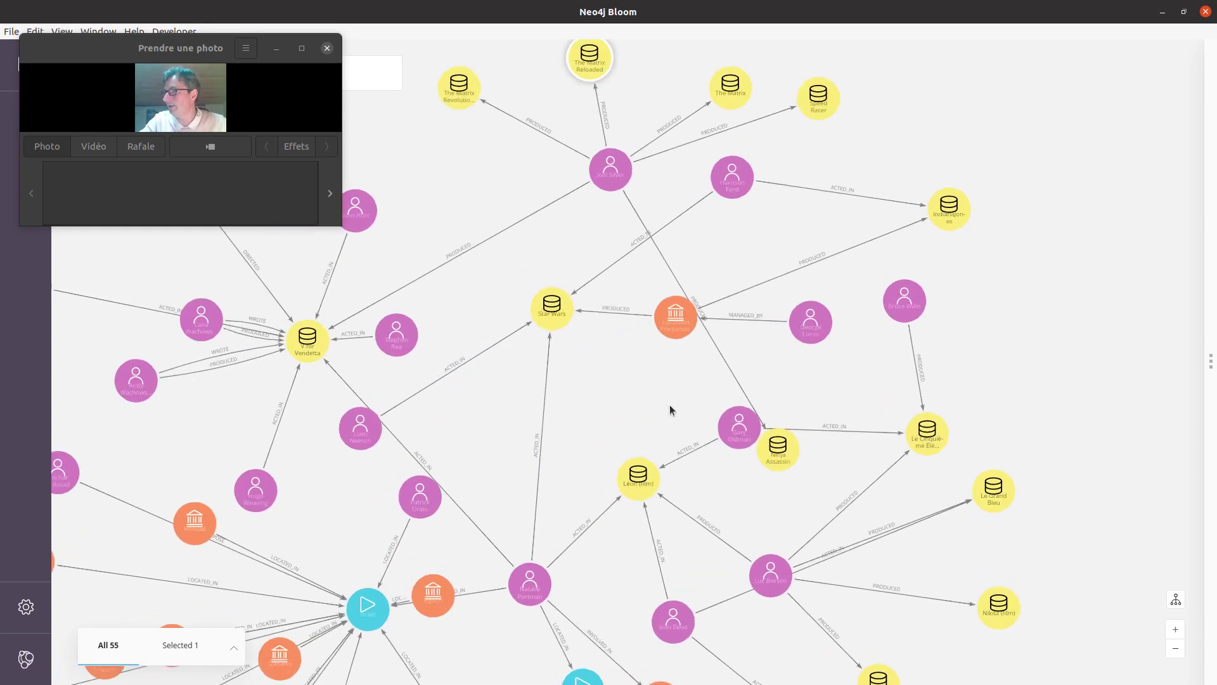
pyautogui.moveTo(781, 462); pyautogui.dragTo(964, 67)
pyautogui.moveTo(629, 235); pyautogui.dragTo(776, 274)
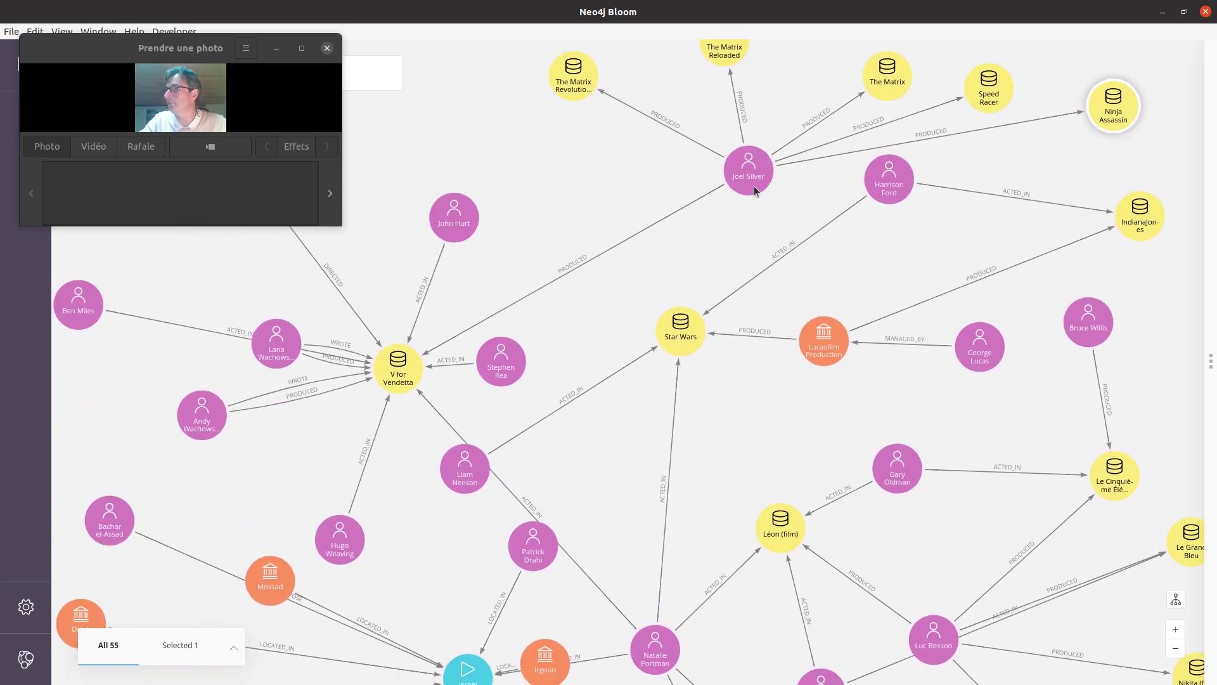
# Bring Joel Silver and V for Vendetta closer together and place Liam Neeson between V for Vendetta and Star Wars
pyautogui.moveTo(755, 185); pyautogui.dragTo(607, 252)
pyautogui.moveTo(395, 380); pyautogui.dragTo(446, 328)
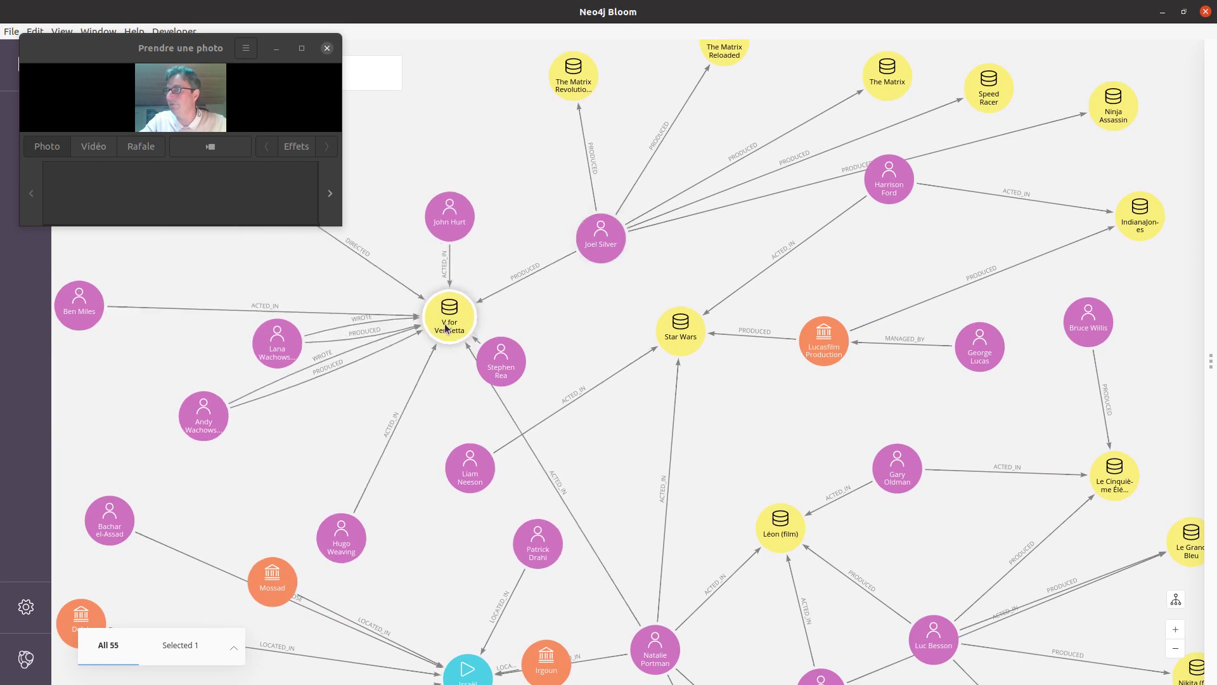
pyautogui.scroll(-3, 746, 147)
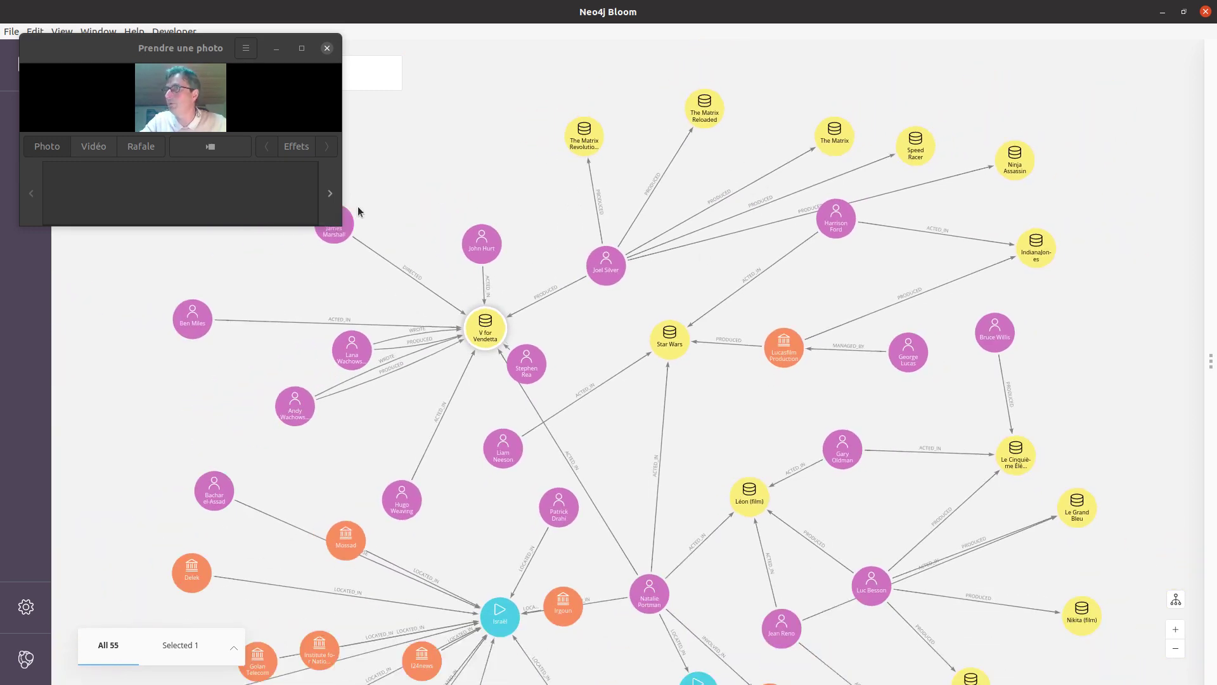
pyautogui.scroll(-2, 596, 444)
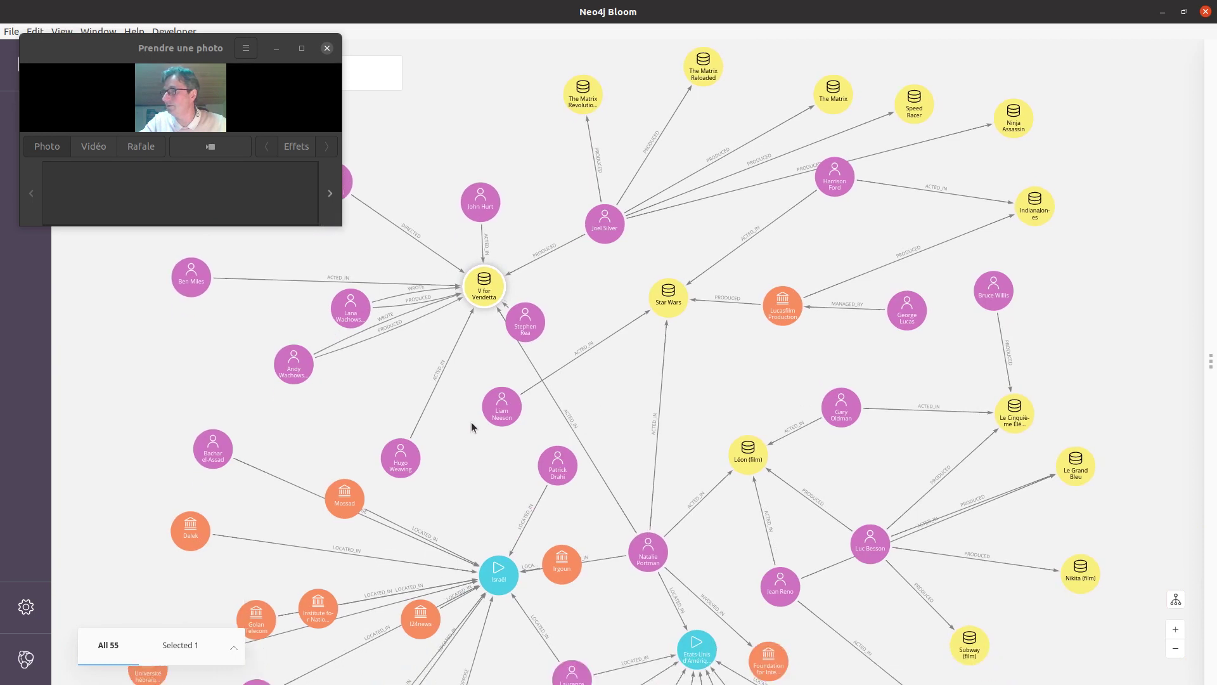
pyautogui.moveTo(503, 413); pyautogui.dragTo(582, 280)
pyautogui.scroll(-3, 729, 481)
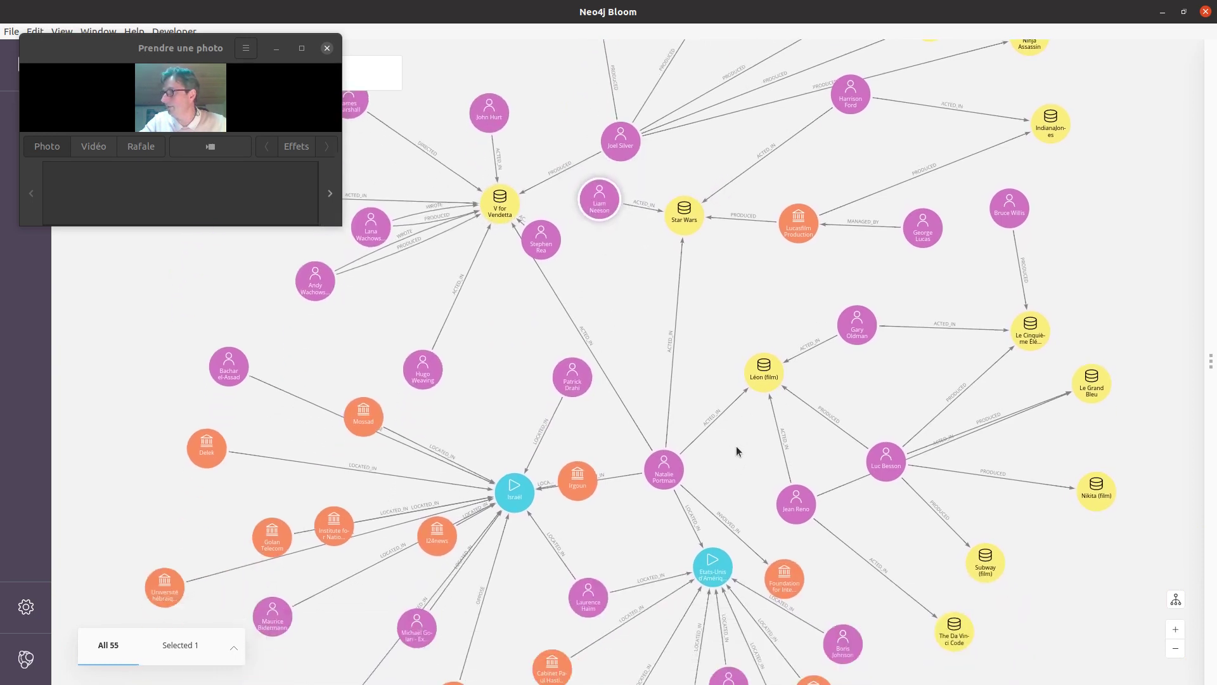
pyautogui.scroll(5, 737, 484)
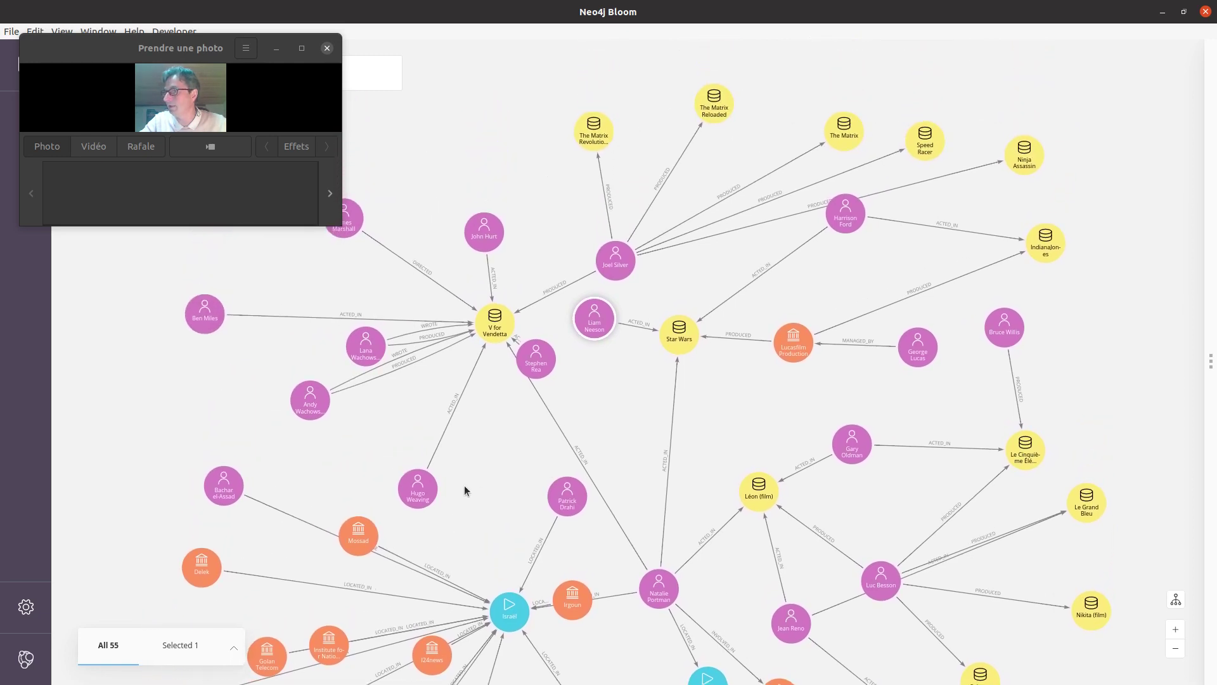
pyautogui.scroll(-1, 496, 467)
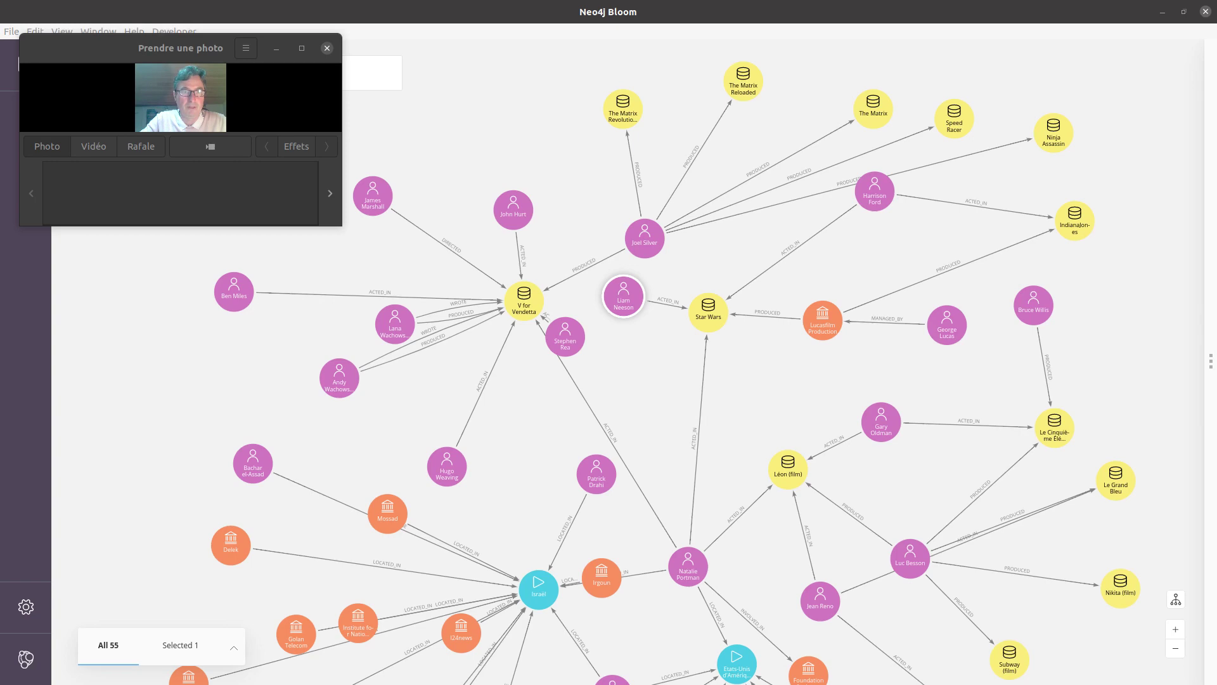
# Switch to the text editor showing DataBase_Initiale.neo4j and examine how The Matrix, Keanu Reeves and their ACTED_IN relationship are created
pyautogui.hotkey('alt', 'Tab')
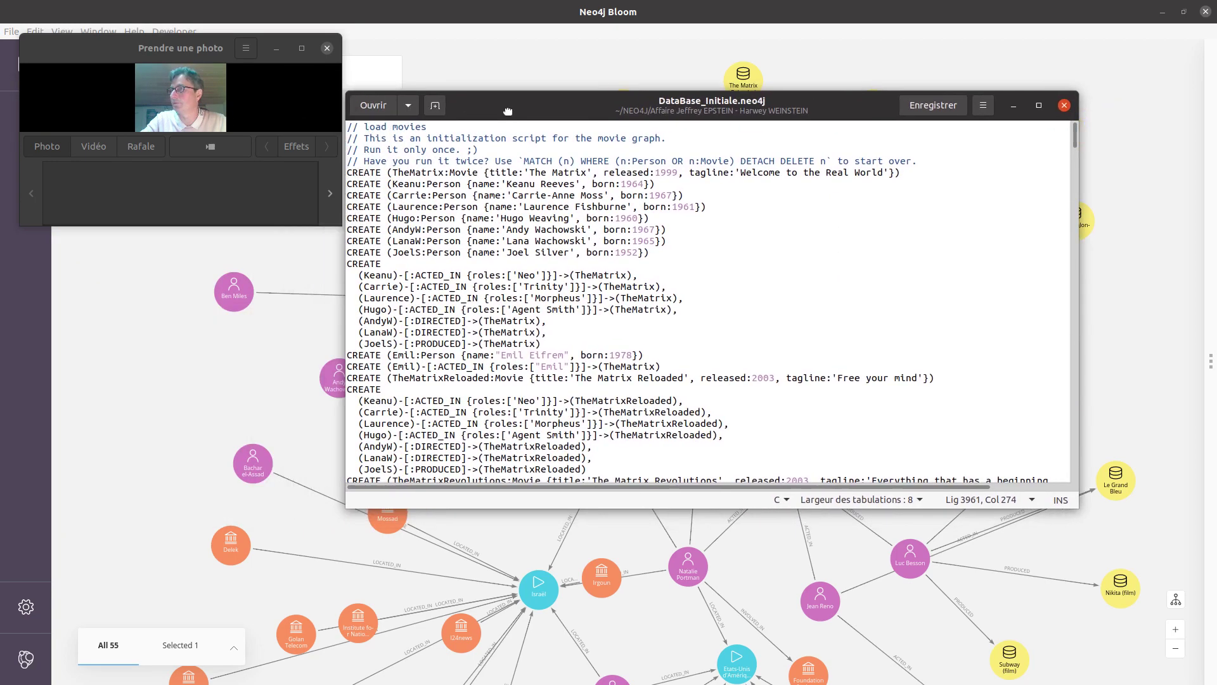
pyautogui.scroll(-3, 517, 305)
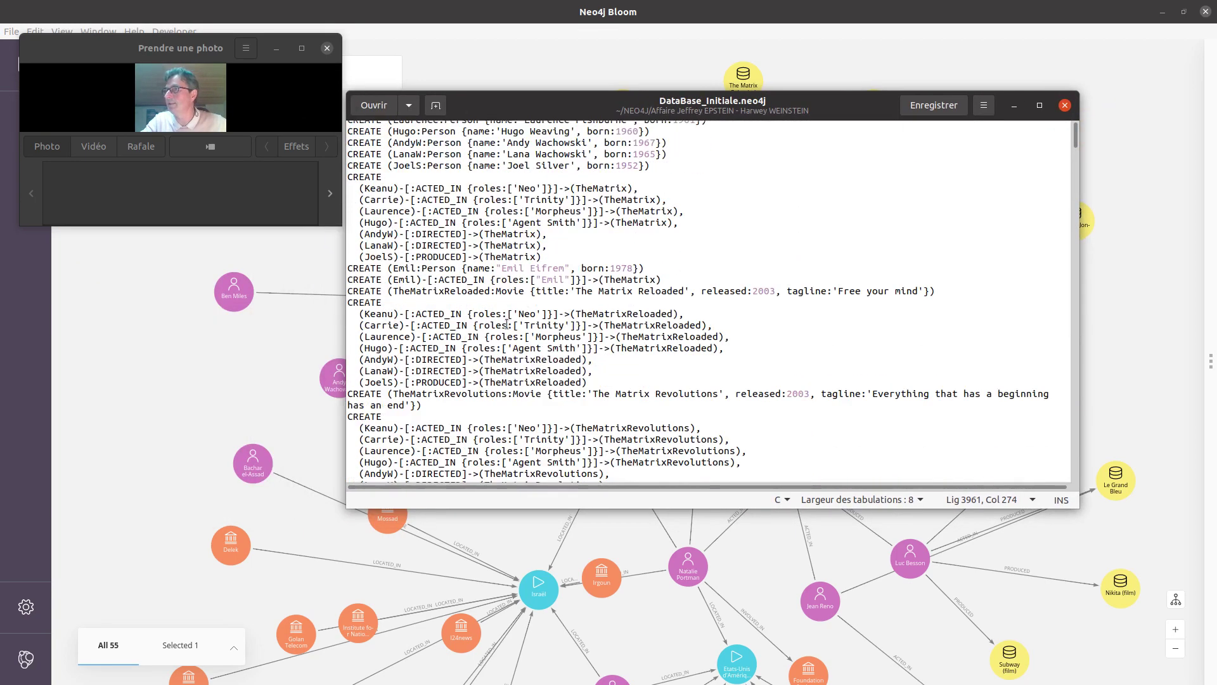
pyautogui.scroll(3, 507, 323)
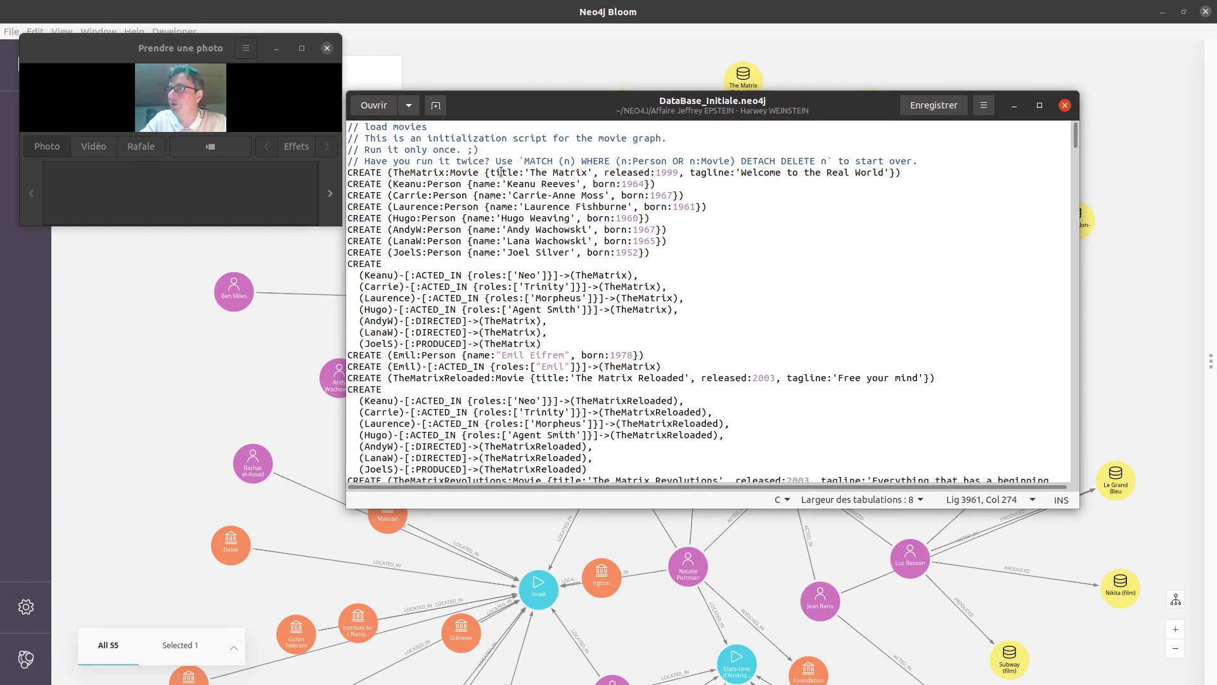
pyautogui.moveTo(528, 171); pyautogui.dragTo(585, 173)
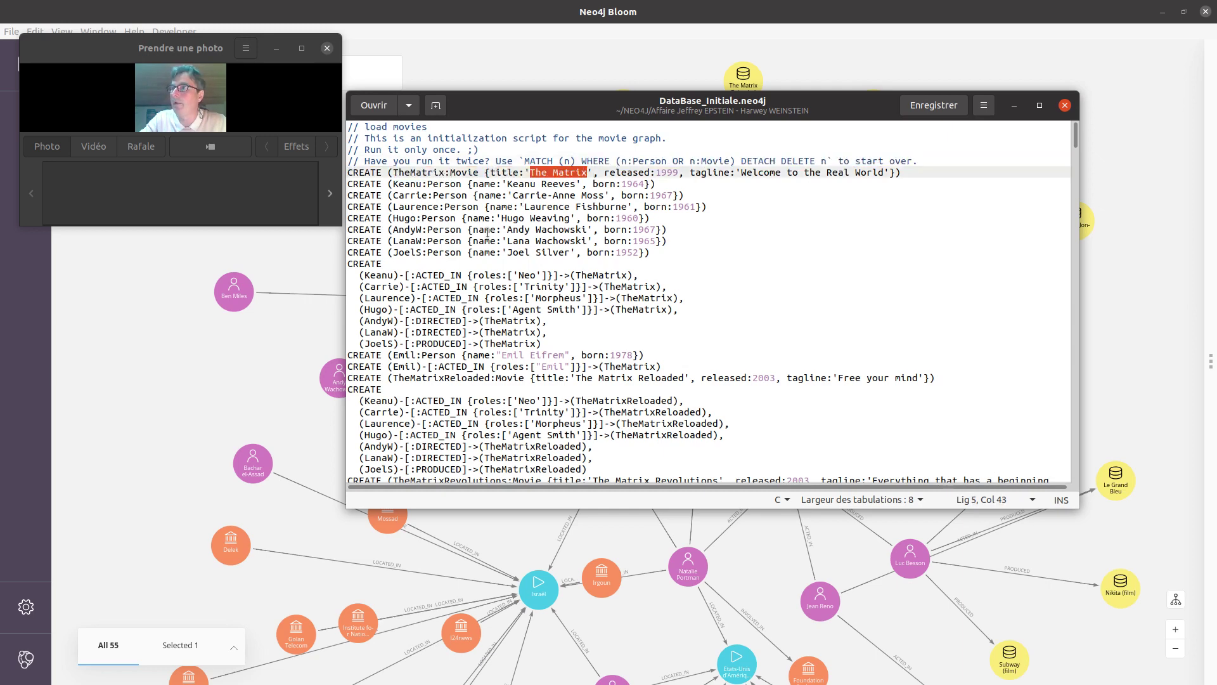
pyautogui.click(494, 203)
pyautogui.click(503, 173)
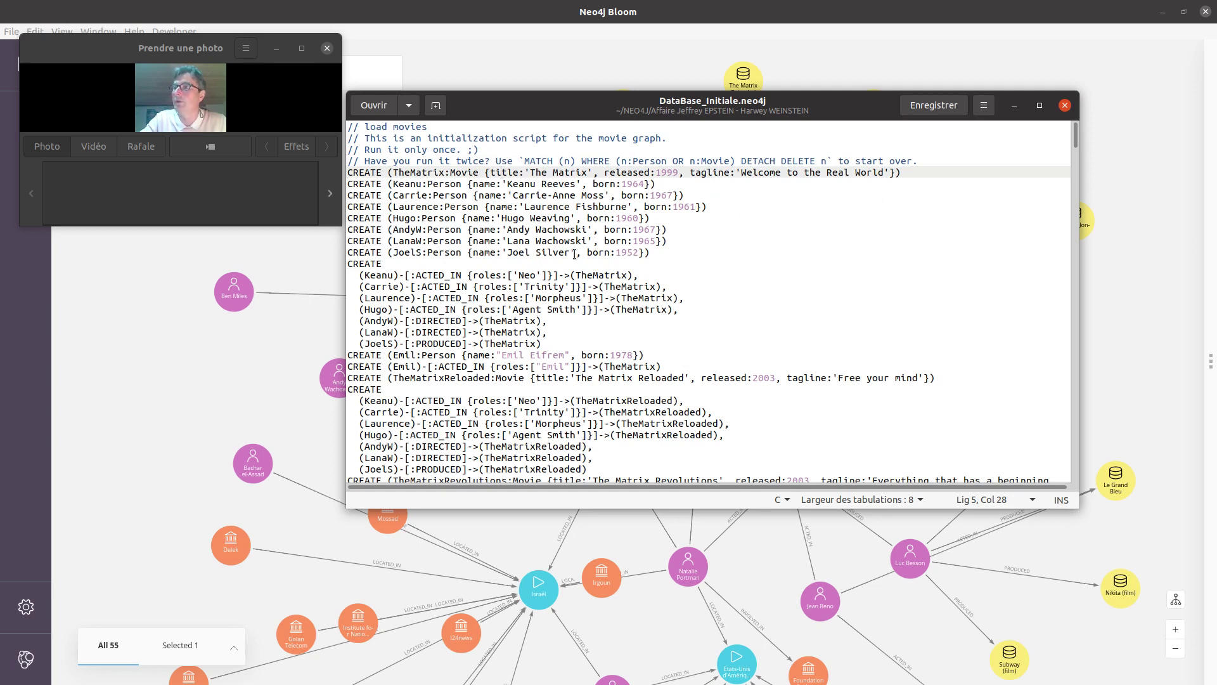
pyautogui.click(400, 183)
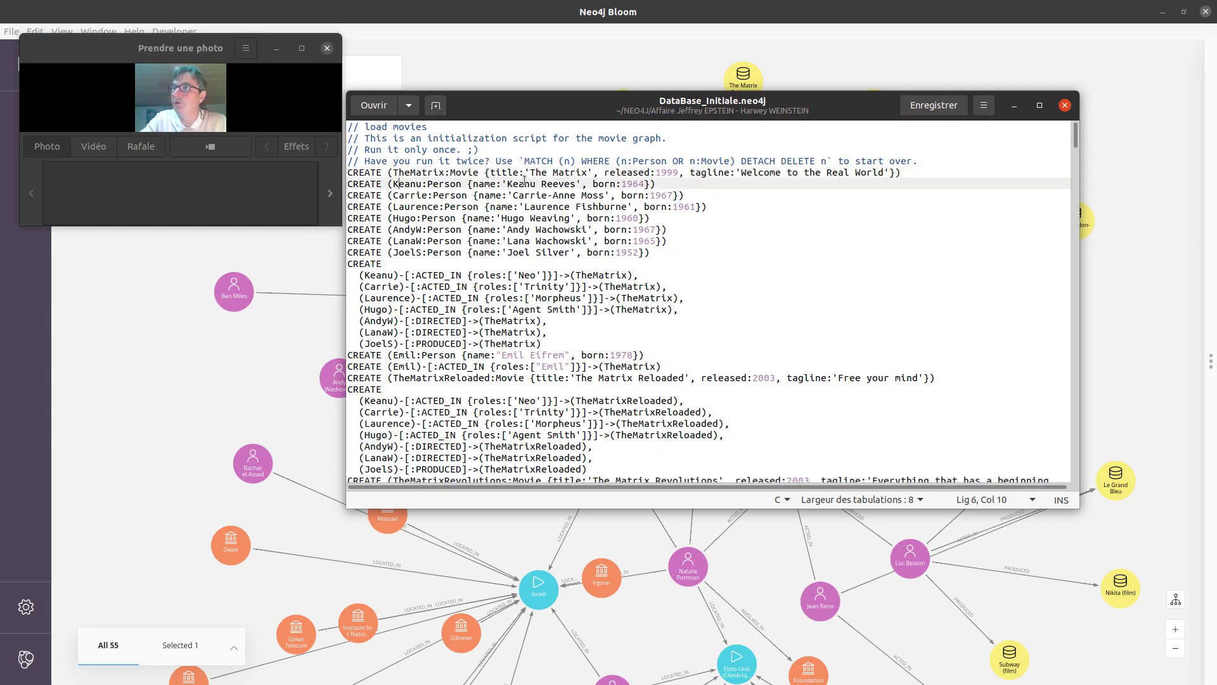
pyautogui.moveTo(505, 183); pyautogui.dragTo(573, 185)
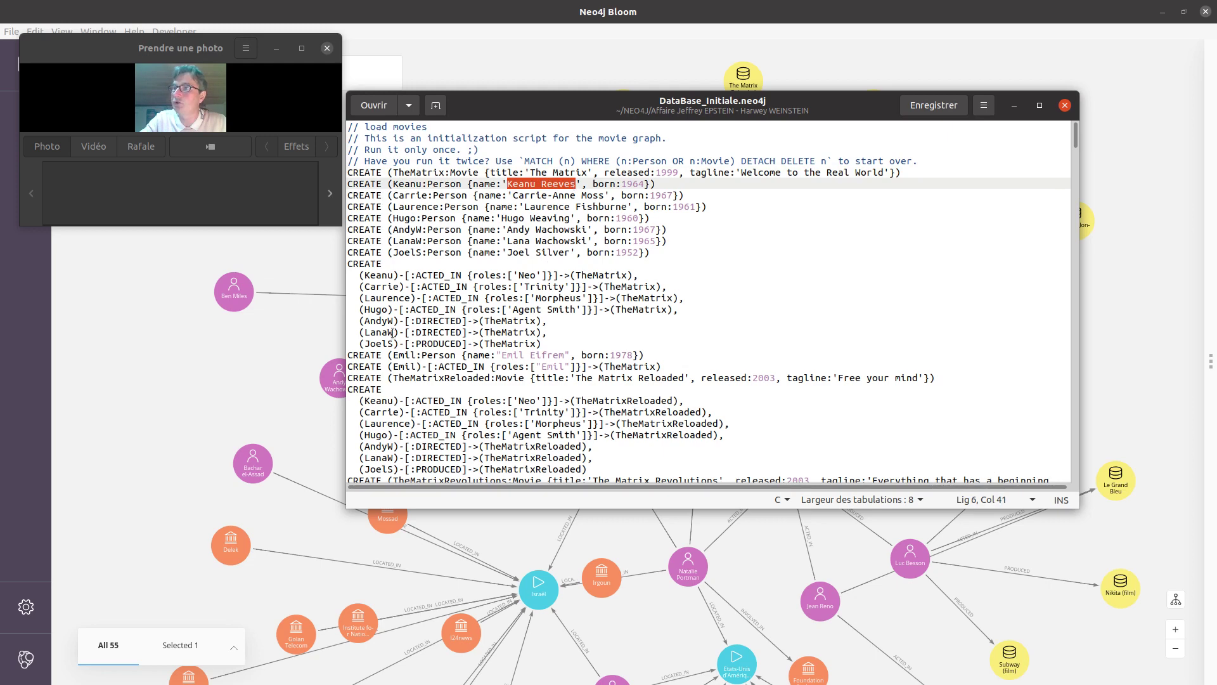
pyautogui.moveTo(416, 275); pyautogui.dragTo(471, 276)
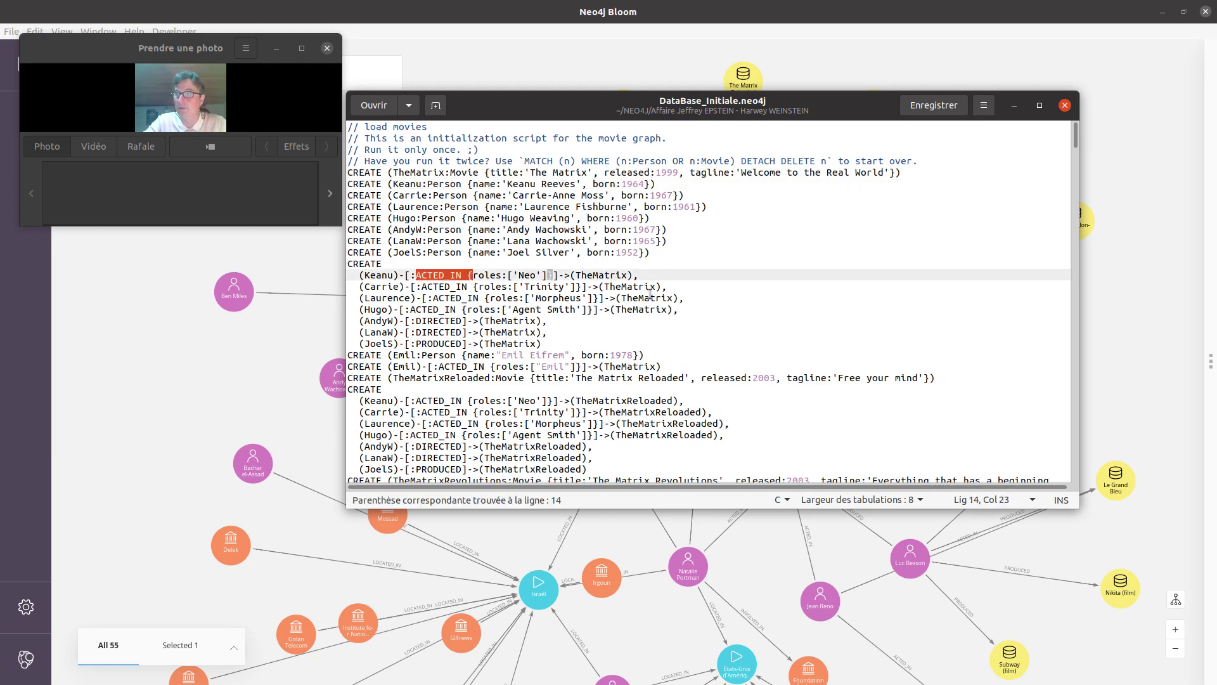
# Examine the script's further movie, person and relationship statements through the A Few Good Men section
pyautogui.scroll(-10, 575, 240)
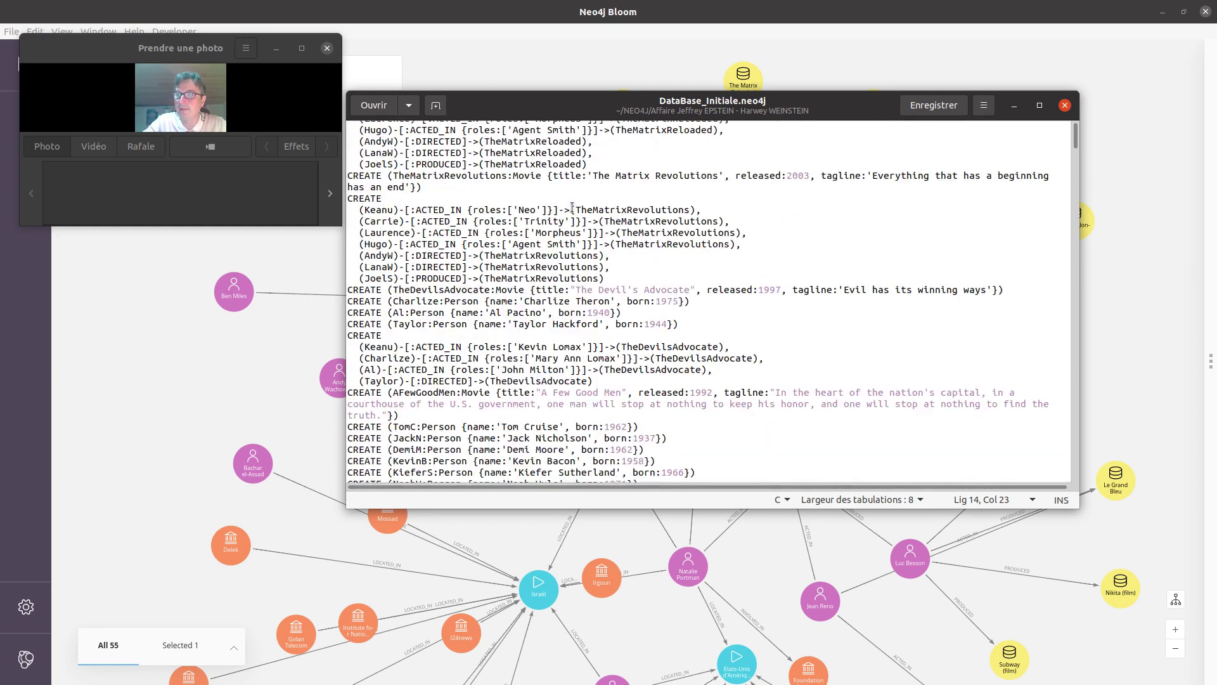
pyautogui.scroll(-5, 575, 240)
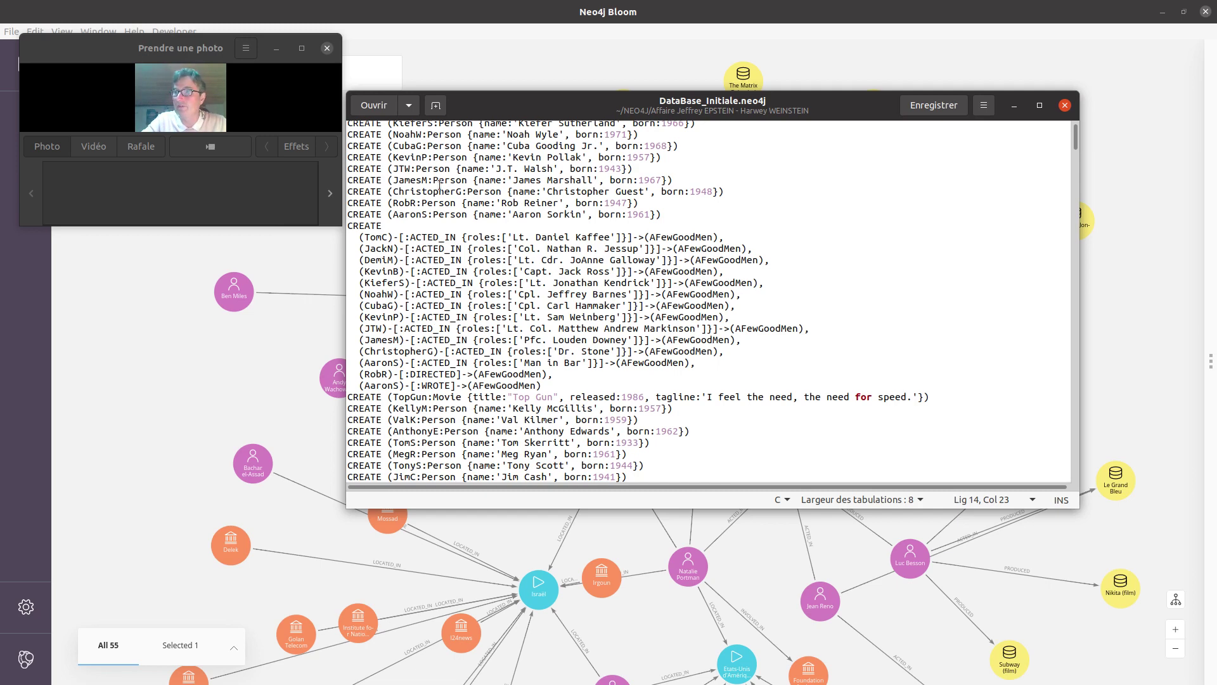
pyautogui.click(430, 214)
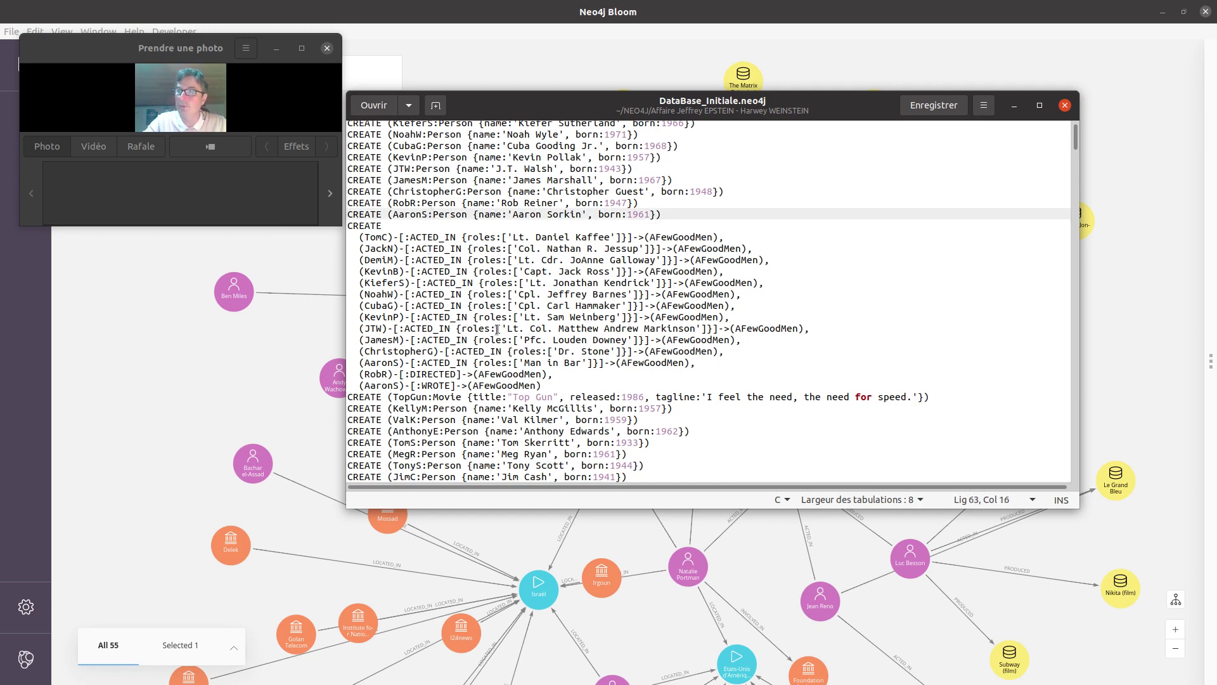
# Delete and restore the colon before Person in the script's AaronS statement
pyautogui.press('BackSpace')
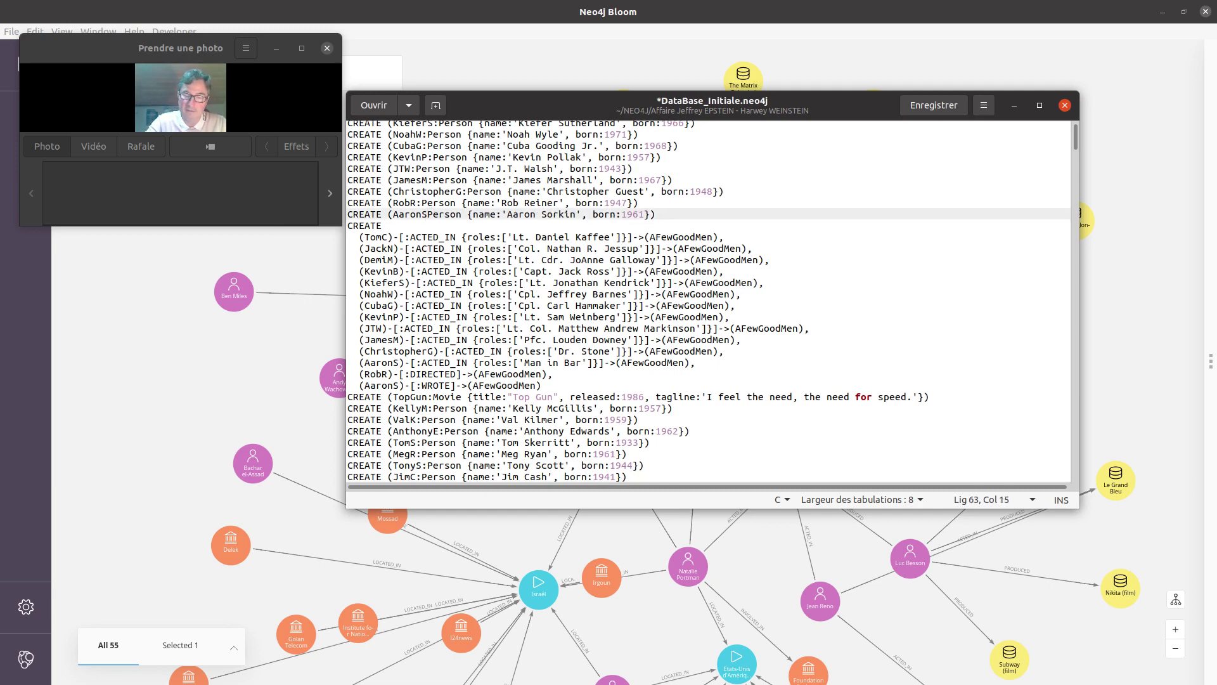
pyautogui.write(':')
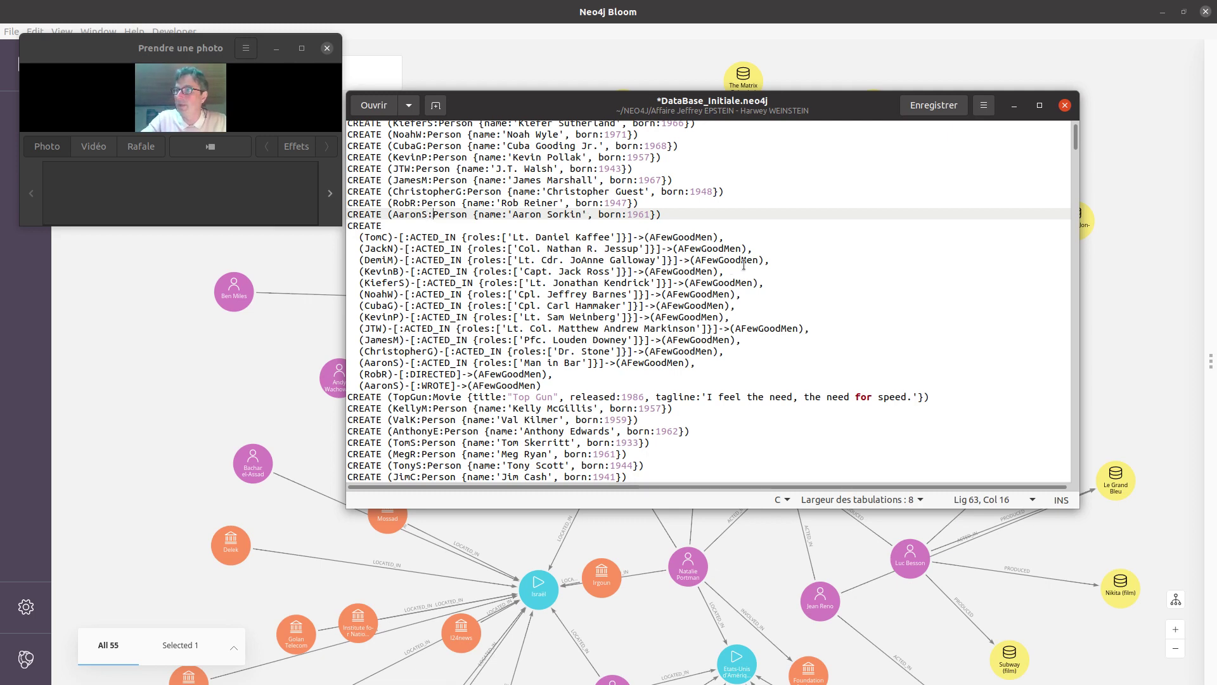
pyautogui.click(658, 212)
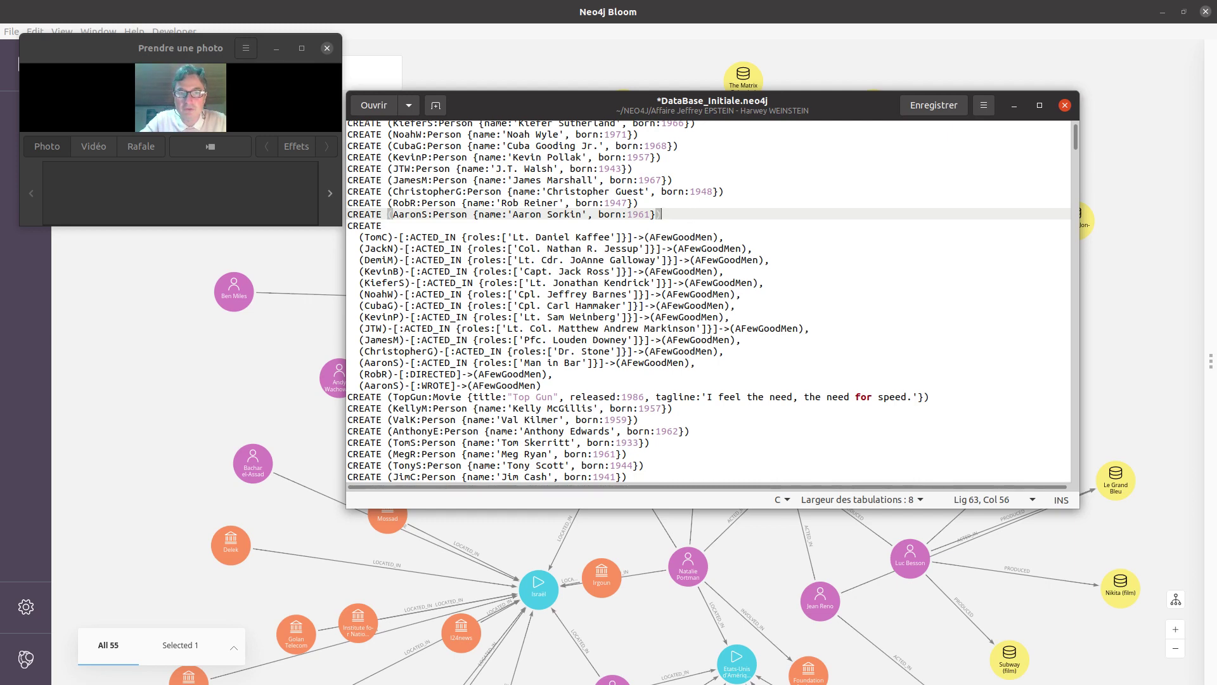
# Minimize the script editor to return to the Bloom graph and place Stephen Rea farther from V for Vendetta, below Liam Neeson
pyautogui.click(1015, 105)
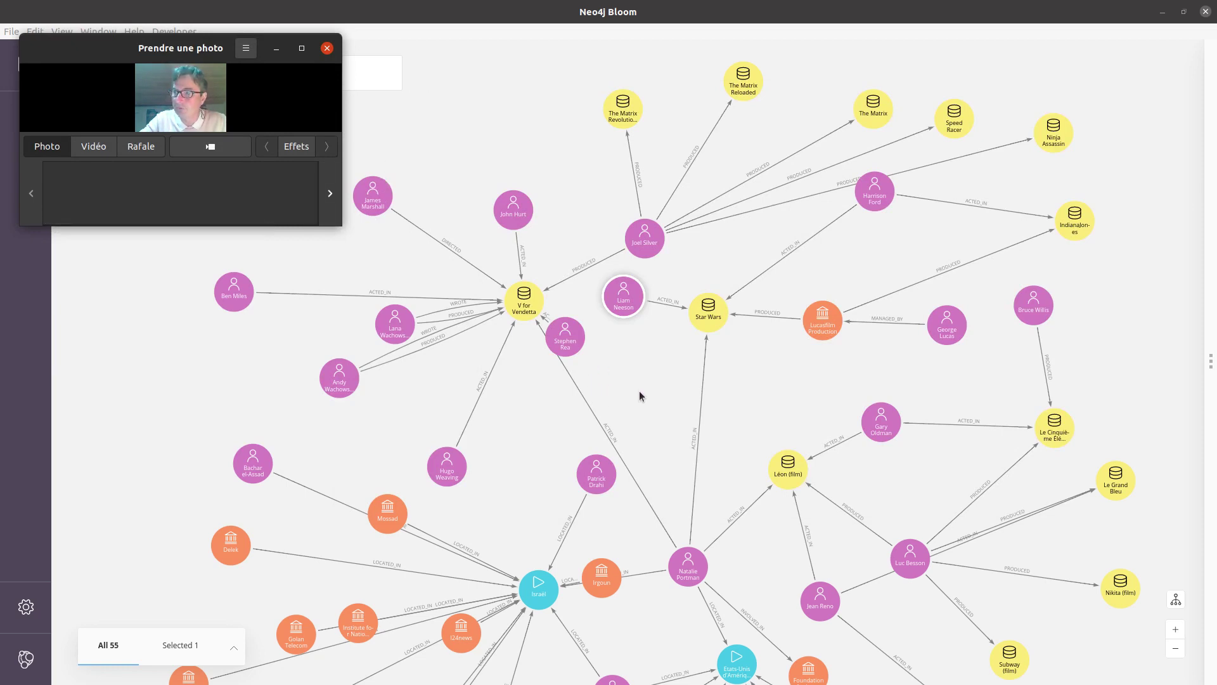
pyautogui.moveTo(565, 341); pyautogui.dragTo(635, 377)
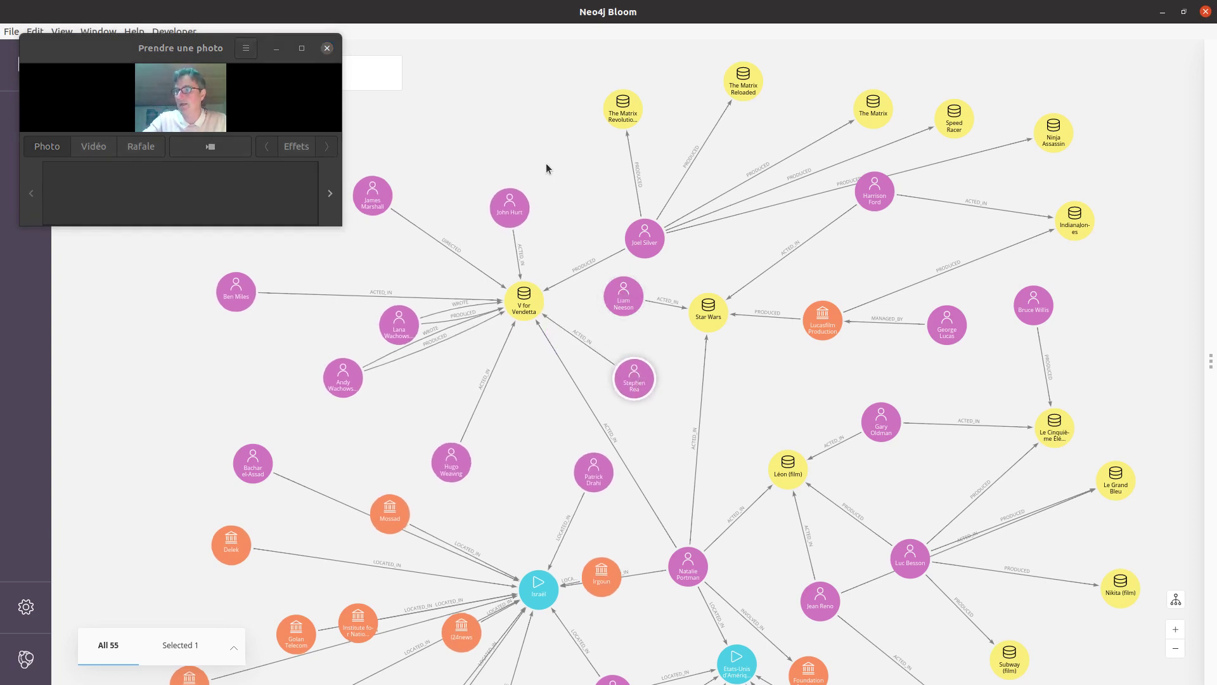
# Select all nodes in the scene, expand all their relationships from Natalie Portman's node, and clear the selection
pyautogui.scroll(-5, 567, 433)
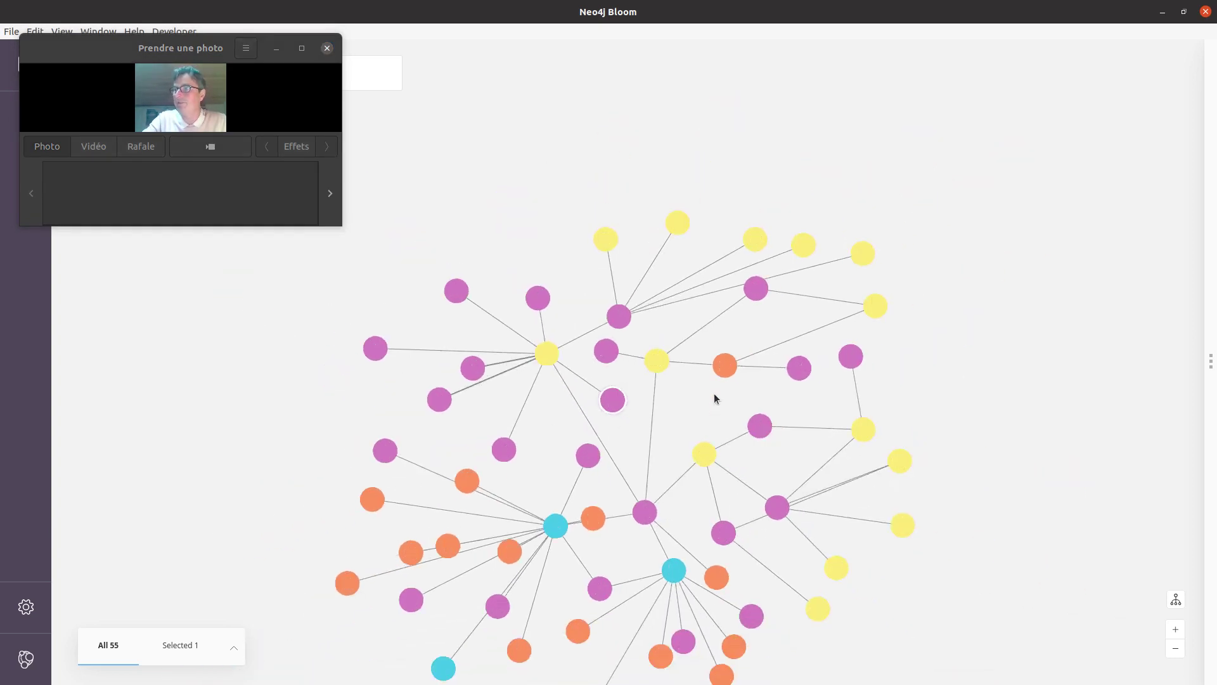
pyautogui.moveTo(700, 443); pyautogui.dragTo(725, 354)
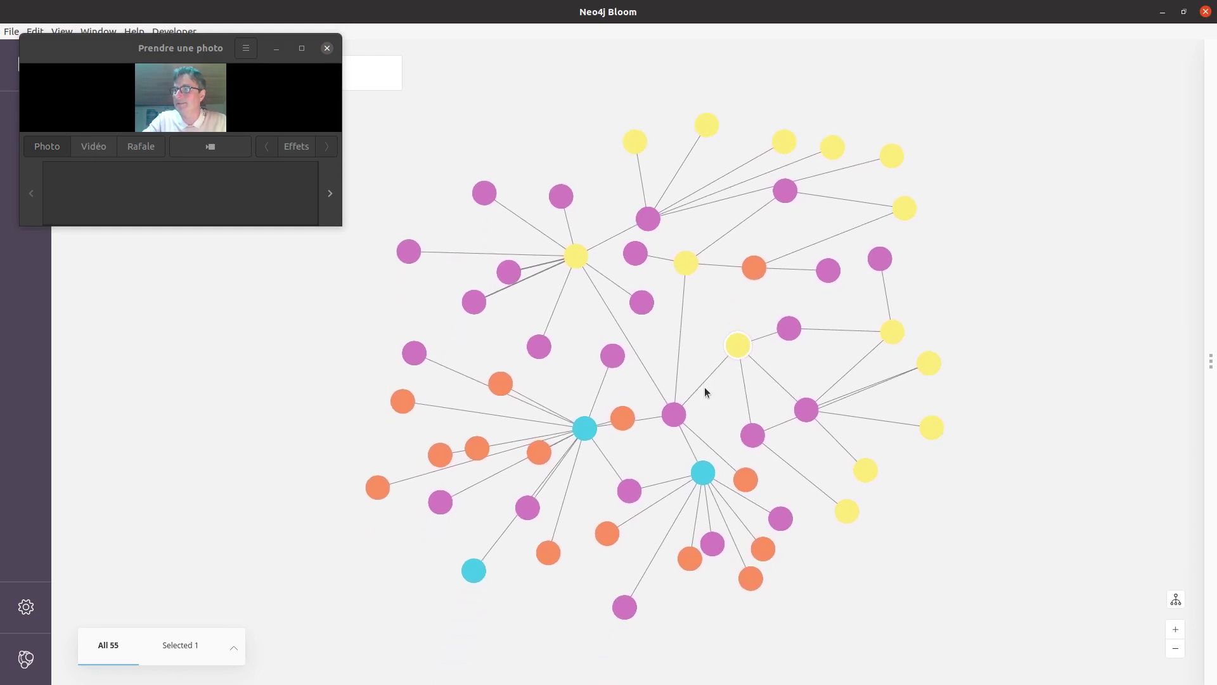
pyautogui.scroll(-2, 705, 387)
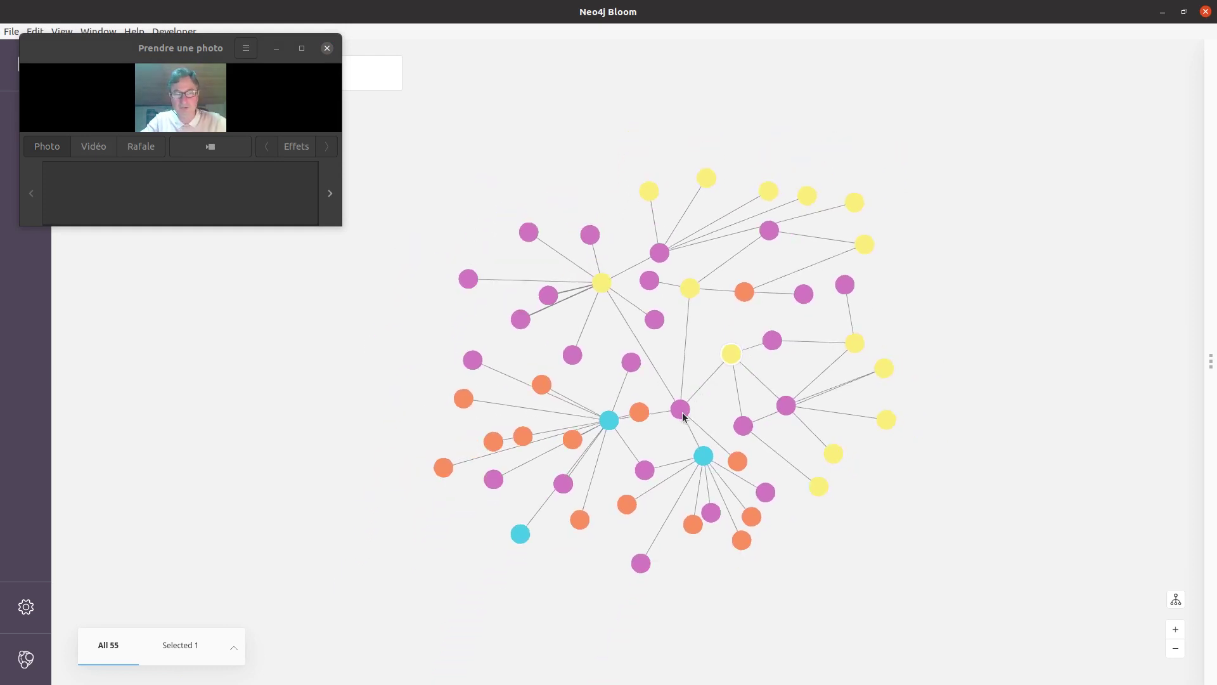
pyautogui.hotkey('ctrl', 'a')
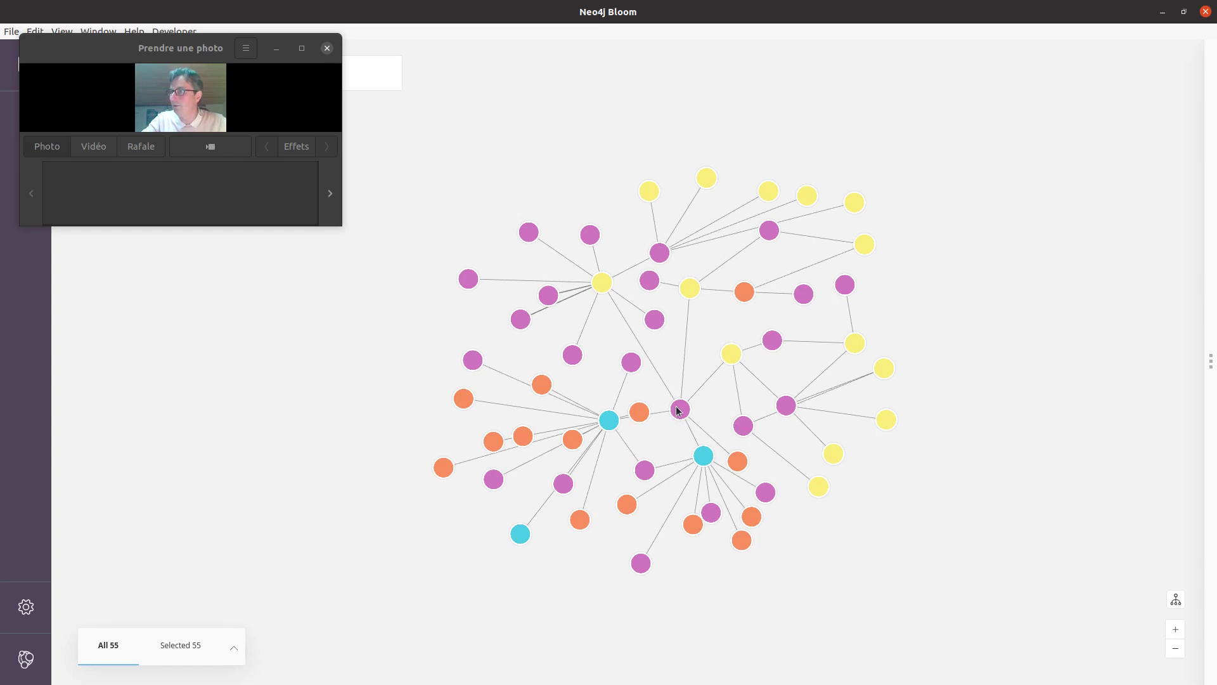
pyautogui.rightClick(679, 411)
pyautogui.moveTo(719, 512)
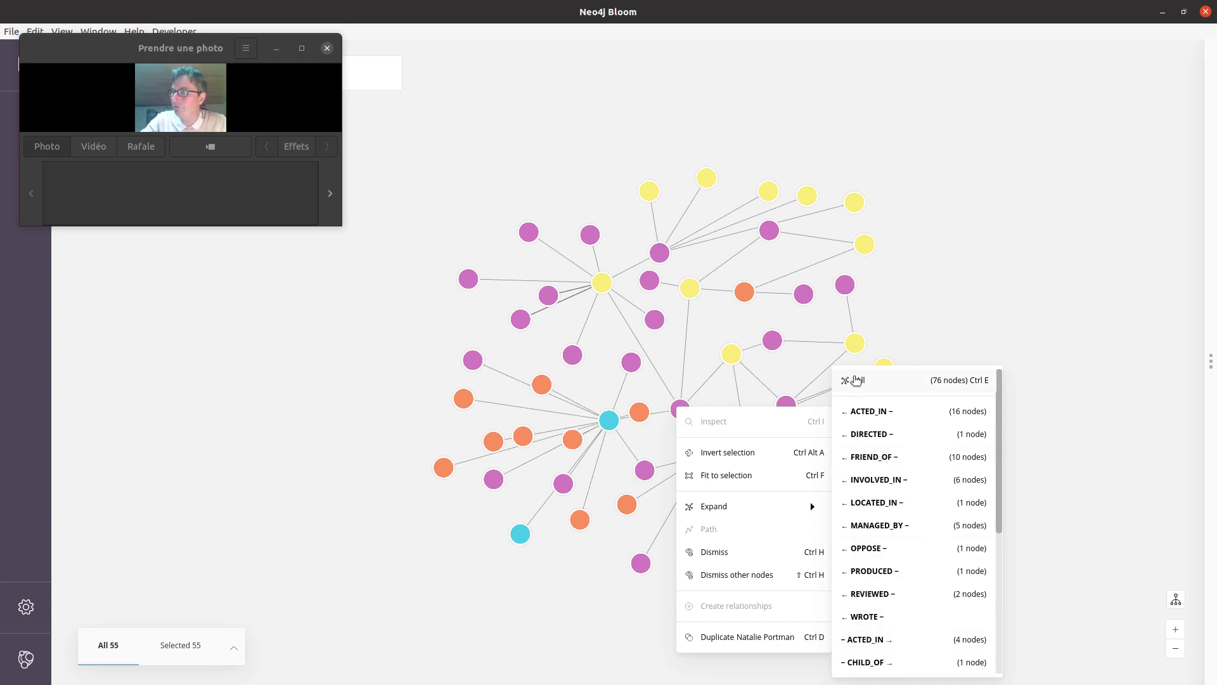
pyautogui.hotkey('ctrl', 'e')
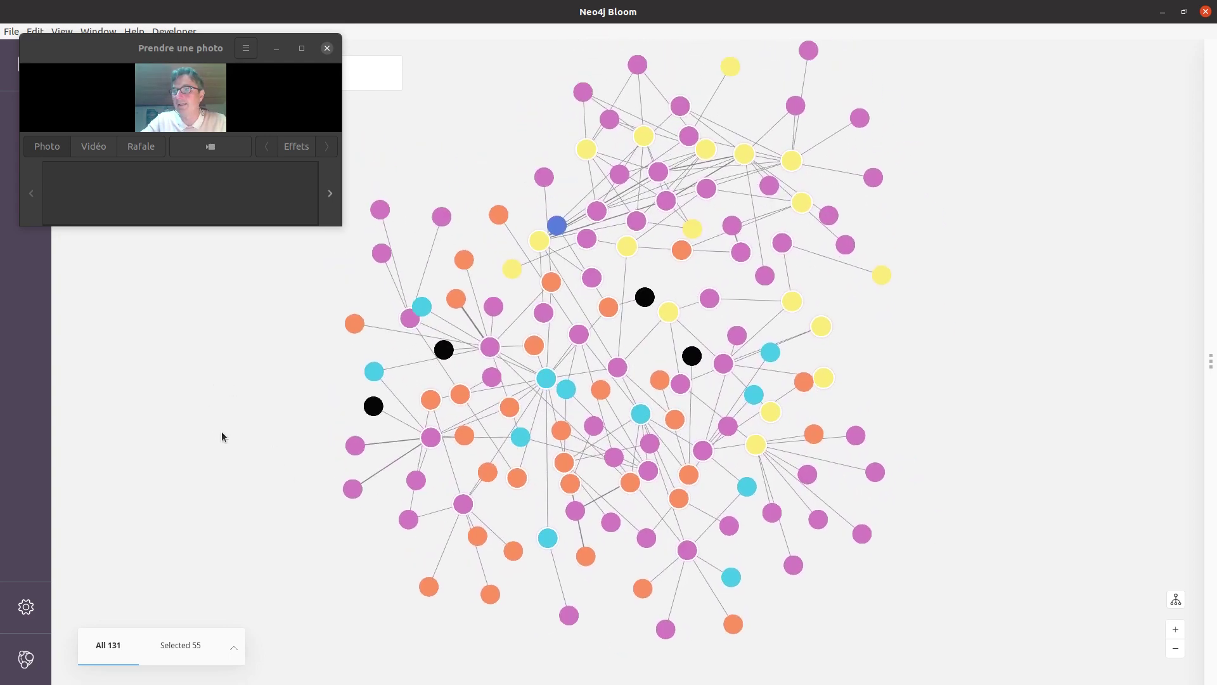
pyautogui.click(1022, 284)
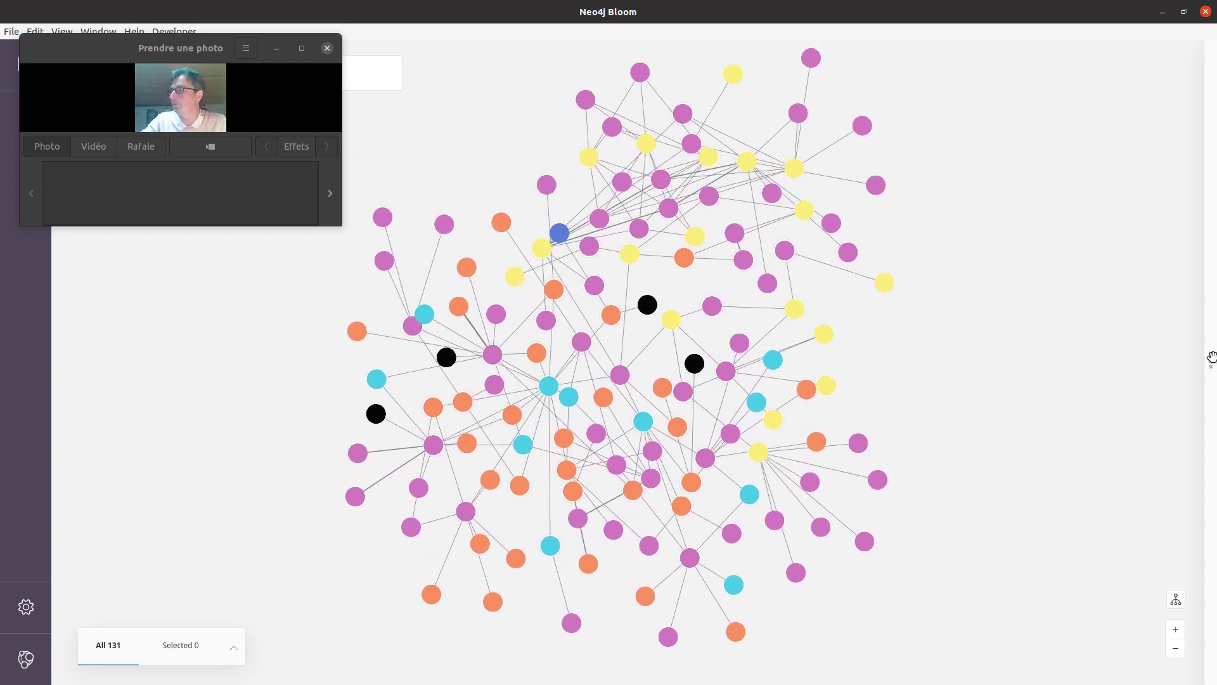
# Show the node category legend and examine the expanded graph around Patrick Drahi, Natalie Portman and Luc Besson
pyautogui.moveTo(1206, 359); pyautogui.dragTo(1002, 362)
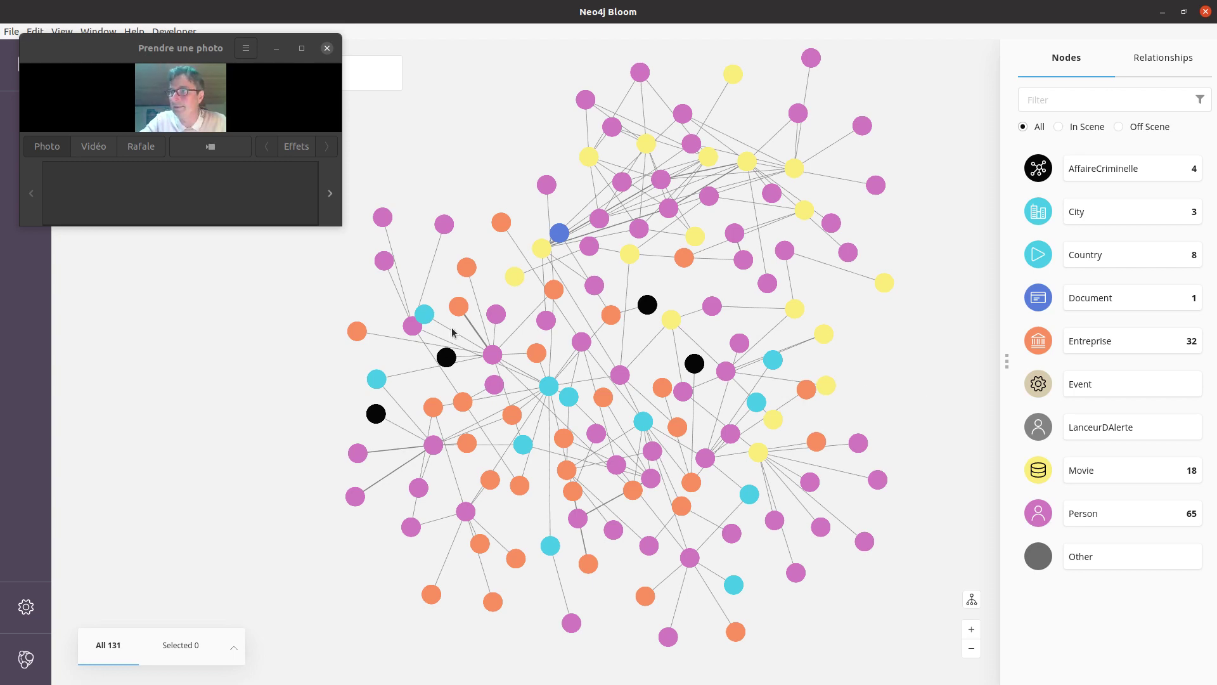
pyautogui.scroll(5, 411, 417)
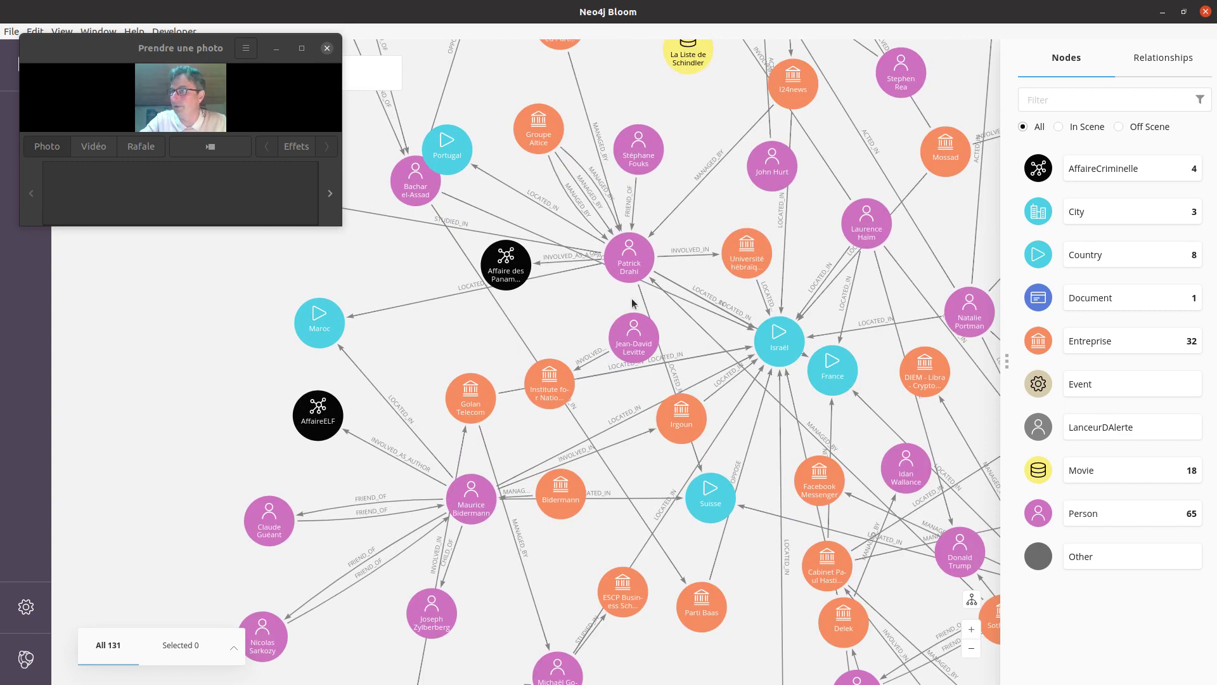
pyautogui.moveTo(830, 176); pyautogui.dragTo(442, 400)
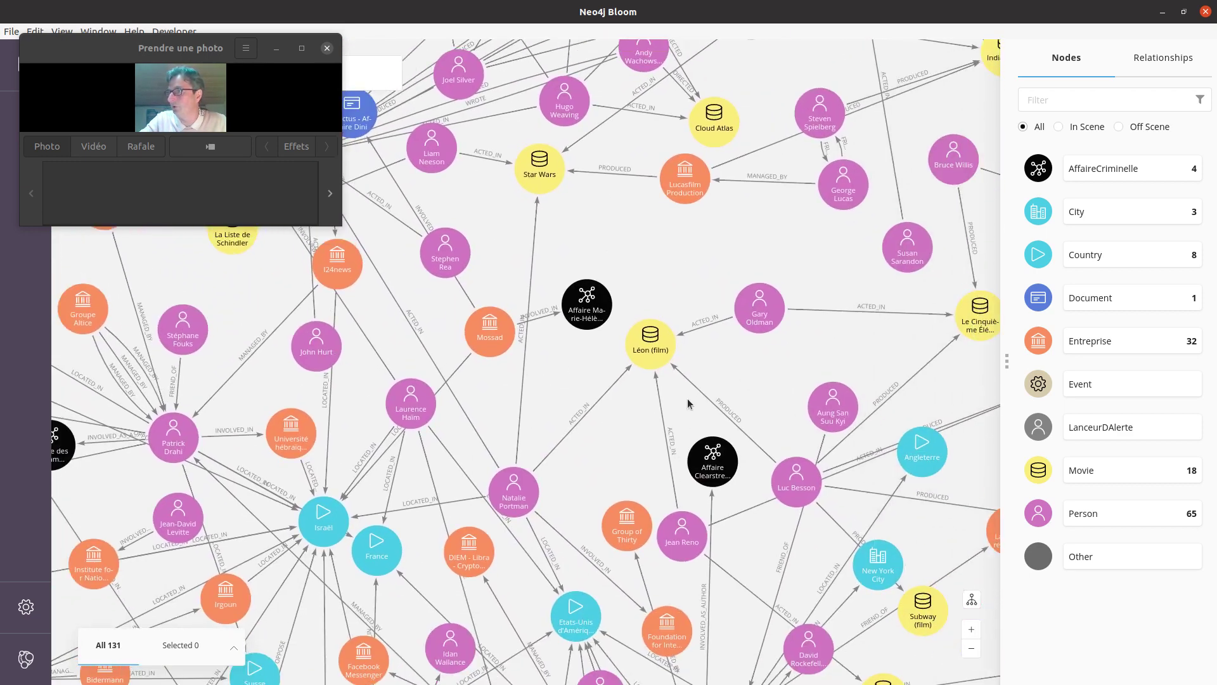
pyautogui.moveTo(695, 397); pyautogui.dragTo(436, 514)
pyautogui.moveTo(777, 336); pyautogui.dragTo(842, 648)
pyautogui.scroll(-5, 600, 437)
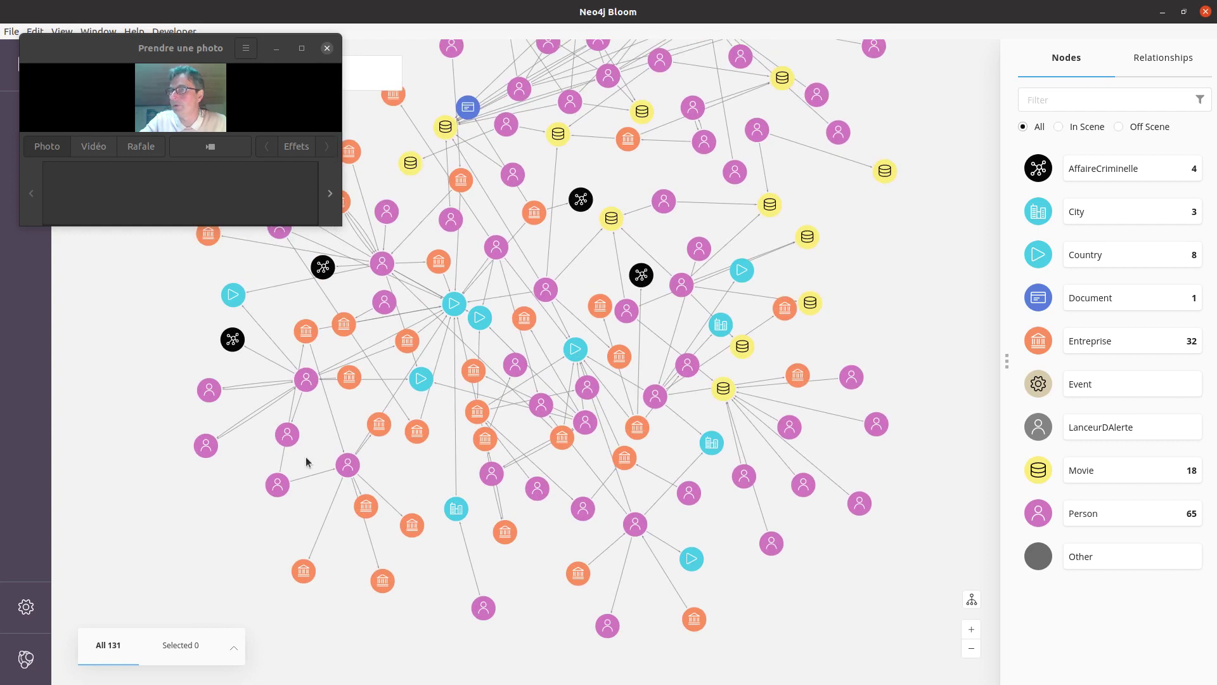
# Move the Université hébraïque node above Stéphane Fouks and place John Hurt beside La Liste de Schindler
pyautogui.scroll(5, 366, 374)
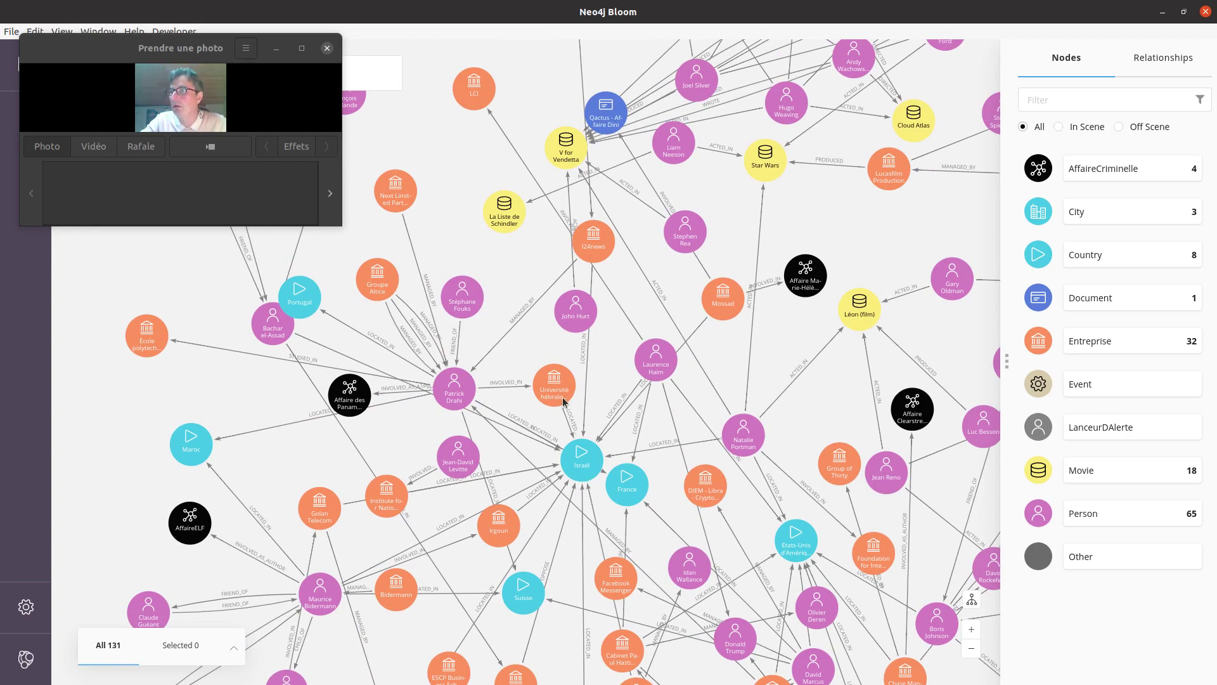
pyautogui.moveTo(554, 384); pyautogui.dragTo(478, 158)
pyautogui.moveTo(577, 311); pyautogui.dragTo(547, 210)
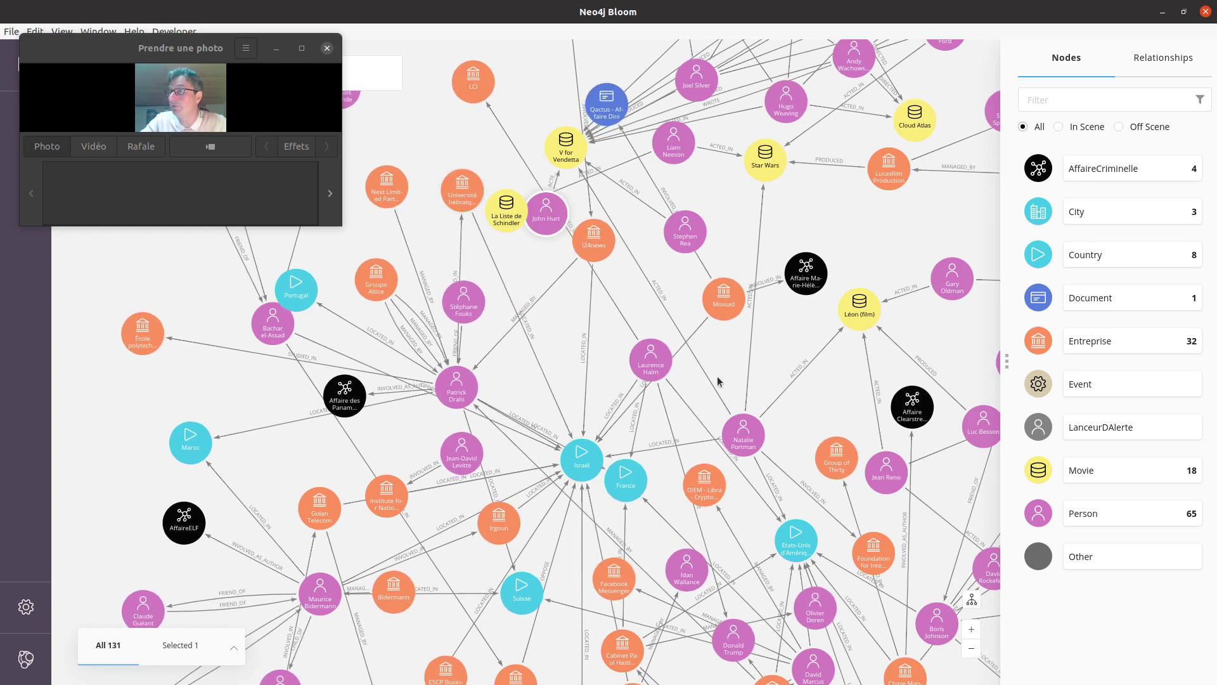
# Hide the category legend and expand all relationships of every node in the scene from Laurence Haïm's node
pyautogui.click(1007, 358)
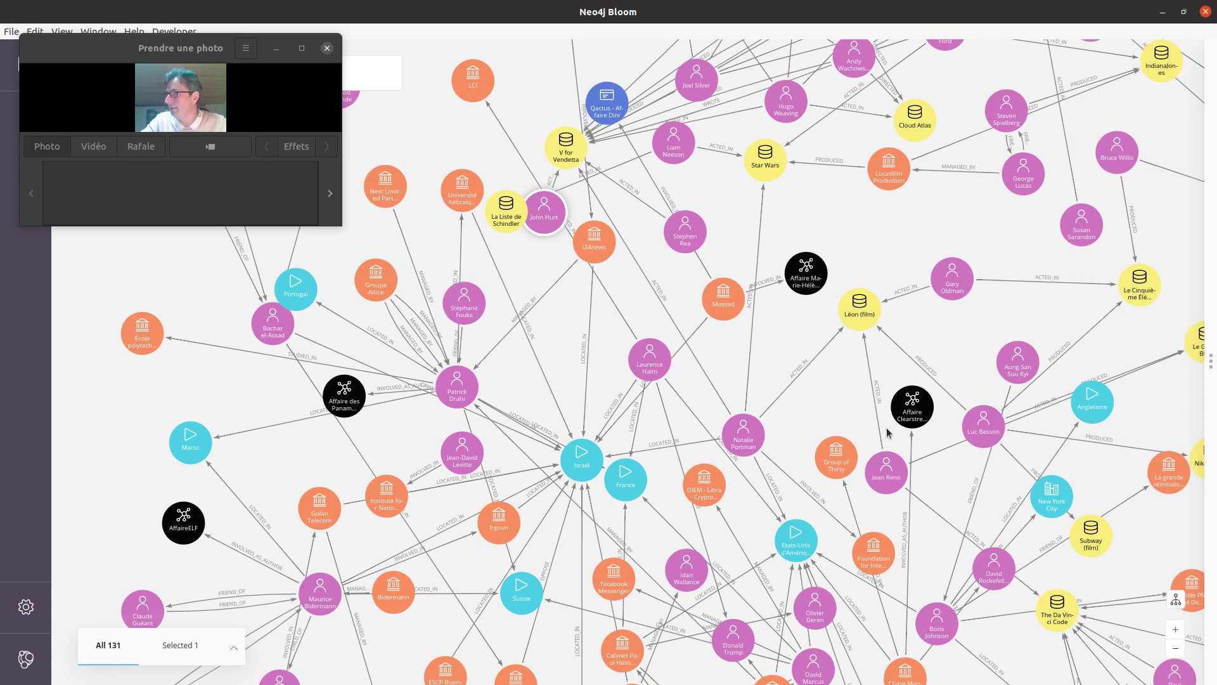
pyautogui.click(652, 372)
pyautogui.hotkey('ctrl', 'a')
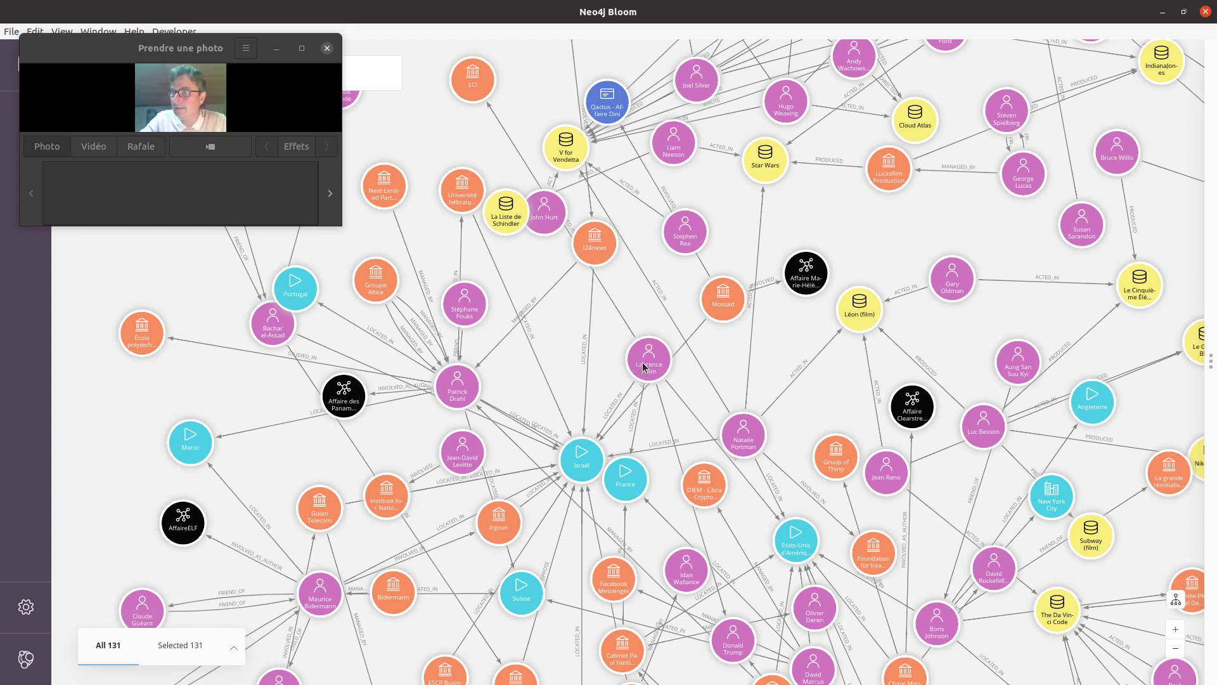
pyautogui.rightClick(644, 371)
pyautogui.moveTo(674, 465)
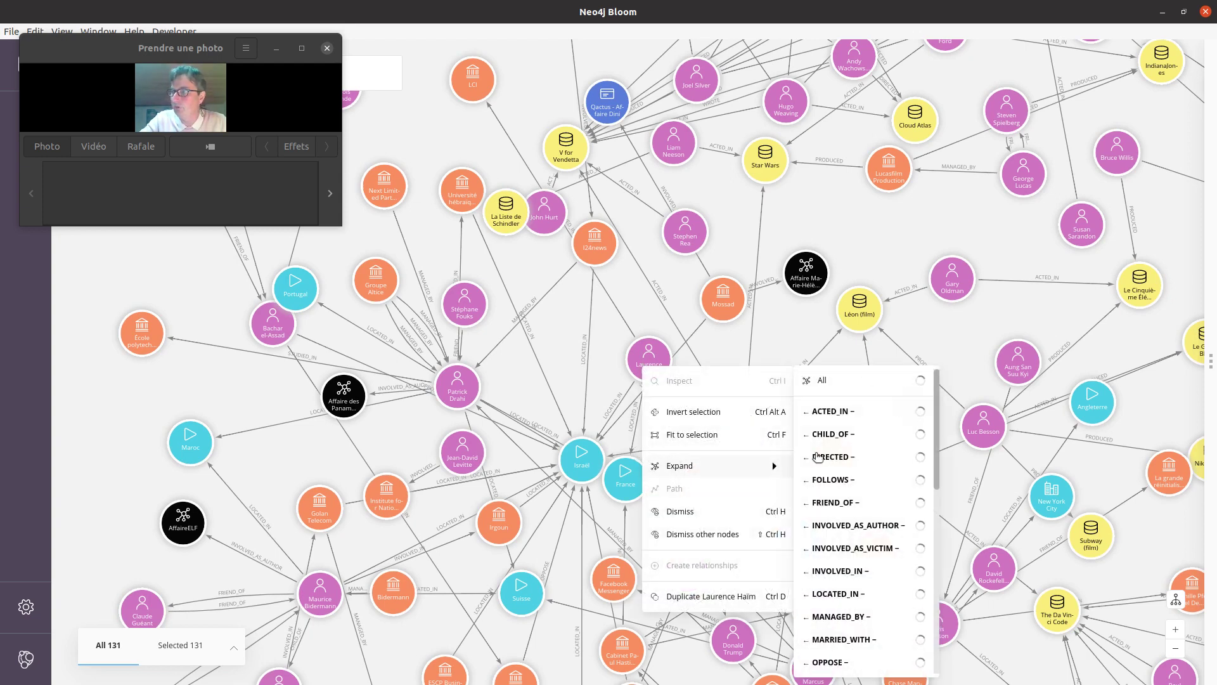
pyautogui.click(822, 382)
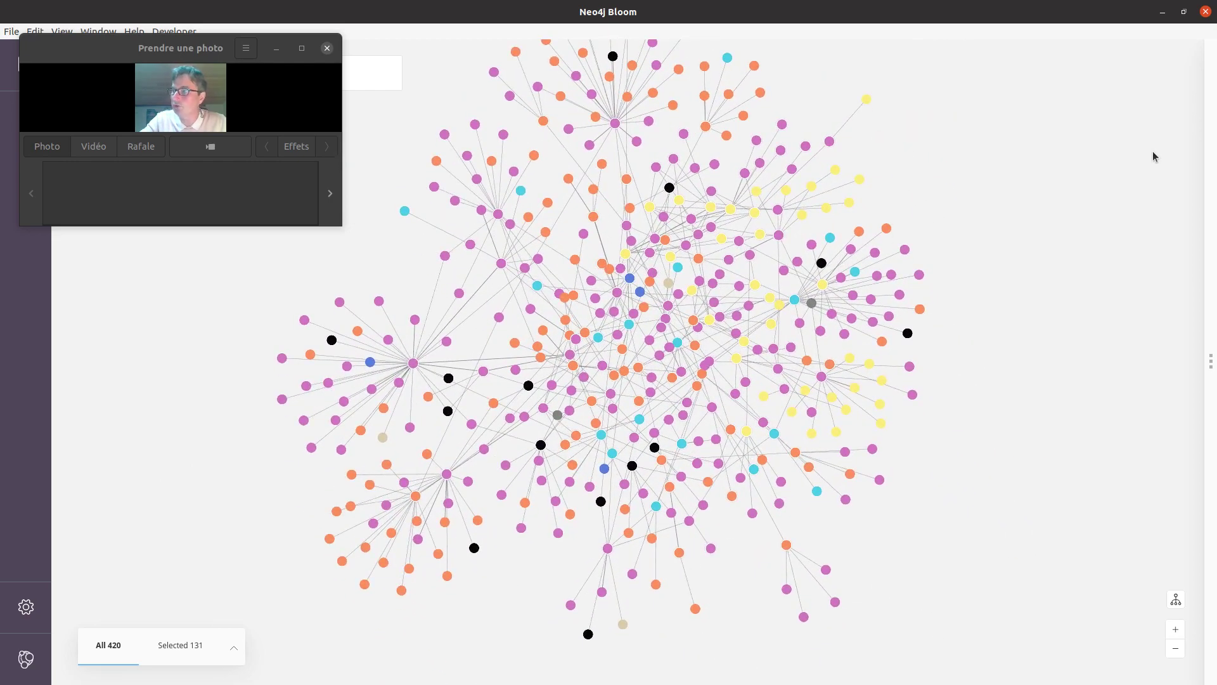
# Reopen the category legend, try greens #50D550 and #07EA07 on the AffaireCriminelle nodes, and set their color to near-black #090A09
pyautogui.click(1210, 355)
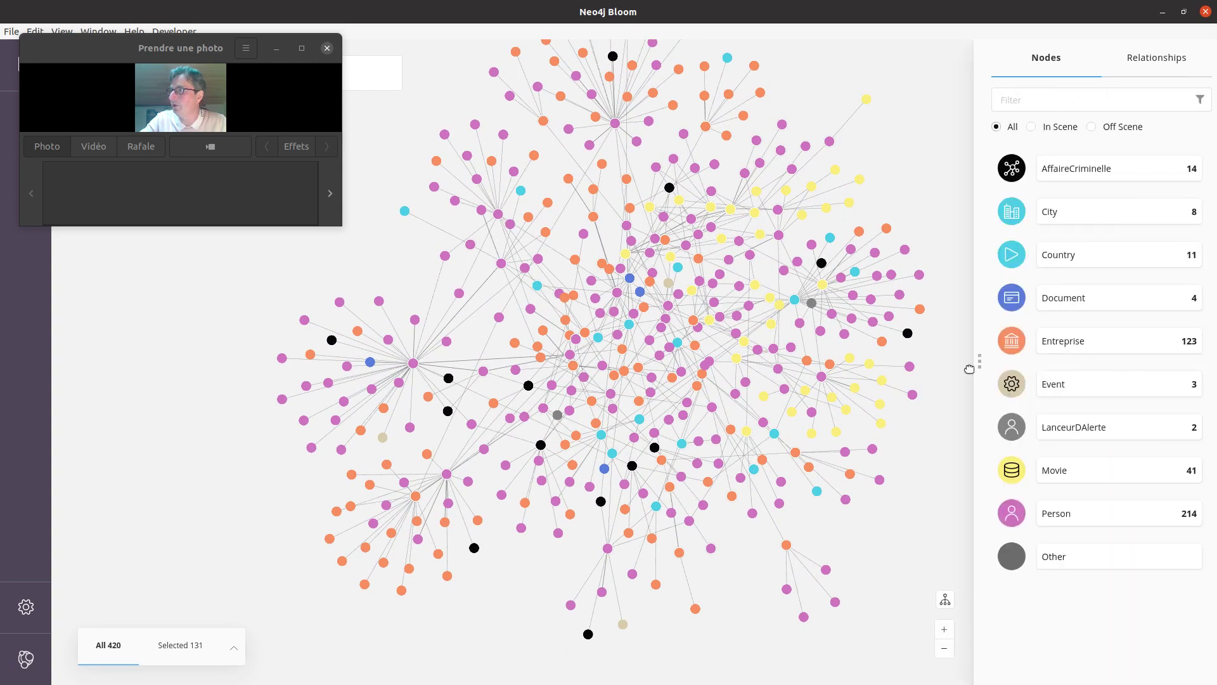
pyautogui.click(1009, 172)
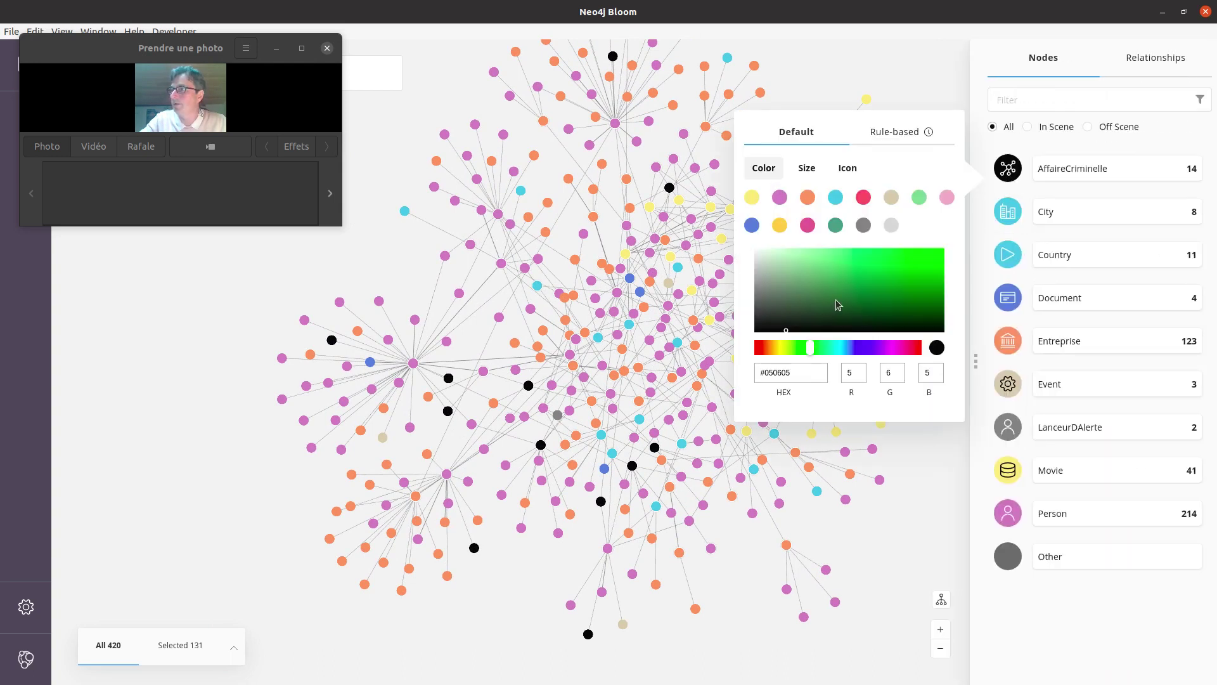
pyautogui.click(873, 262)
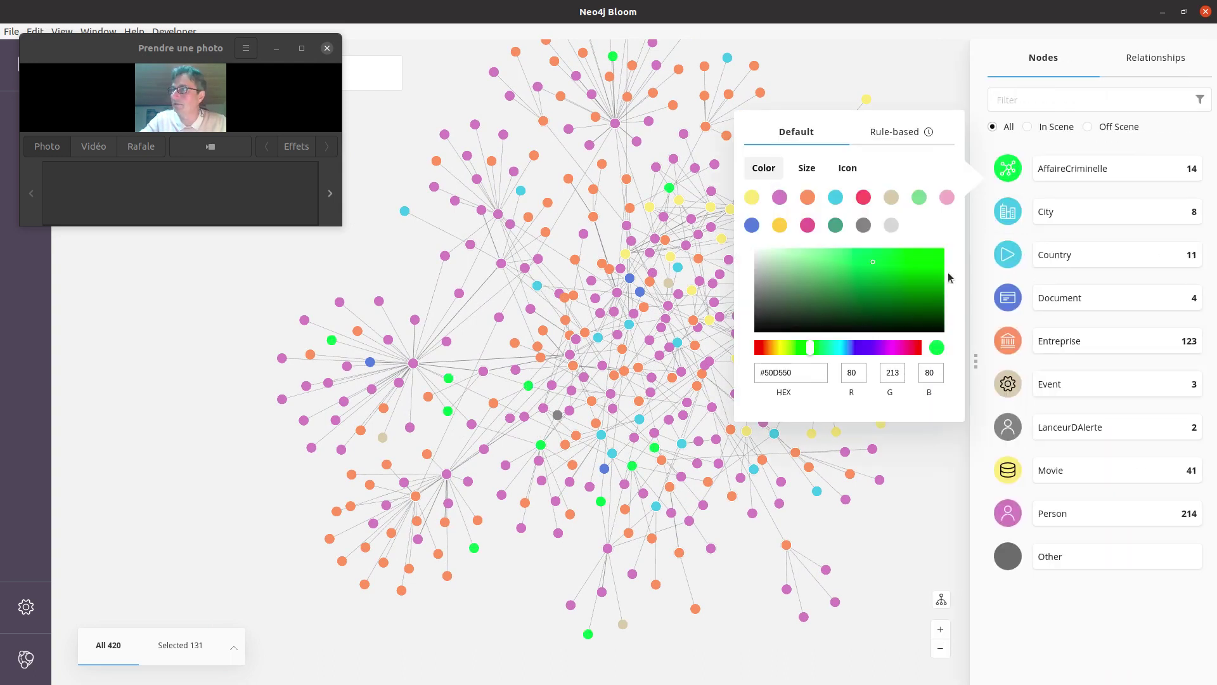
pyautogui.click(938, 255)
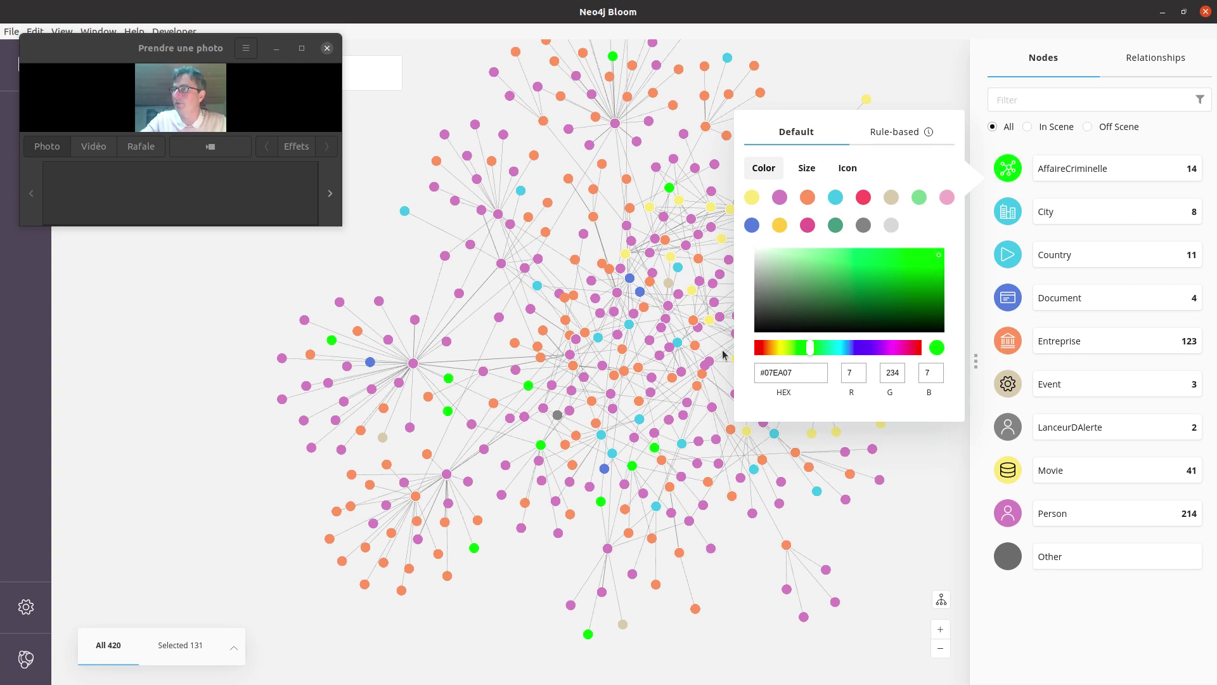
pyautogui.click(773, 329)
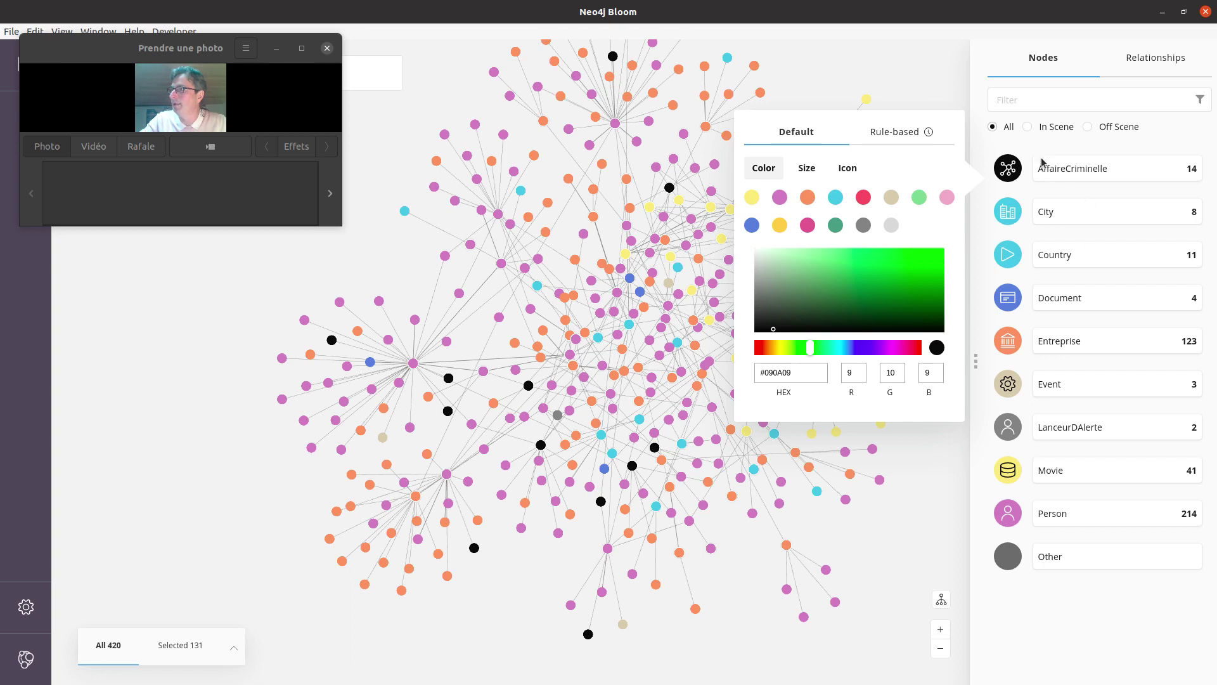
# View the icon choices for the AffaireCriminelle category, close its style settings and narrow the legend
pyautogui.click(848, 168)
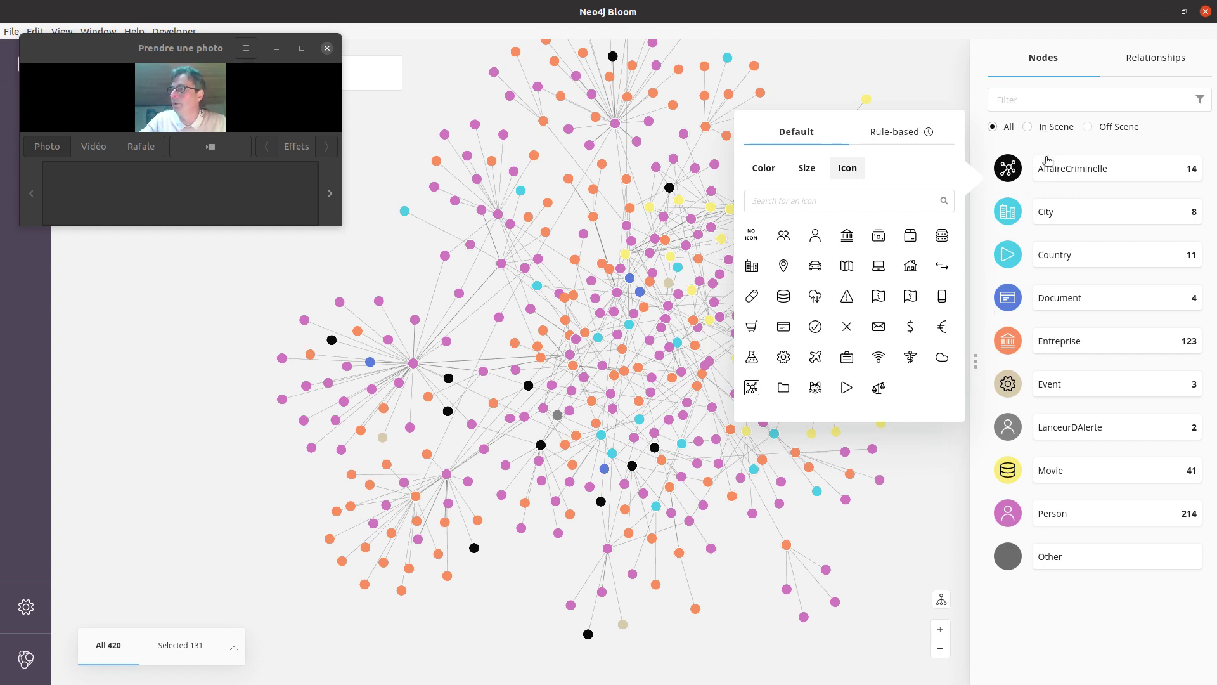
pyautogui.click(976, 139)
pyautogui.moveTo(974, 362); pyautogui.dragTo(1011, 351)
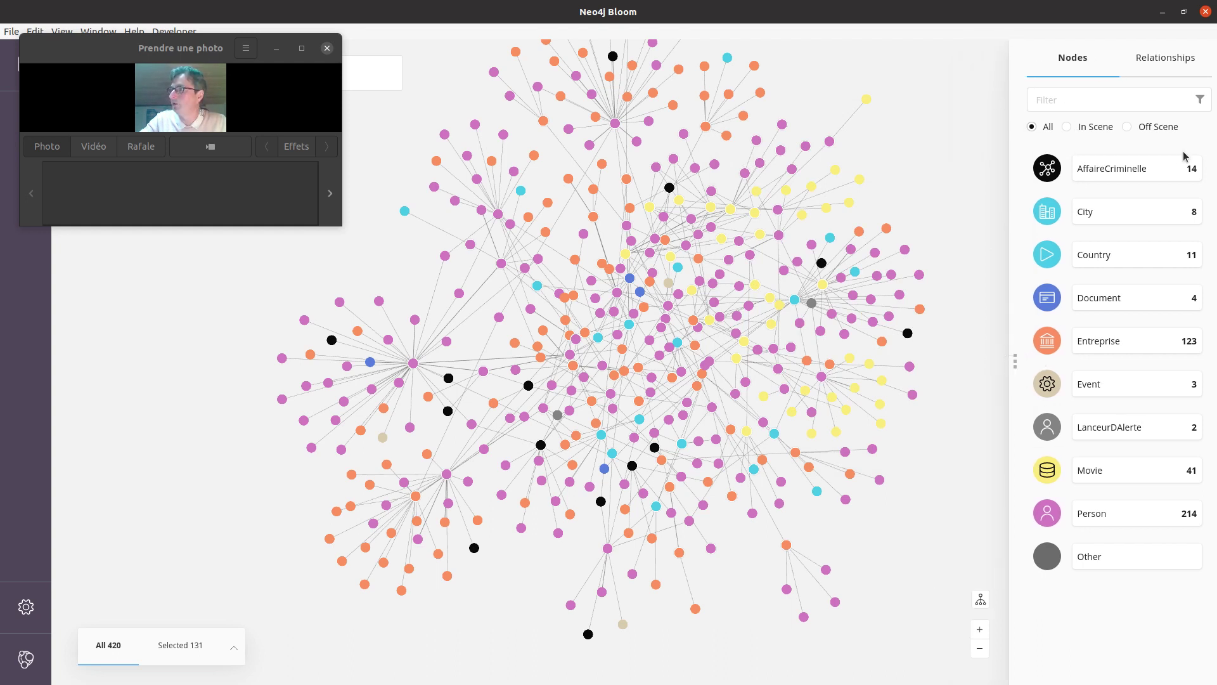
# Bring the Affaire Sarkozy and Affaire Lybienne nodes closer to Nicolas Sarkozy and place Affaire Guéant just below Claude Guéant
pyautogui.scroll(10, 389, 354)
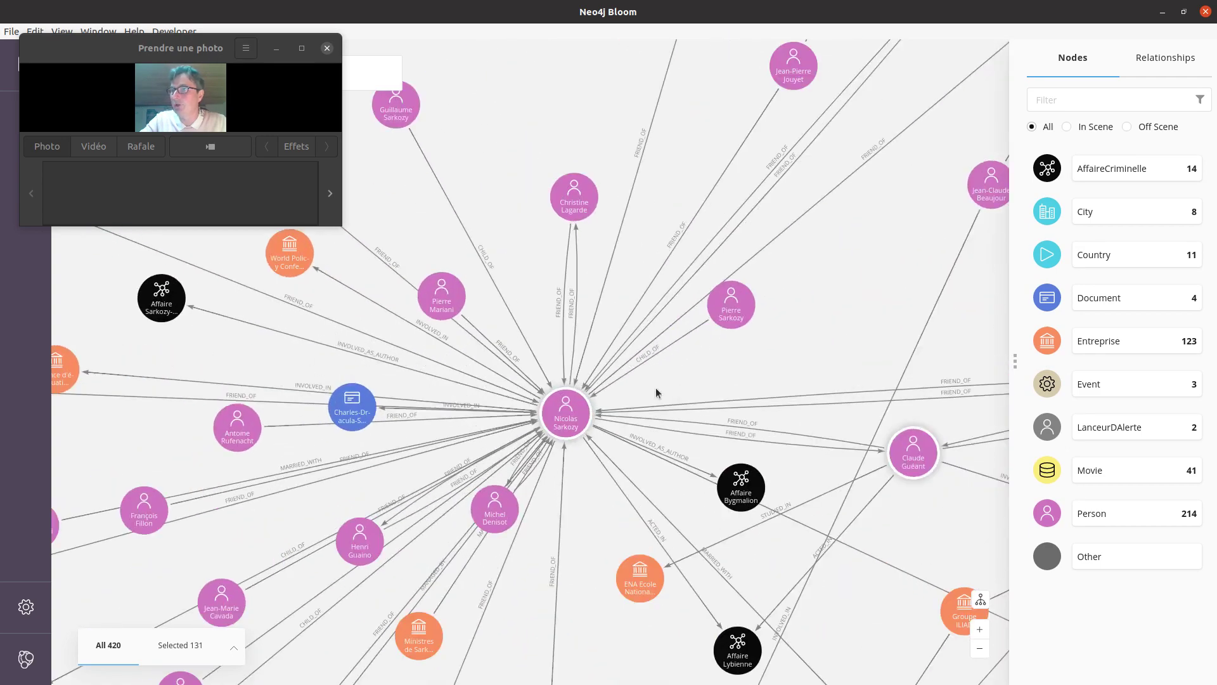
pyautogui.moveTo(169, 305); pyautogui.dragTo(254, 364)
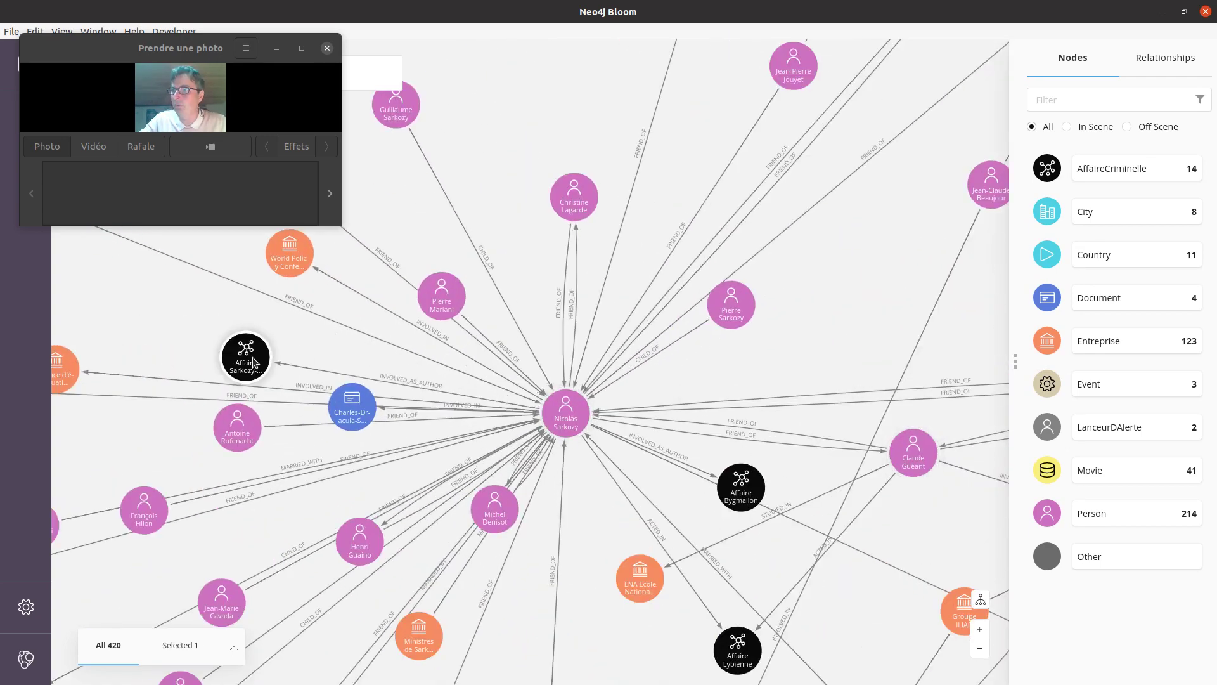
pyautogui.moveTo(556, 409); pyautogui.dragTo(580, 370)
pyautogui.moveTo(869, 388); pyautogui.dragTo(555, 393)
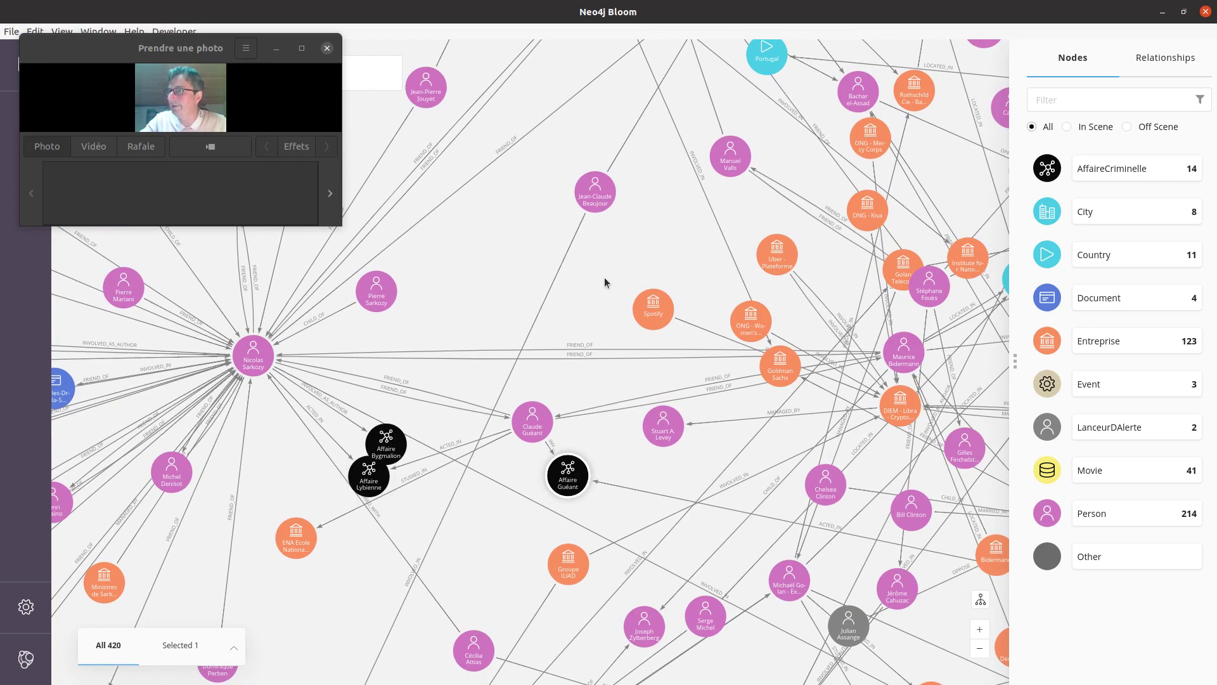
# Examine the expanded connections around the Matrix films, Speed Racer and Ninja Assassin
pyautogui.moveTo(603, 280); pyautogui.dragTo(592, 587)
pyautogui.scroll(-5, 585, 490)
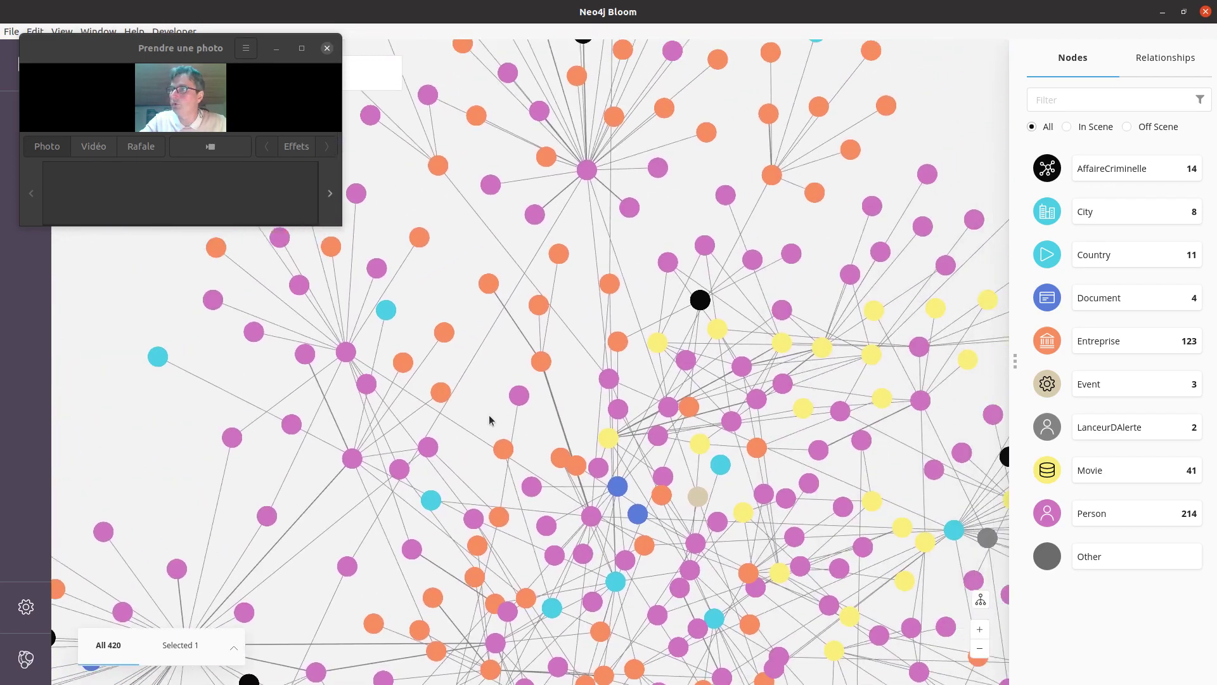
pyautogui.scroll(5, 653, 416)
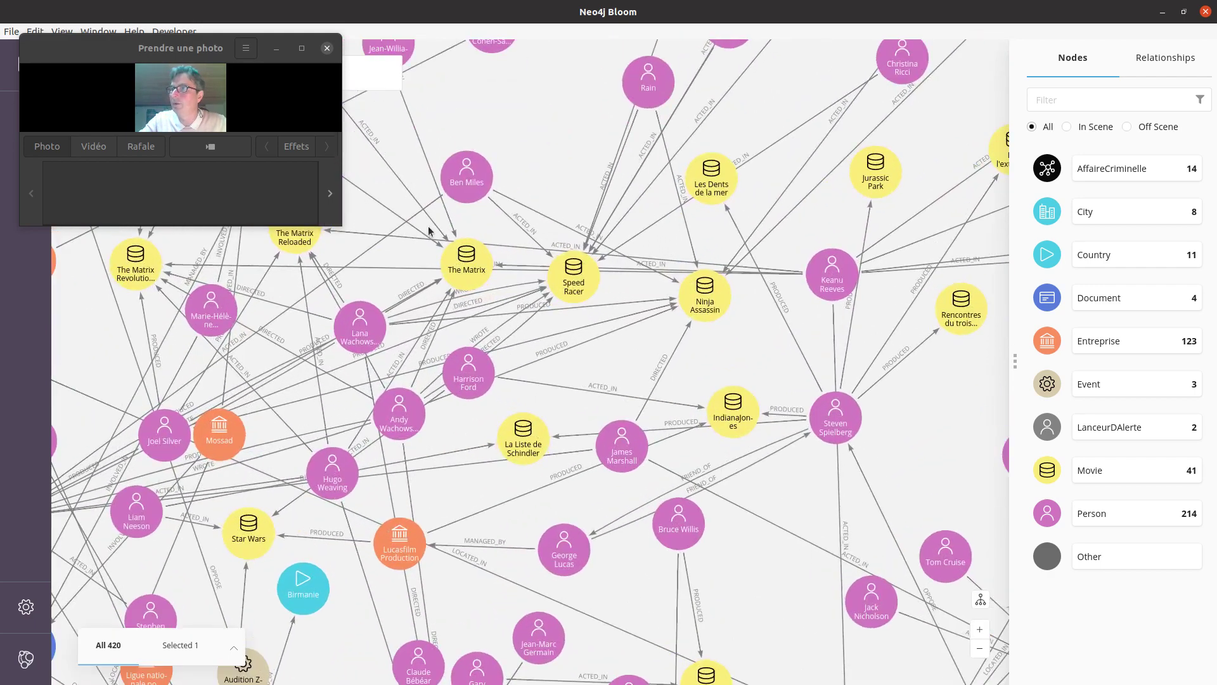
pyautogui.scroll(2, 493, 355)
pyautogui.moveTo(493, 355); pyautogui.dragTo(602, 433)
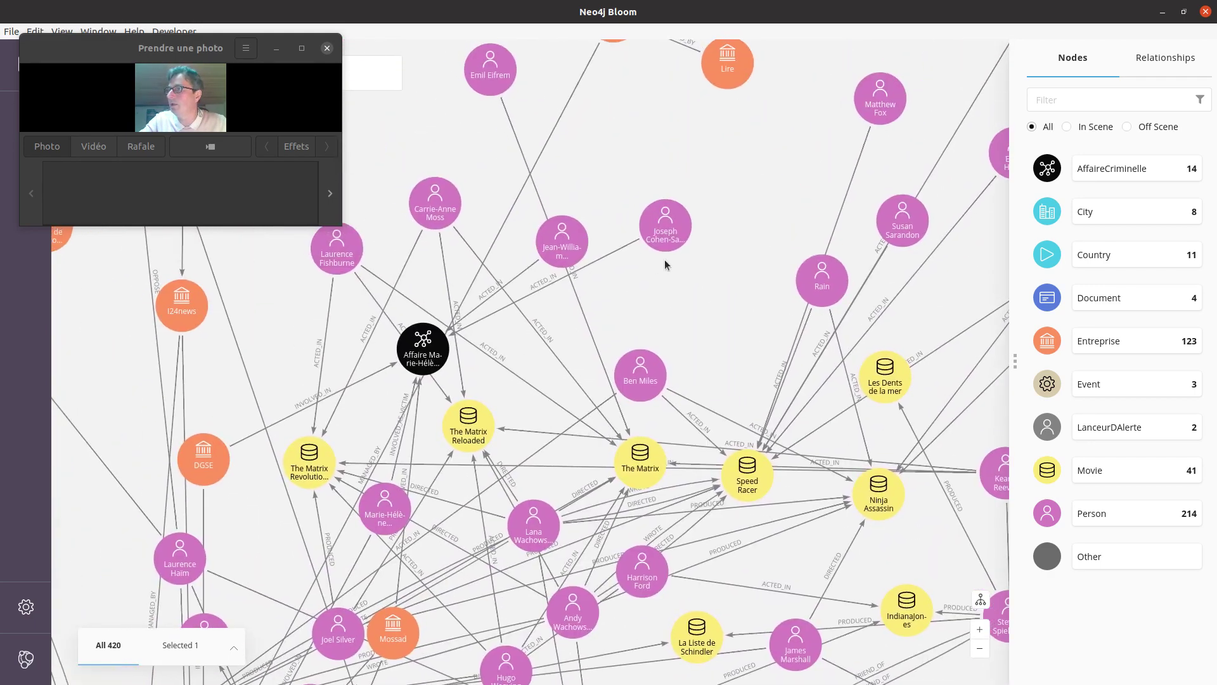
pyautogui.moveTo(663, 181); pyautogui.dragTo(556, 239)
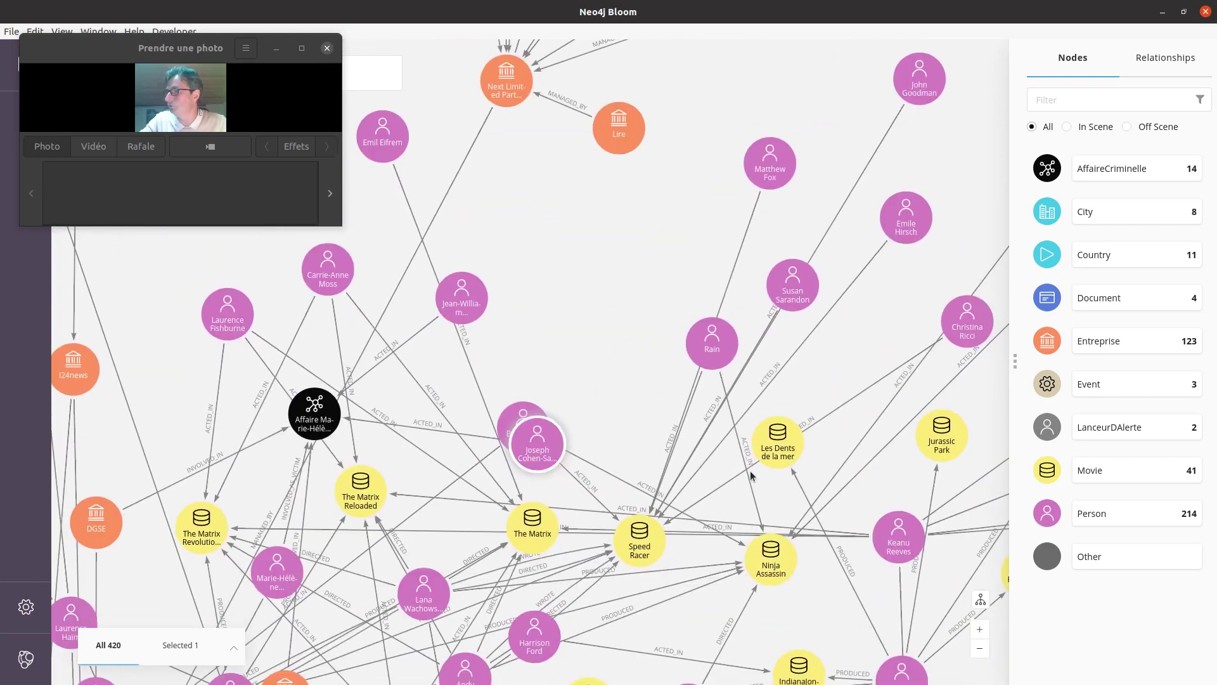
pyautogui.moveTo(751, 476); pyautogui.dragTo(569, 171)
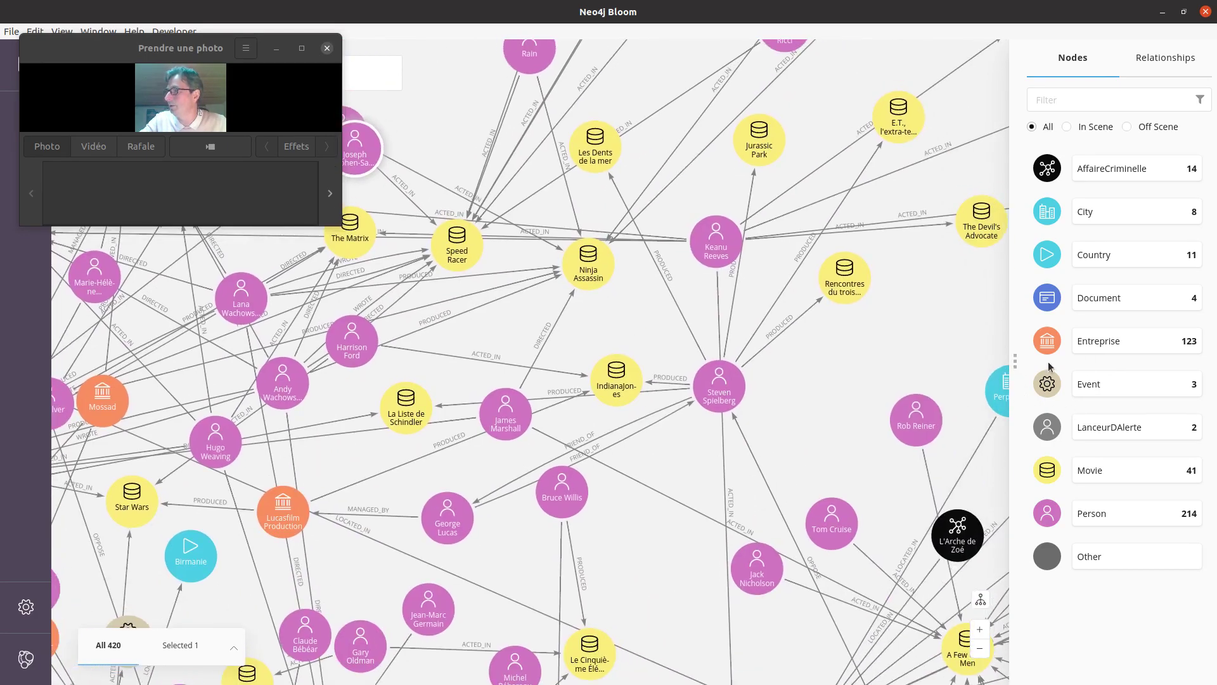
pyautogui.click(1015, 362)
pyautogui.moveTo(1018, 464); pyautogui.dragTo(712, 89)
pyautogui.moveTo(946, 578); pyautogui.dragTo(941, 155)
pyautogui.scroll(-5, 888, 204)
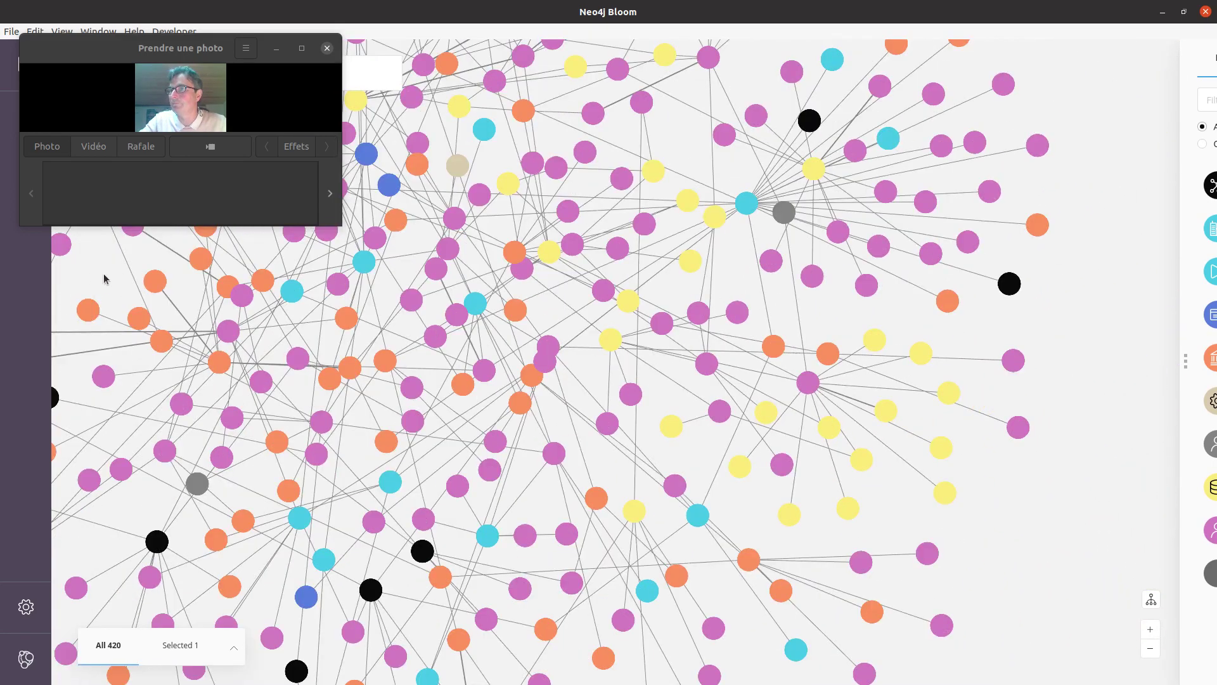
pyautogui.moveTo(104, 273); pyautogui.dragTo(412, 432)
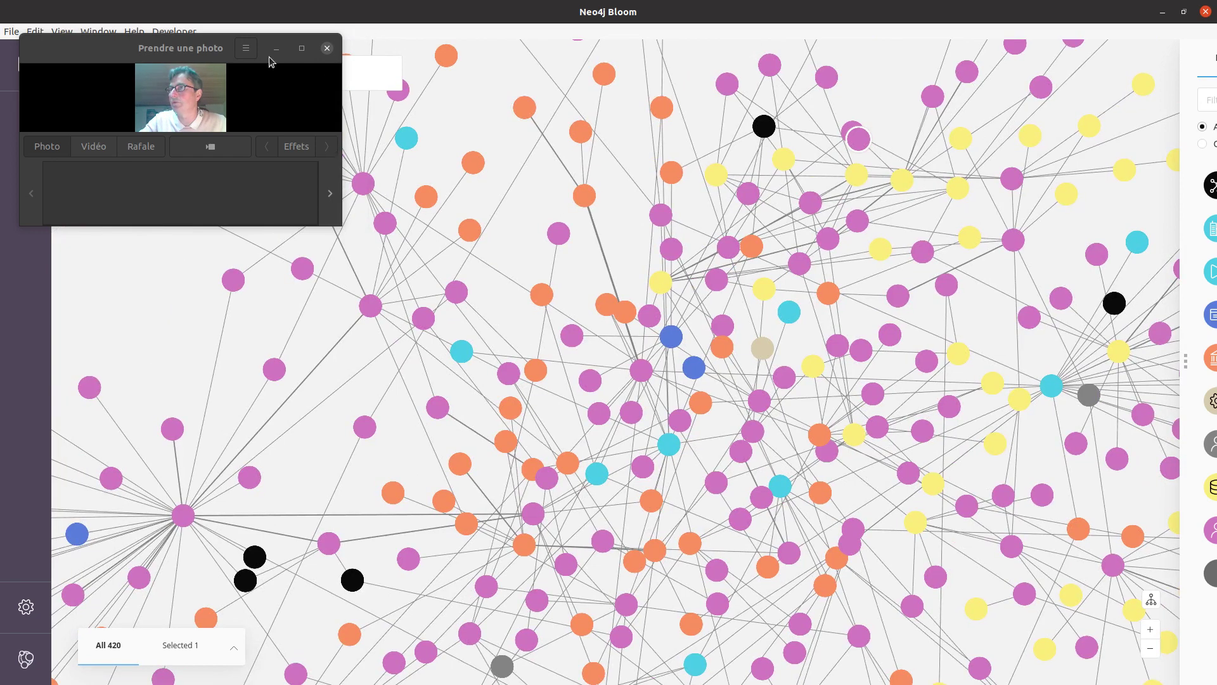
# Move the camera window off the search field and run a full-text search for "epstein"
pyautogui.moveTo(160, 48); pyautogui.dragTo(167, 180)
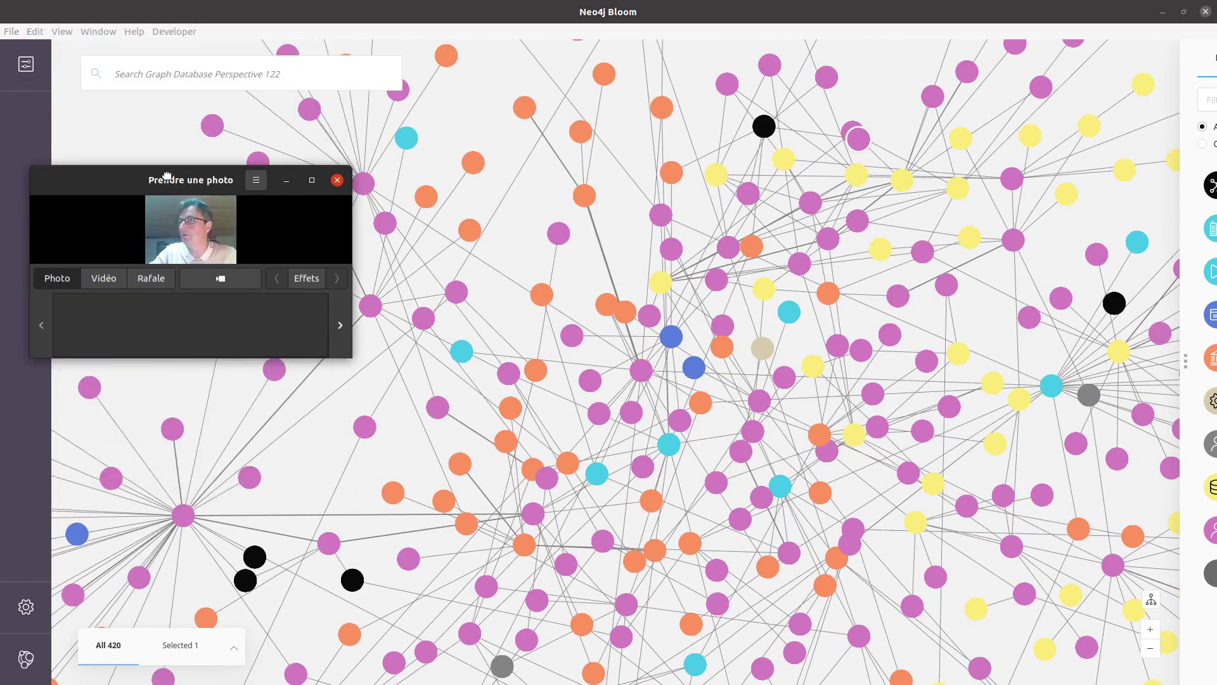
pyautogui.click(245, 74)
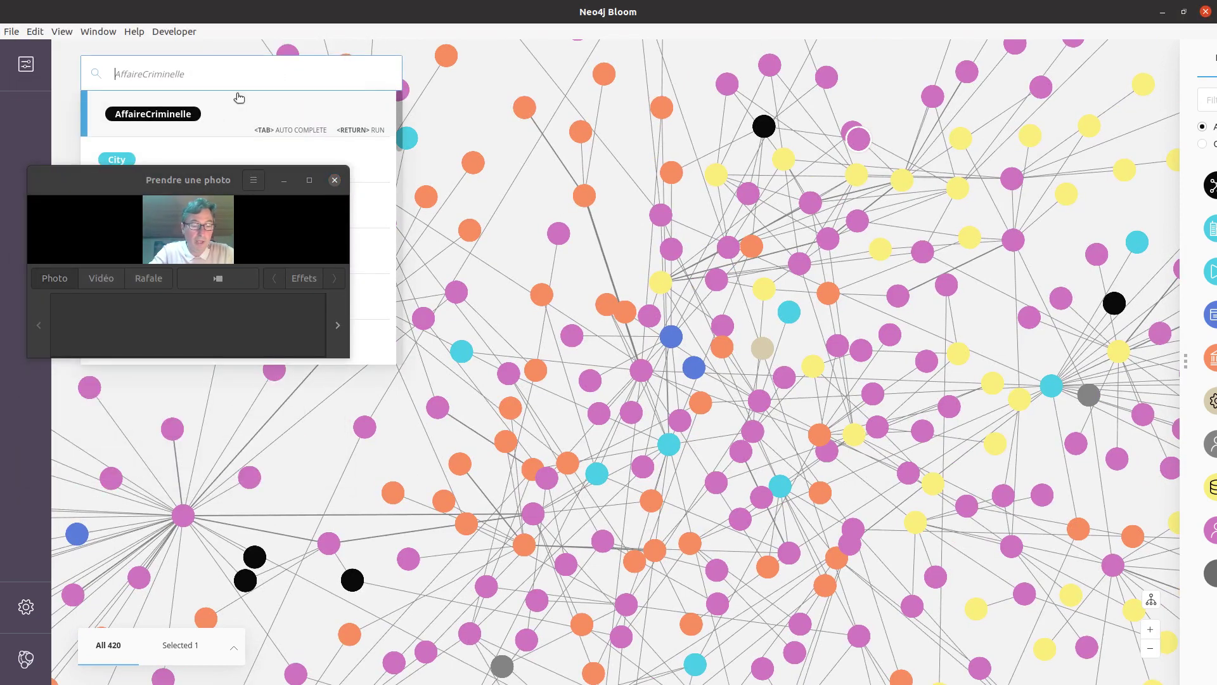
pyautogui.write('epstein')
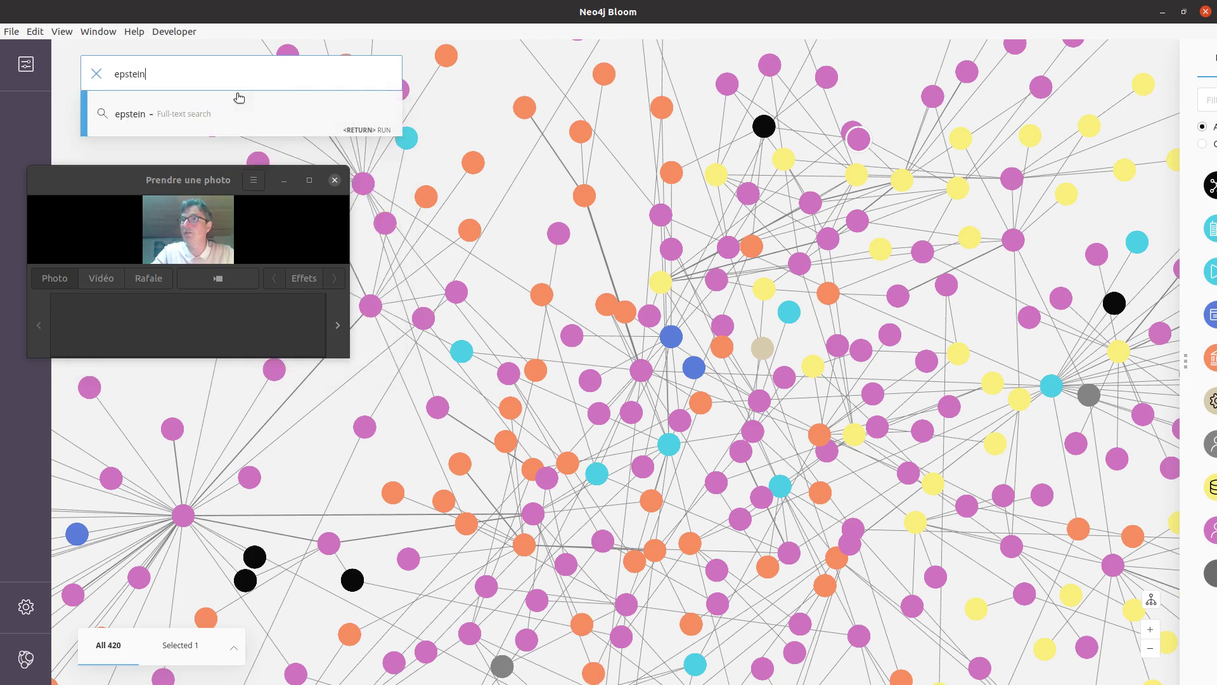
pyautogui.press('Return')
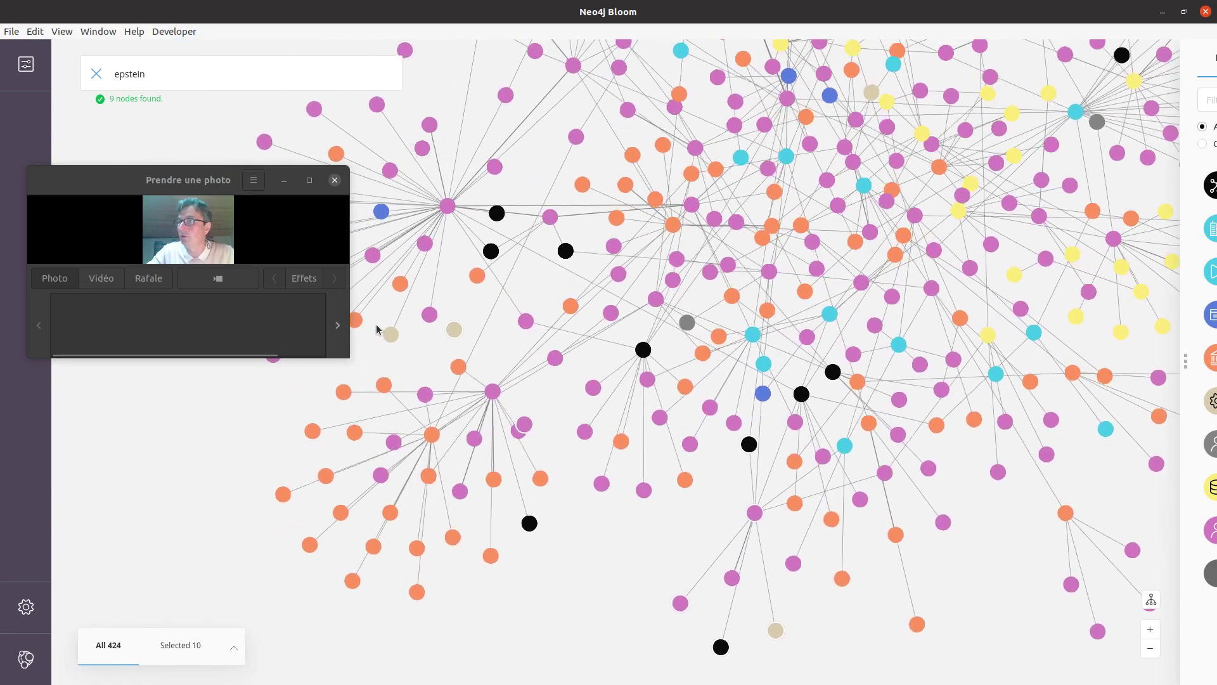
# Clear the selection, reposition the isolated Mise en examen Jean-Luc Brunel event node and close the camera window
pyautogui.click(161, 454)
pyautogui.scroll(3, 98, 448)
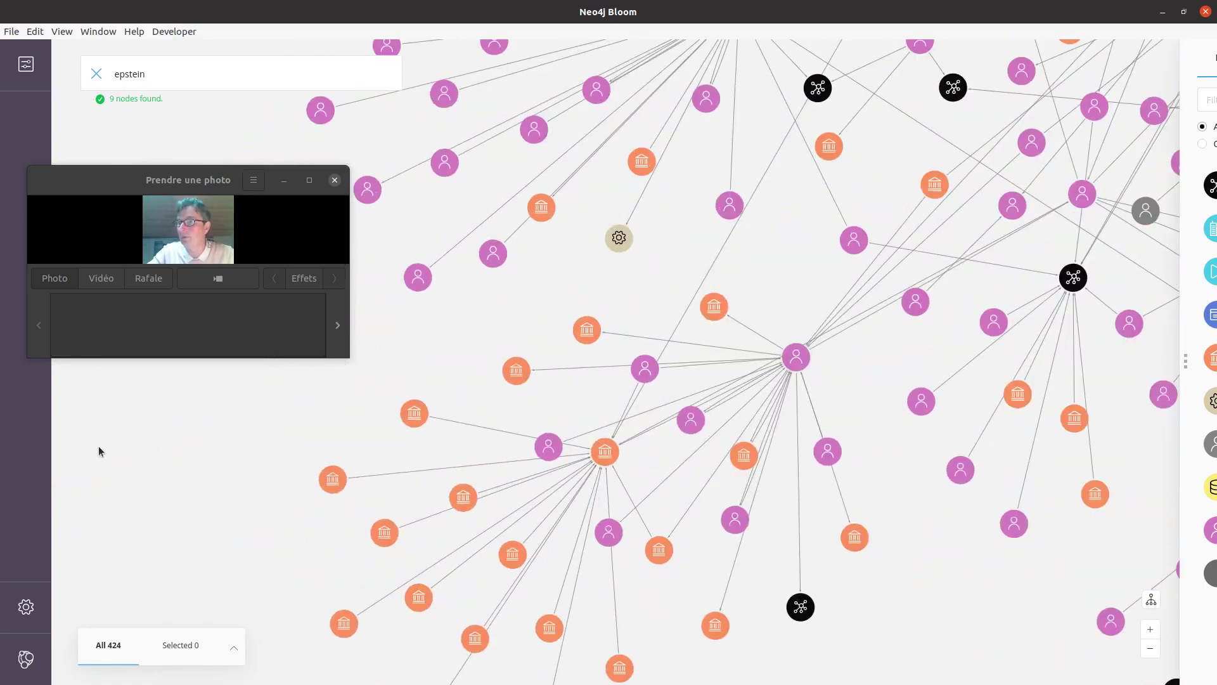
pyautogui.scroll(3, 592, 411)
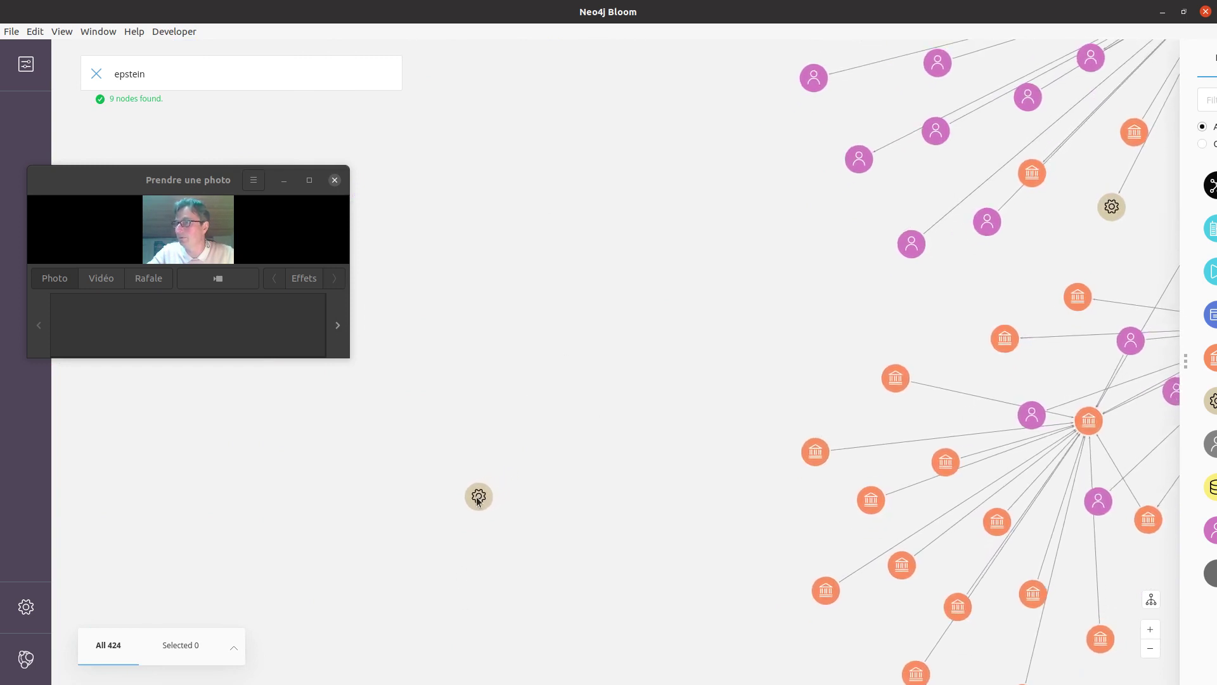
pyautogui.moveTo(471, 500); pyautogui.dragTo(575, 272)
pyautogui.scroll(4, 560, 242)
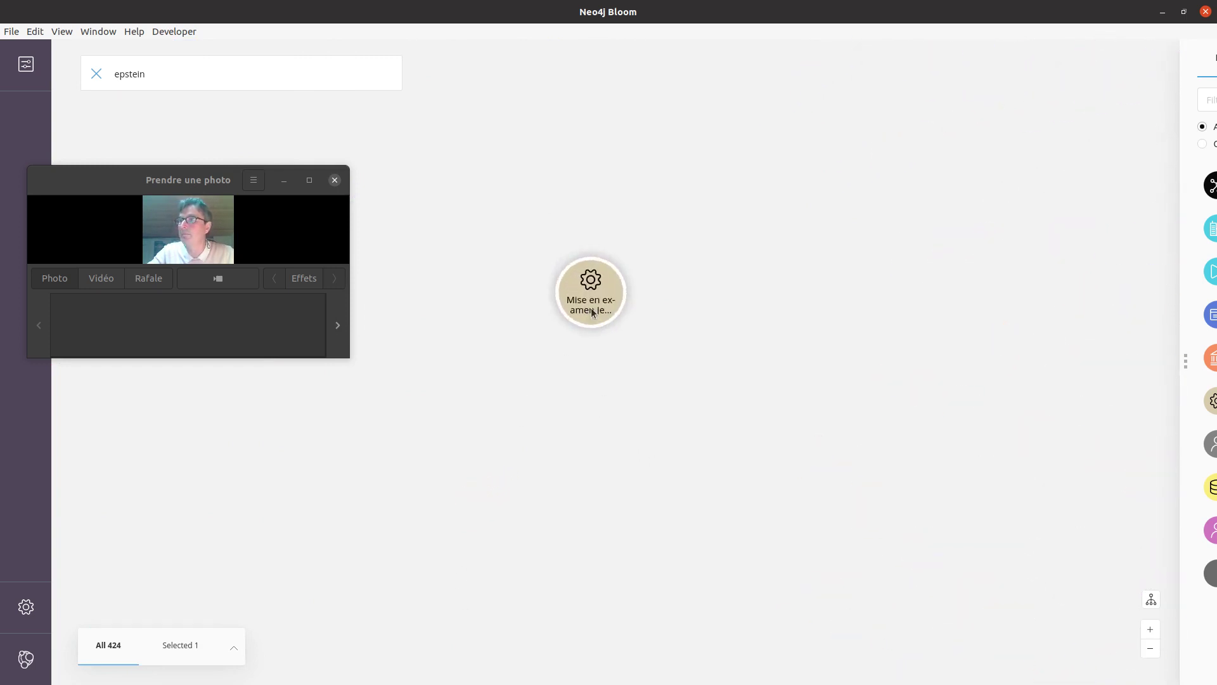
pyautogui.moveTo(184, 179); pyautogui.dragTo(587, 35)
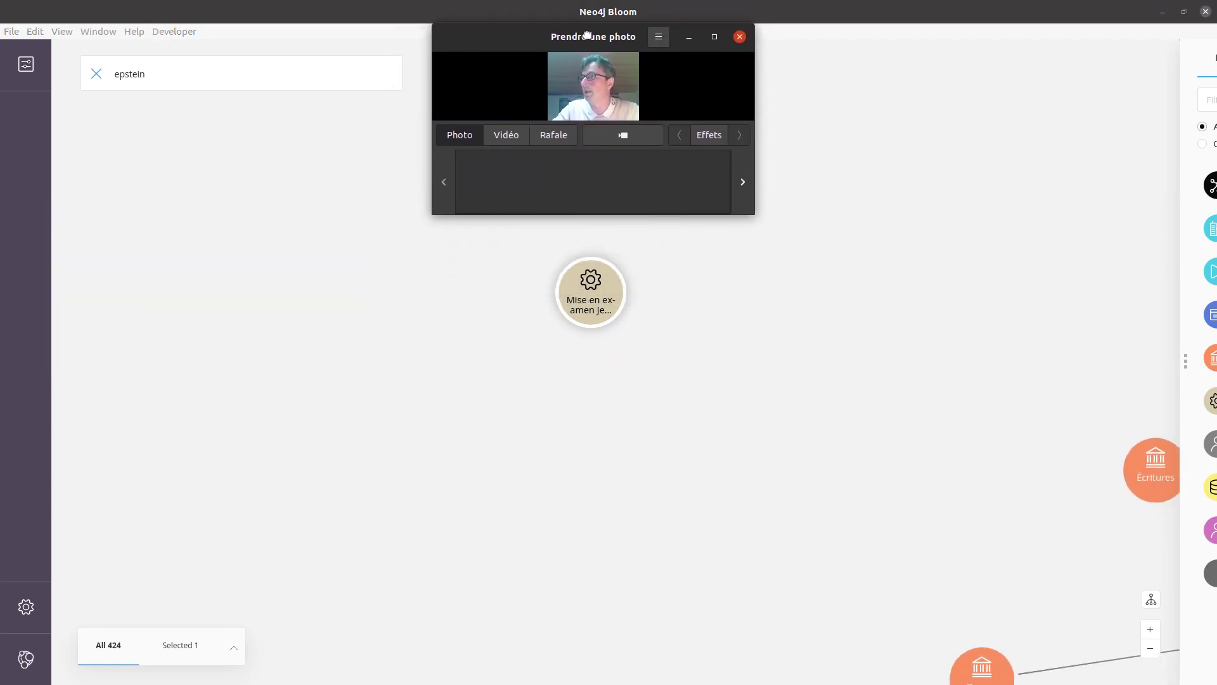
pyautogui.click(740, 38)
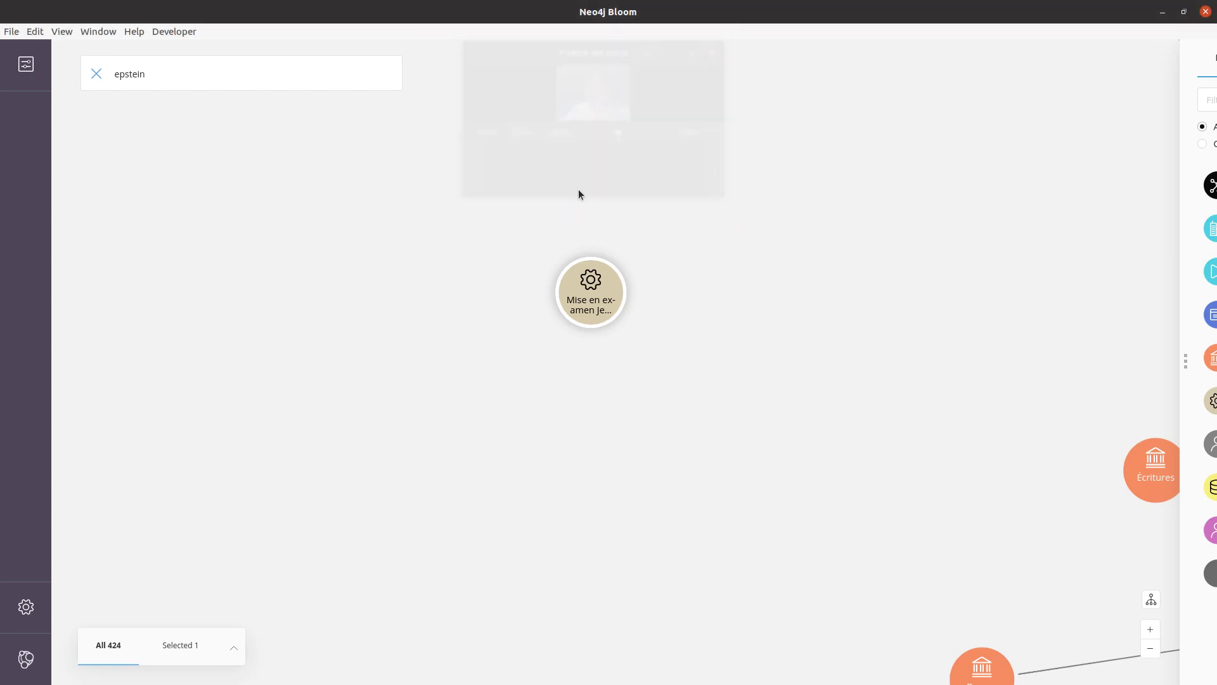
# Expand all relationships of the Mise en examen Jean-Luc Brunel event and open its properties
pyautogui.rightClick(590, 300)
pyautogui.moveTo(628, 396)
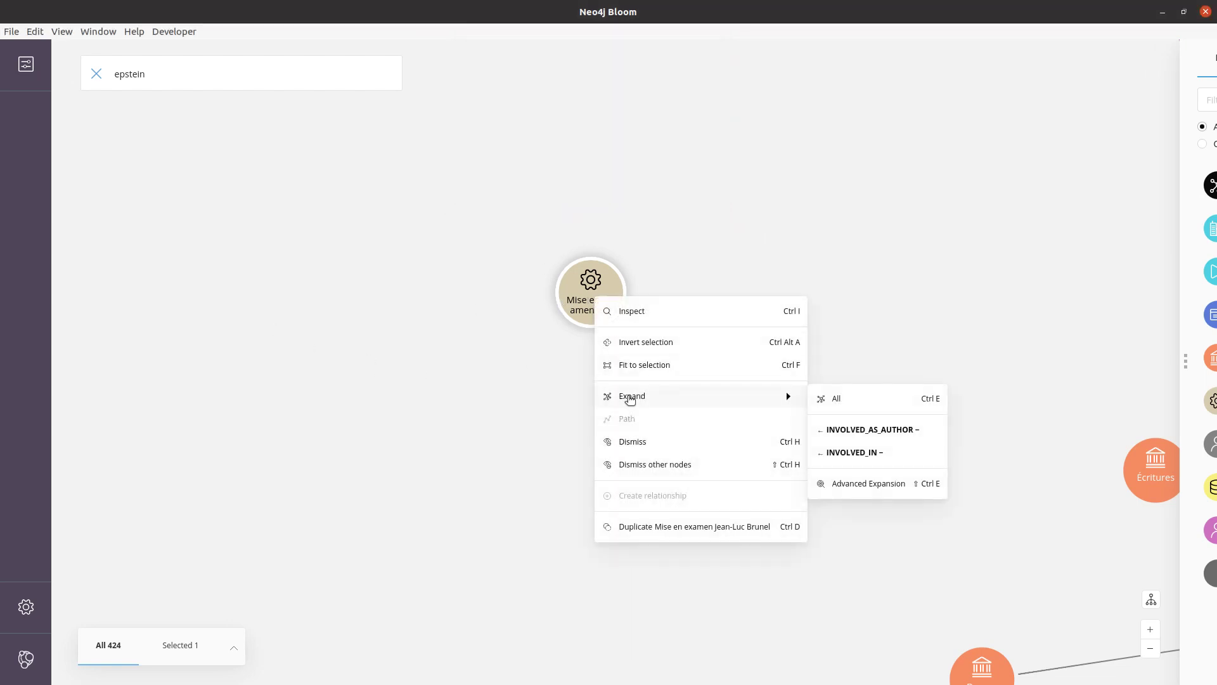
pyautogui.click(832, 407)
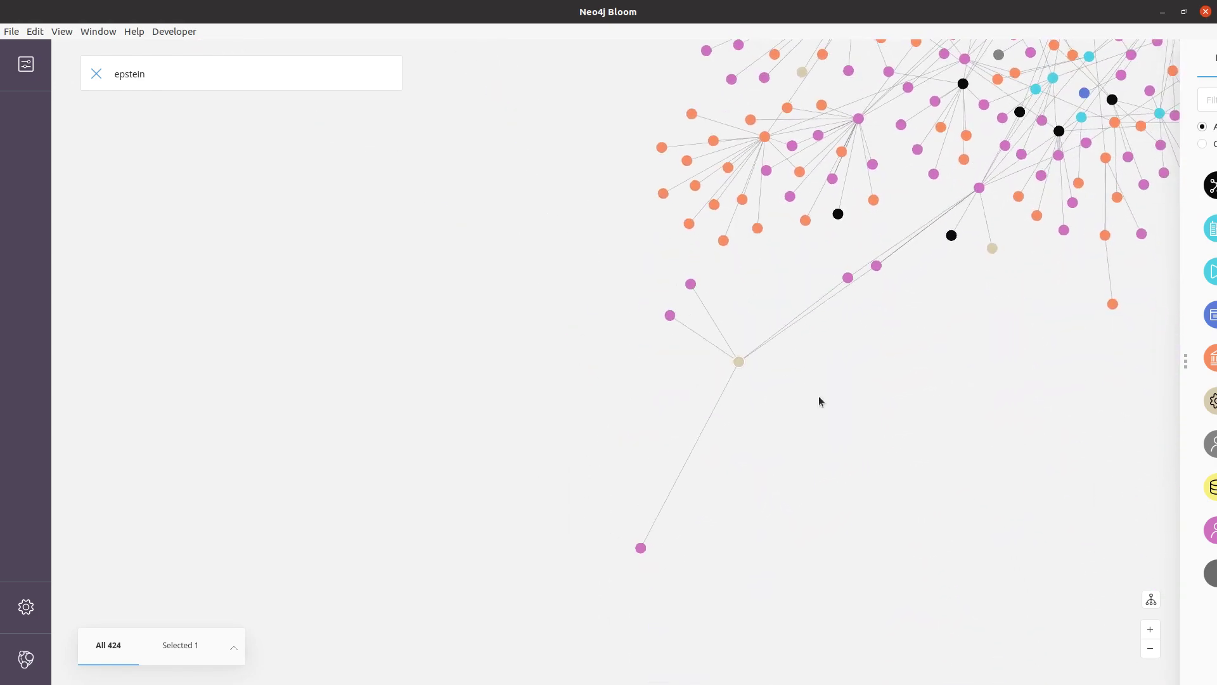
pyautogui.moveTo(755, 394); pyautogui.dragTo(676, 319)
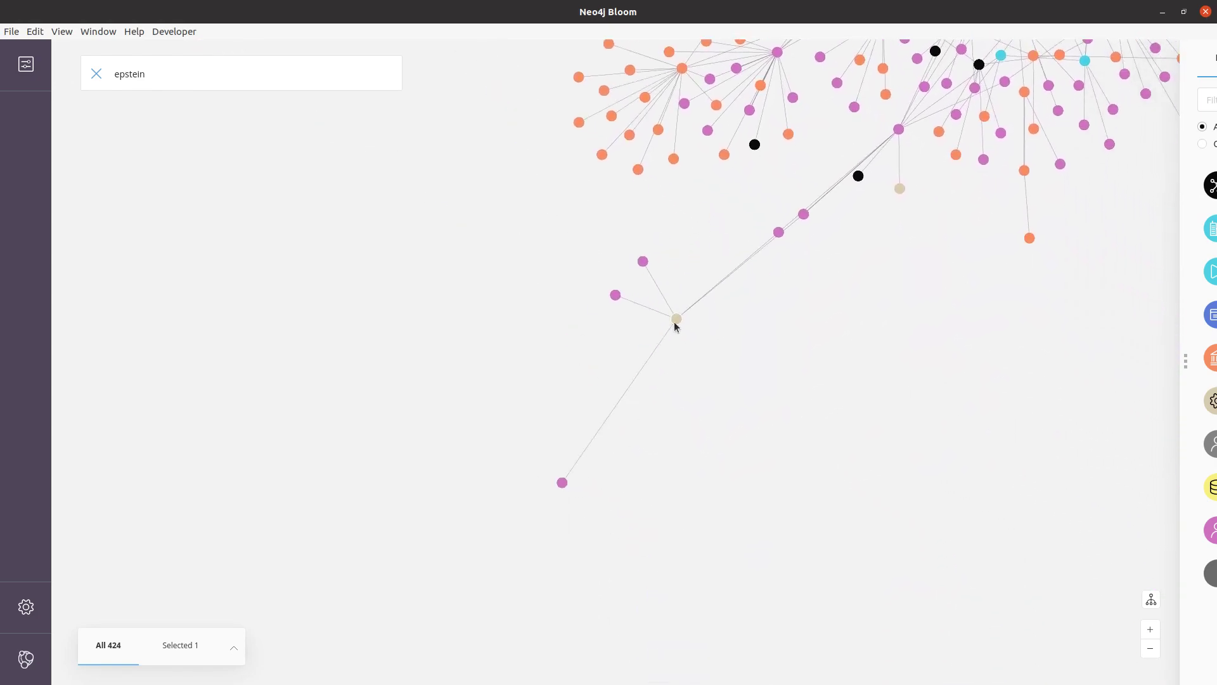
pyautogui.doubleClick(676, 319)
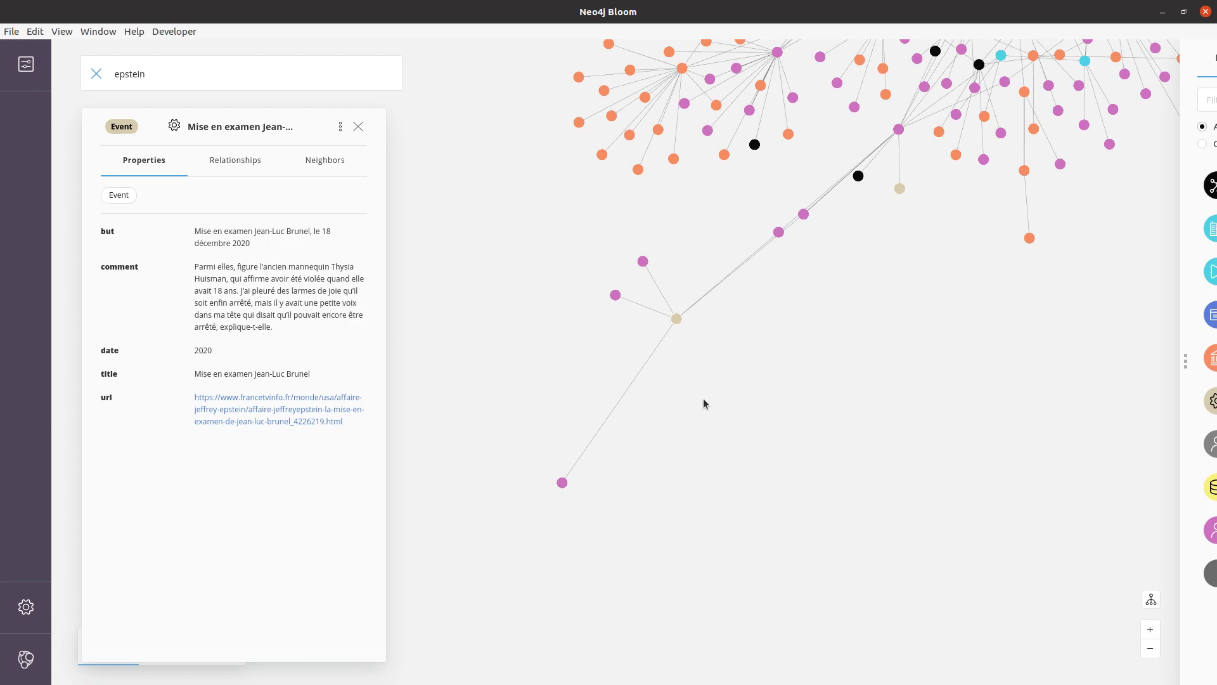
# Gather the George Mitchell, Prince Andrew and Ghislaine Maxwell nodes around the Mise en examen event and close its details
pyautogui.scroll(5, 703, 393)
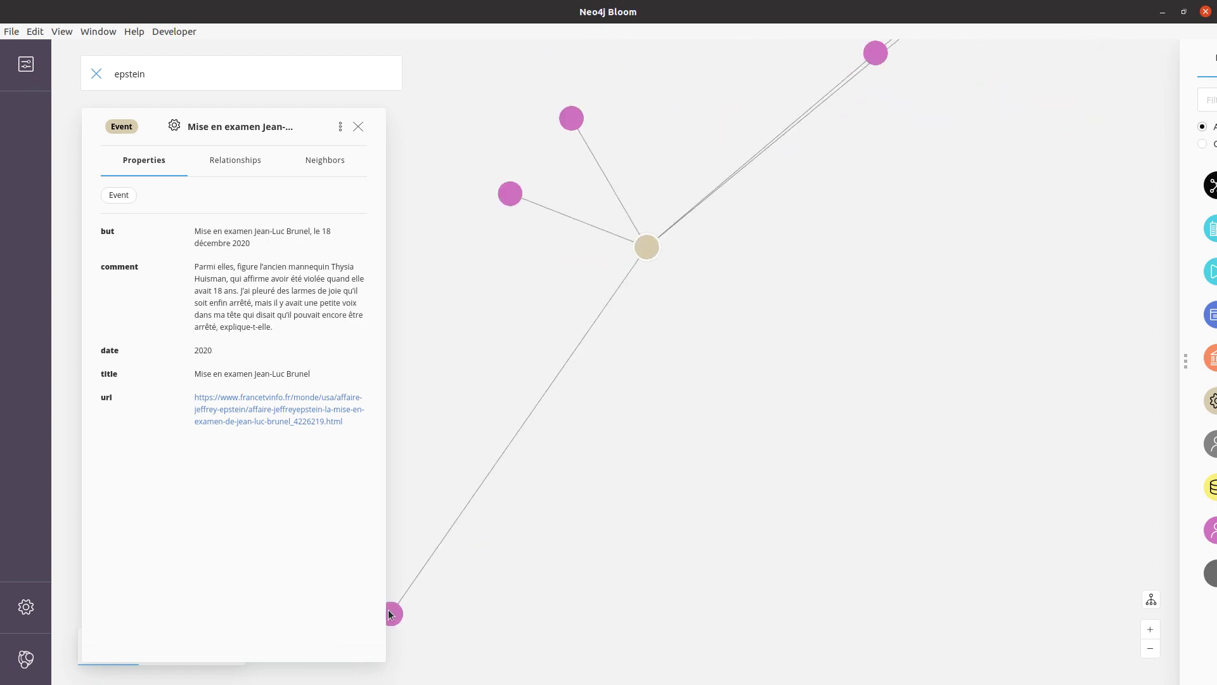
pyautogui.scroll(3, 726, 348)
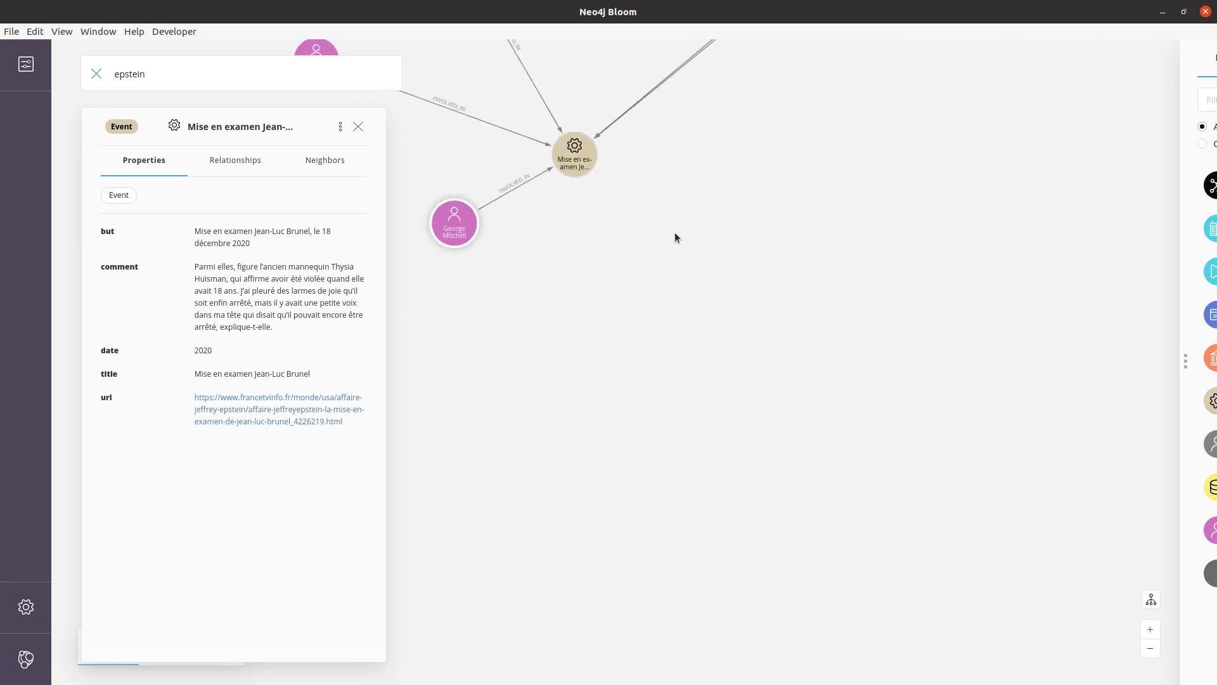
pyautogui.moveTo(677, 237); pyautogui.dragTo(809, 498)
pyautogui.moveTo(556, 164); pyautogui.dragTo(547, 275)
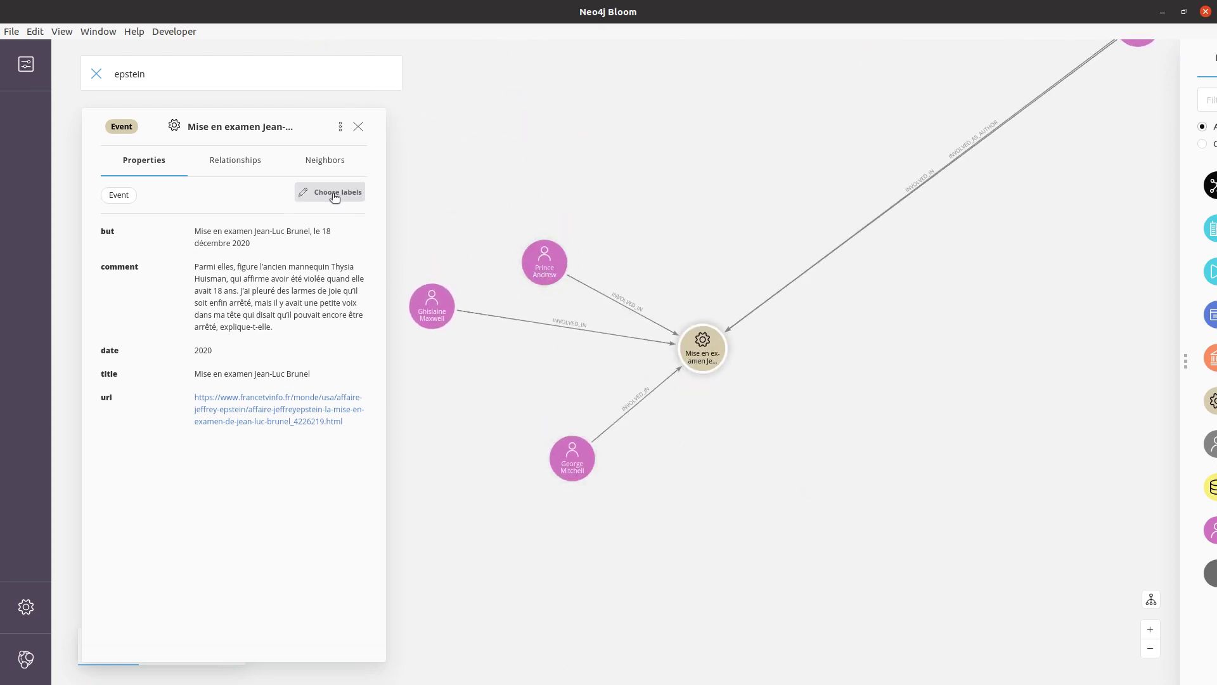
pyautogui.moveTo(423, 311); pyautogui.dragTo(500, 411)
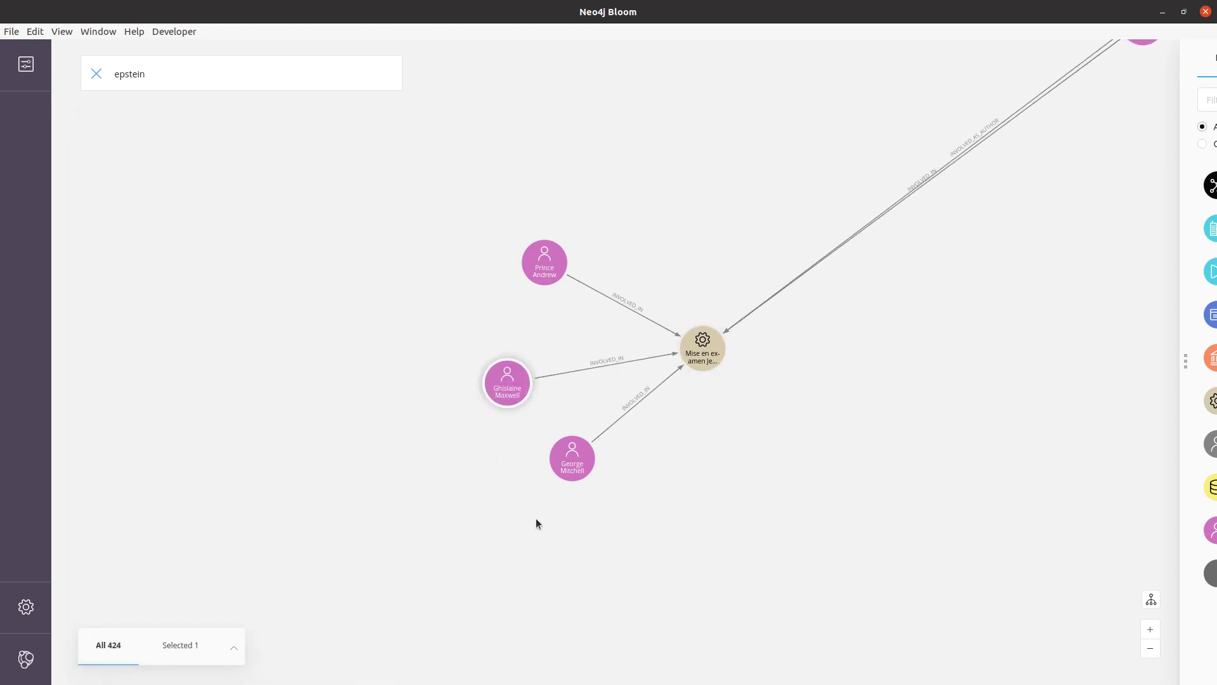
pyautogui.click(582, 468)
# Separate the Leslie Wexner node from Jean Luc Brunel and move the Affaire Jeffrey Epstein node into open space near the Mise en examen event
pyautogui.moveTo(1040, 204); pyautogui.dragTo(270, 528)
pyautogui.moveTo(267, 474); pyautogui.dragTo(600, 122)
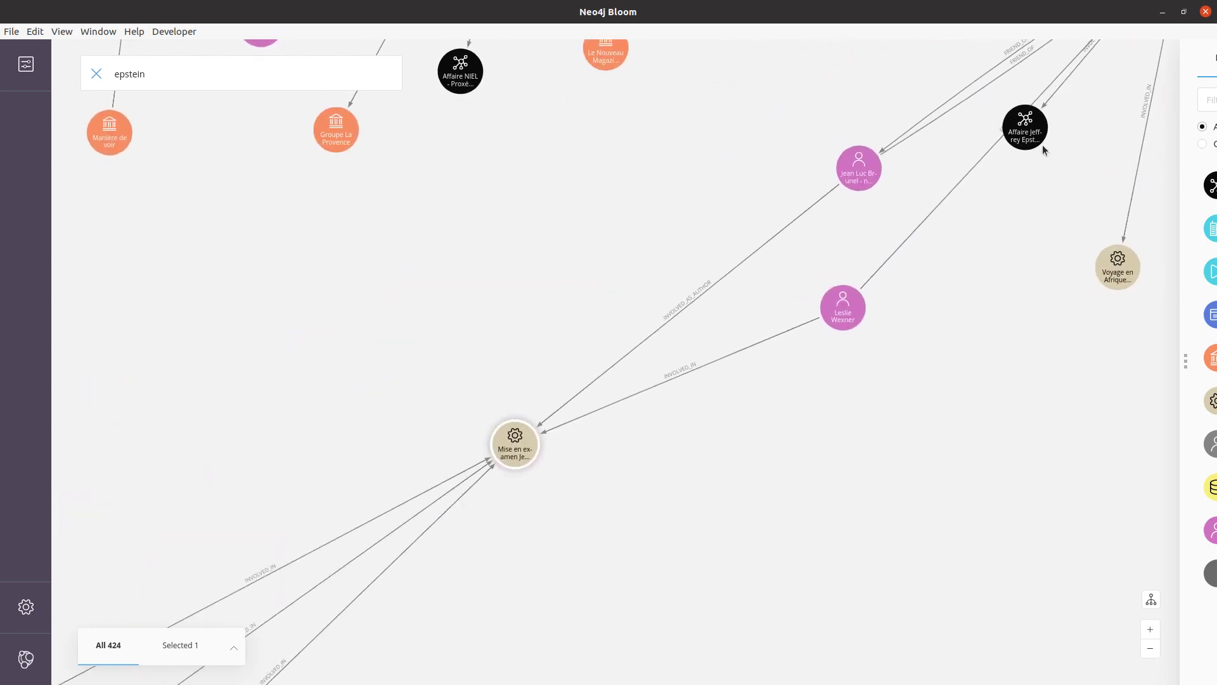
pyautogui.moveTo(1032, 124); pyautogui.dragTo(504, 258)
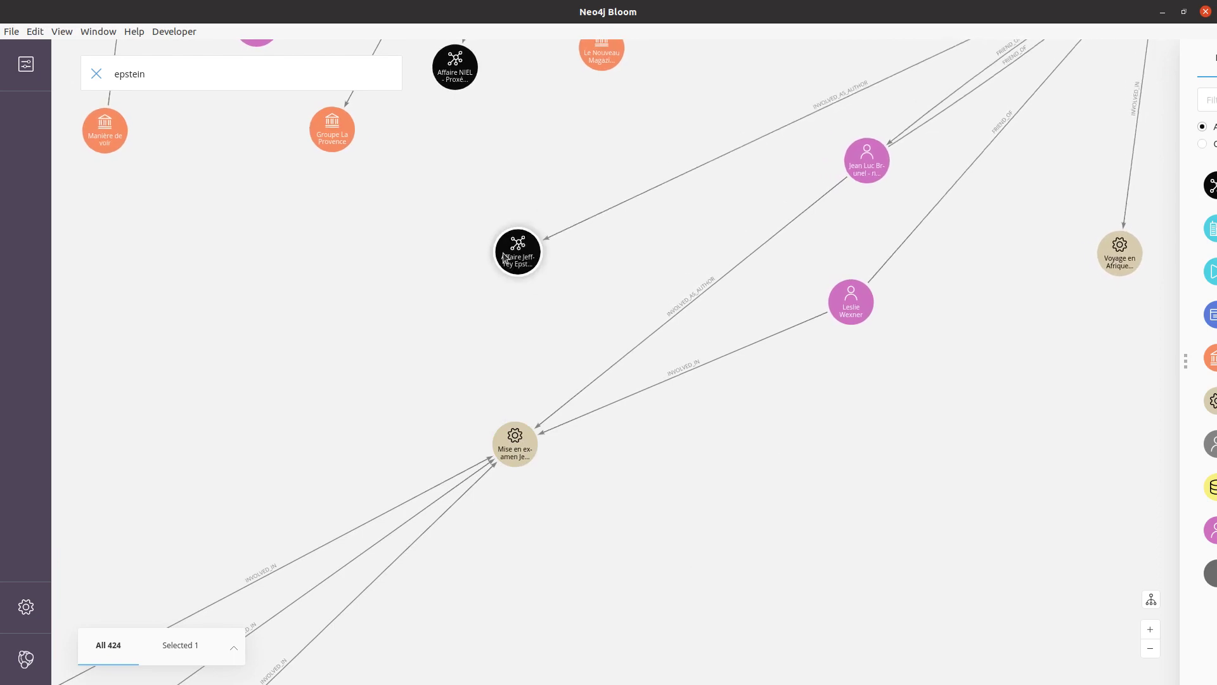
pyautogui.scroll(-5, 478, 325)
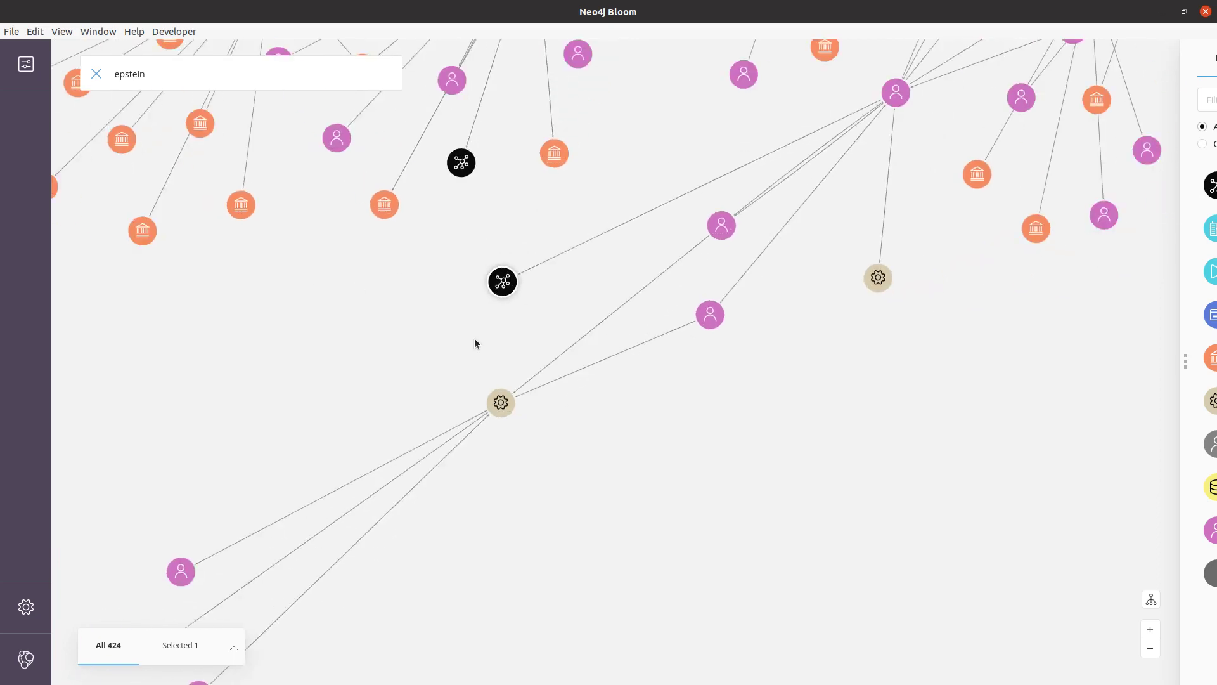
pyautogui.scroll(3, 356, 390)
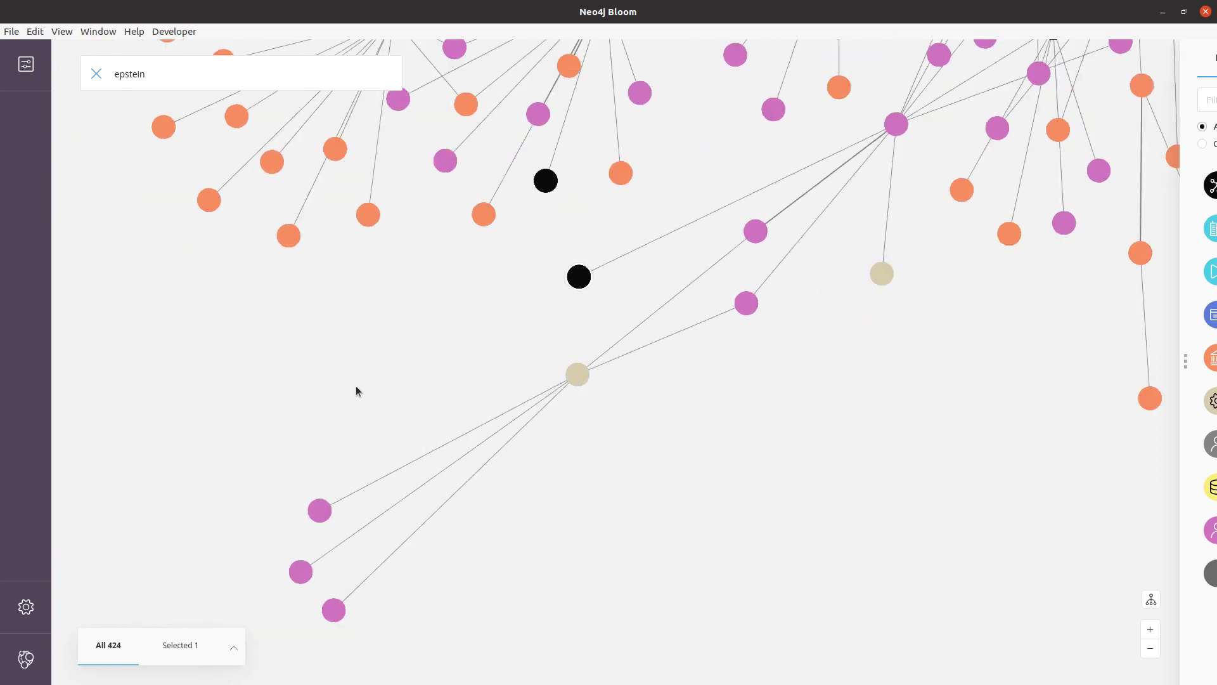
pyautogui.moveTo(455, 374); pyautogui.dragTo(410, 435)
pyautogui.scroll(3, 410, 435)
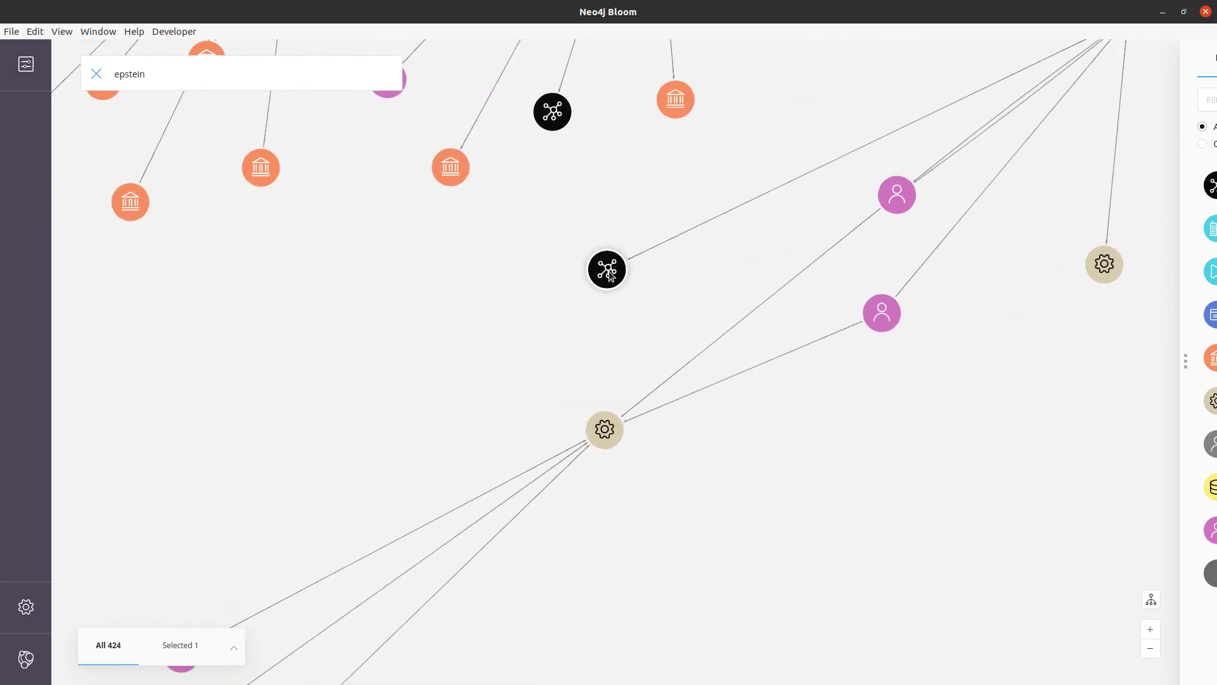
pyautogui.moveTo(606, 269); pyautogui.dragTo(458, 377)
pyautogui.scroll(2, 475, 378)
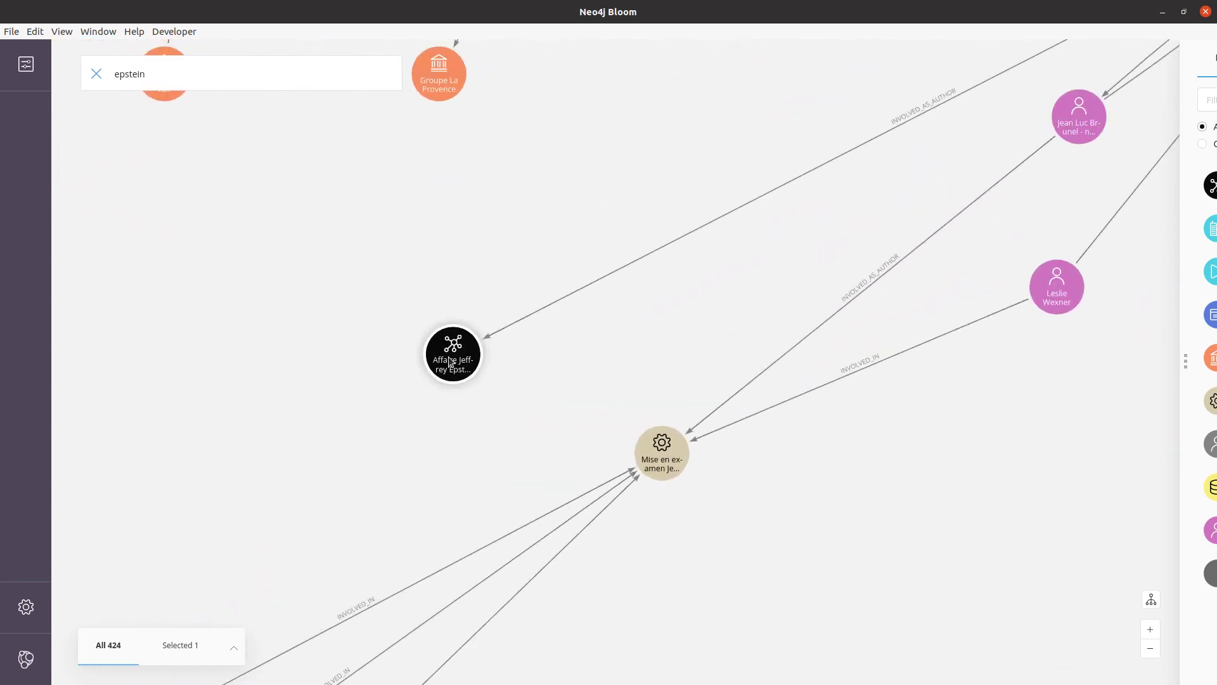
# Dismiss every node except Affaire Jeffrey Epstein and expand all of its relationships
pyautogui.rightClick(454, 367)
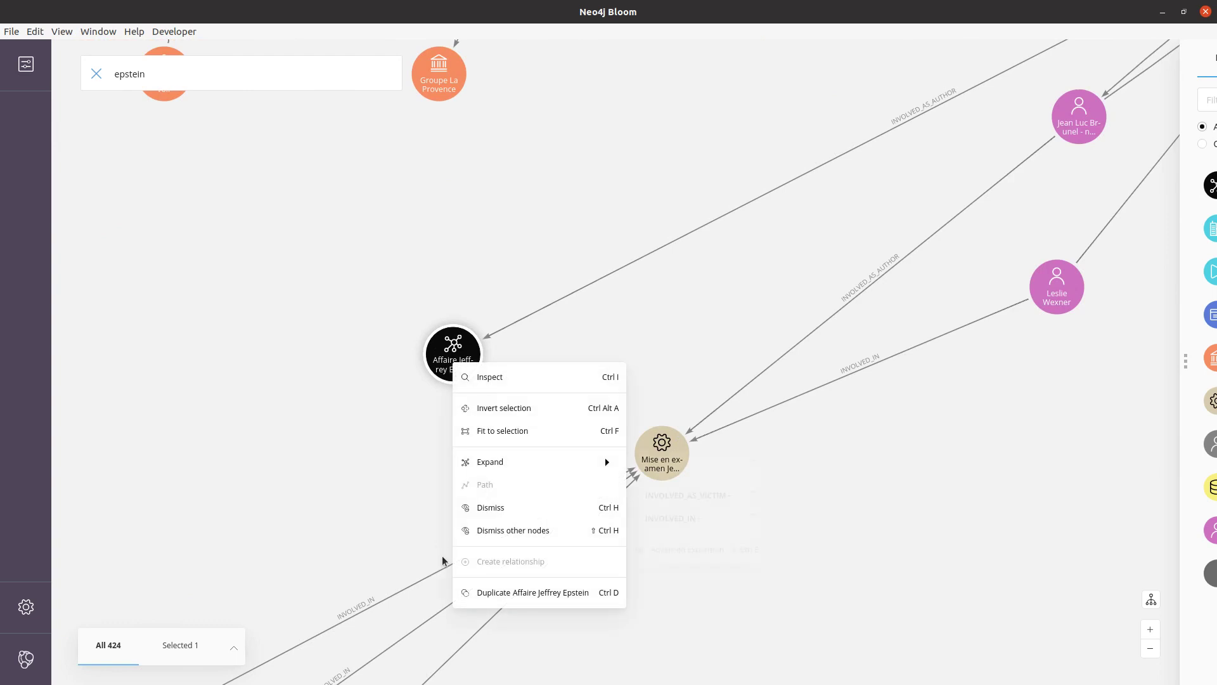
pyautogui.click(480, 530)
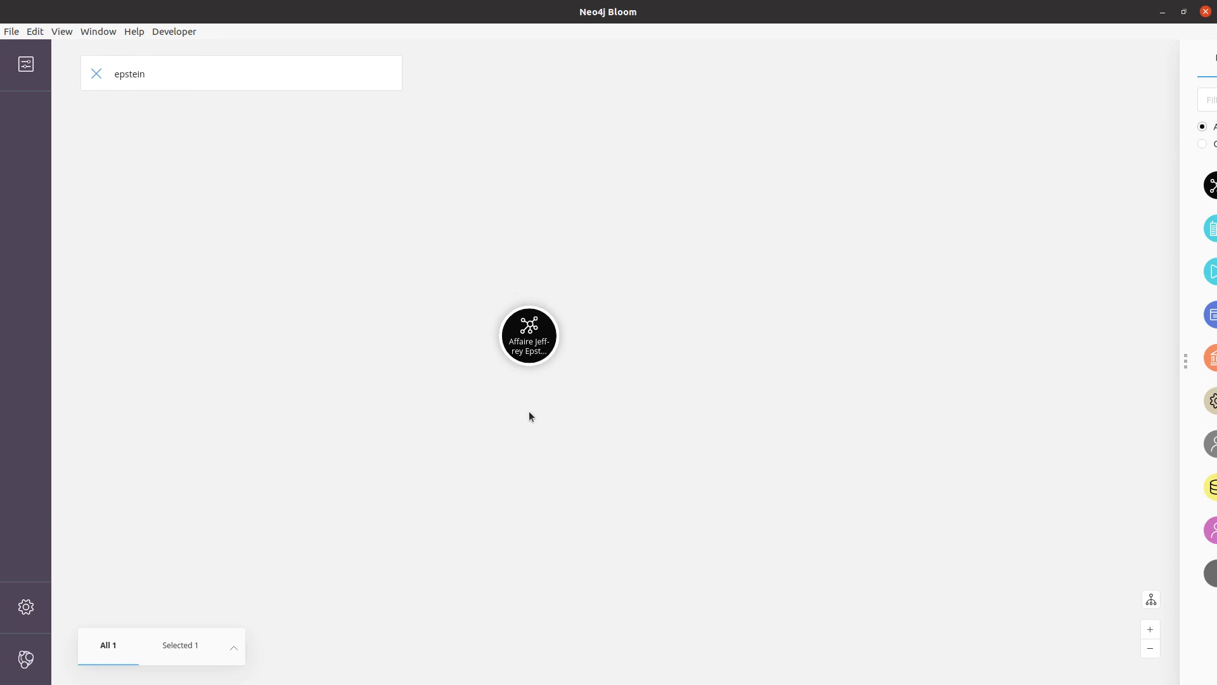
pyautogui.rightClick(507, 341)
pyautogui.moveTo(561, 441)
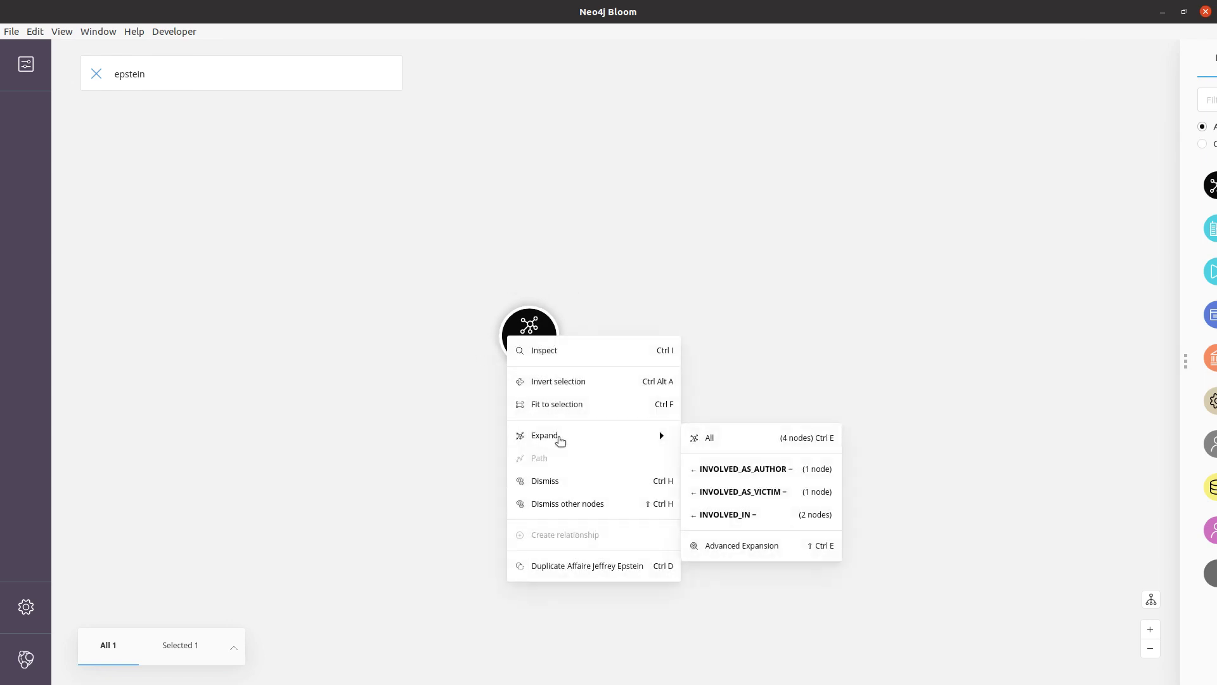
pyautogui.click(730, 442)
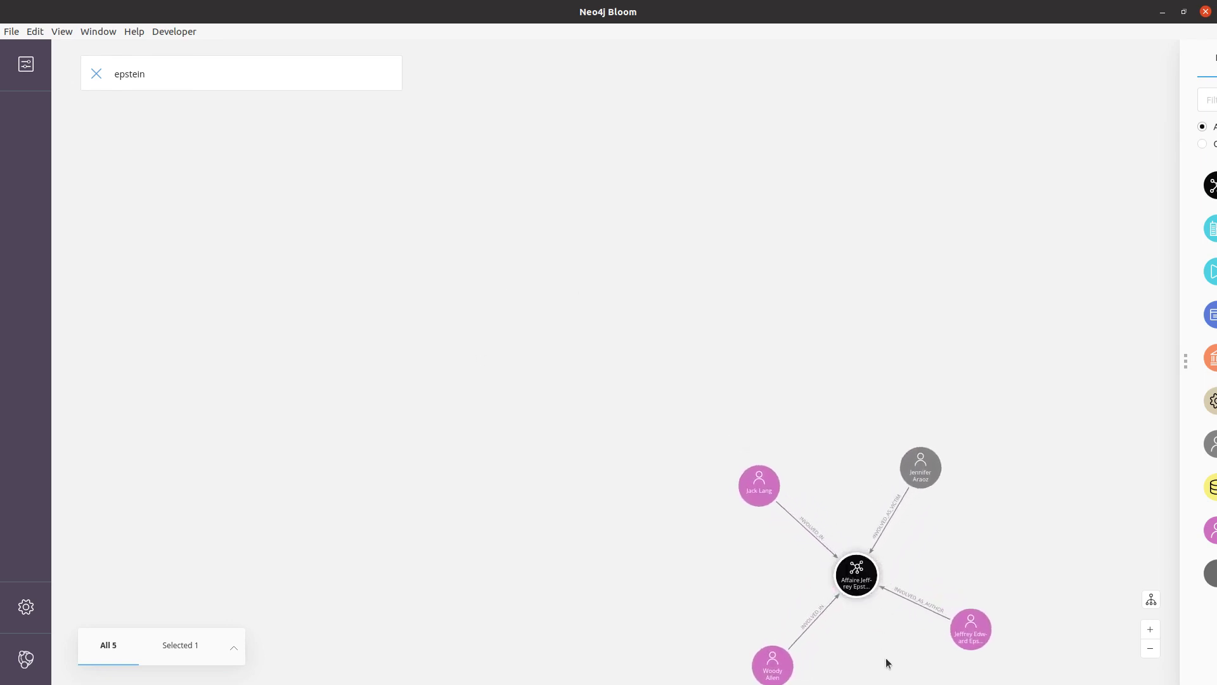
# Spread the Jack Lang and Woody Allen nodes outward to the left of the Affaire Jeffrey Epstein node
pyautogui.moveTo(720, 458); pyautogui.dragTo(595, 418)
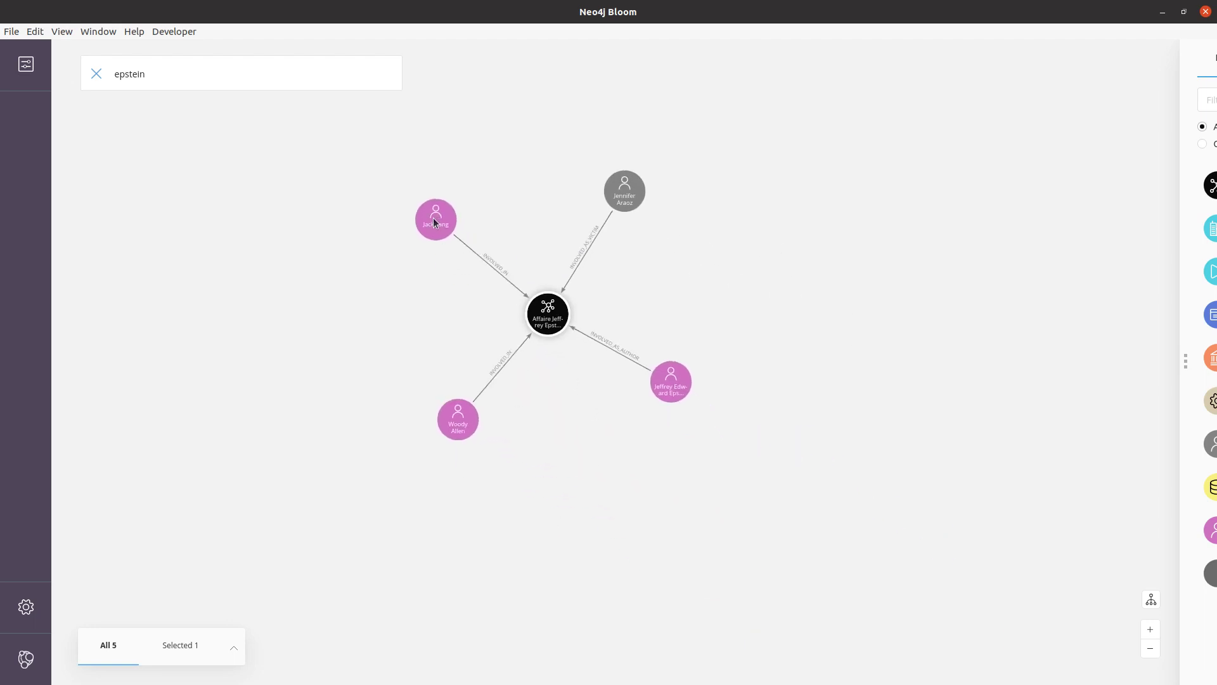
pyautogui.moveTo(434, 222); pyautogui.dragTo(373, 277)
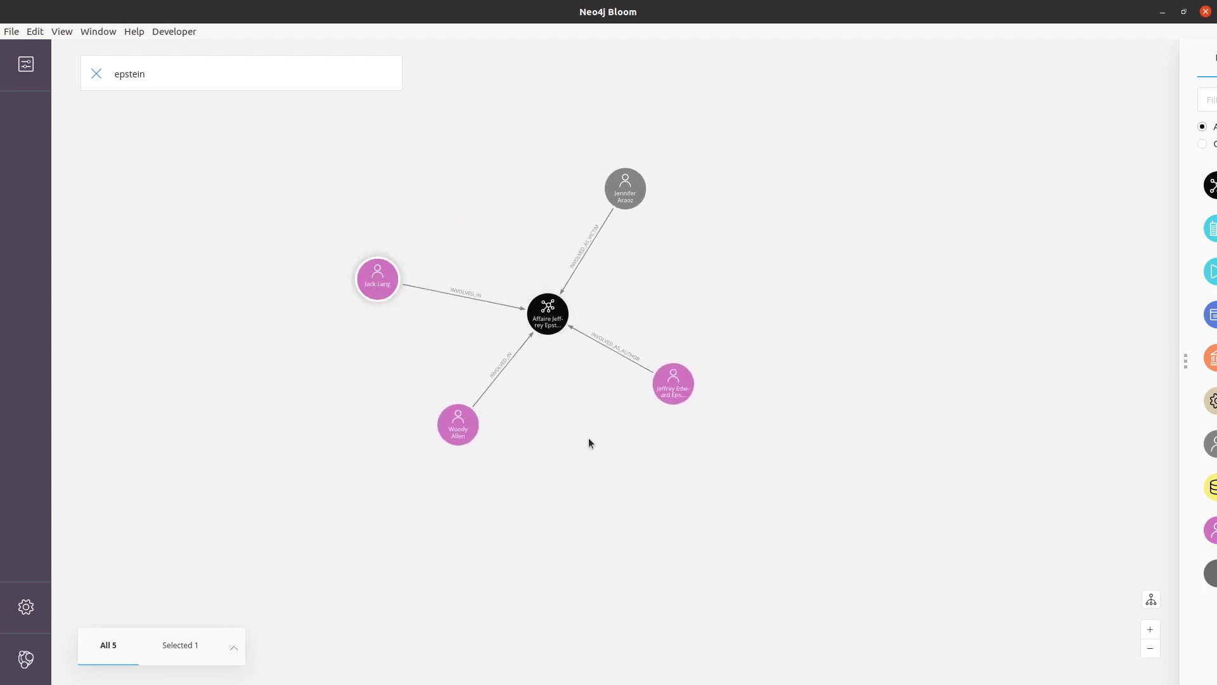
pyautogui.moveTo(589, 439); pyautogui.dragTo(639, 418)
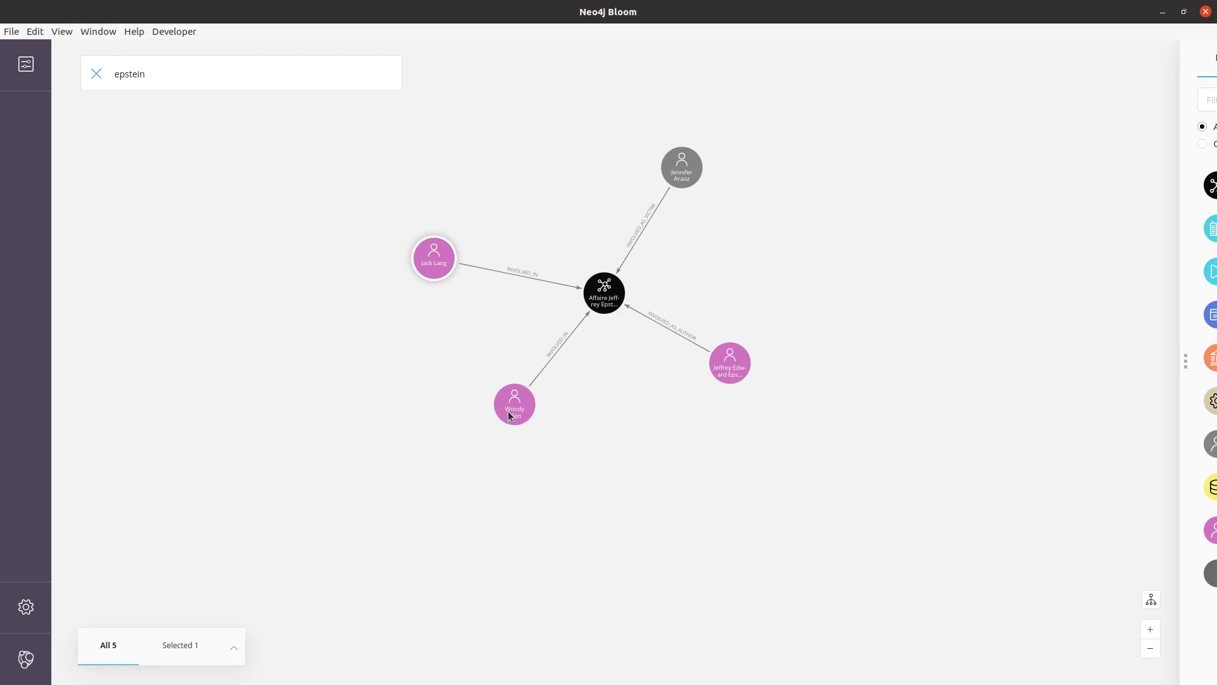
pyautogui.moveTo(508, 411); pyautogui.dragTo(458, 363)
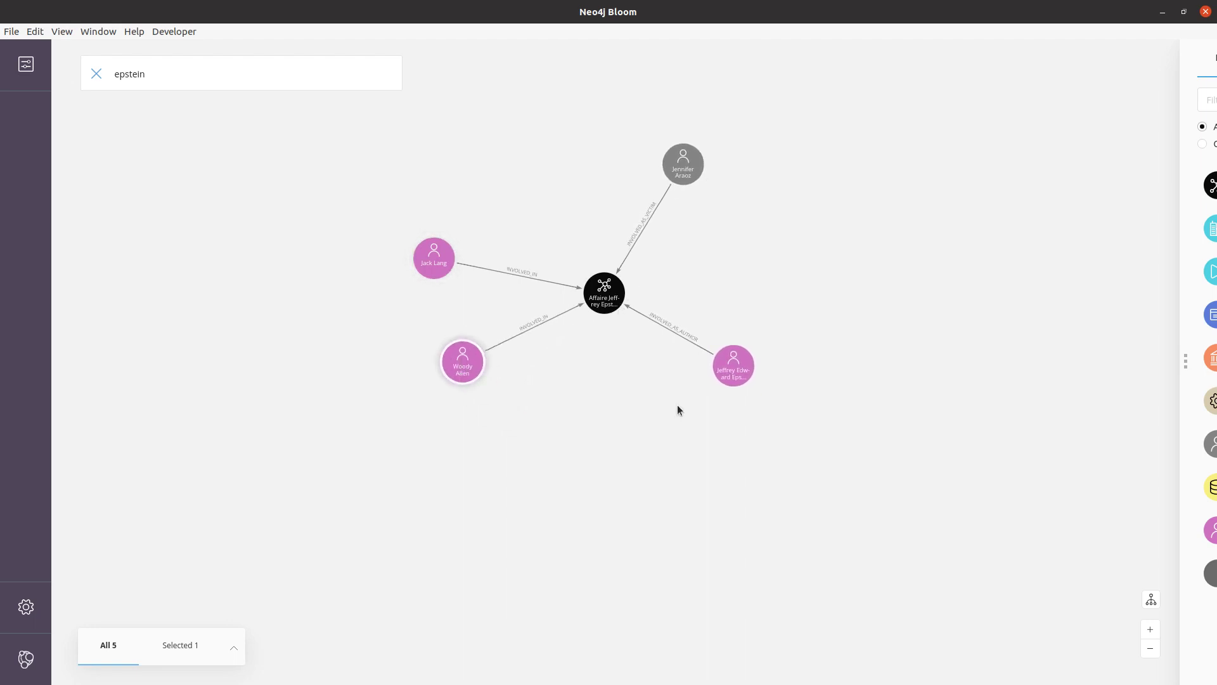
# Move the Jeffrey Edward Epstein node slightly away from the Affaire Jeffrey Epstein node and expand all of its relationships
pyautogui.moveTo(726, 383); pyautogui.dragTo(755, 340)
pyautogui.rightClick(744, 351)
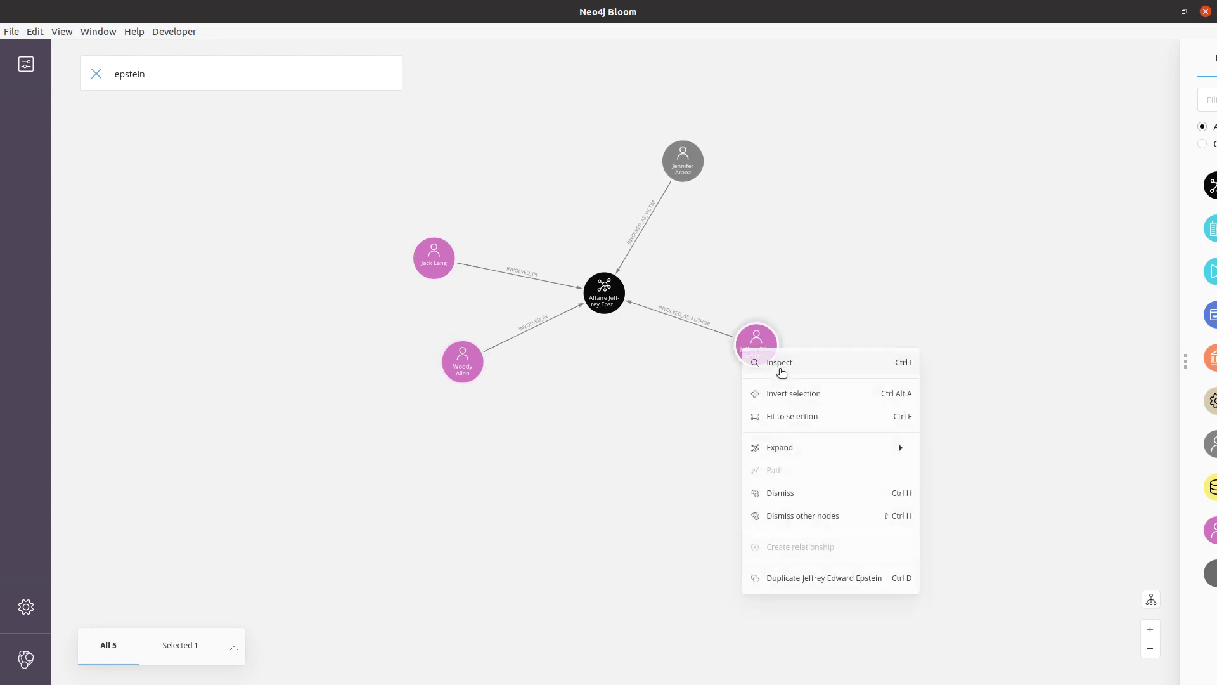
pyautogui.moveTo(778, 451)
pyautogui.click(949, 450)
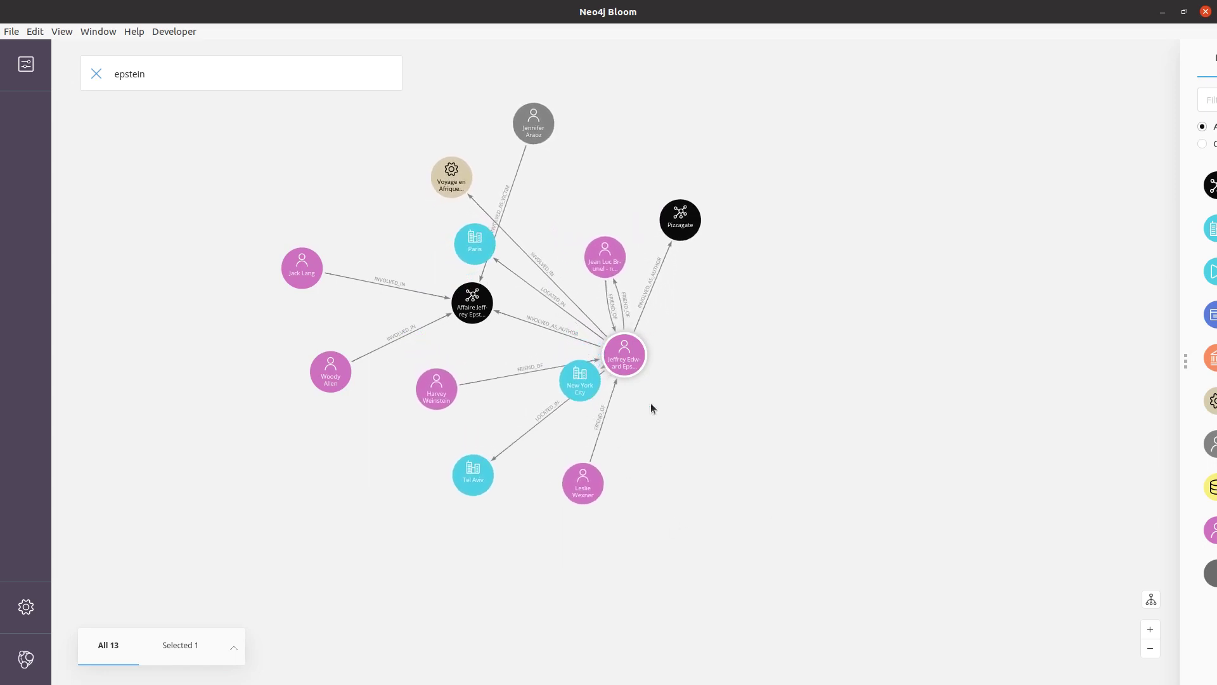
# Spread the New York City, Tel Aviv, Paris, Pizzagate and Jean Luc Brunel nodes into open space around Jeffrey Edward Epstein
pyautogui.moveTo(580, 380); pyautogui.dragTo(954, 383)
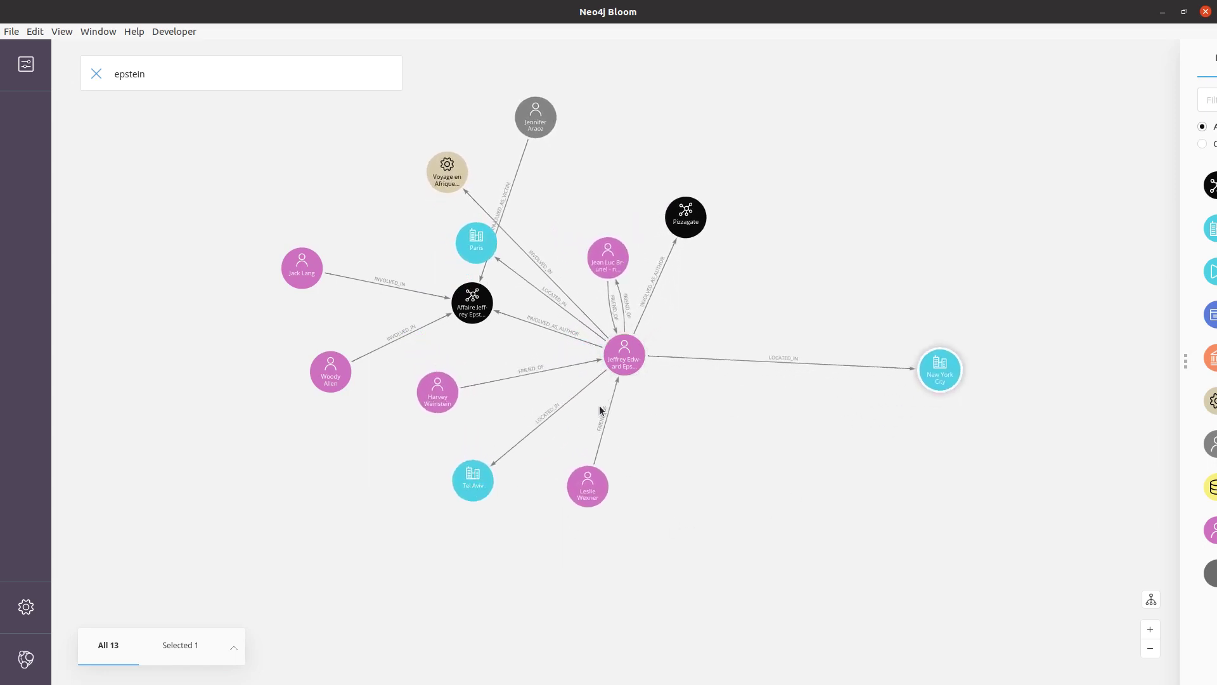
pyautogui.moveTo(473, 480); pyautogui.dragTo(498, 483)
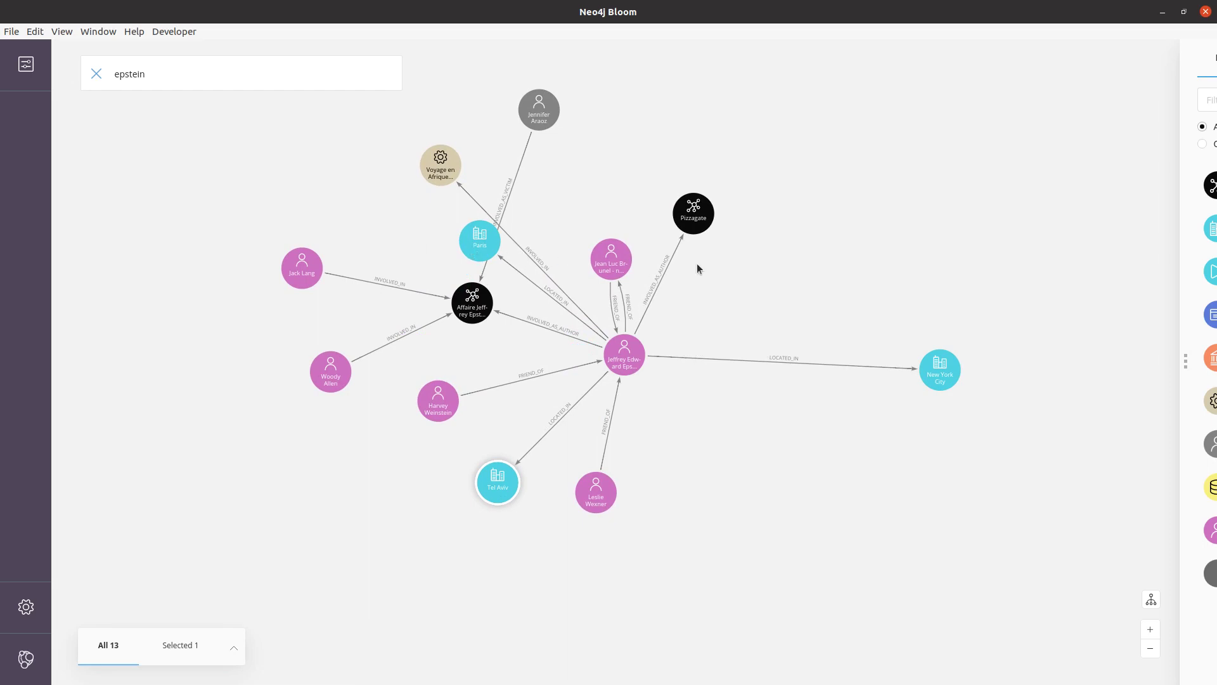
pyautogui.moveTo(480, 241); pyautogui.dragTo(896, 247)
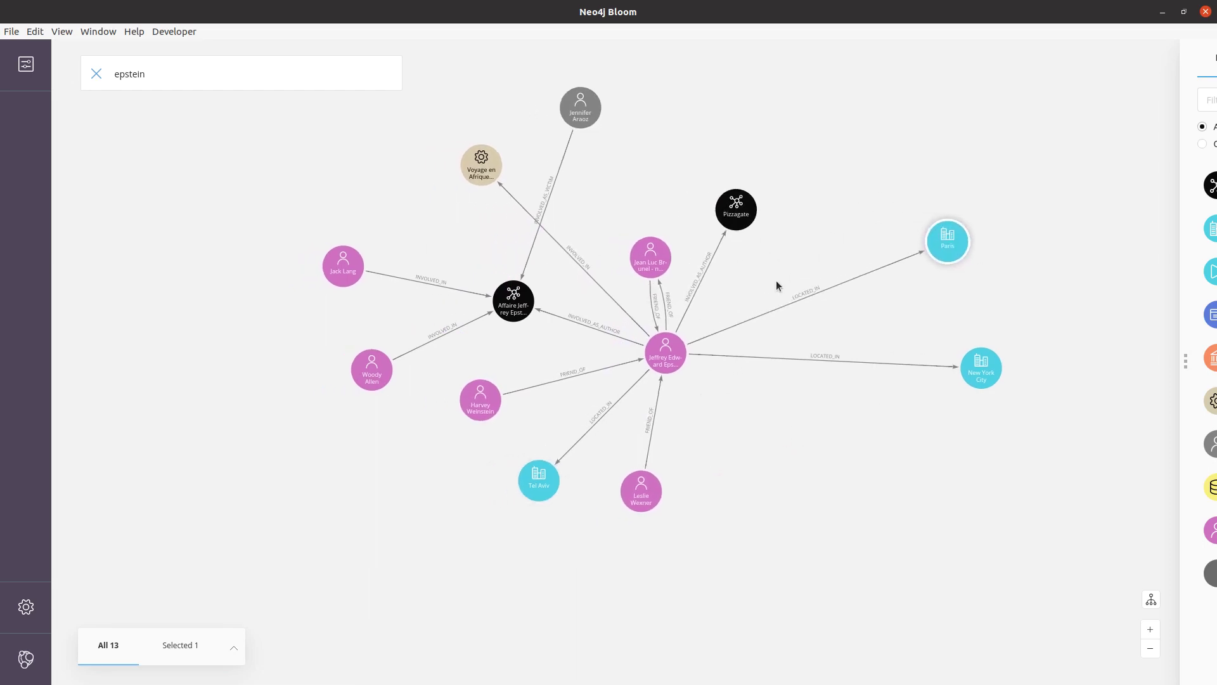
pyautogui.moveTo(736, 212); pyautogui.dragTo(803, 177)
pyautogui.moveTo(632, 257); pyautogui.dragTo(671, 177)
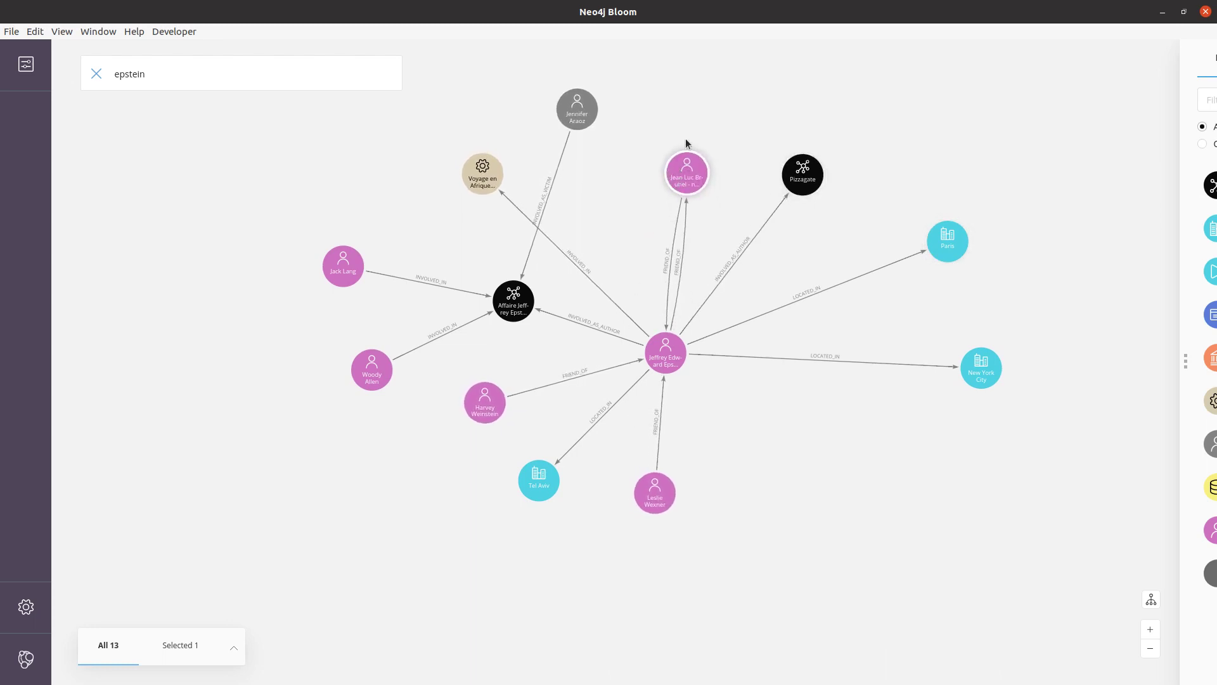
# Expand Jean Luc Brunel's outgoing LOCATED_IN relationship and move the Pizzagate node beyond Paris and New York City
pyautogui.rightClick(684, 178)
pyautogui.moveTo(728, 274)
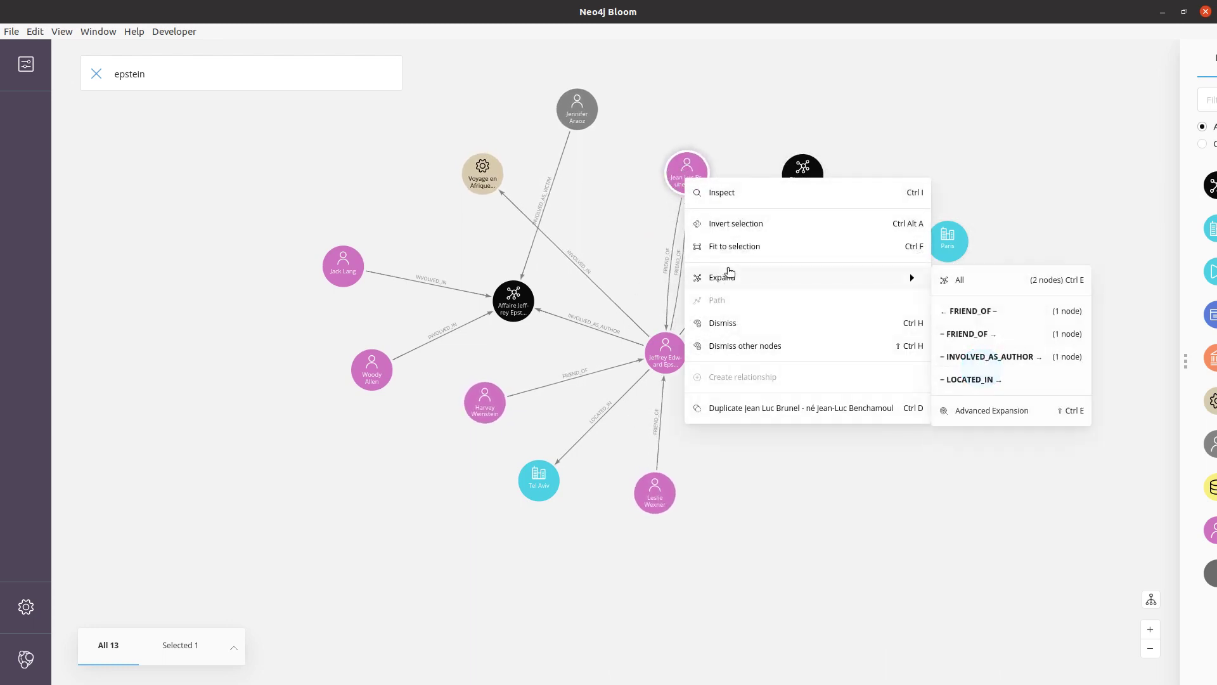
pyautogui.click(982, 384)
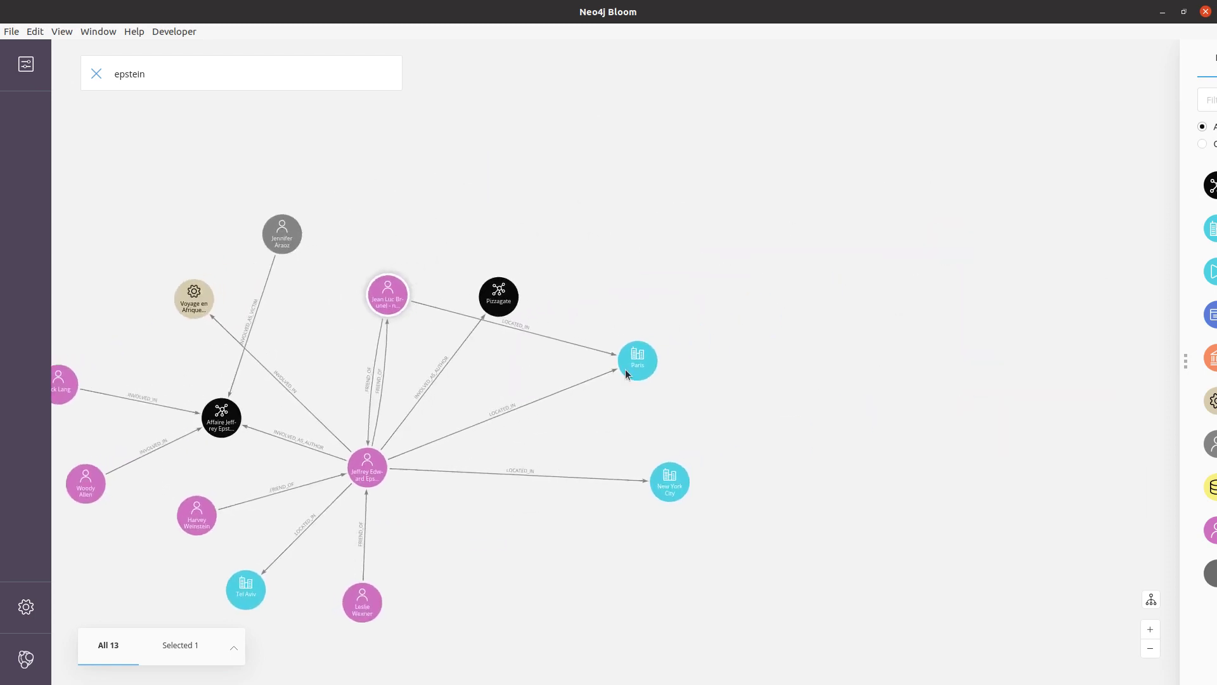
pyautogui.moveTo(498, 291); pyautogui.dragTo(771, 397)
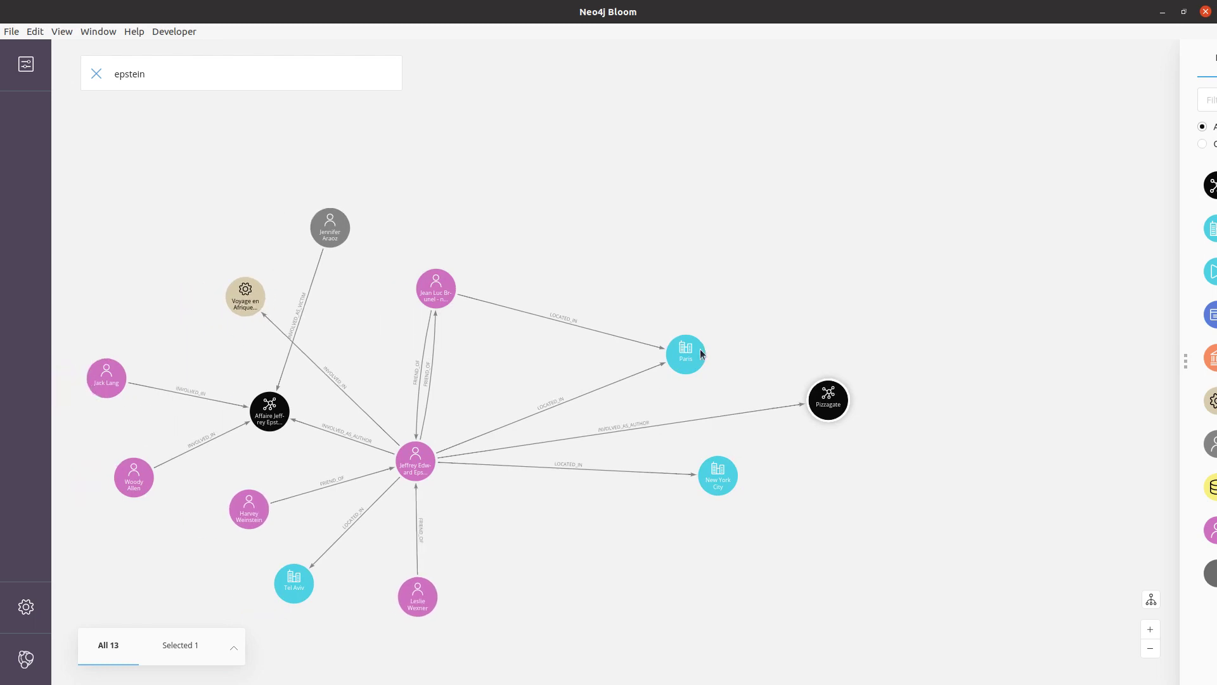
# Expand all remaining relationships of the Jean Luc Brunel node
pyautogui.rightClick(554, 167)
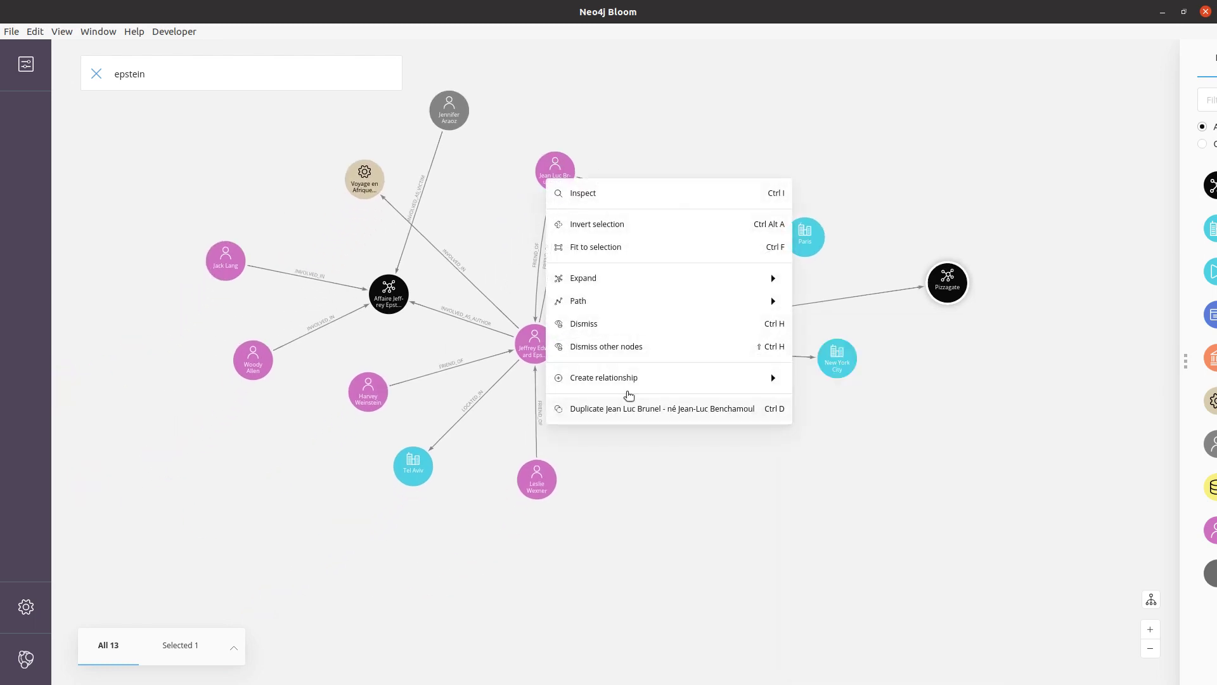
pyautogui.moveTo(698, 300)
pyautogui.moveTo(654, 288)
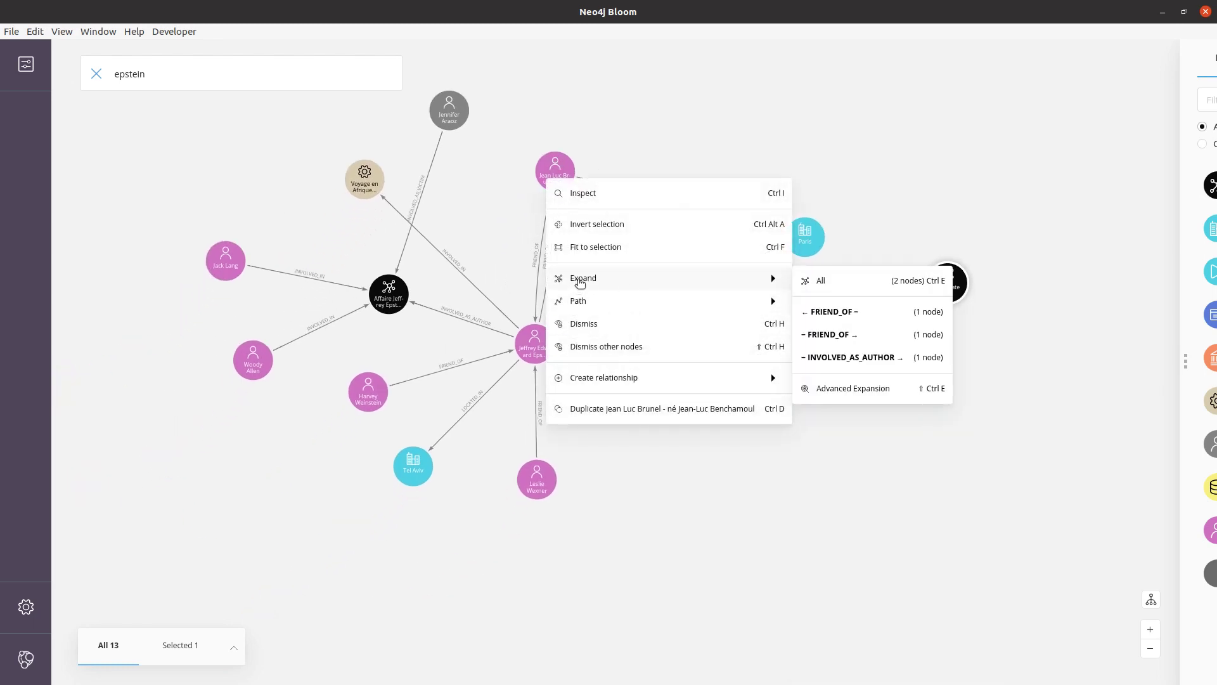
pyautogui.click(835, 287)
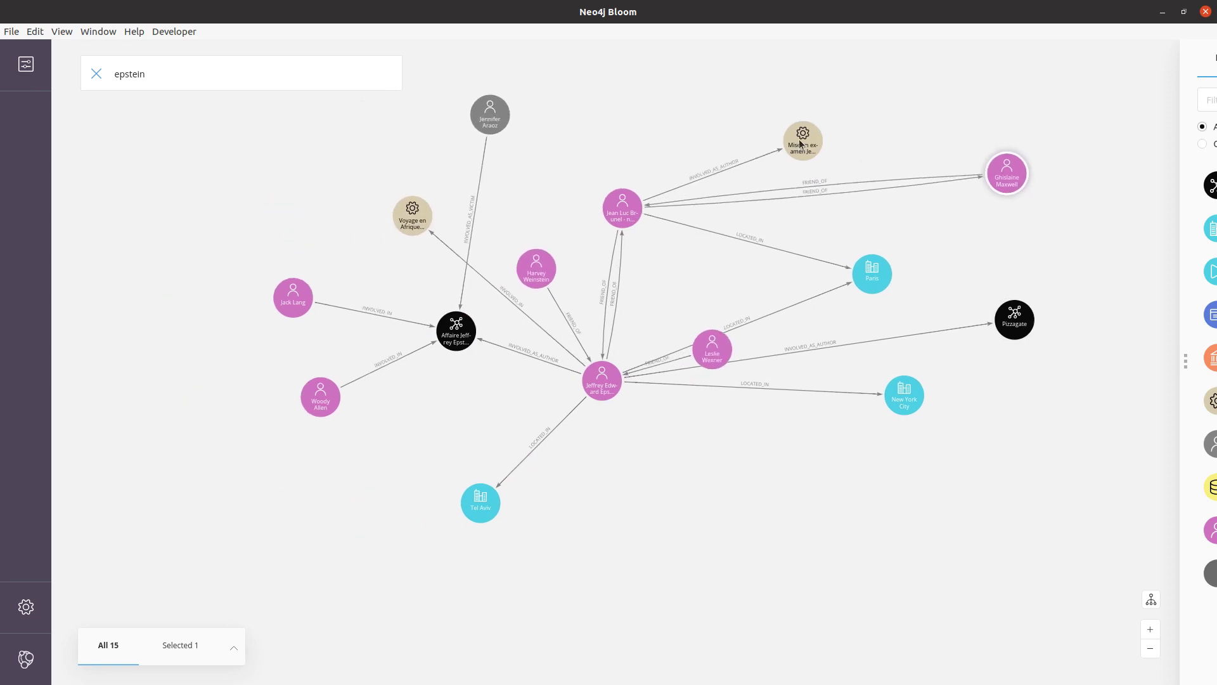
# Open the Mise en examen Jean-Luc Brunel event's details, follow its francetvinfo.fr link and dismiss the newsletter pop-up
pyautogui.click(804, 144)
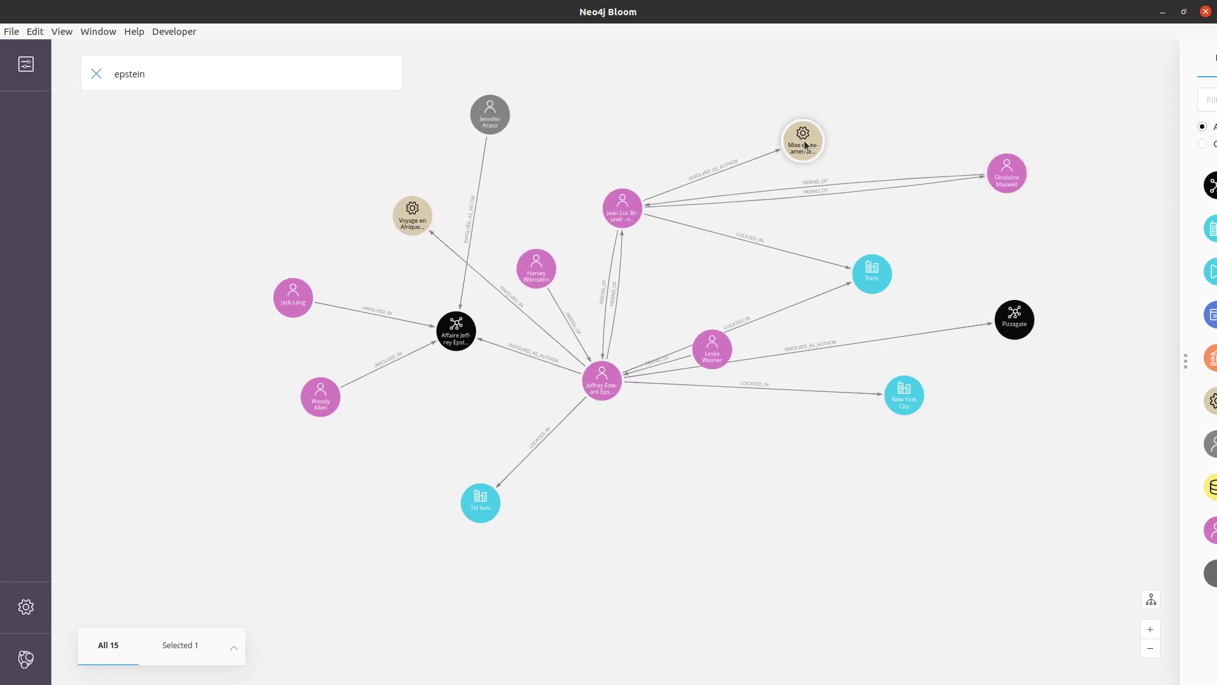
pyautogui.doubleClick(804, 145)
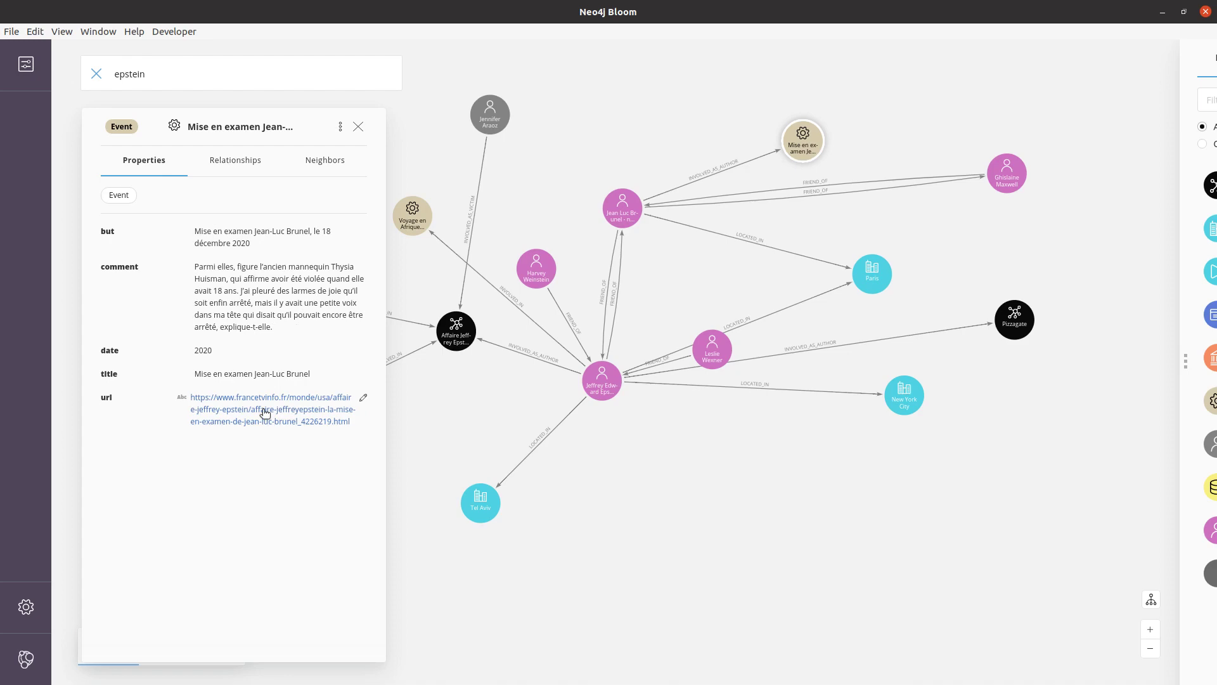
pyautogui.click(231, 412)
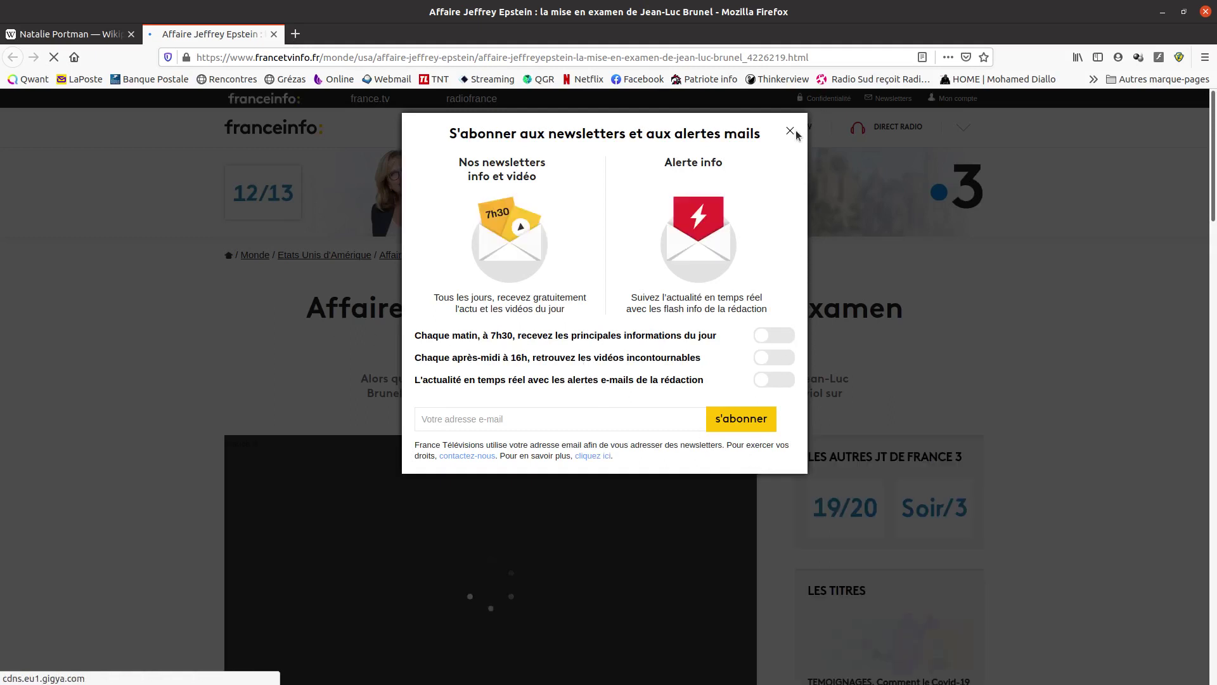
pyautogui.click(790, 131)
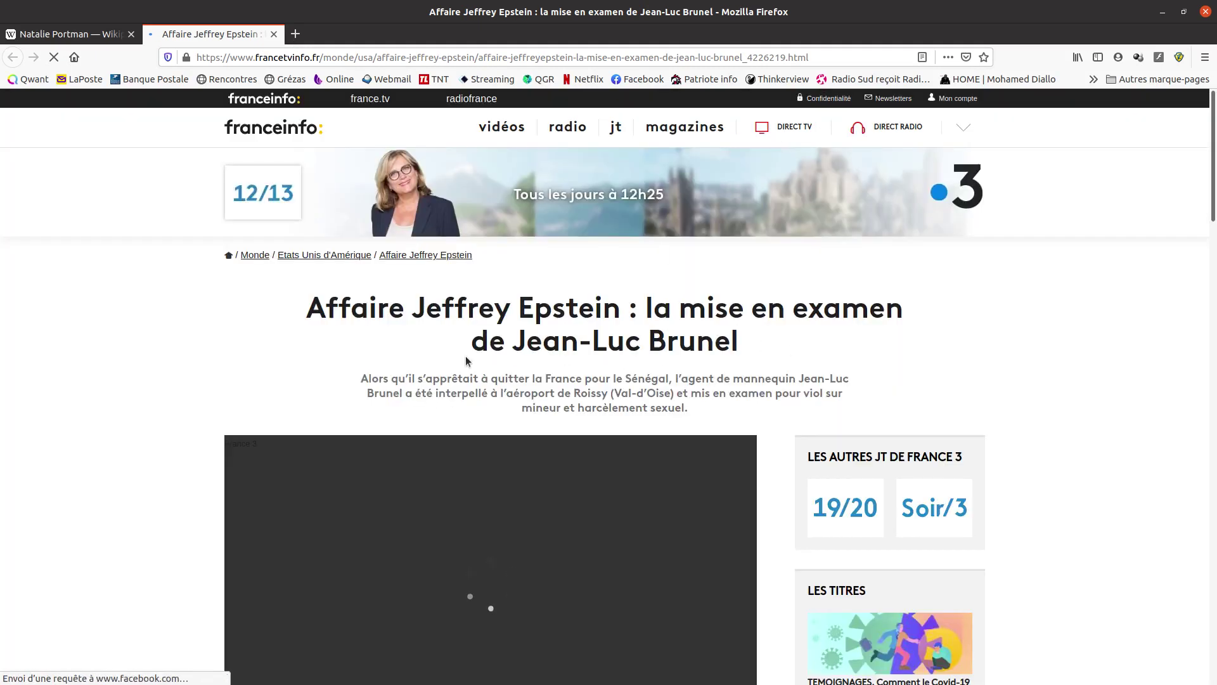
# Pause the article's video, read through the text on Jean-Luc Brunel and return to Neo4j Bloom
pyautogui.scroll(-3, 462, 367)
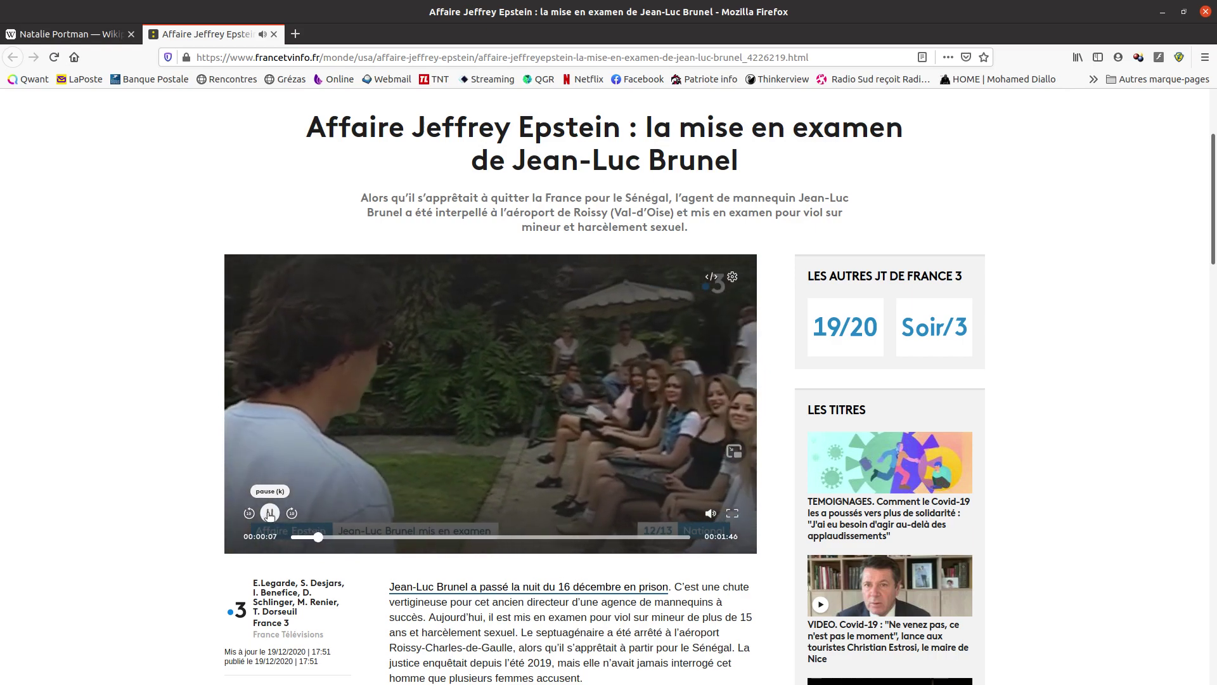
pyautogui.click(269, 513)
pyautogui.scroll(-2, 522, 495)
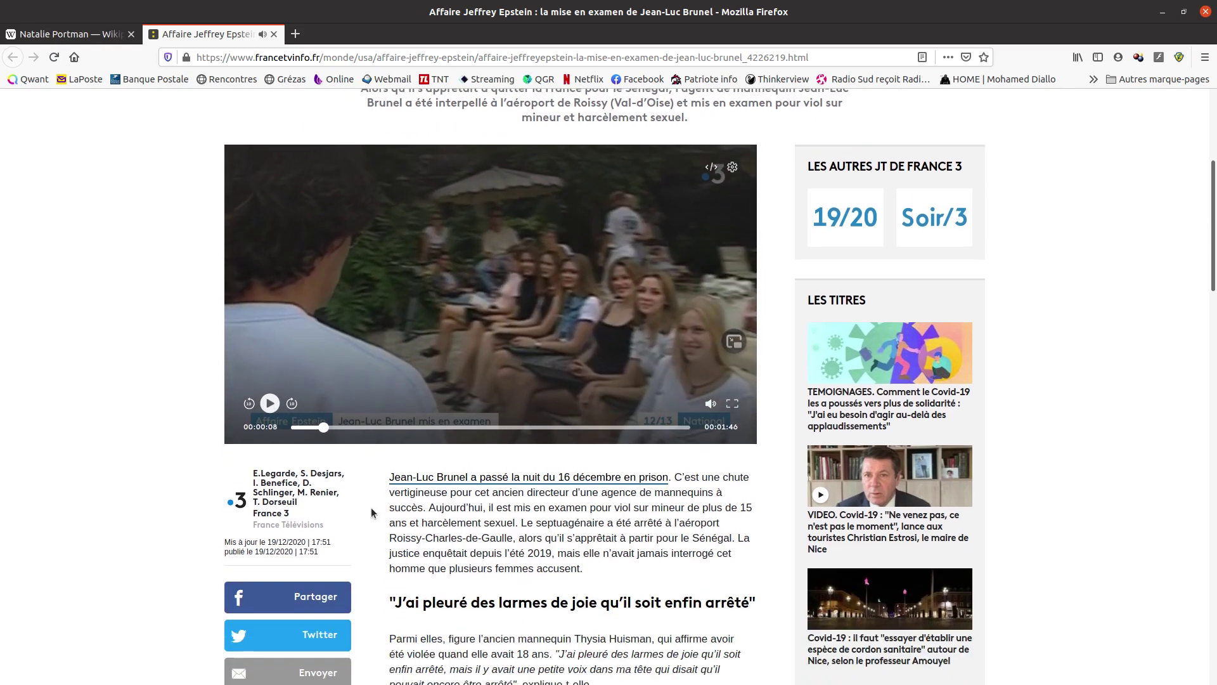
pyautogui.scroll(-2, 522, 496)
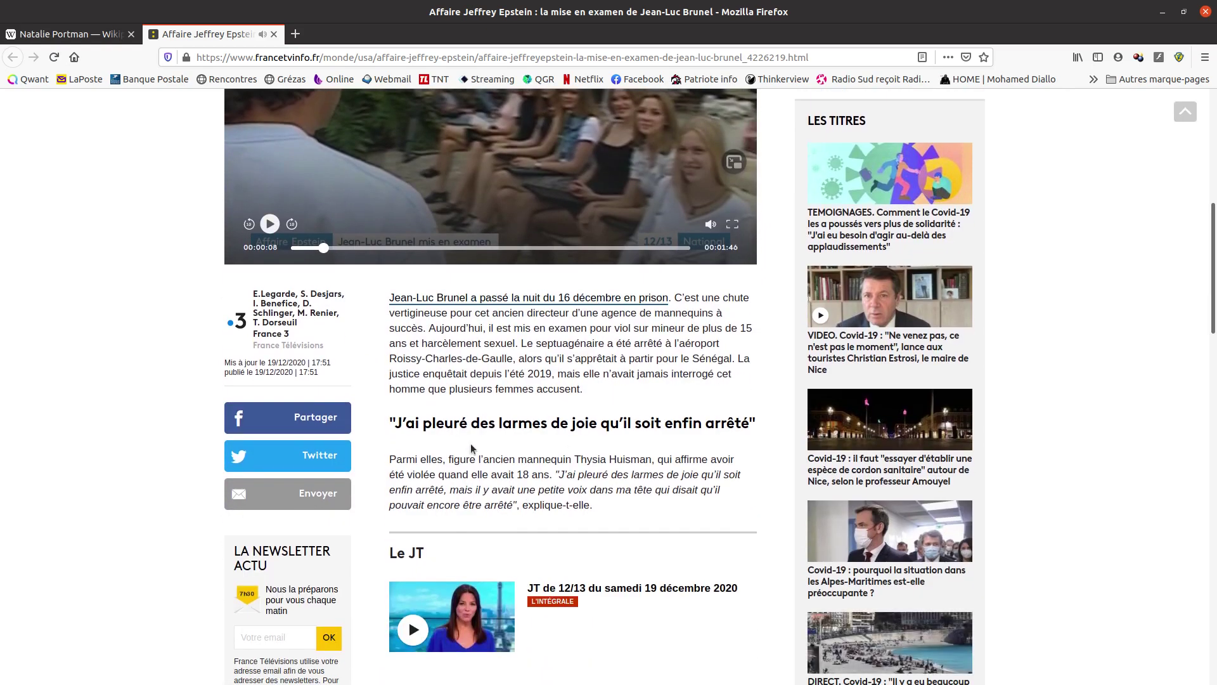
pyautogui.scroll(7, 470, 444)
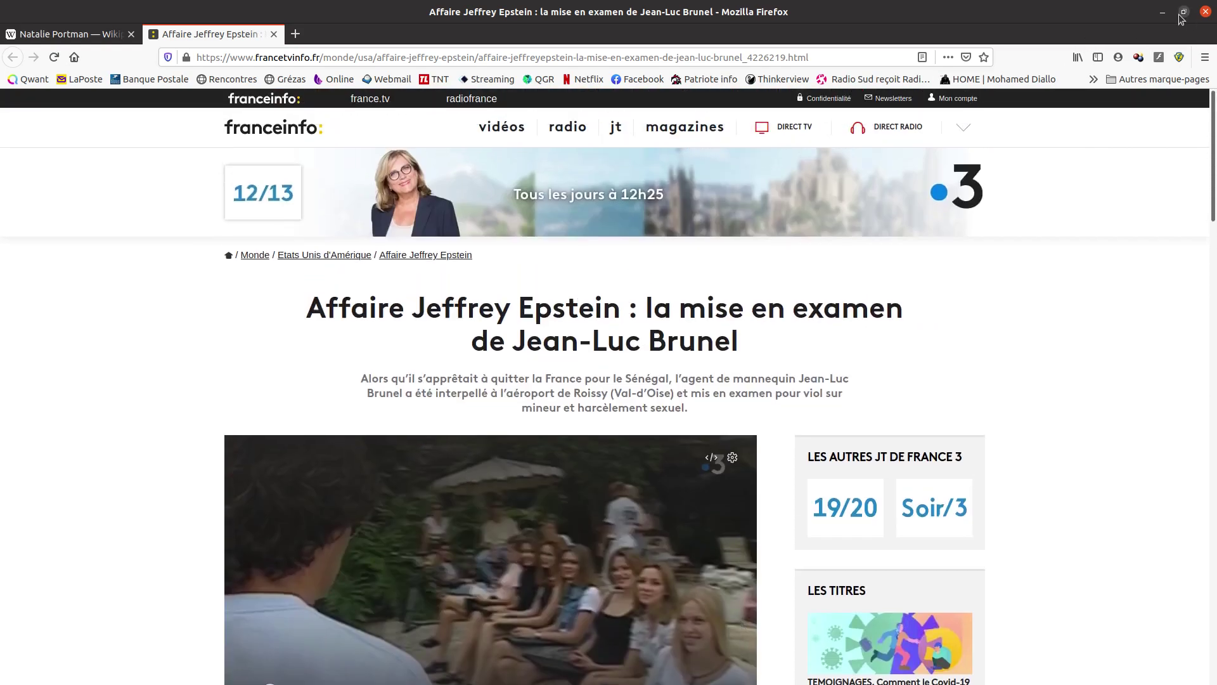
pyautogui.click(1163, 11)
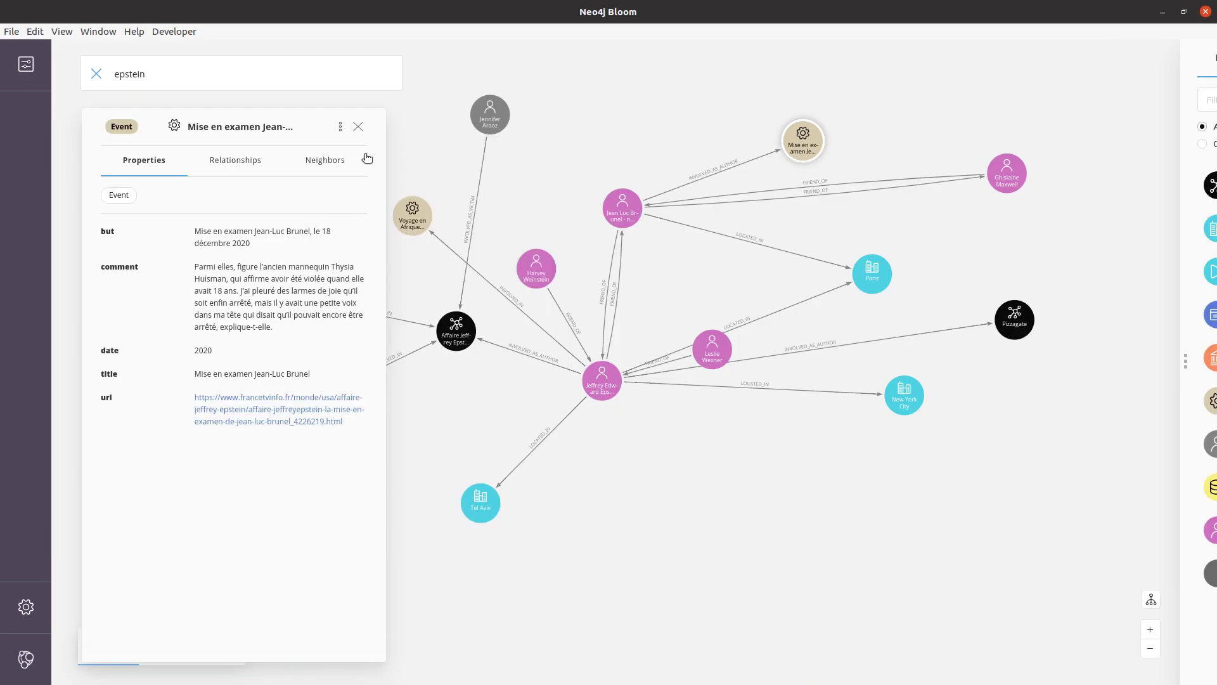
# Close the event details, gather the victim's node near Jack Lang and reposition Affaire Jeffrey Epstein and Pizzagate around Jeffrey Edward Epstein
pyautogui.click(358, 128)
pyautogui.moveTo(473, 406); pyautogui.dragTo(515, 454)
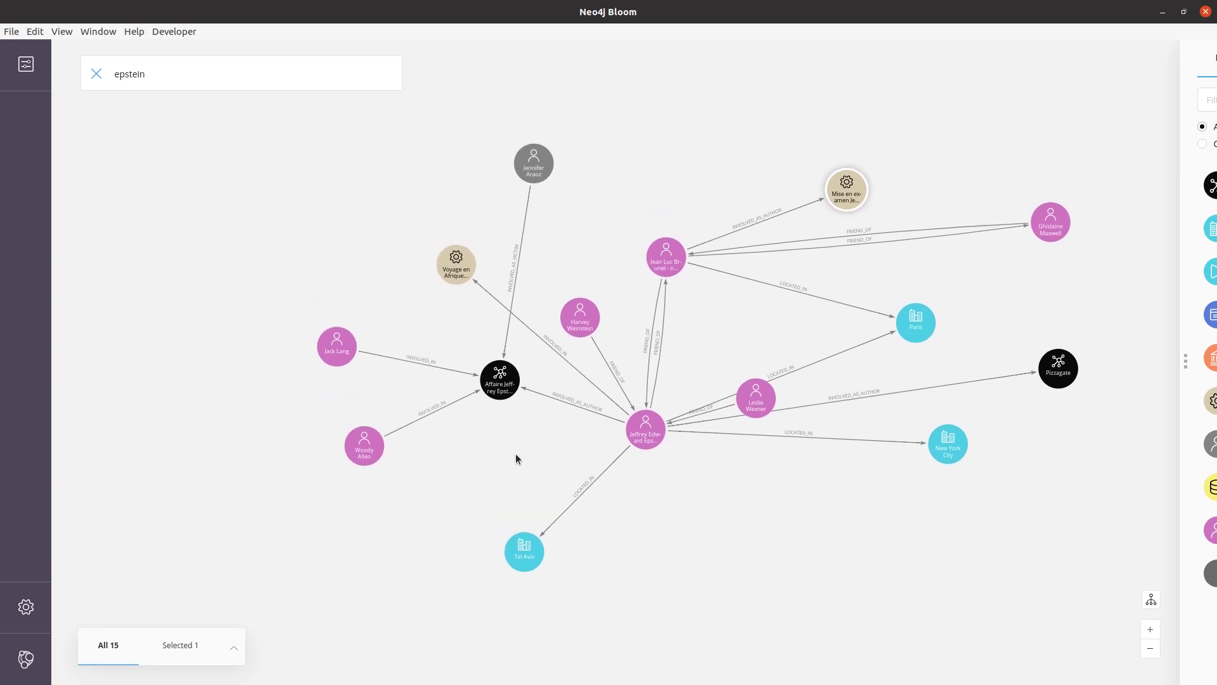
pyautogui.moveTo(497, 391); pyautogui.dragTo(502, 437)
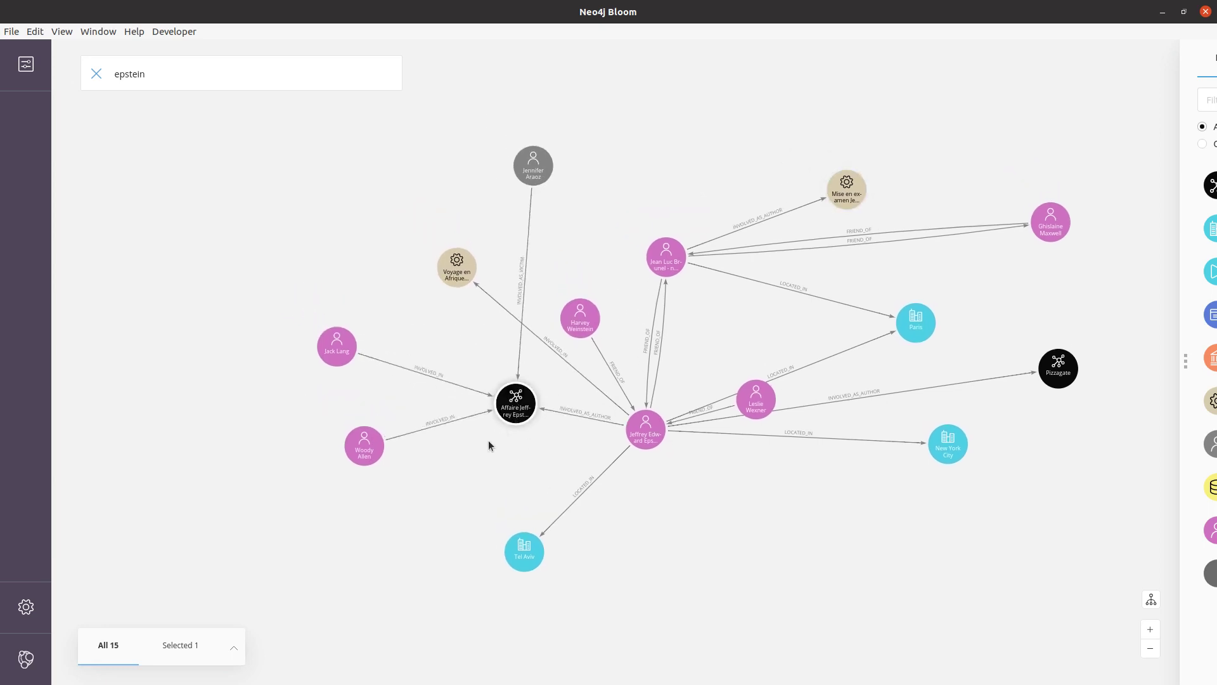
pyautogui.moveTo(536, 180); pyautogui.dragTo(380, 306)
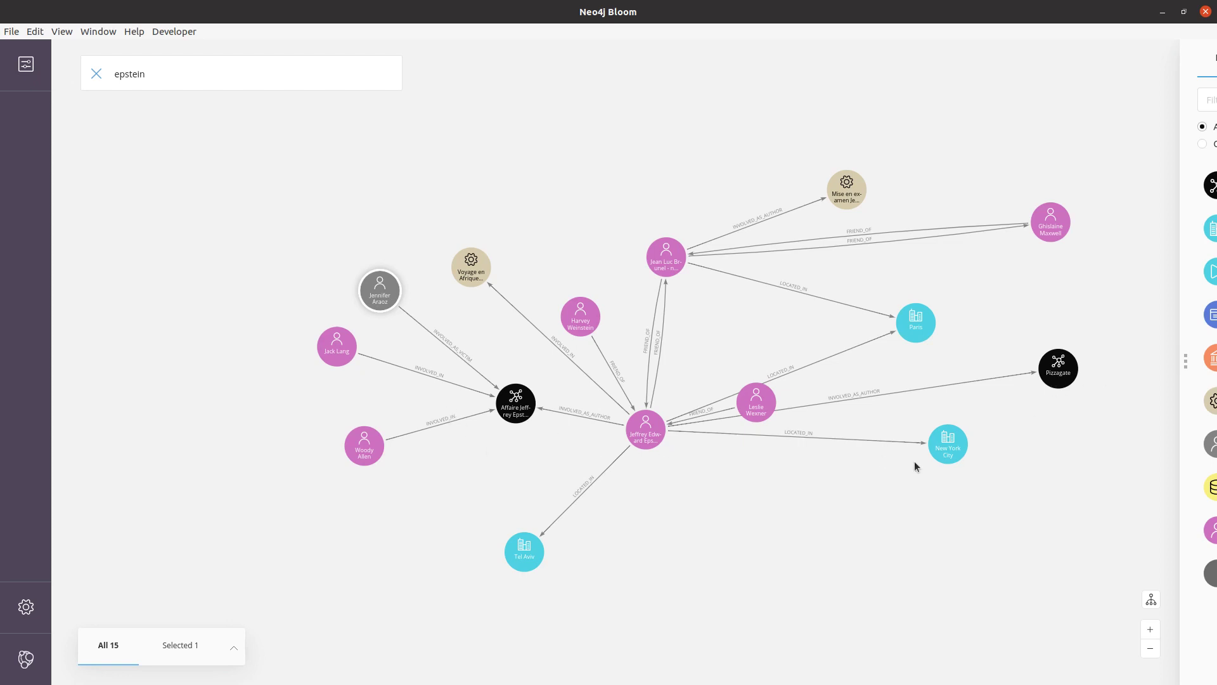
pyautogui.moveTo(1058, 368); pyautogui.dragTo(767, 511)
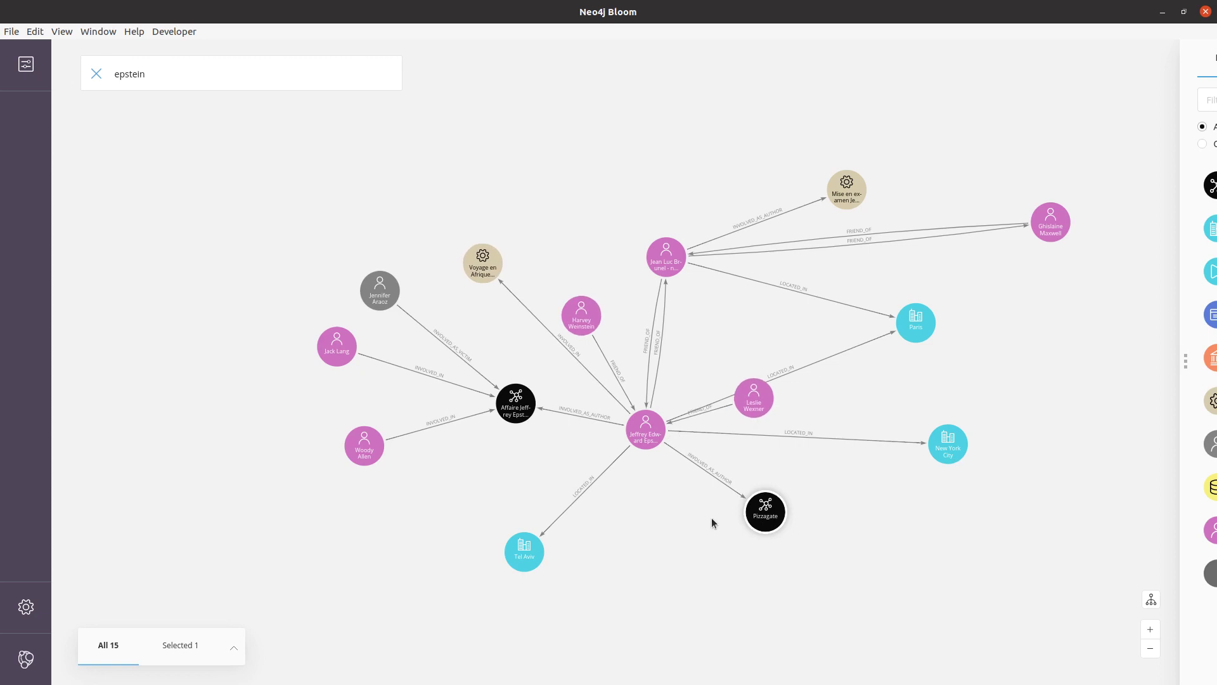
# Select every node in the scene and expand all of their relationships
pyautogui.hotkey('ctrl', 'a')
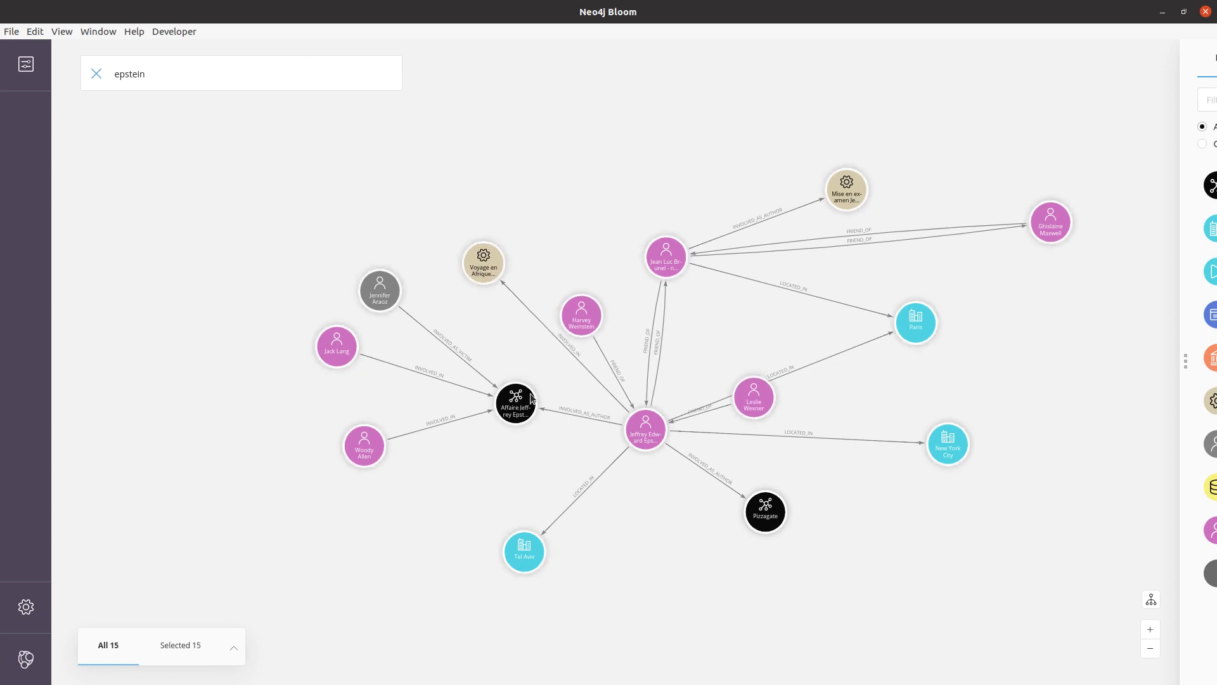
pyautogui.rightClick(513, 413)
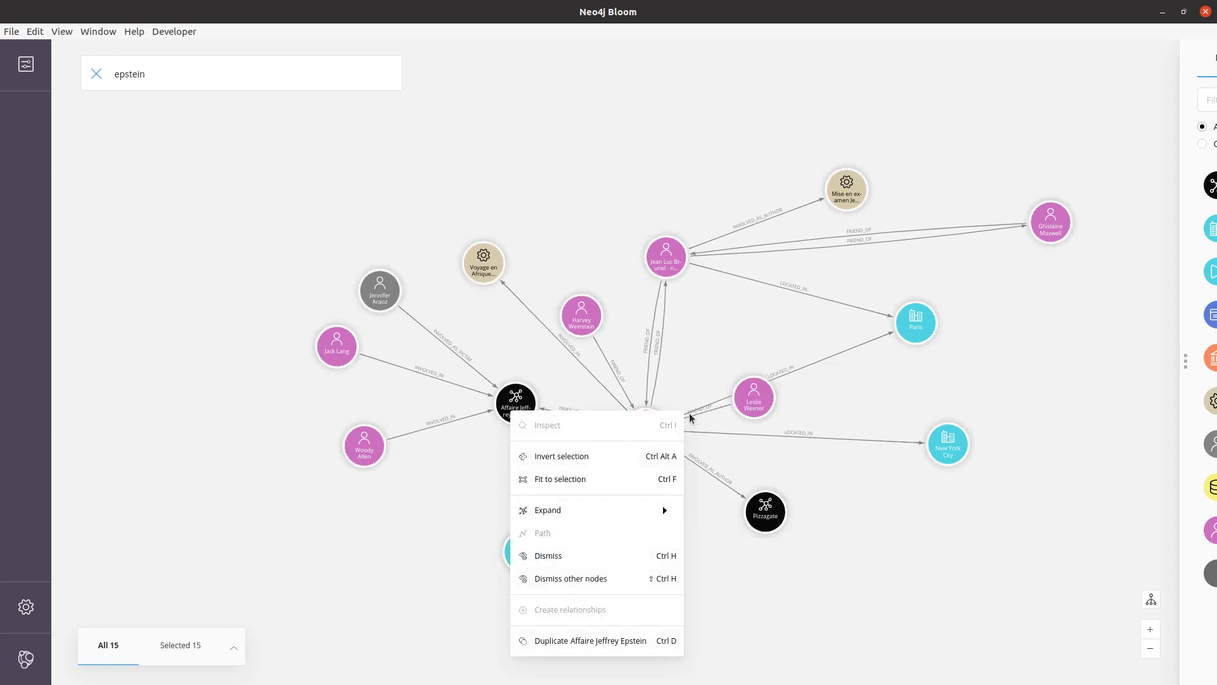
pyautogui.moveTo(660, 511)
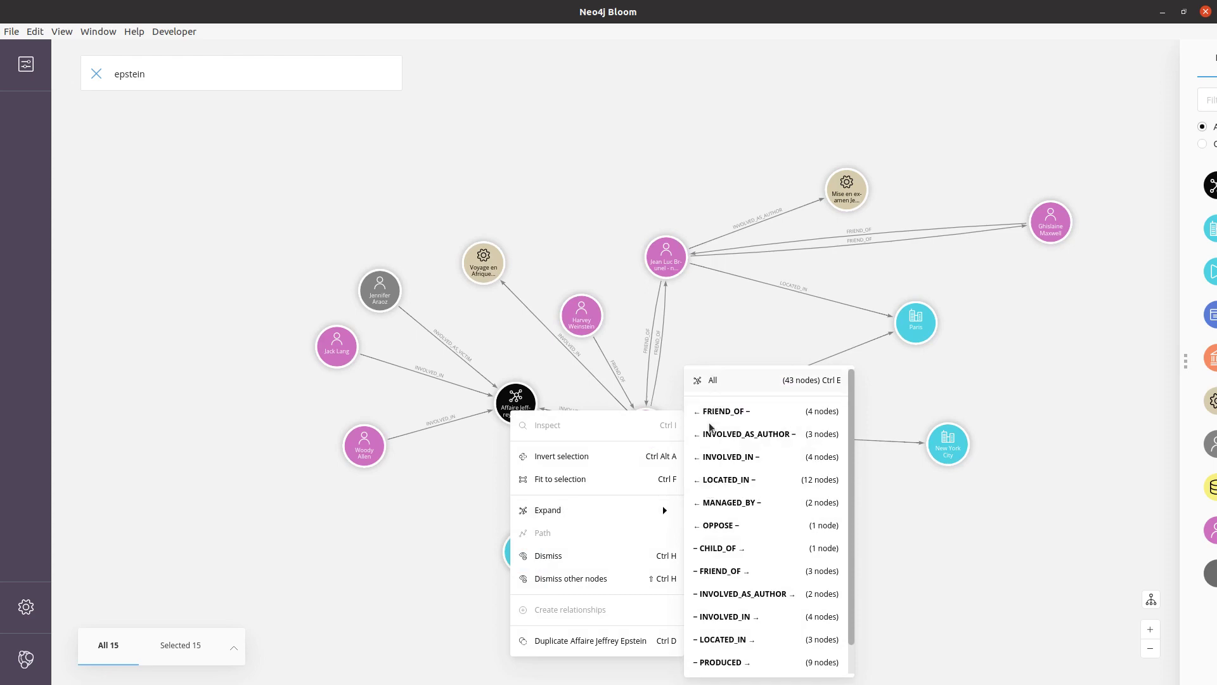
pyautogui.hotkey('ctrl', 'e')
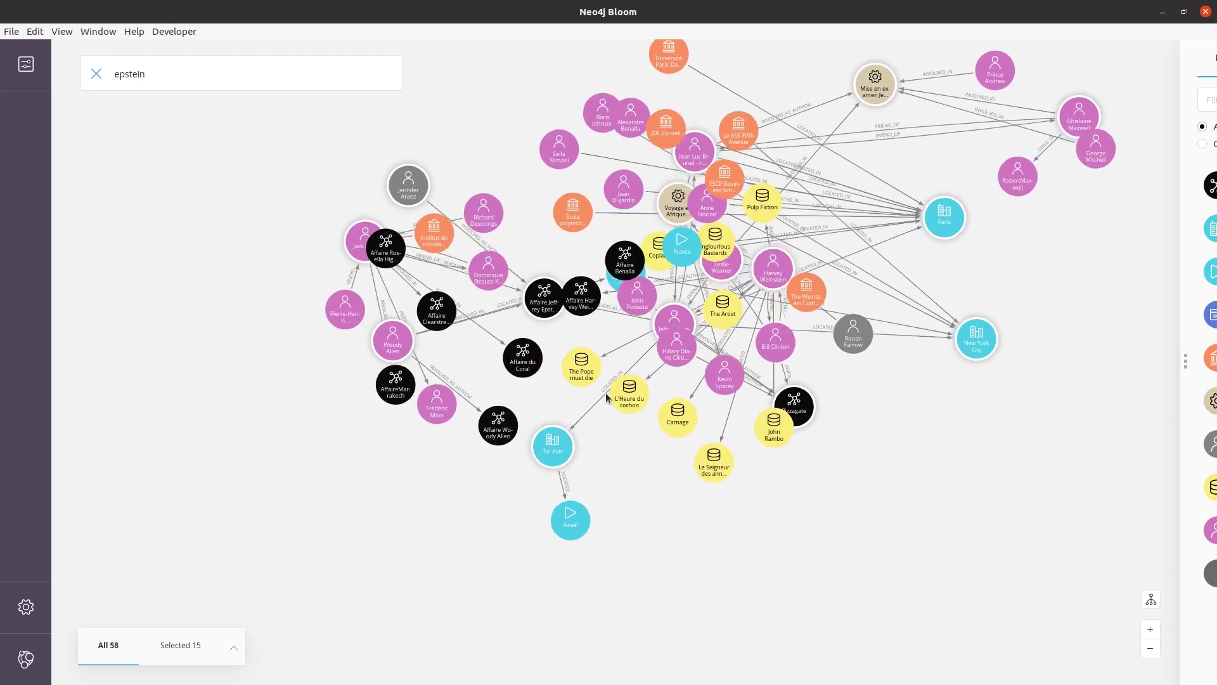
# Move The Artist node away from Harvey Weinstein to beside Tel Aviv and open the Harvey Weinstein node's details
pyautogui.scroll(2, 485, 470)
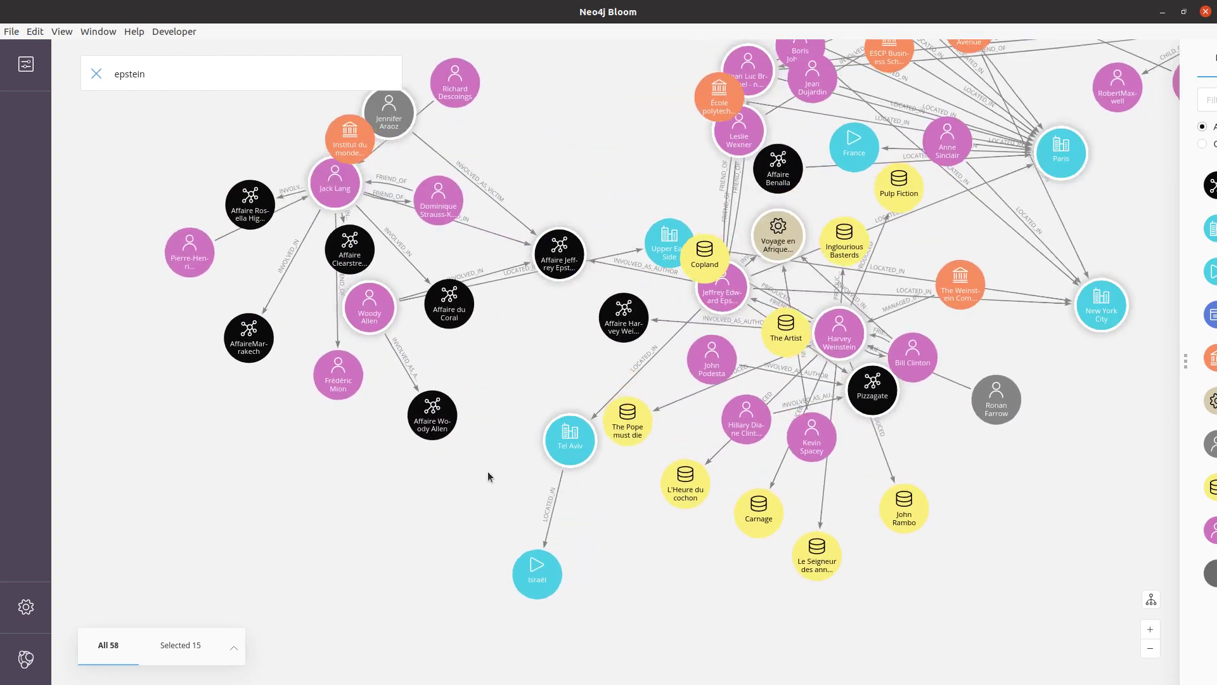
pyautogui.scroll(-2, 489, 471)
pyautogui.scroll(3, 759, 548)
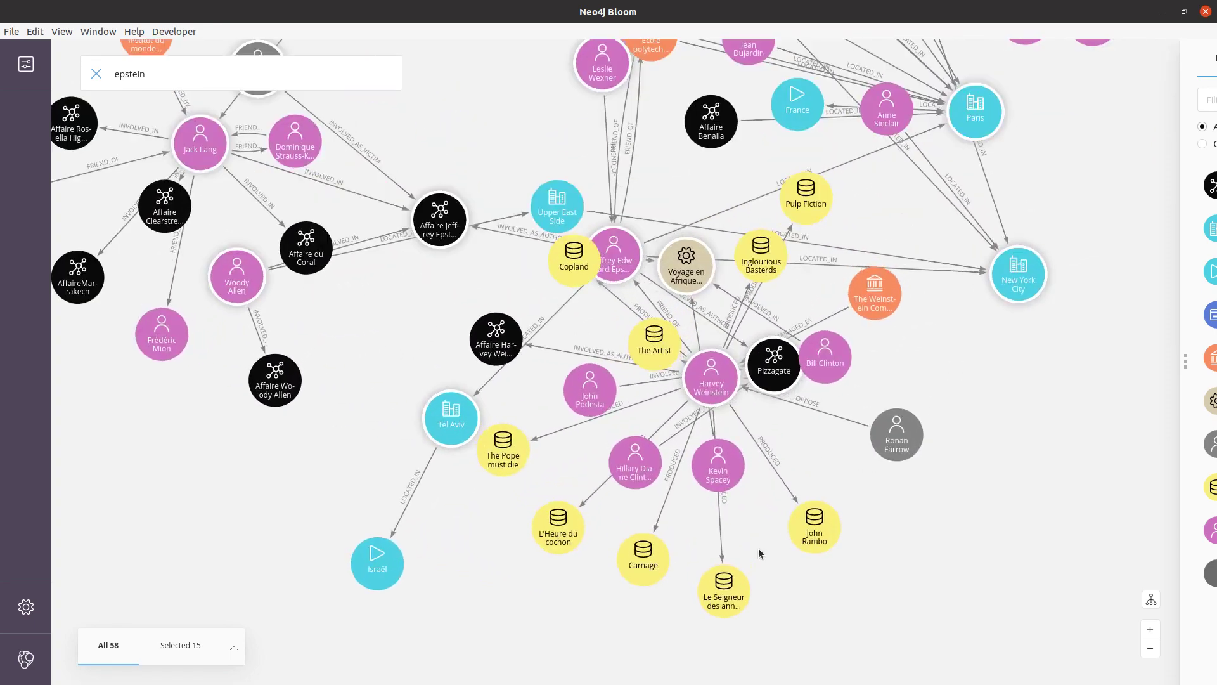
pyautogui.scroll(2, 713, 424)
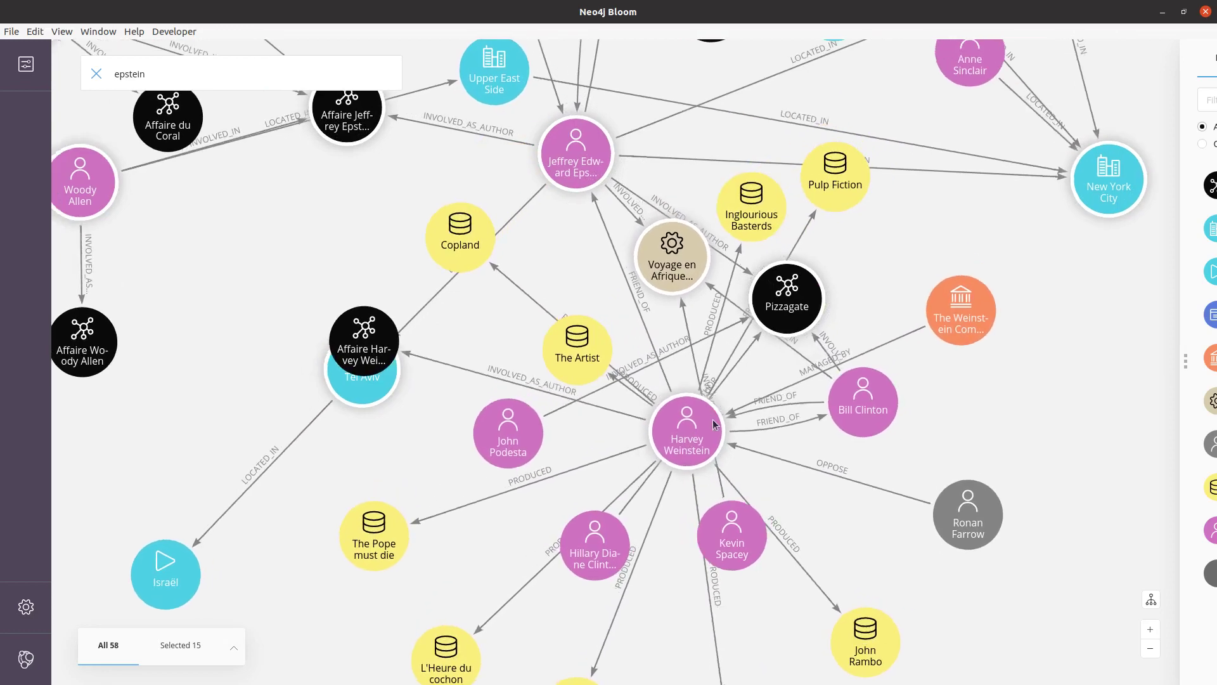
pyautogui.moveTo(593, 350); pyautogui.dragTo(496, 386)
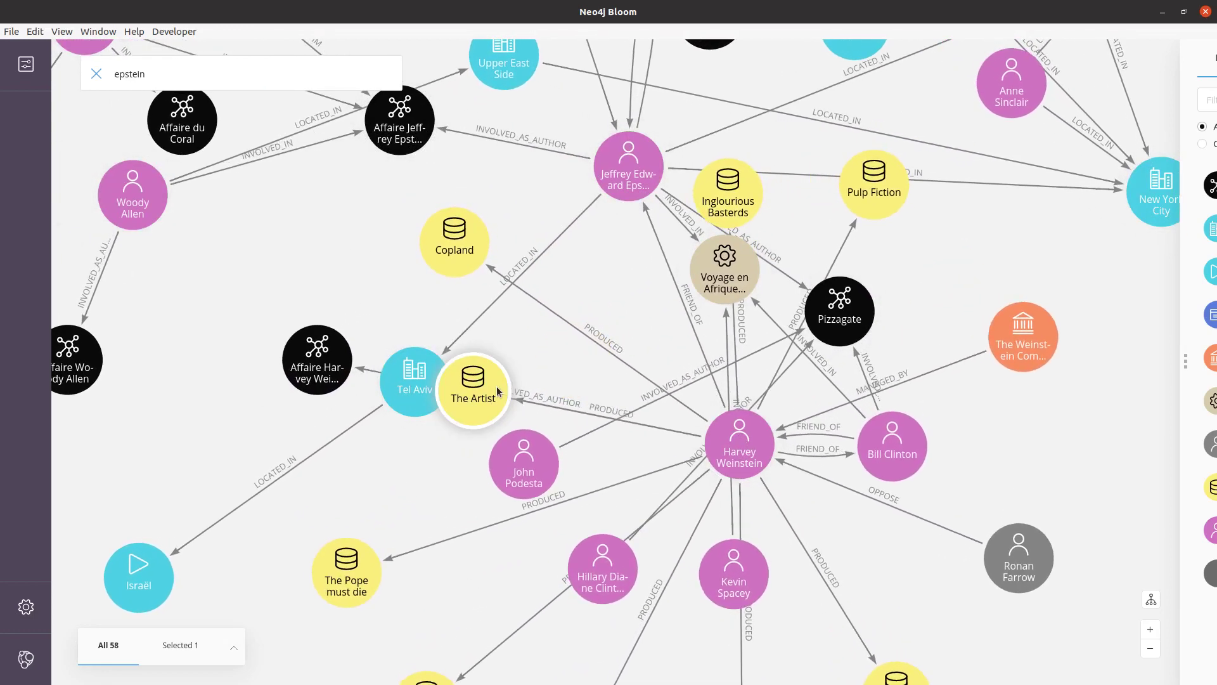
pyautogui.moveTo(378, 524); pyautogui.dragTo(368, 437)
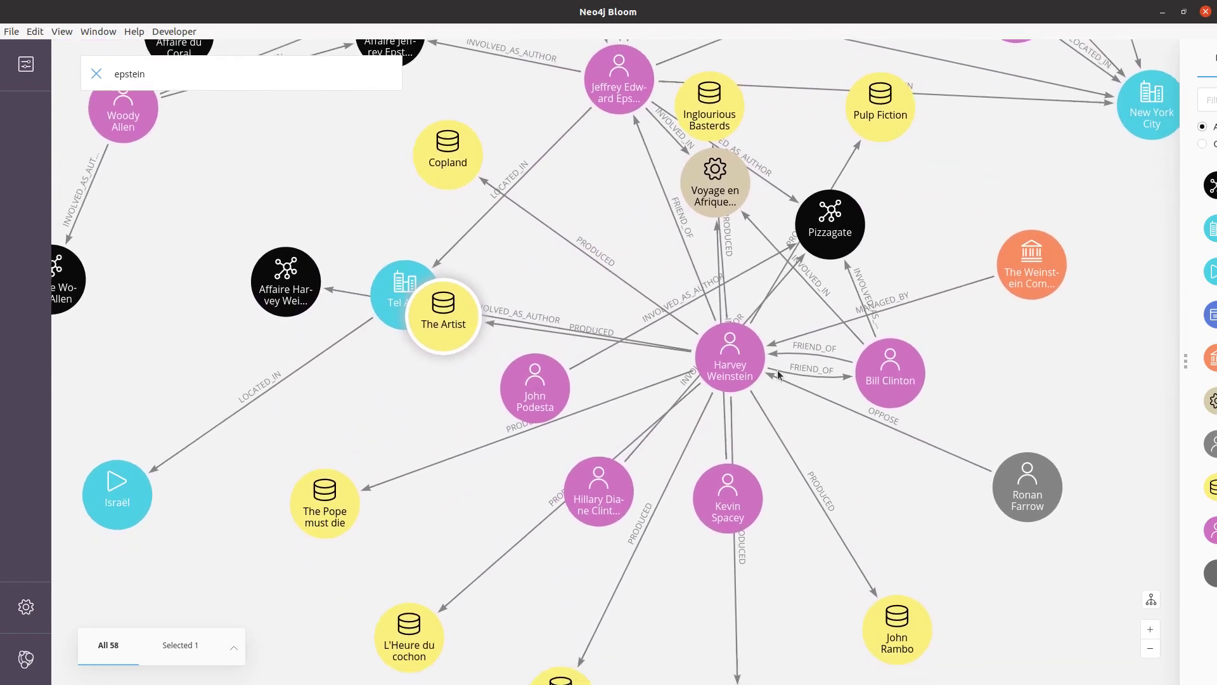
pyautogui.click(731, 369)
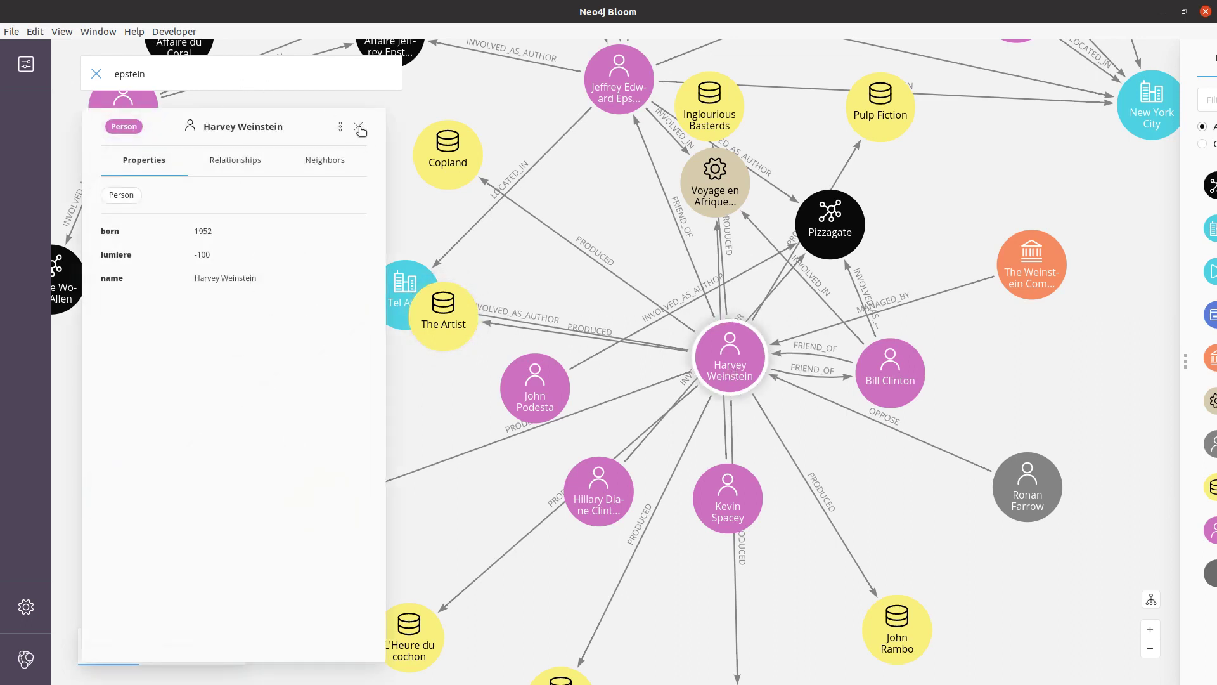
# Close Harvey Weinstein's details, move Hillary Clinton and Pizzagate near The Weinstein Company, Bill Clinton near Ronan Farrow, and Harvey Weinstein just above Kevin Spacey
pyautogui.click(359, 128)
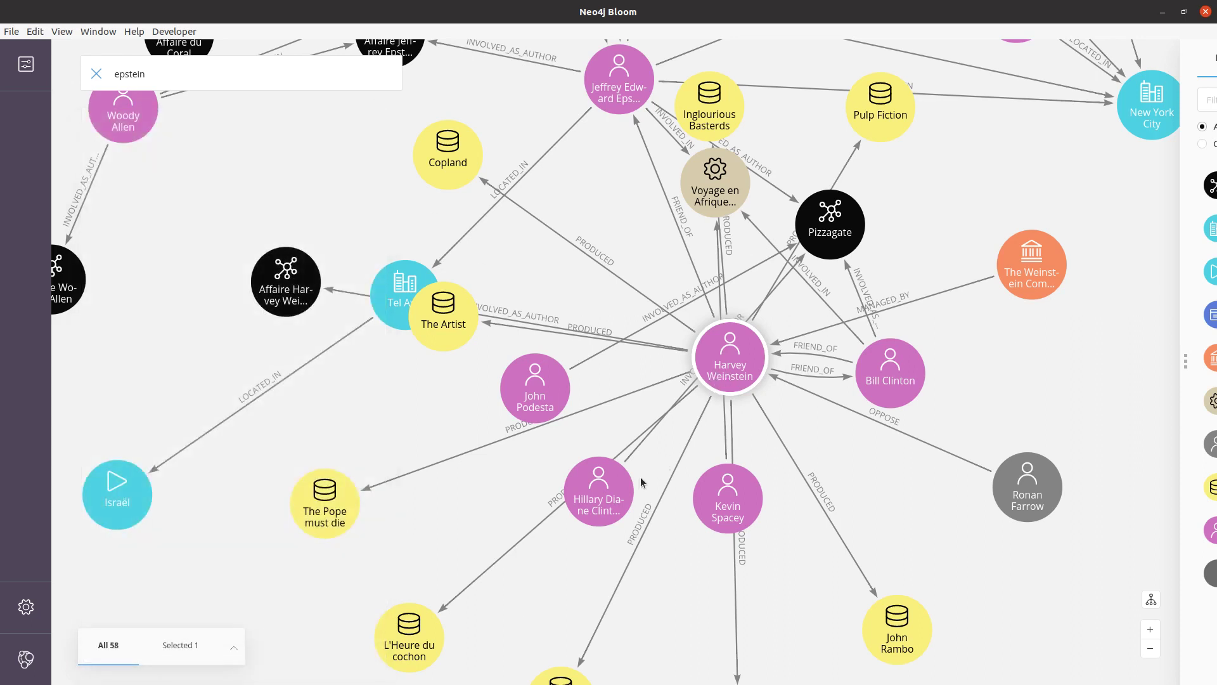
pyautogui.moveTo(599, 491); pyautogui.dragTo(1008, 402)
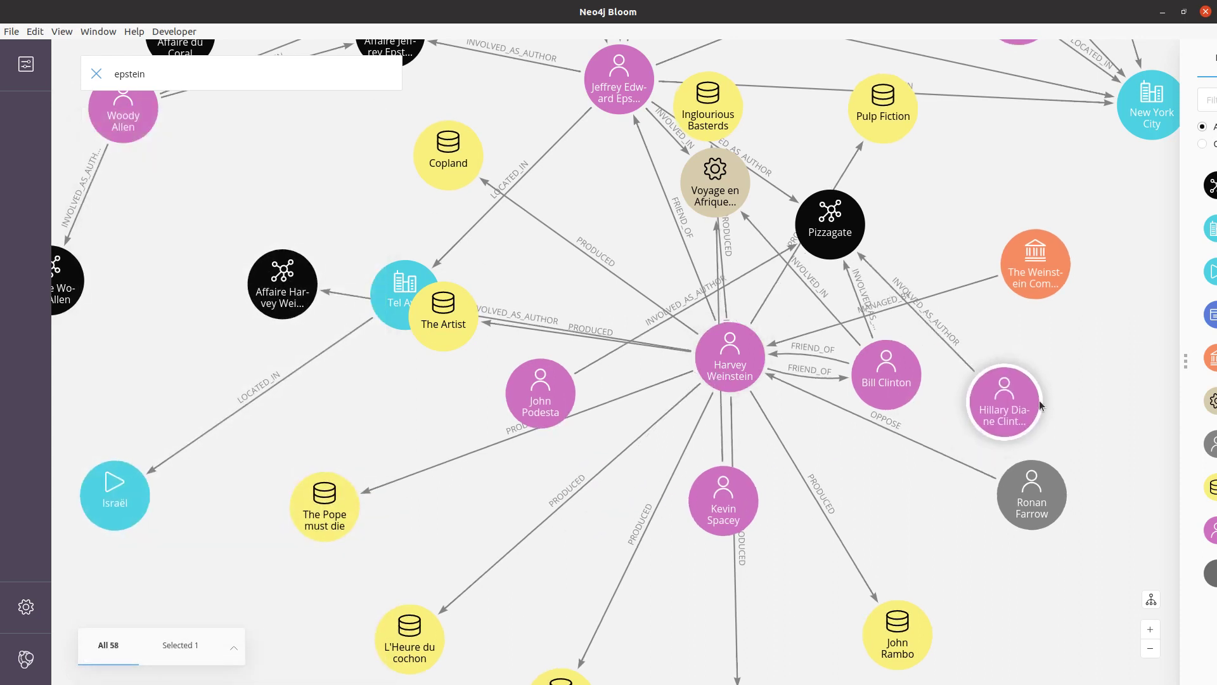
pyautogui.moveTo(837, 227); pyautogui.dragTo(974, 190)
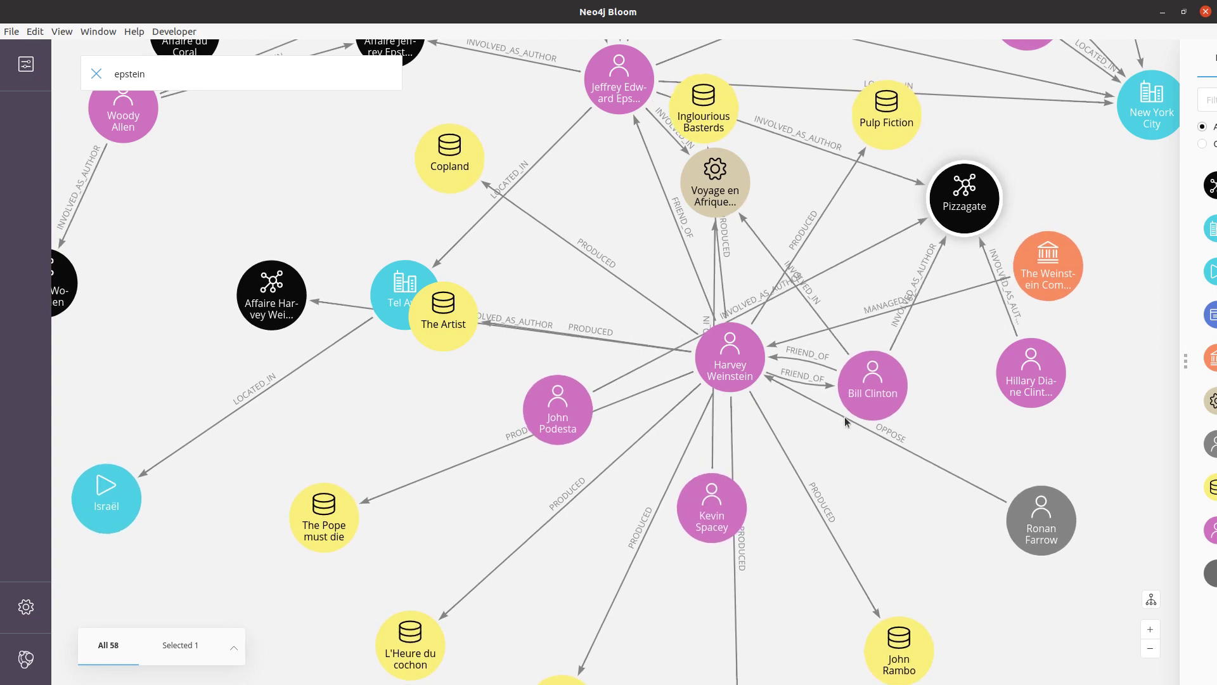
pyautogui.moveTo(872, 385); pyautogui.dragTo(941, 600)
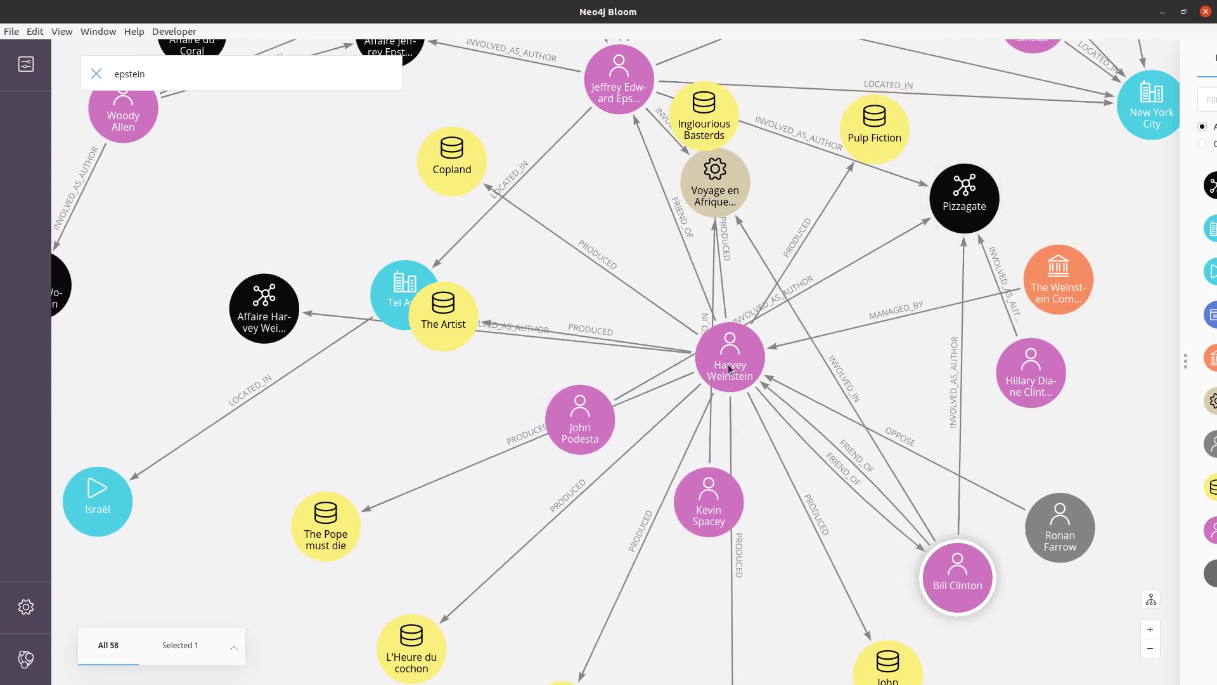
pyautogui.moveTo(728, 364); pyautogui.dragTo(715, 416)
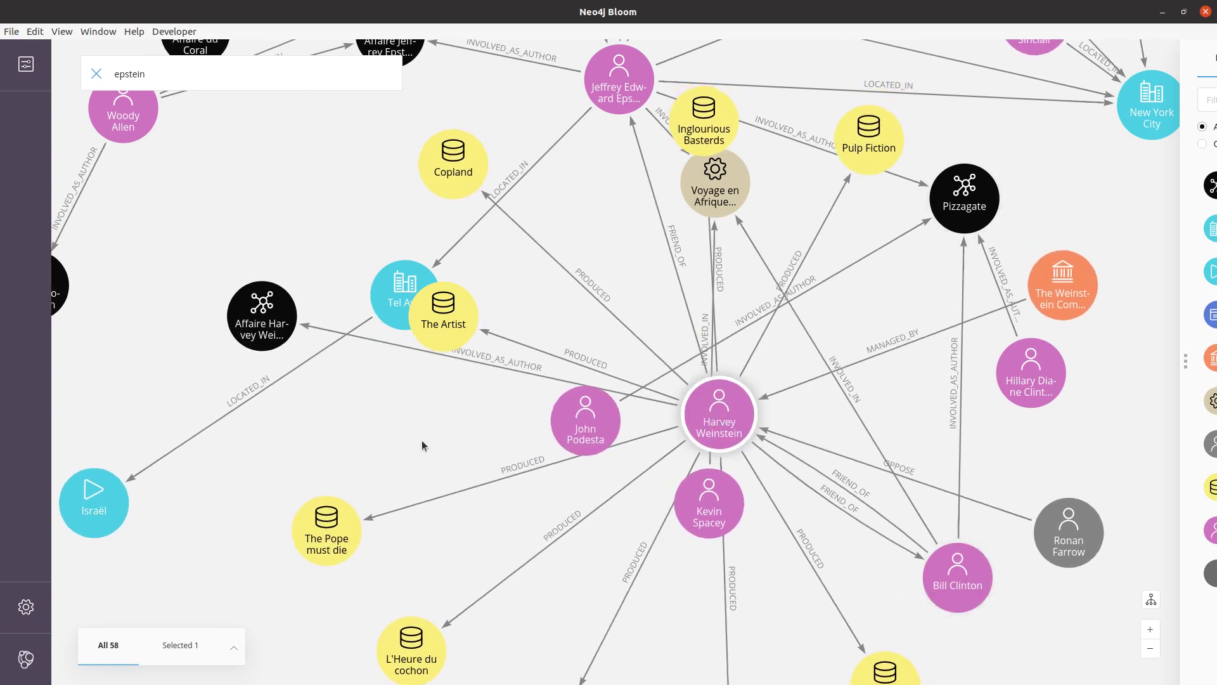
# Examine the overall layout of the expanded graph and how its clusters connect, returning from Firefox to Neo4j Bloom
pyautogui.scroll(-5, 421, 440)
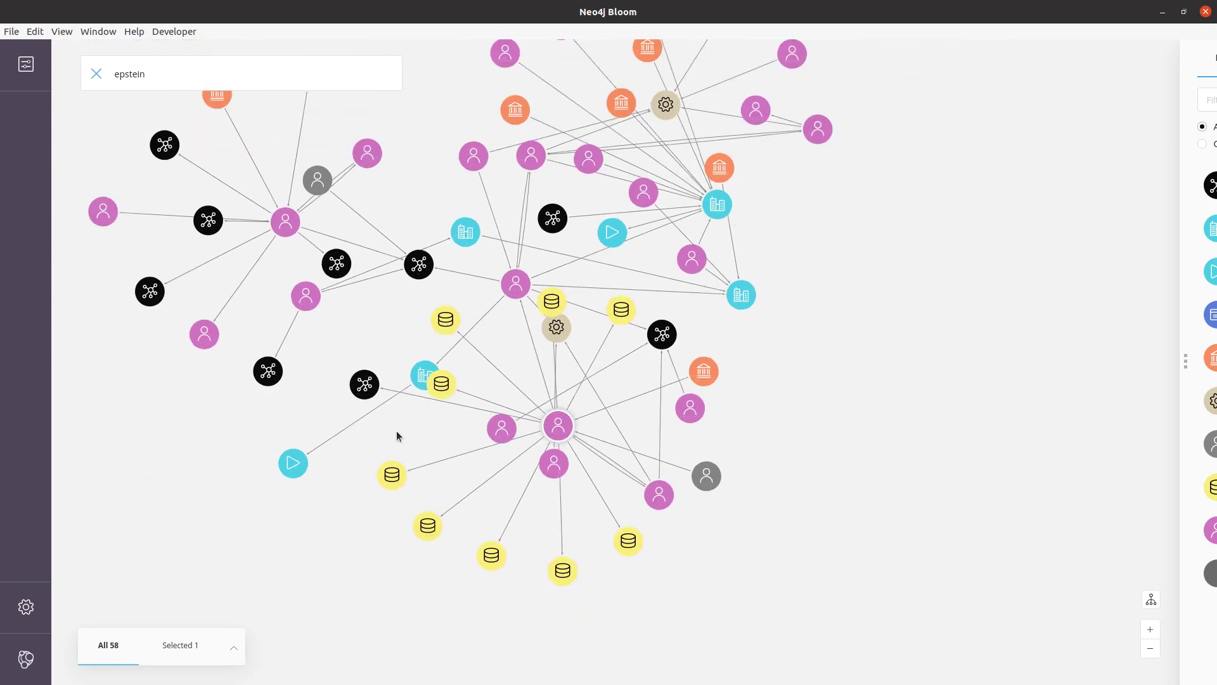
pyautogui.moveTo(378, 328); pyautogui.dragTo(560, 355)
pyautogui.scroll(2, 541, 362)
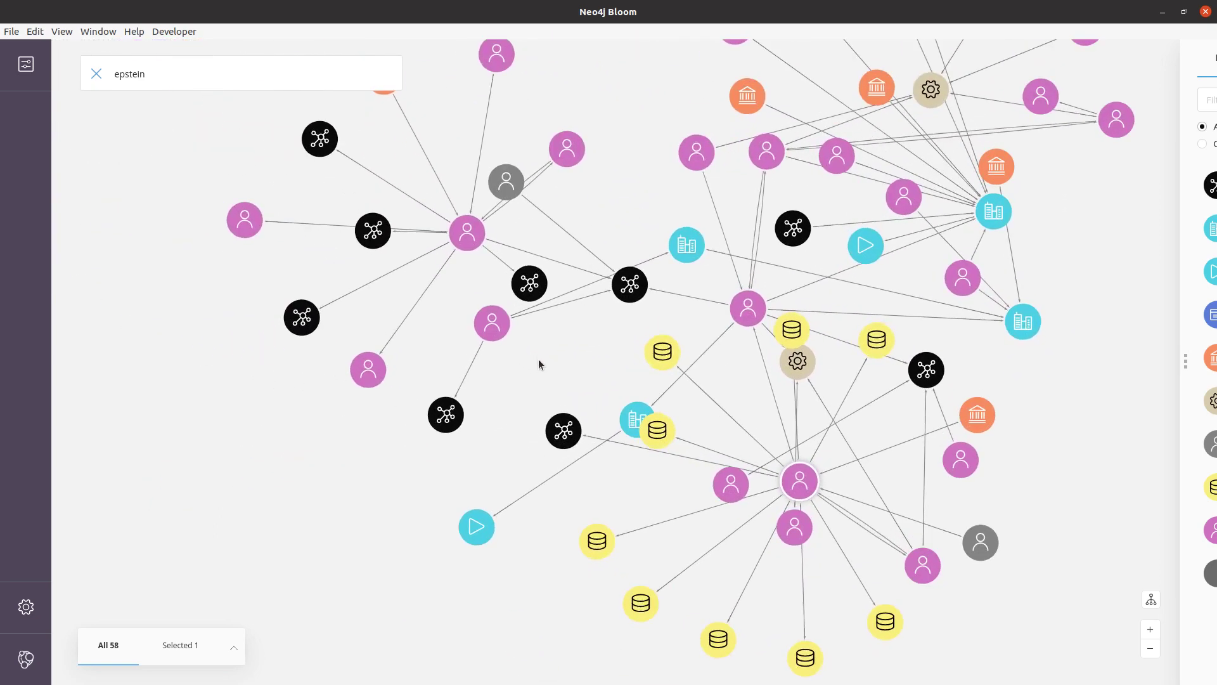
pyautogui.scroll(-3, 540, 361)
pyautogui.scroll(-2, 546, 386)
pyautogui.scroll(-2, 536, 407)
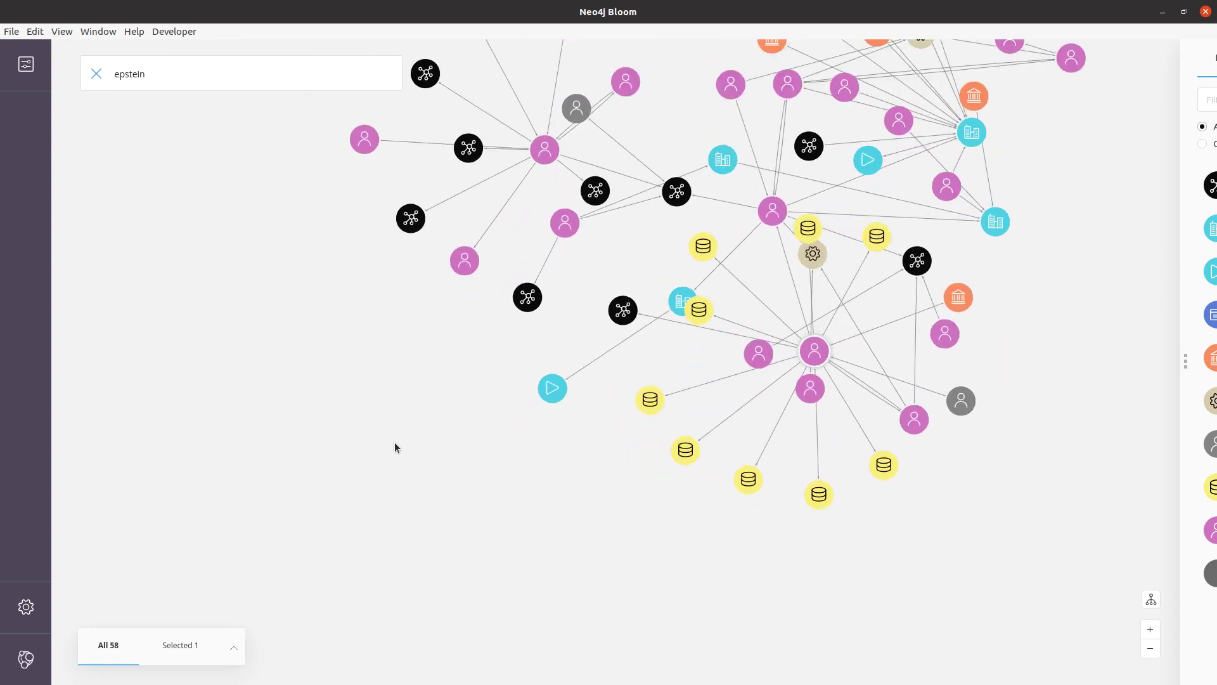
pyautogui.moveTo(491, 386); pyautogui.dragTo(550, 433)
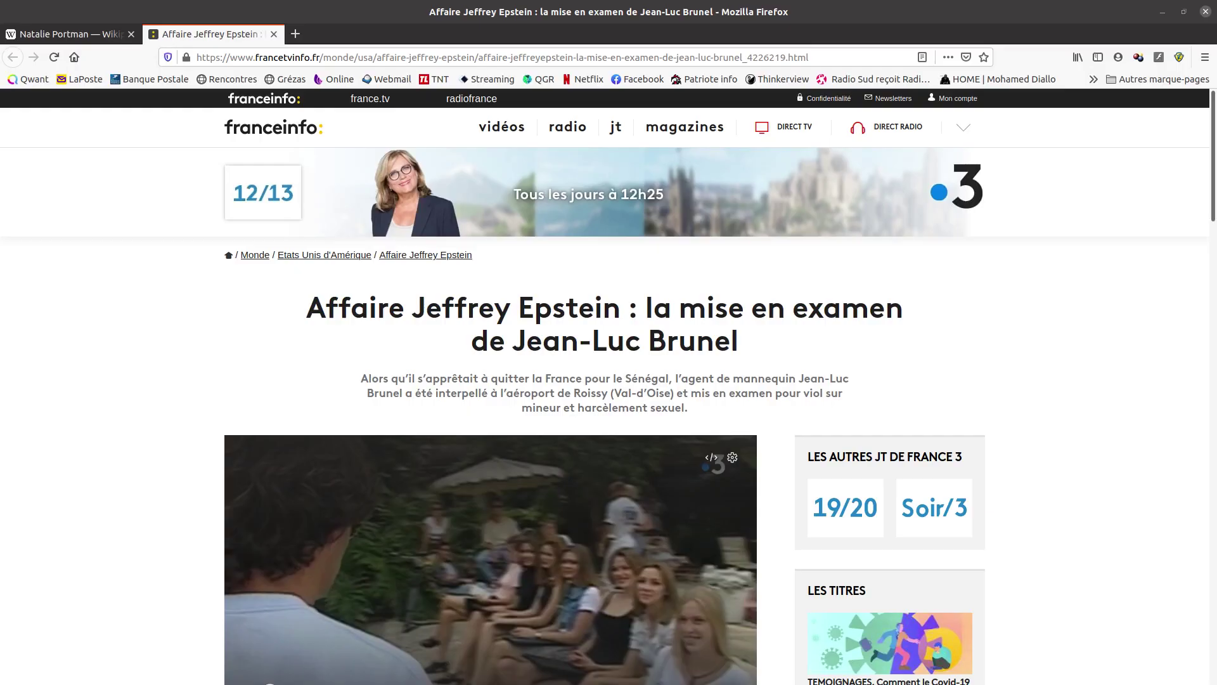
pyautogui.hotkey('alt', 'Tab')
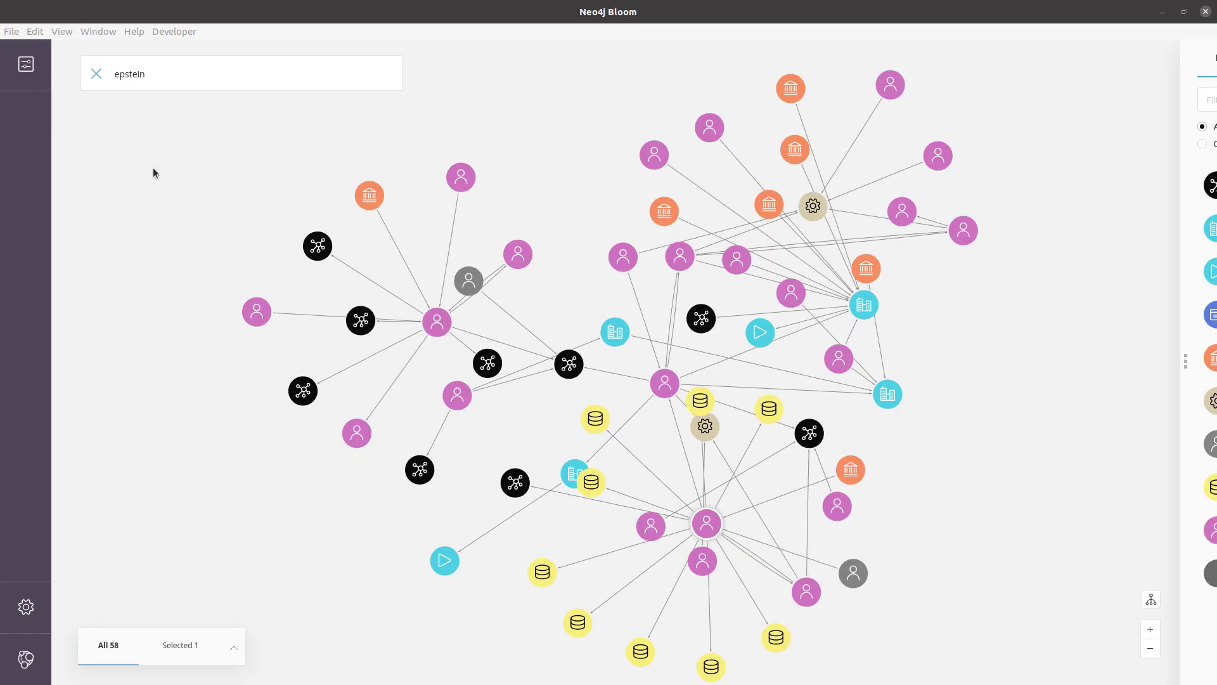